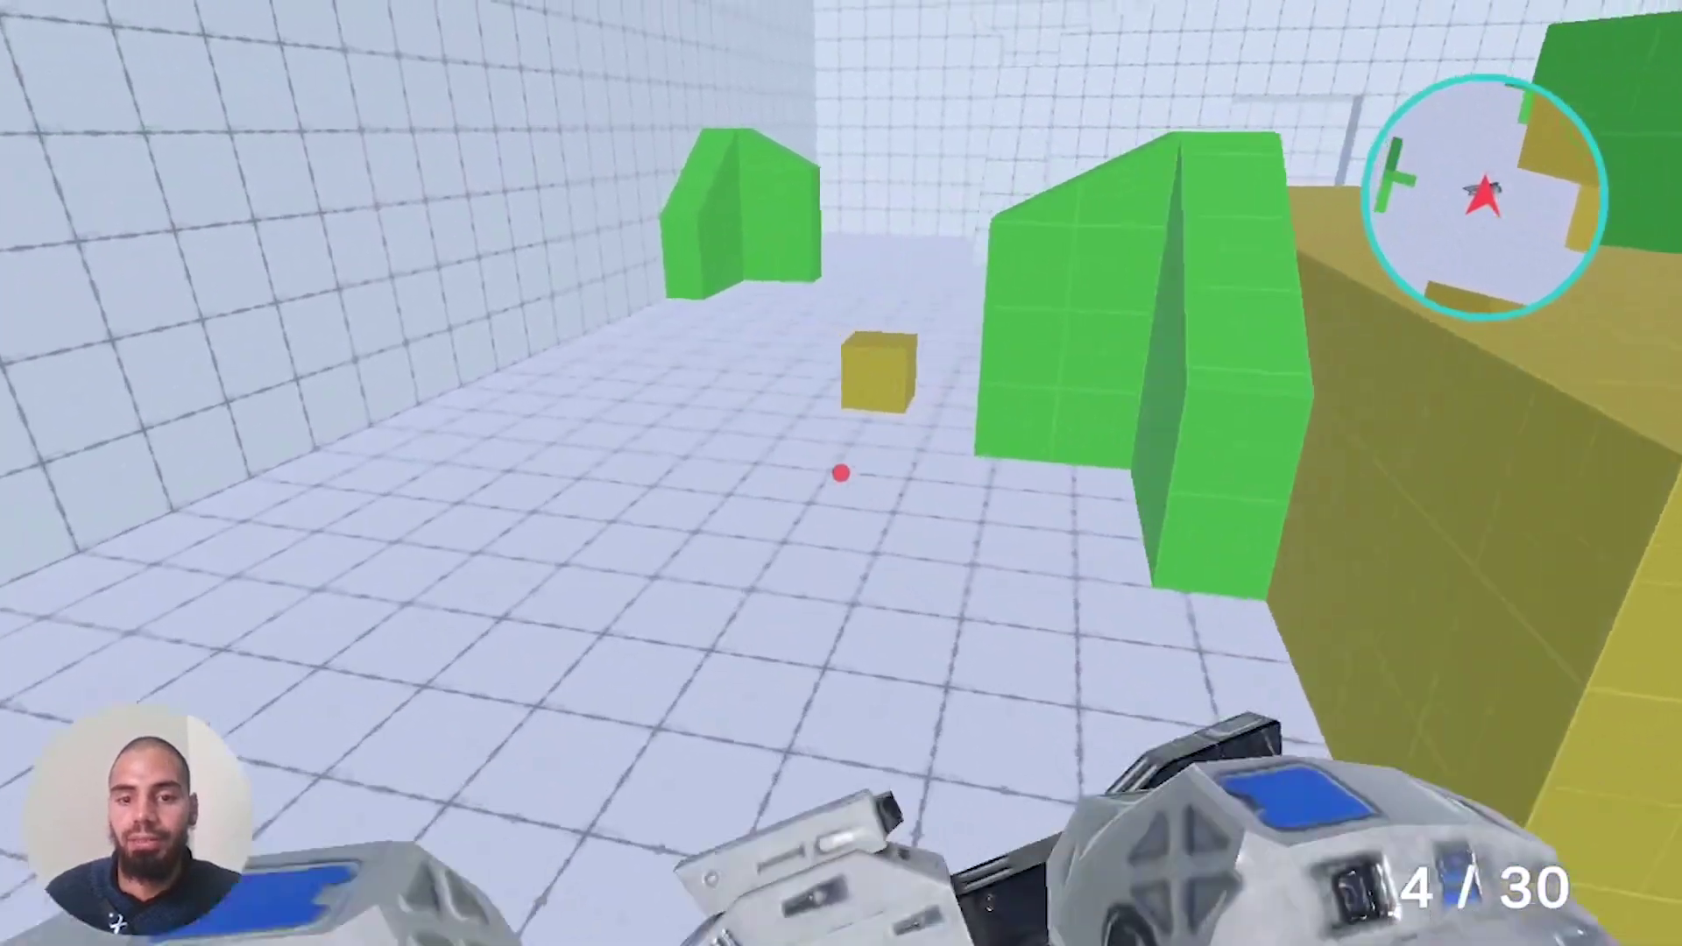
key(w)
key(space)
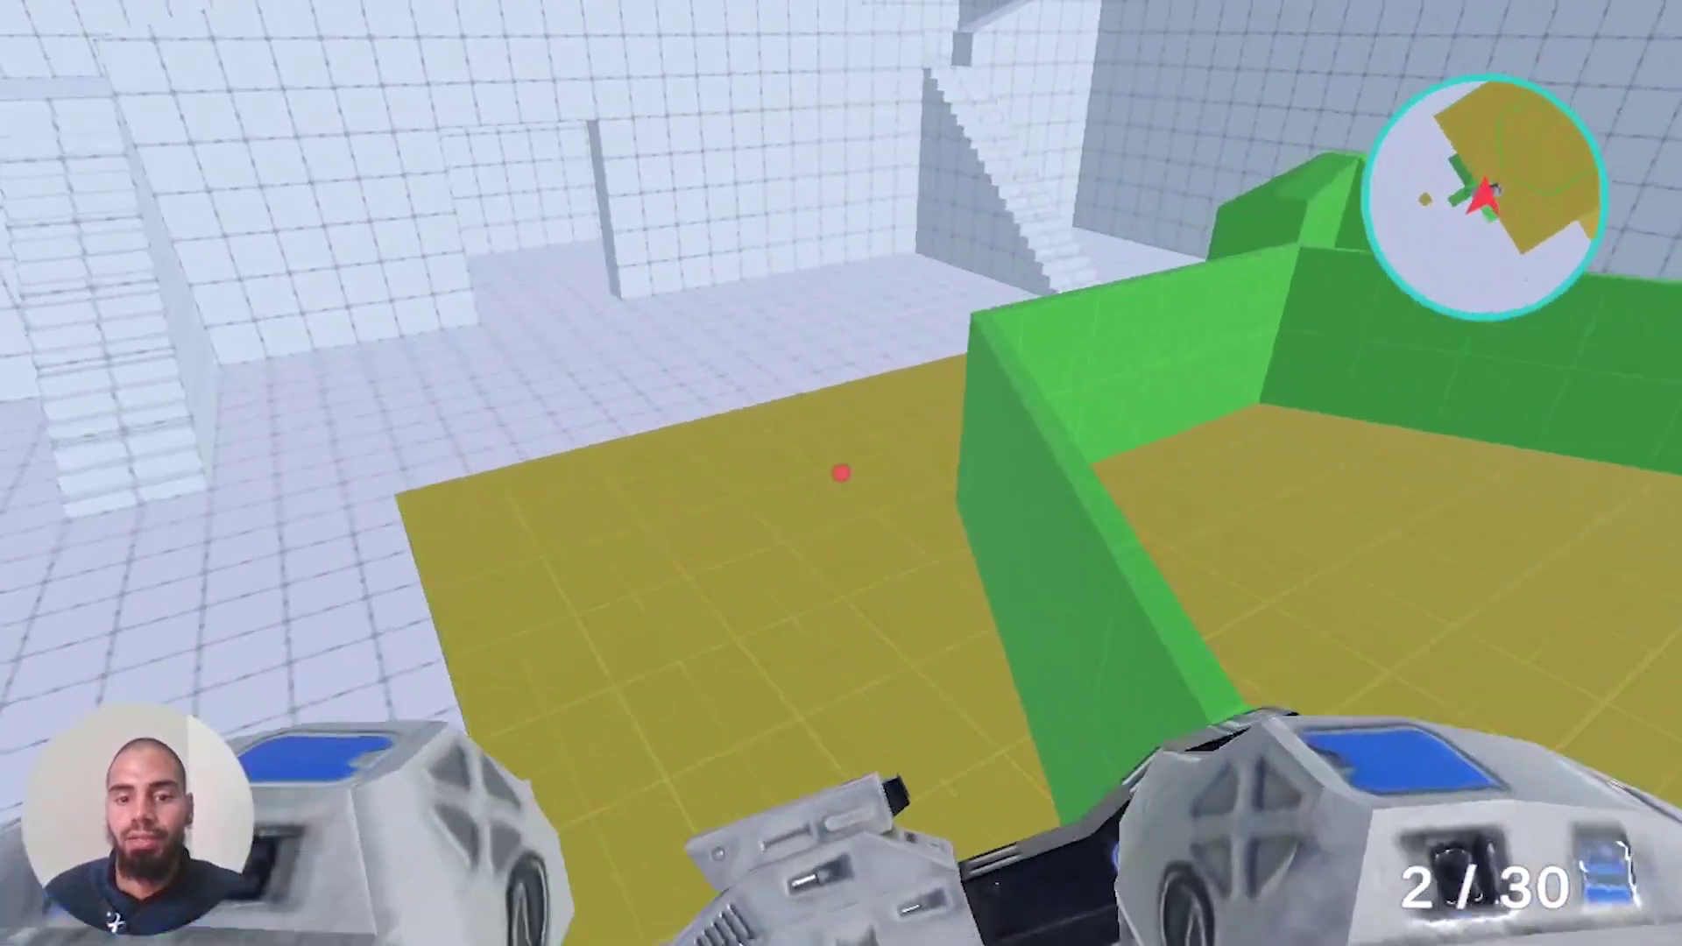
key(w)
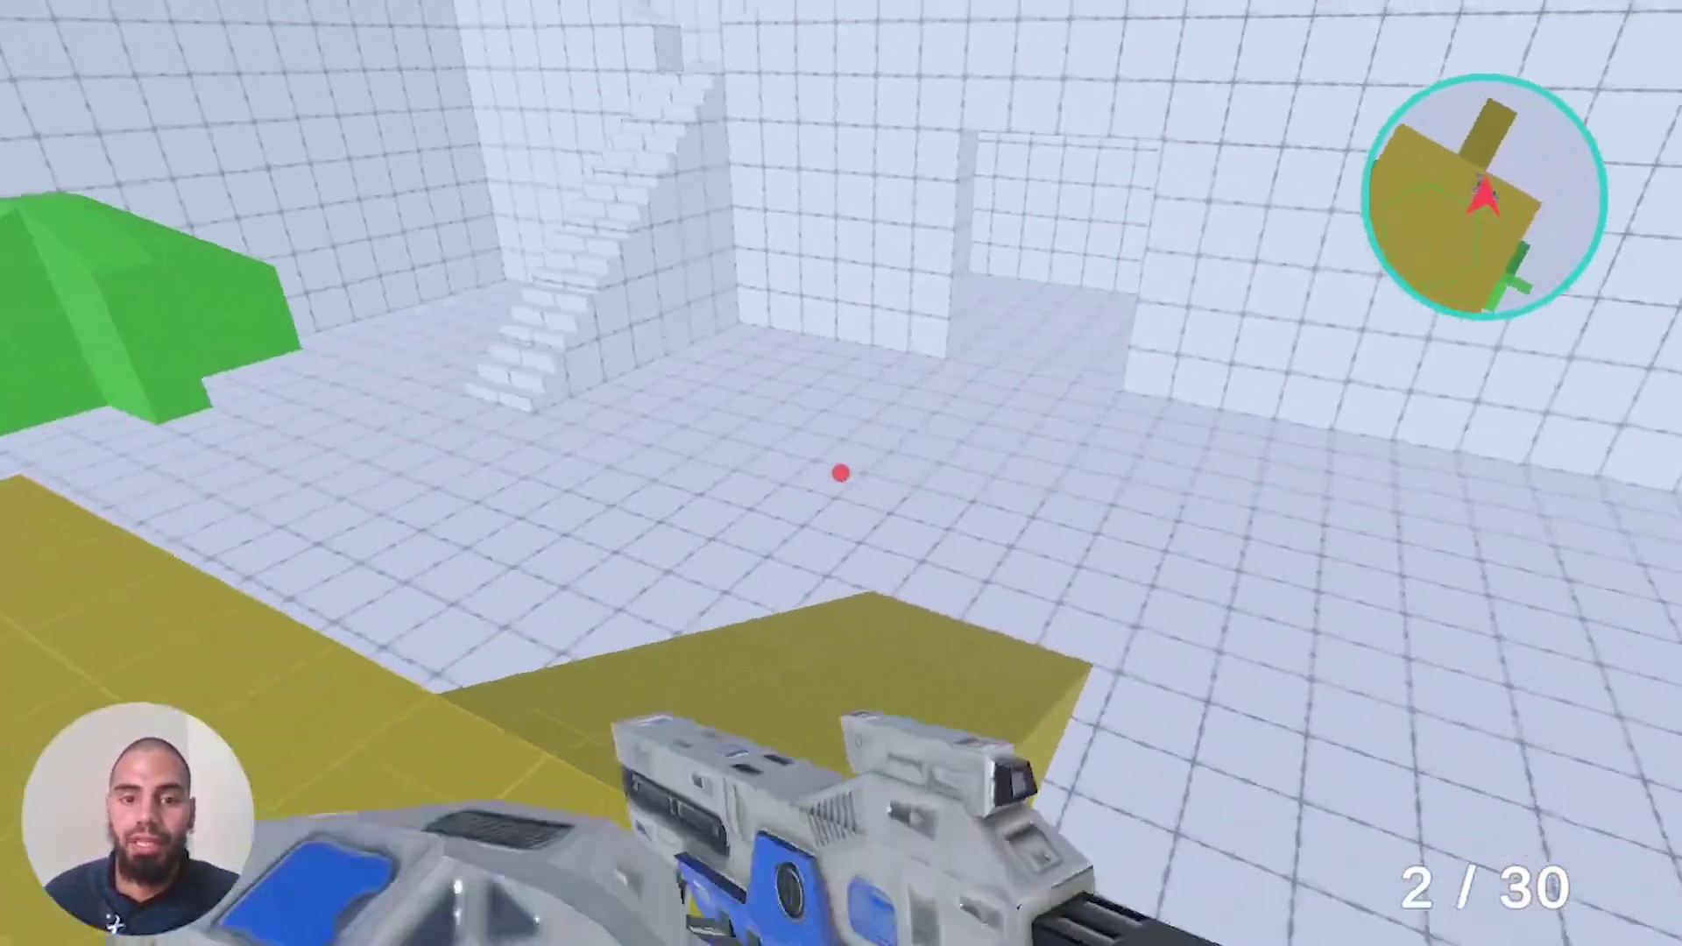
key(w)
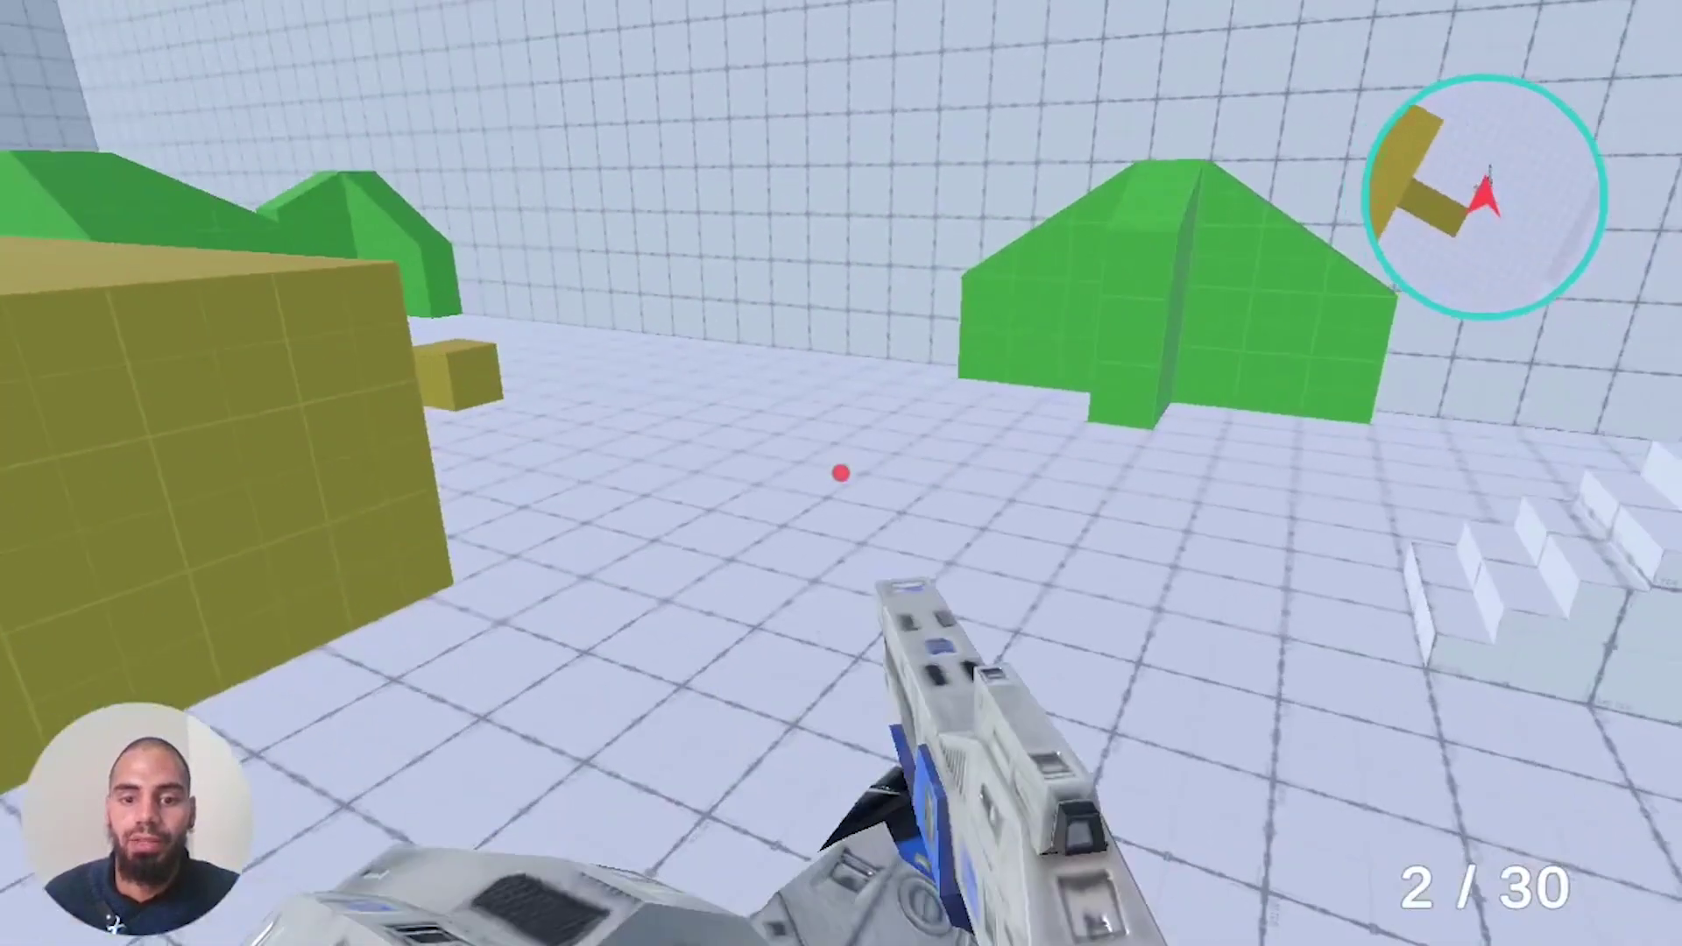
key(w)
key(2)
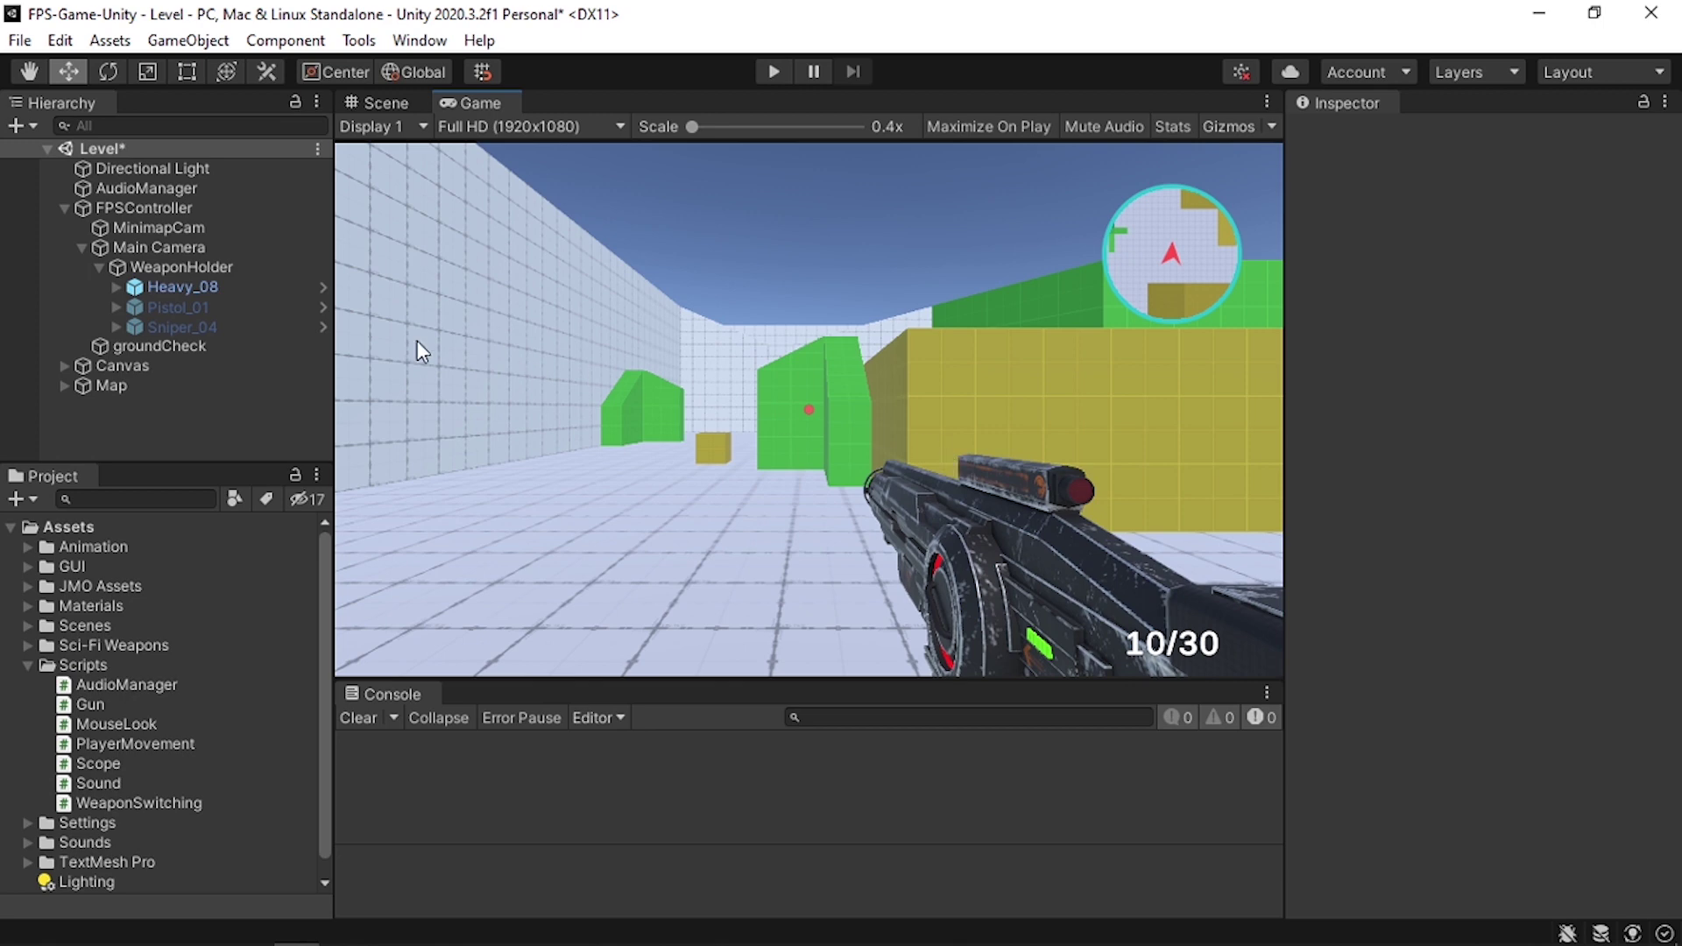
- Inspect the Main Camera's Z position and briefly run the game in Play mode
click(148, 248)
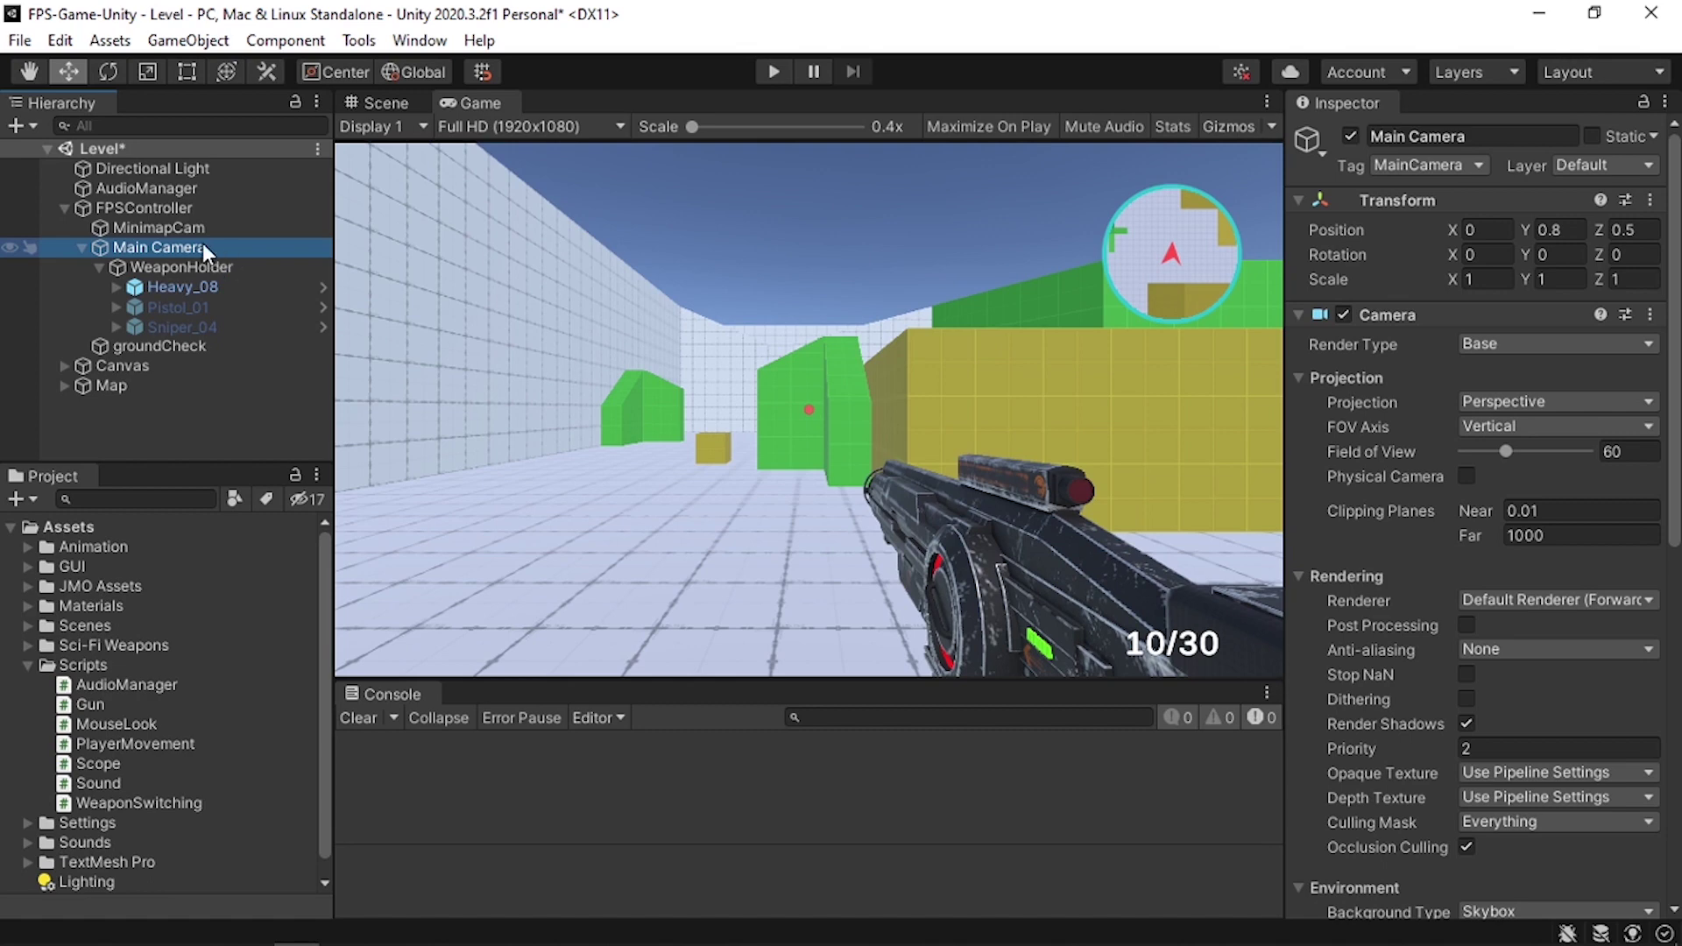
click(1625, 229)
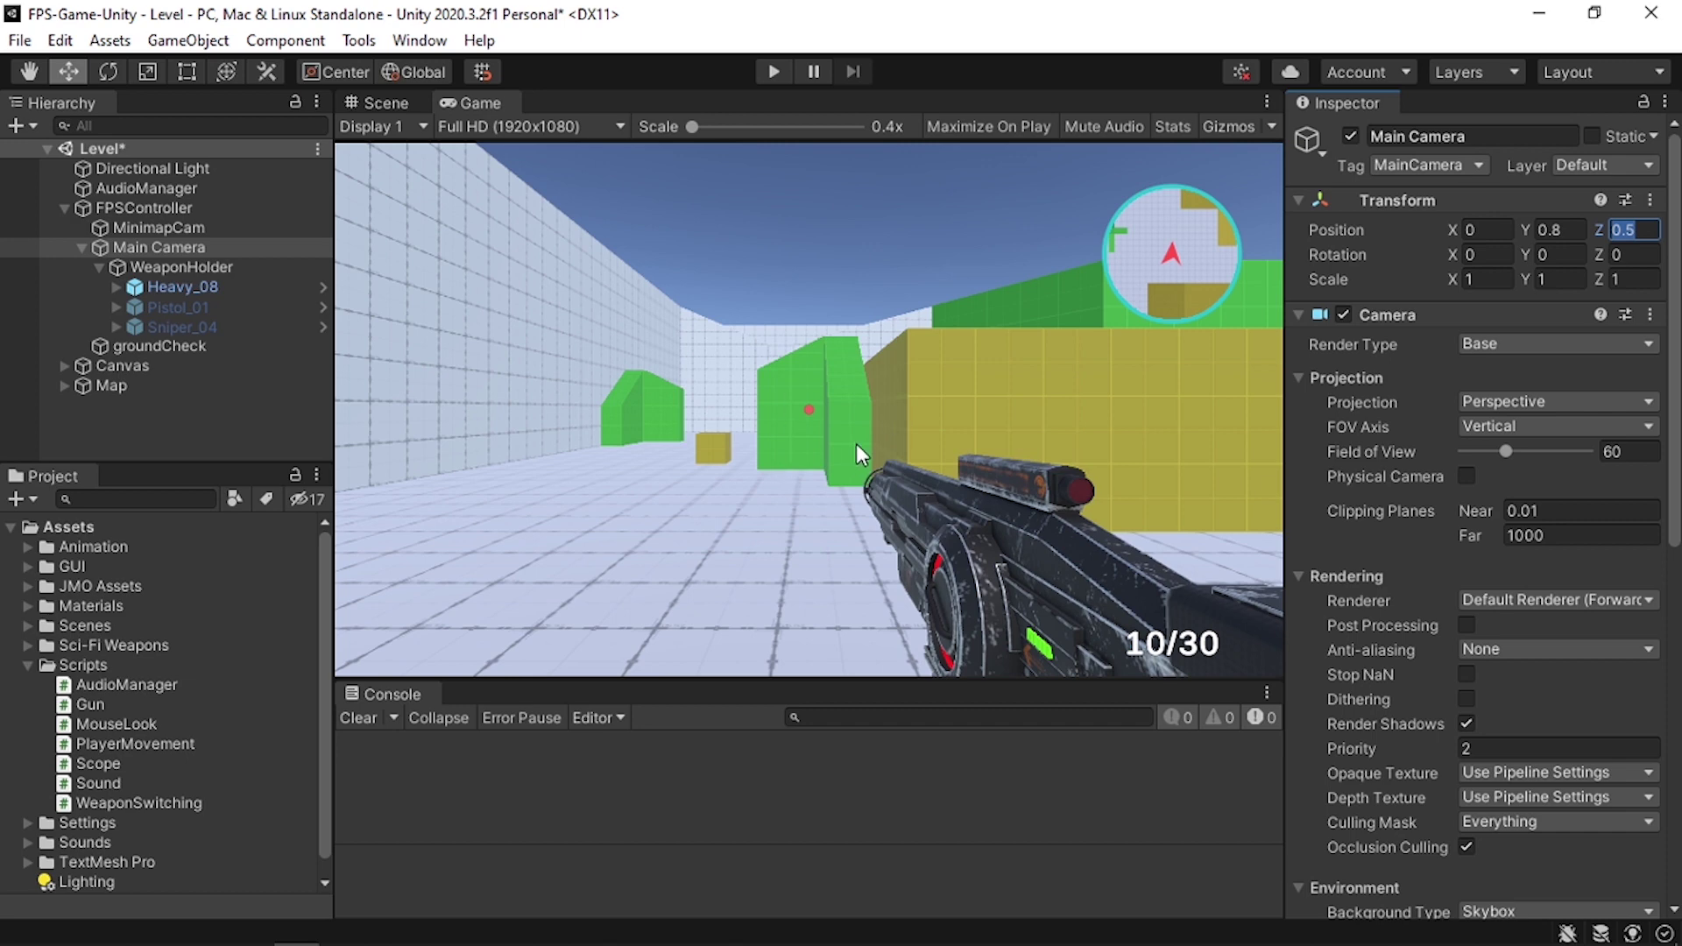
click(775, 72)
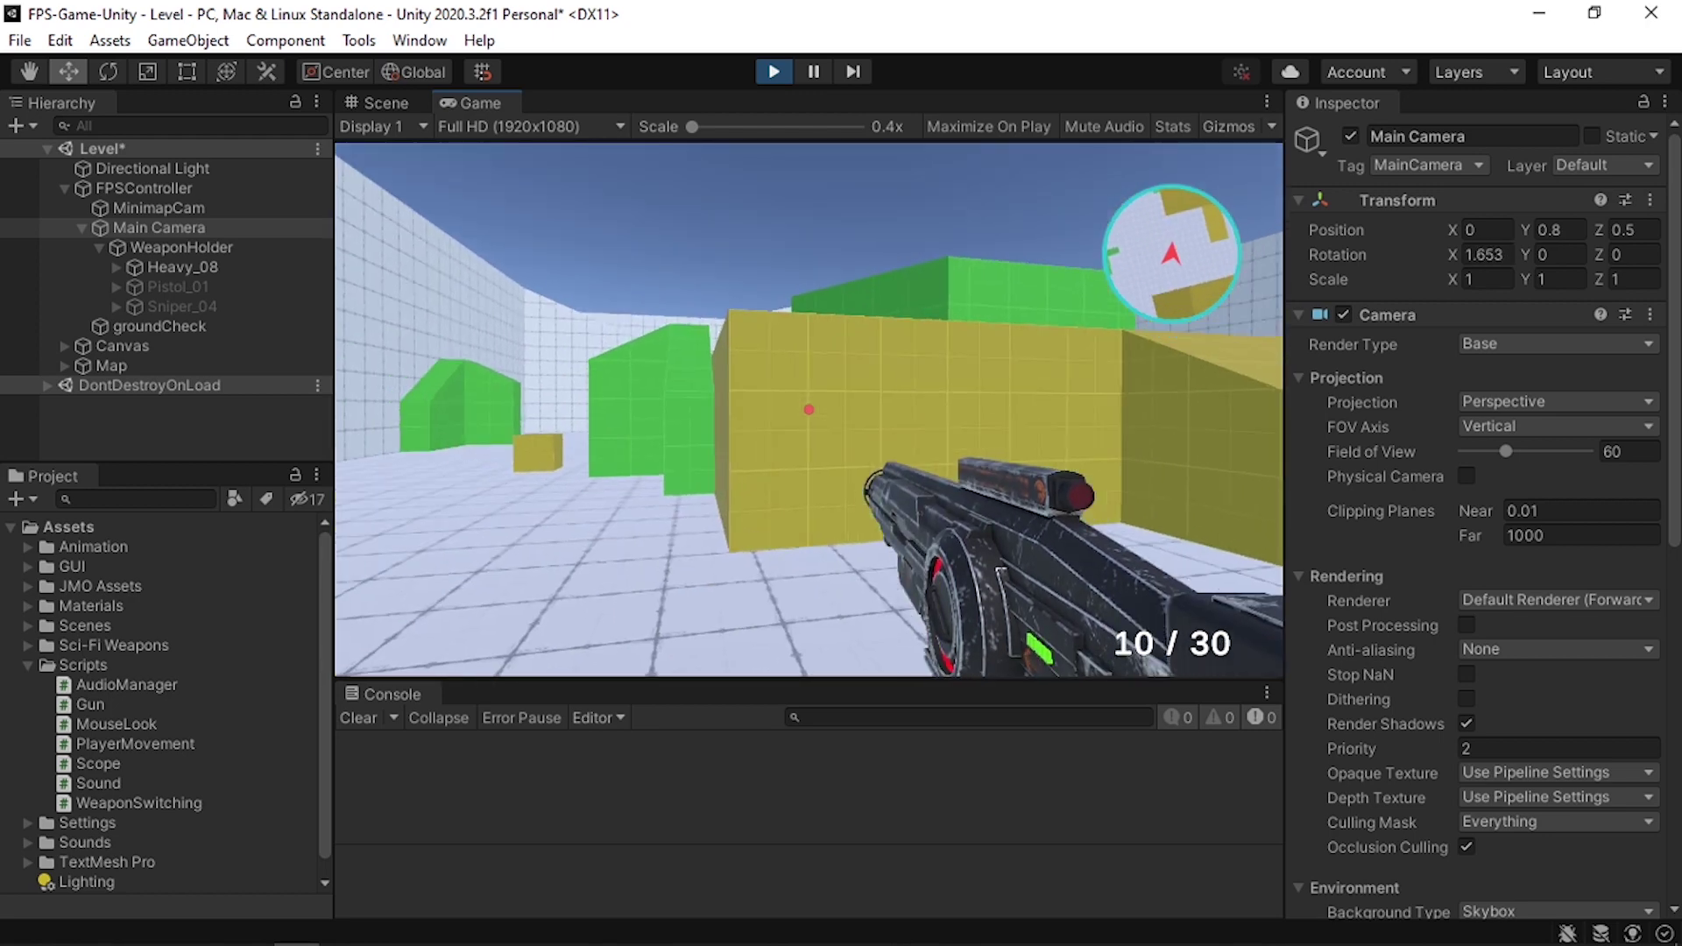
click(774, 71)
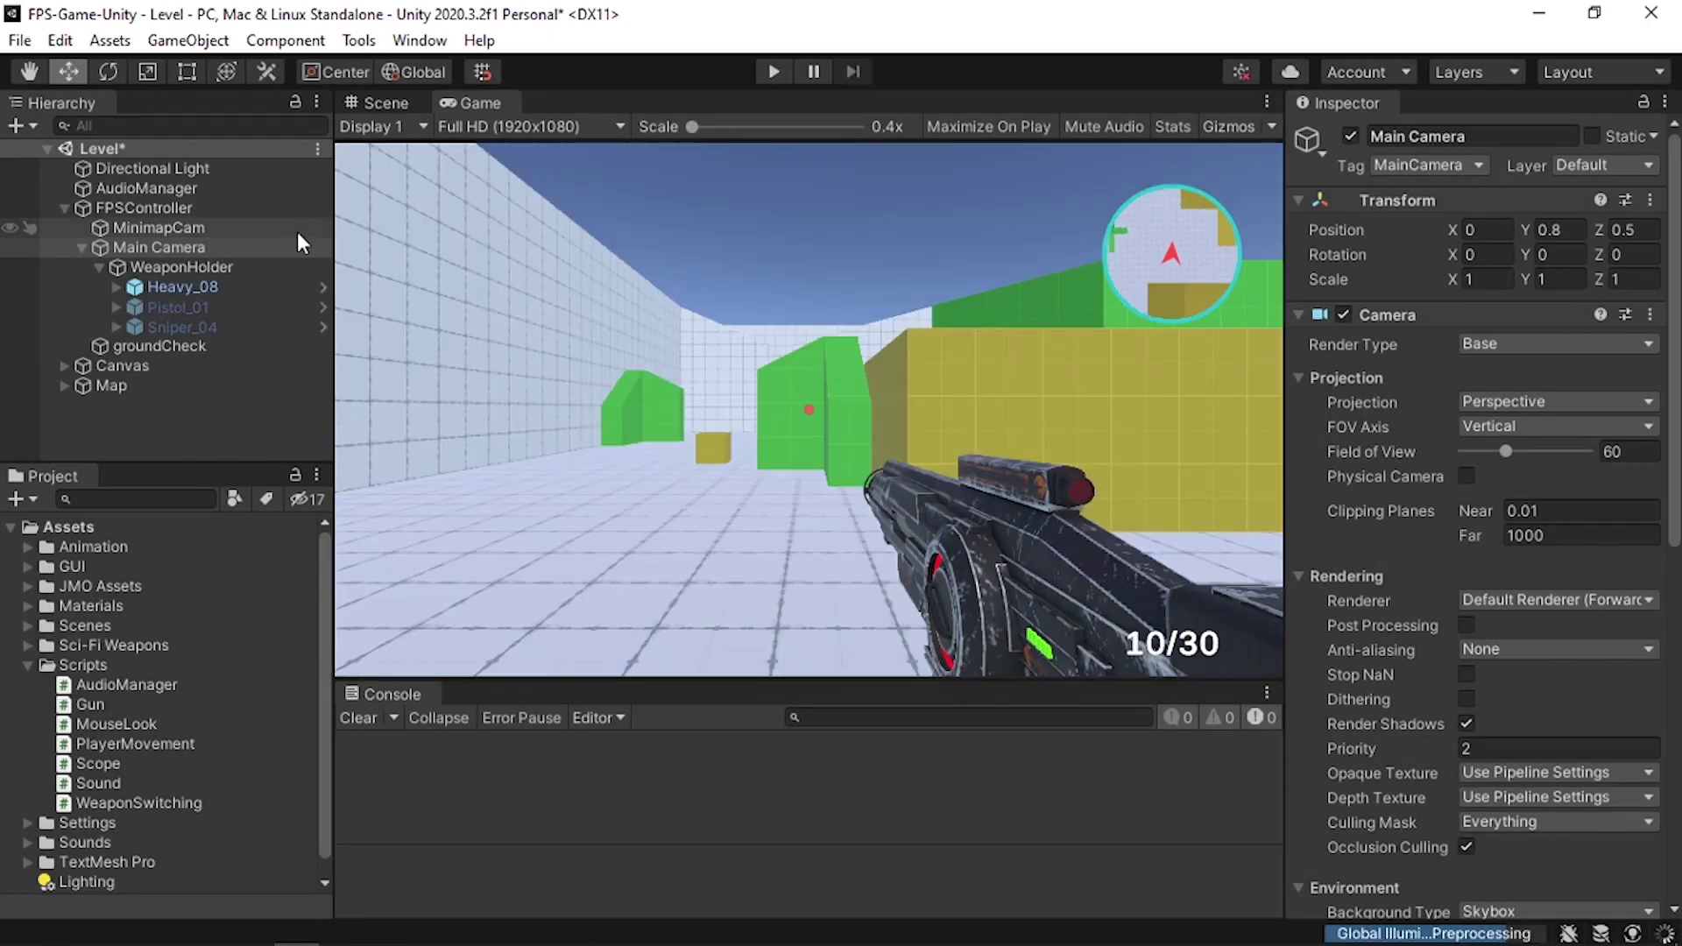
- Set the Main Camera's Z position to 0 and test firing the gun in Play mode, exiting when done
click(1644, 230)
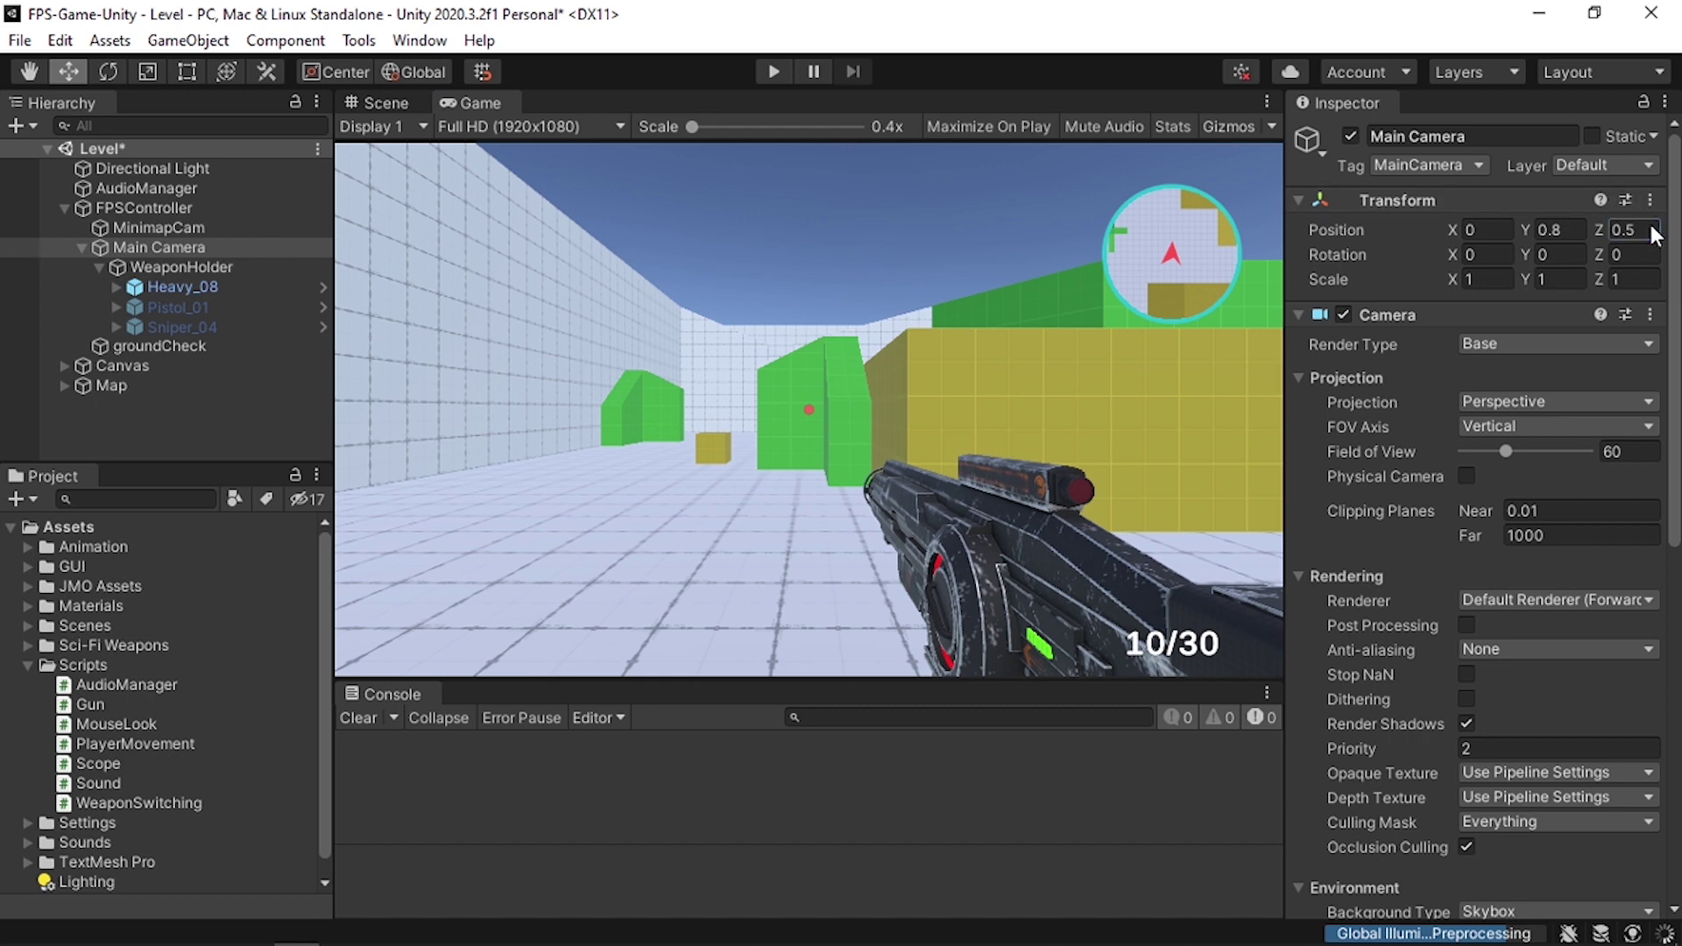
text(0)
click(774, 71)
click(809, 410)
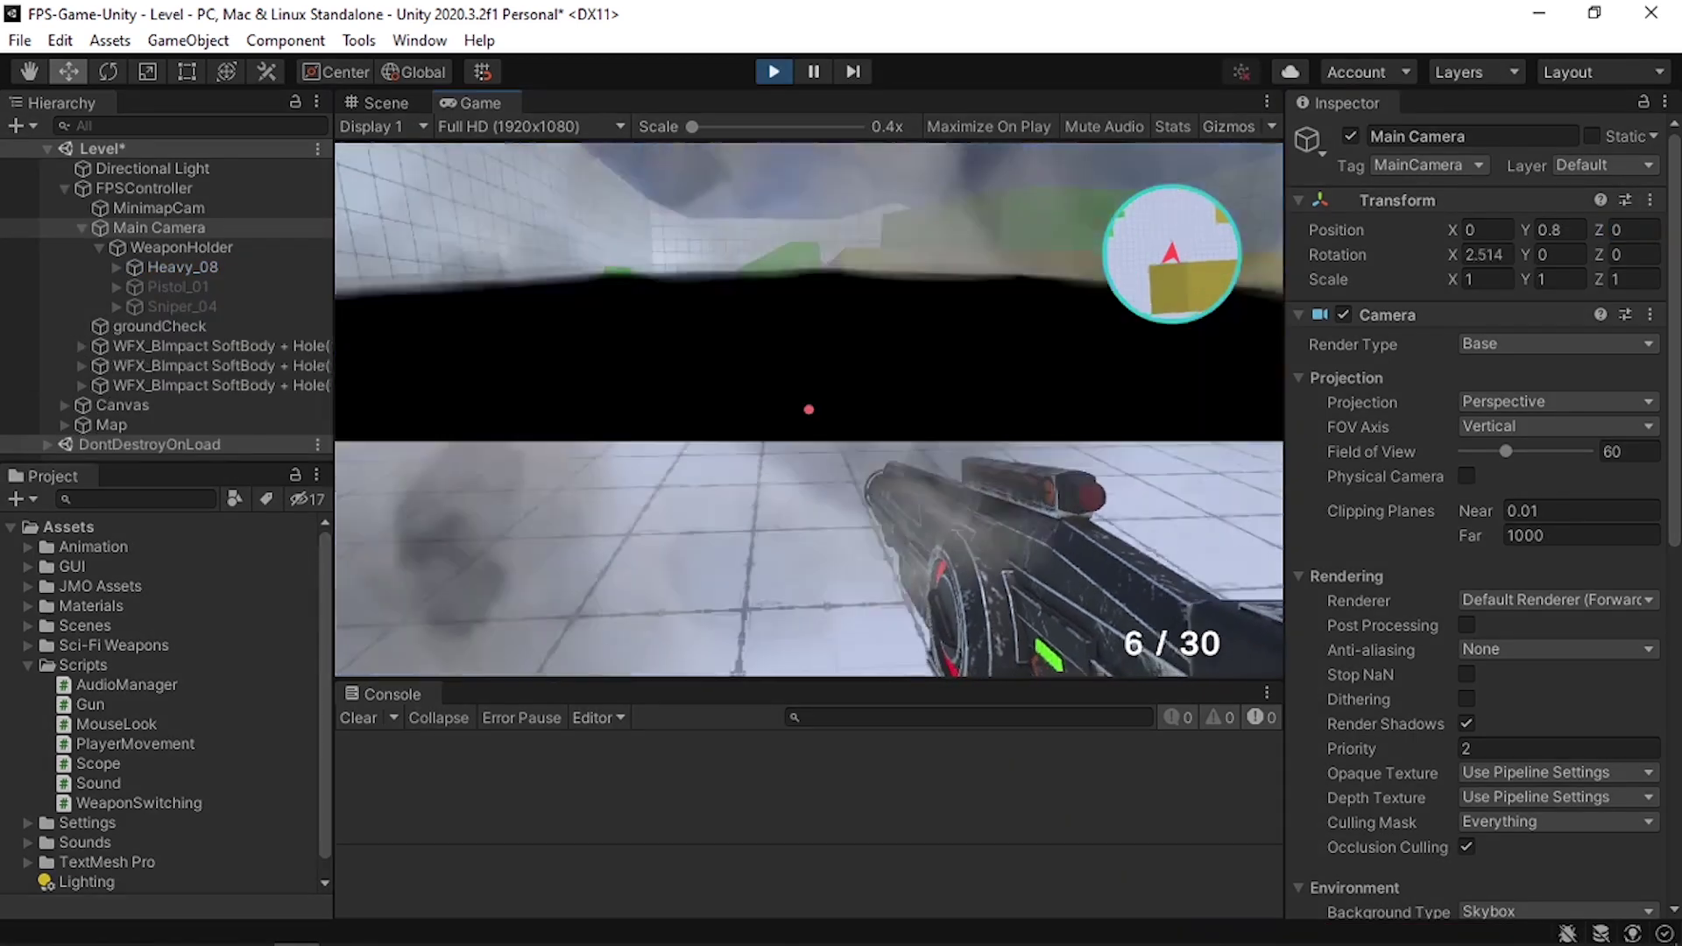
click(808, 409)
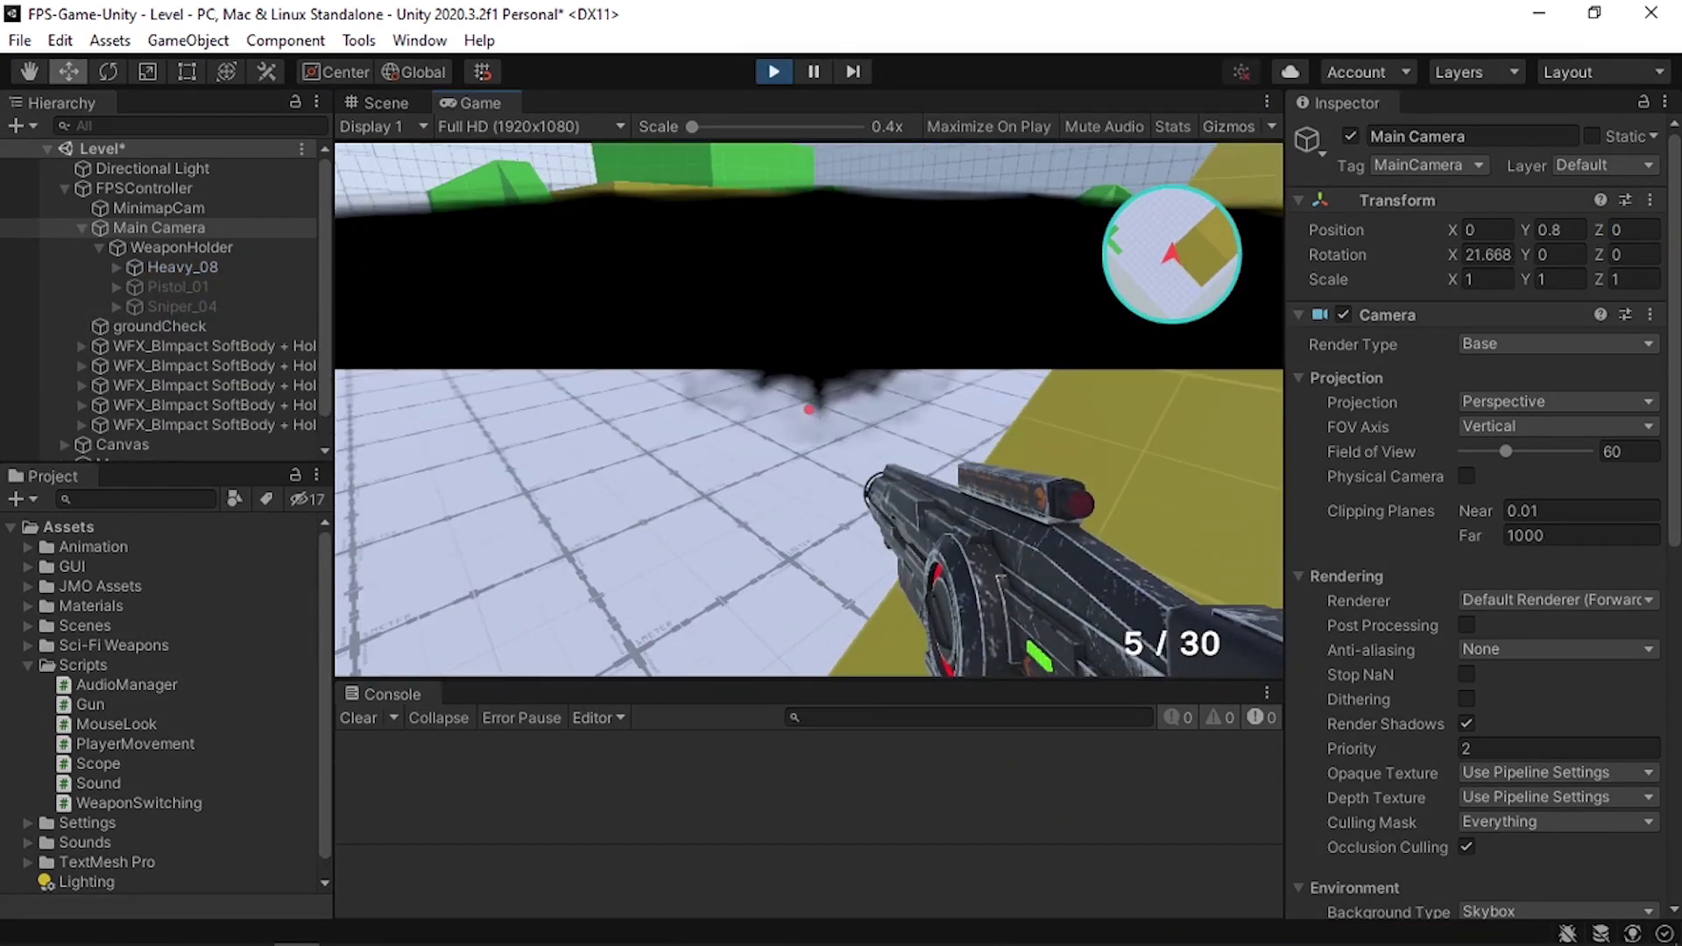
key(Escape)
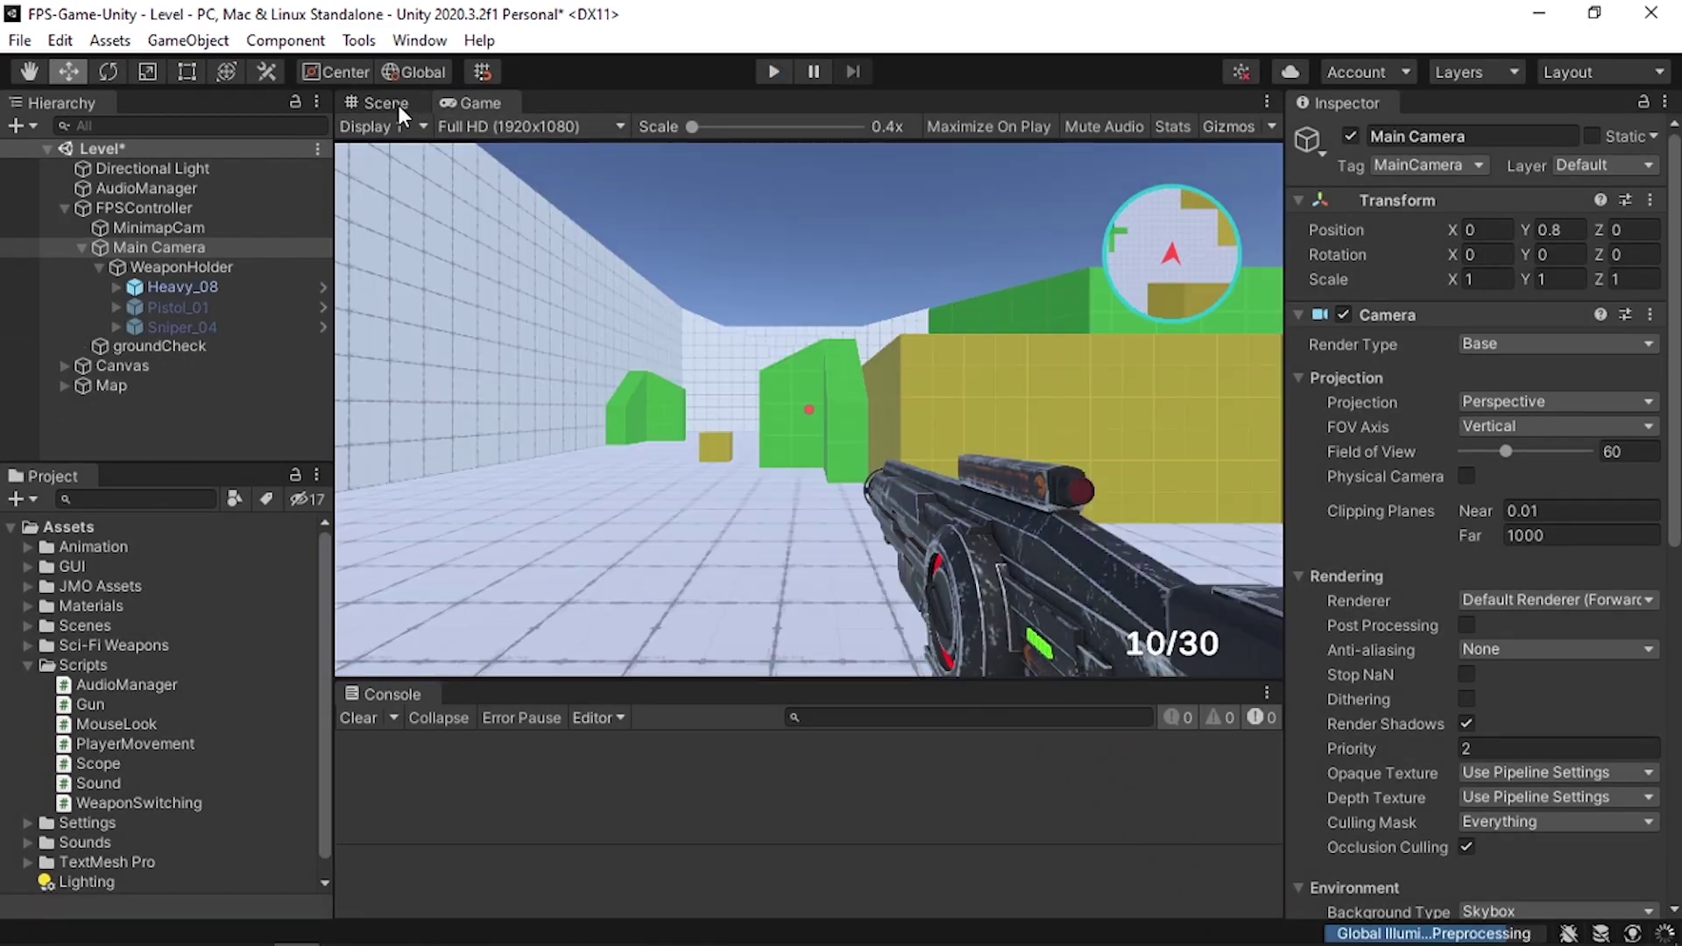
- Show the Scene view, open the Gun script in Visual Studio and locate its Fire() method
click(396, 104)
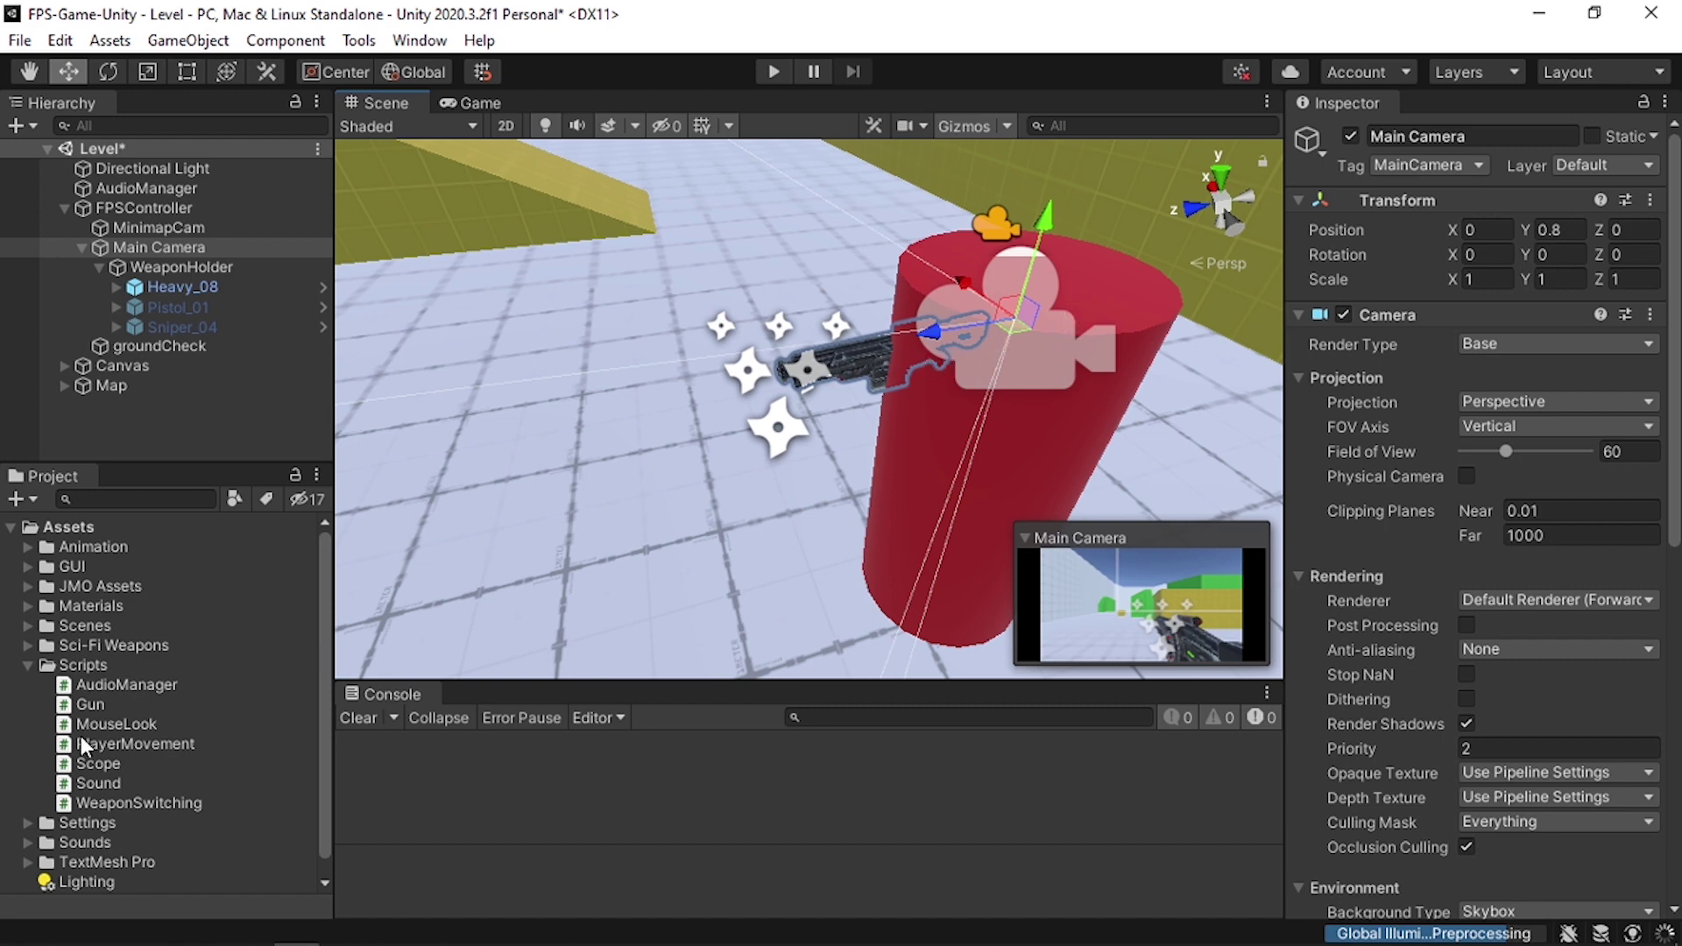
double_click(90, 704)
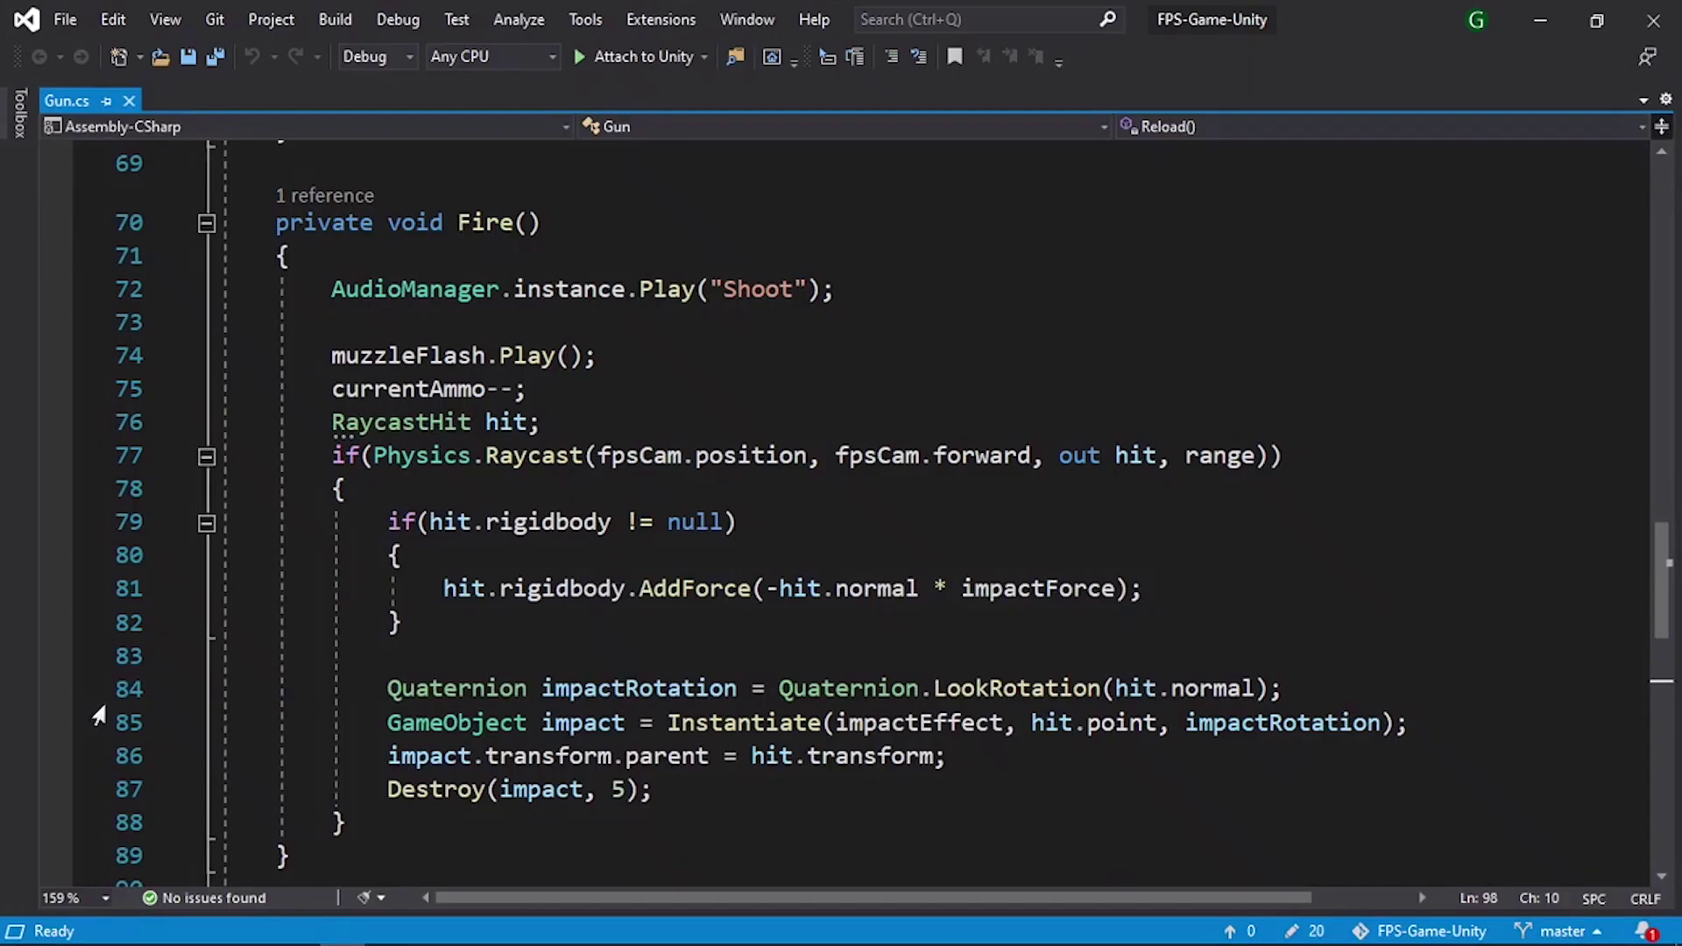
drag(457, 223, 543, 222)
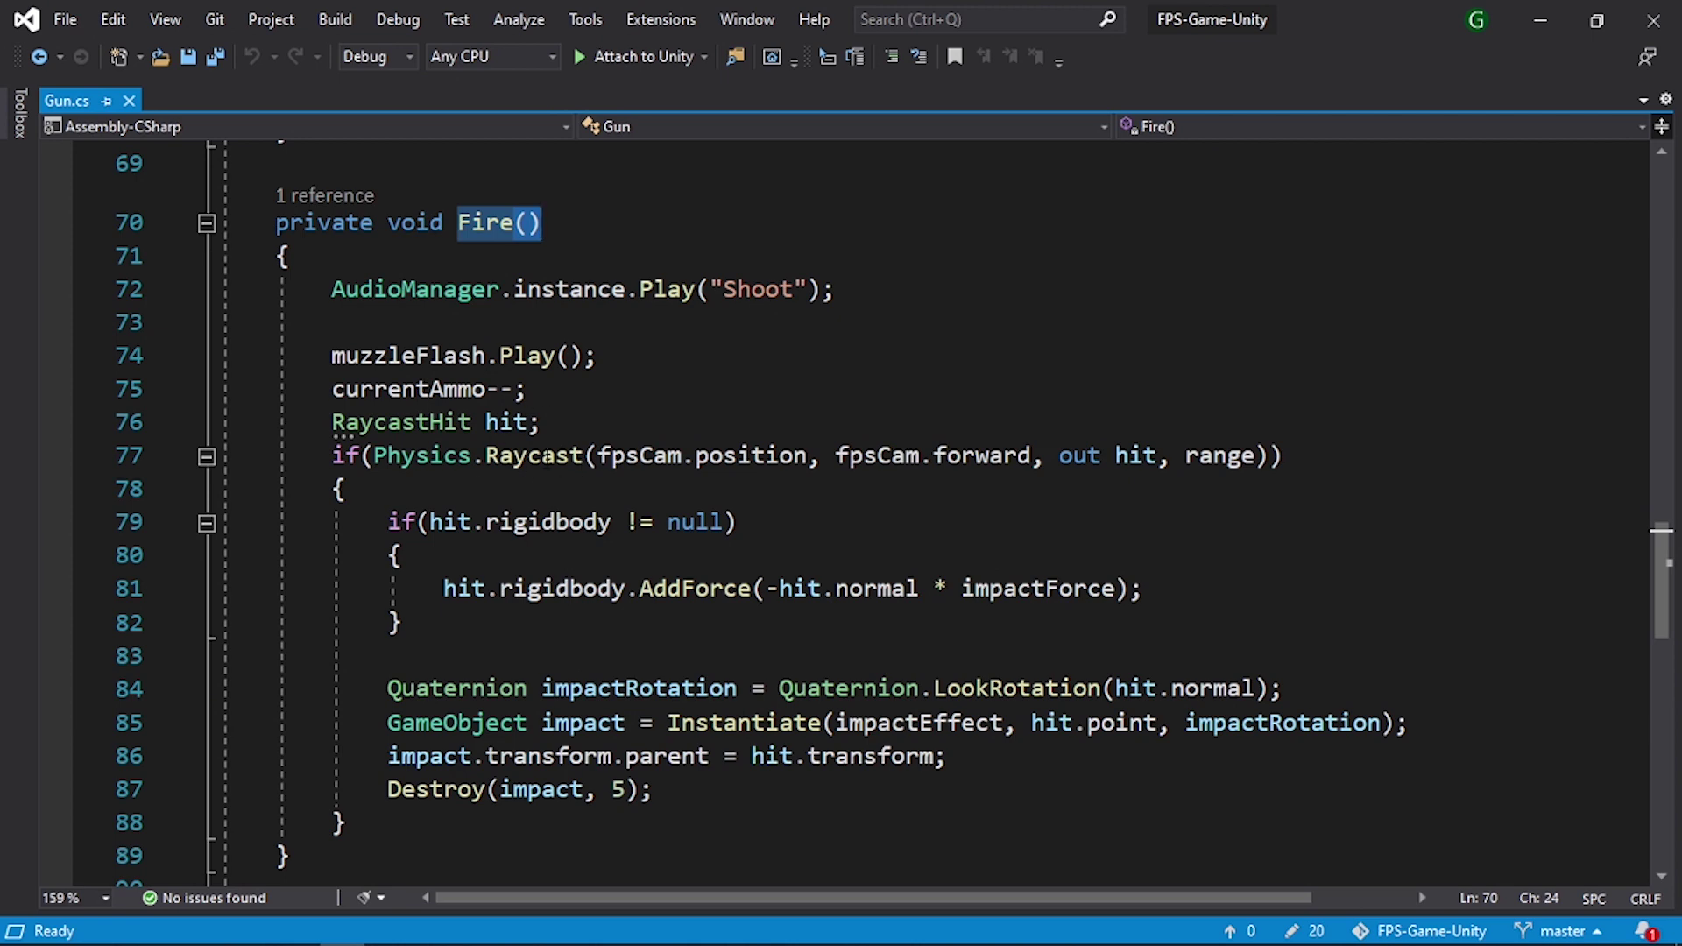
- Change the Physics.Raycast origin in Fire() to fpsCam.position + fpsCam.forward
drag(599, 455, 808, 456)
text(fpsCam.position)
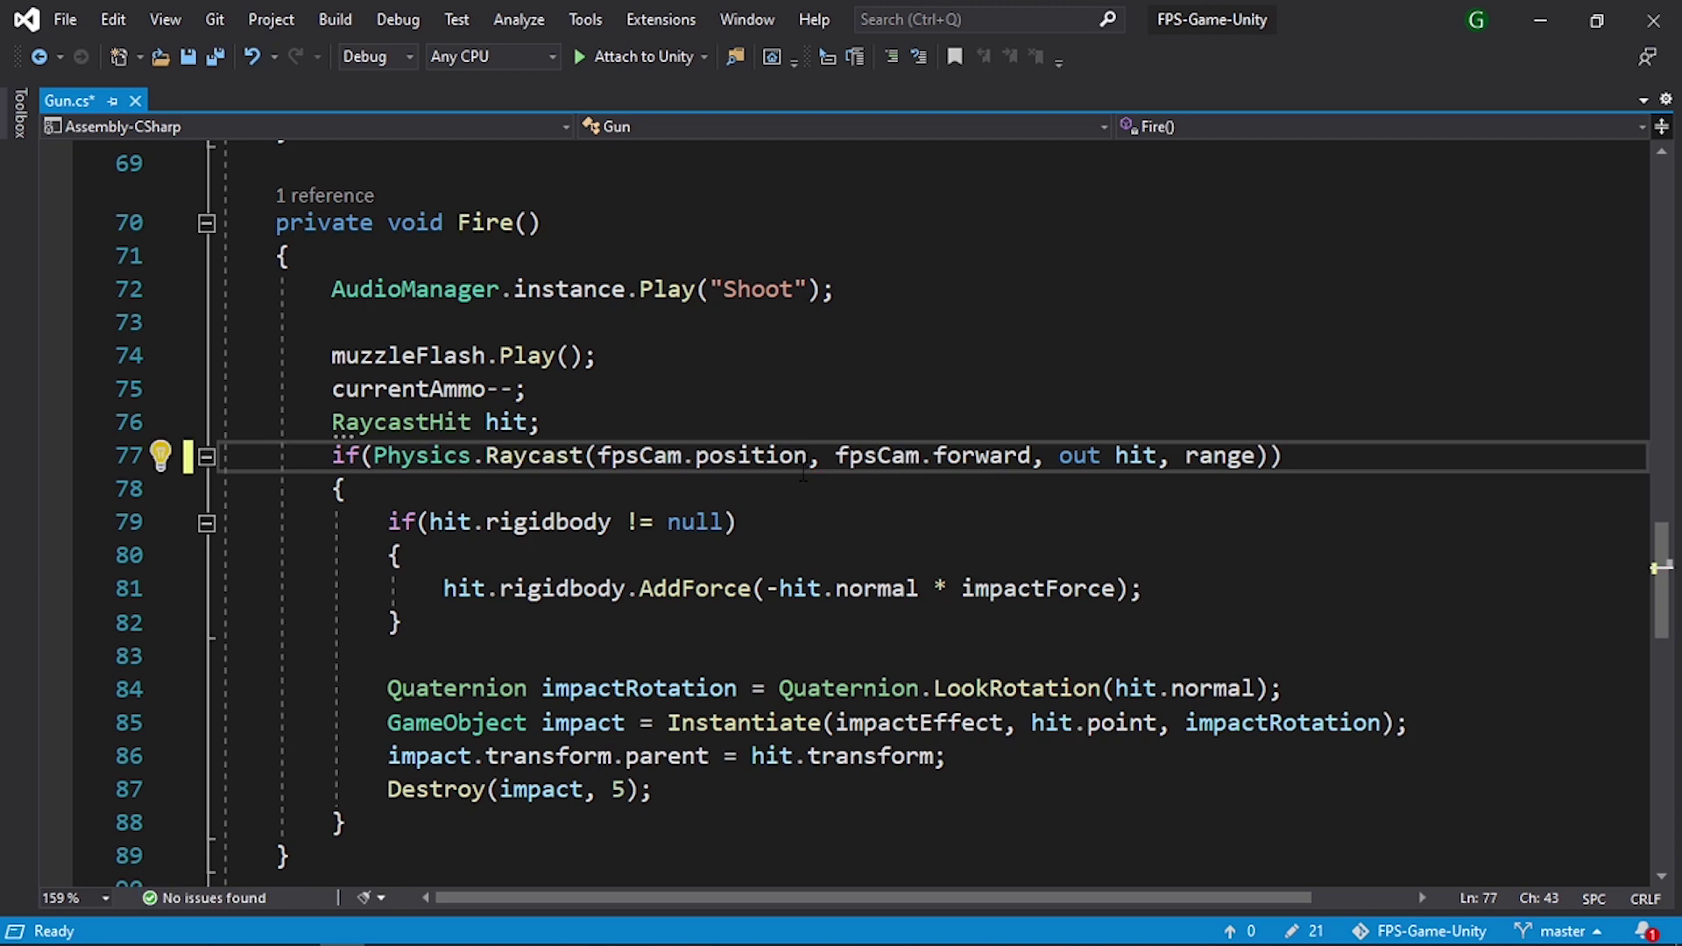
text(+ )
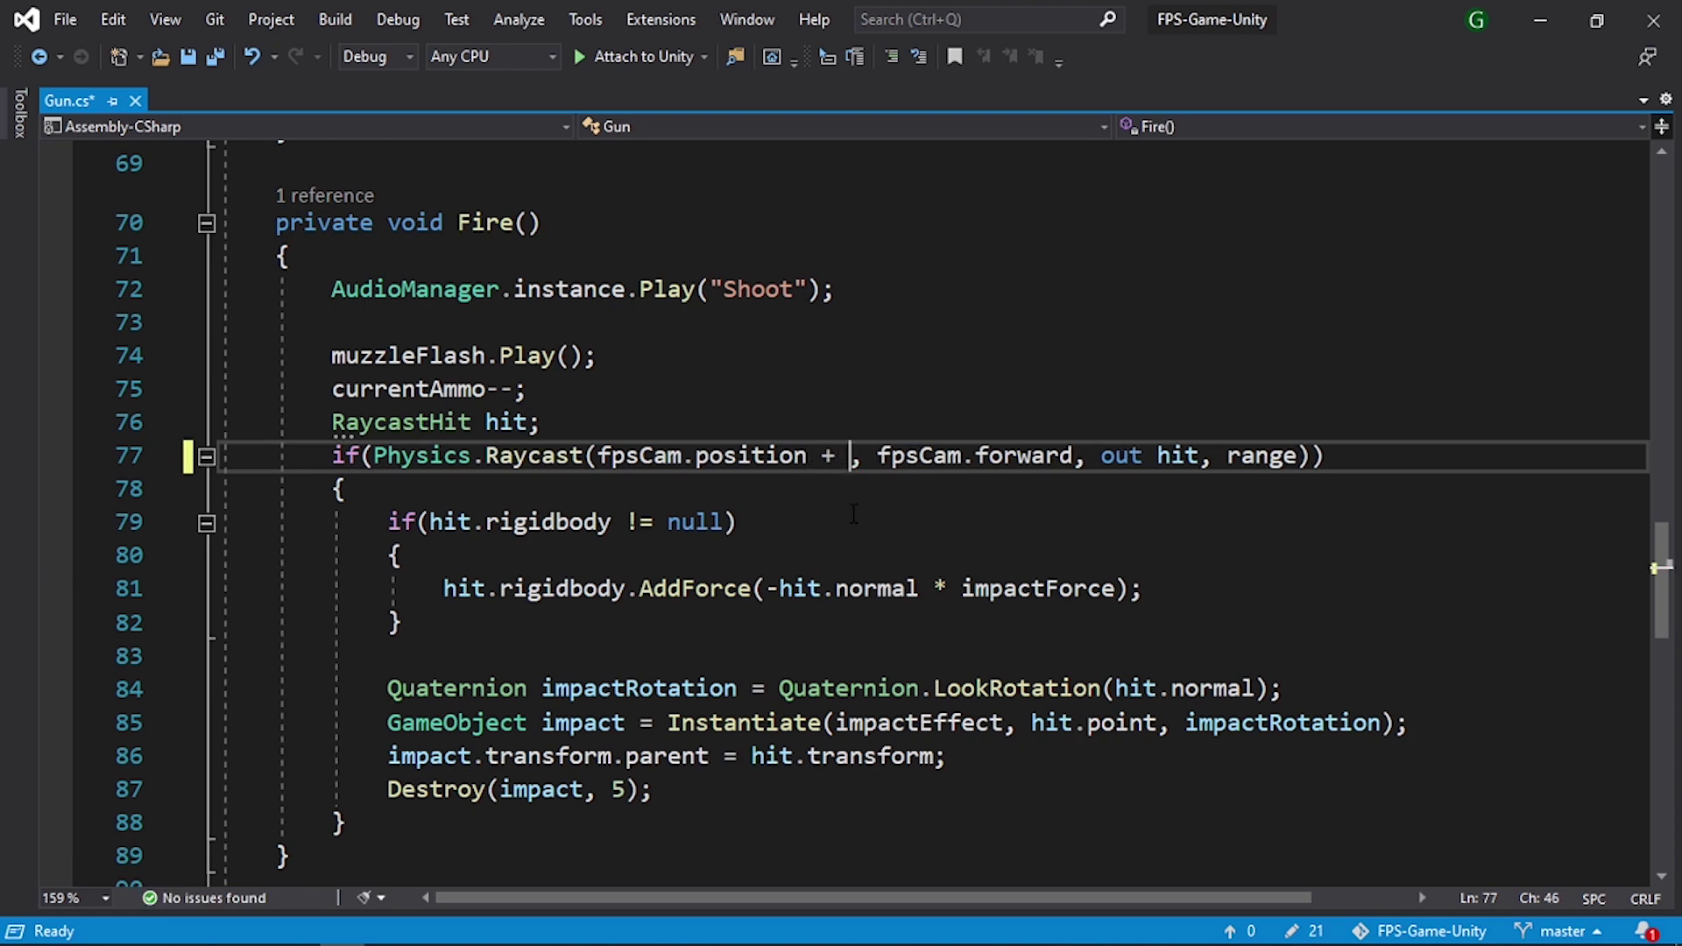
text(fpsCam)
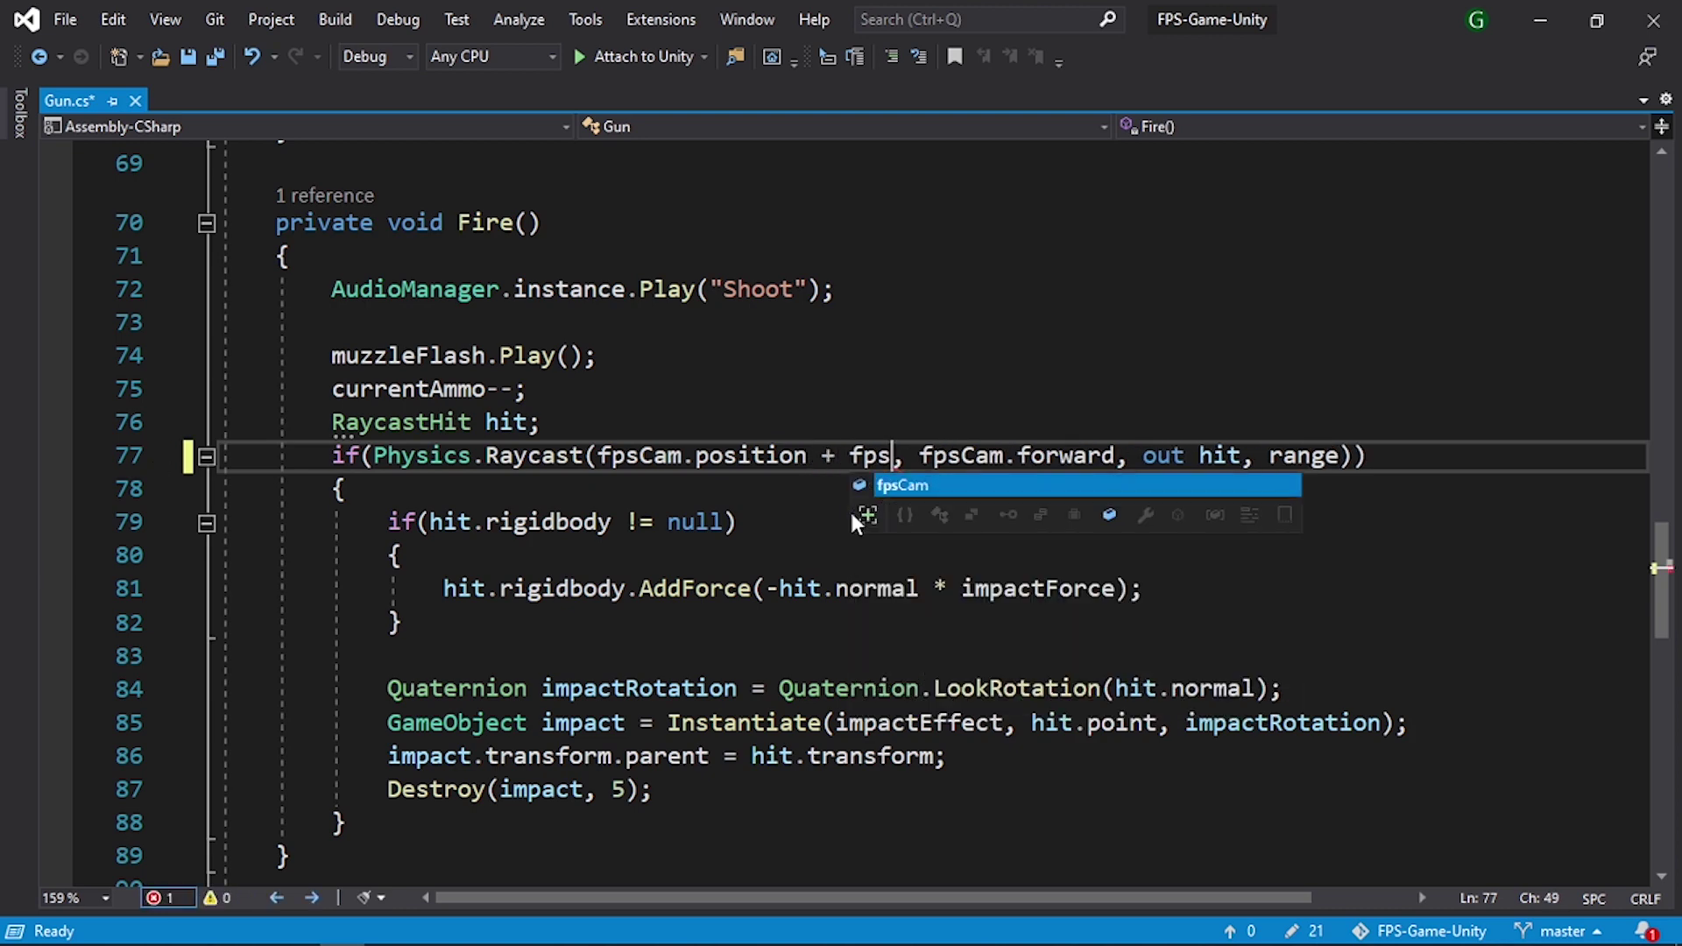
text(.forward)
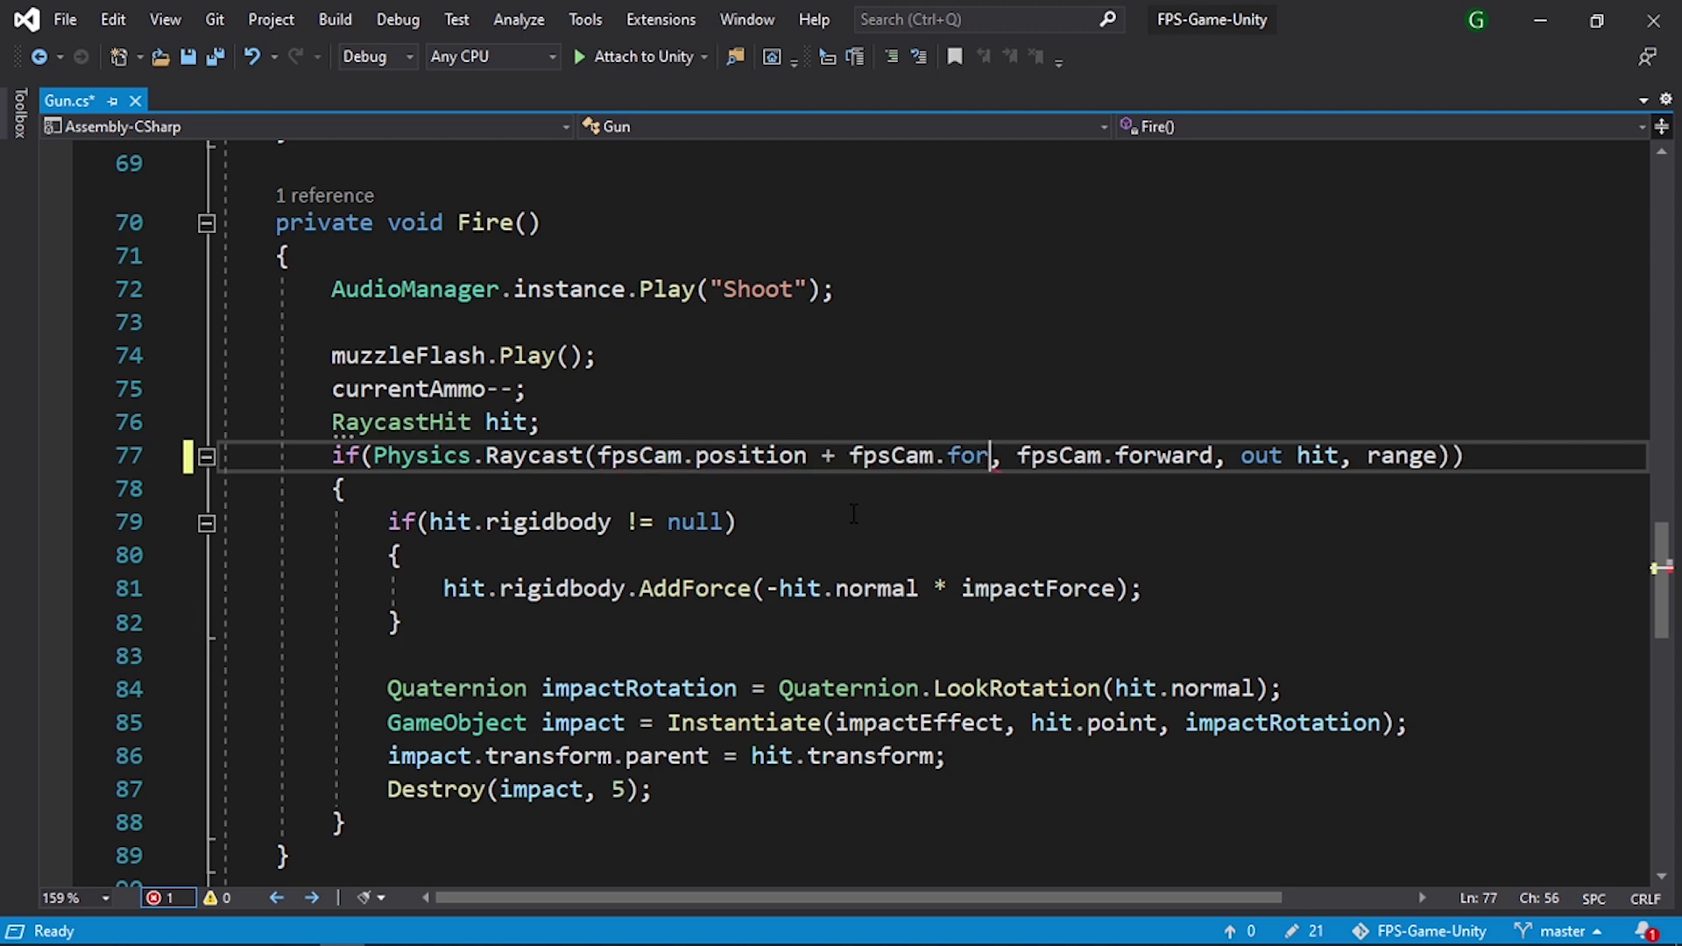
- Try multiplying the fpsCam.forward offset in the raycast origin by 2, and remove the multiplier again
text( *2)
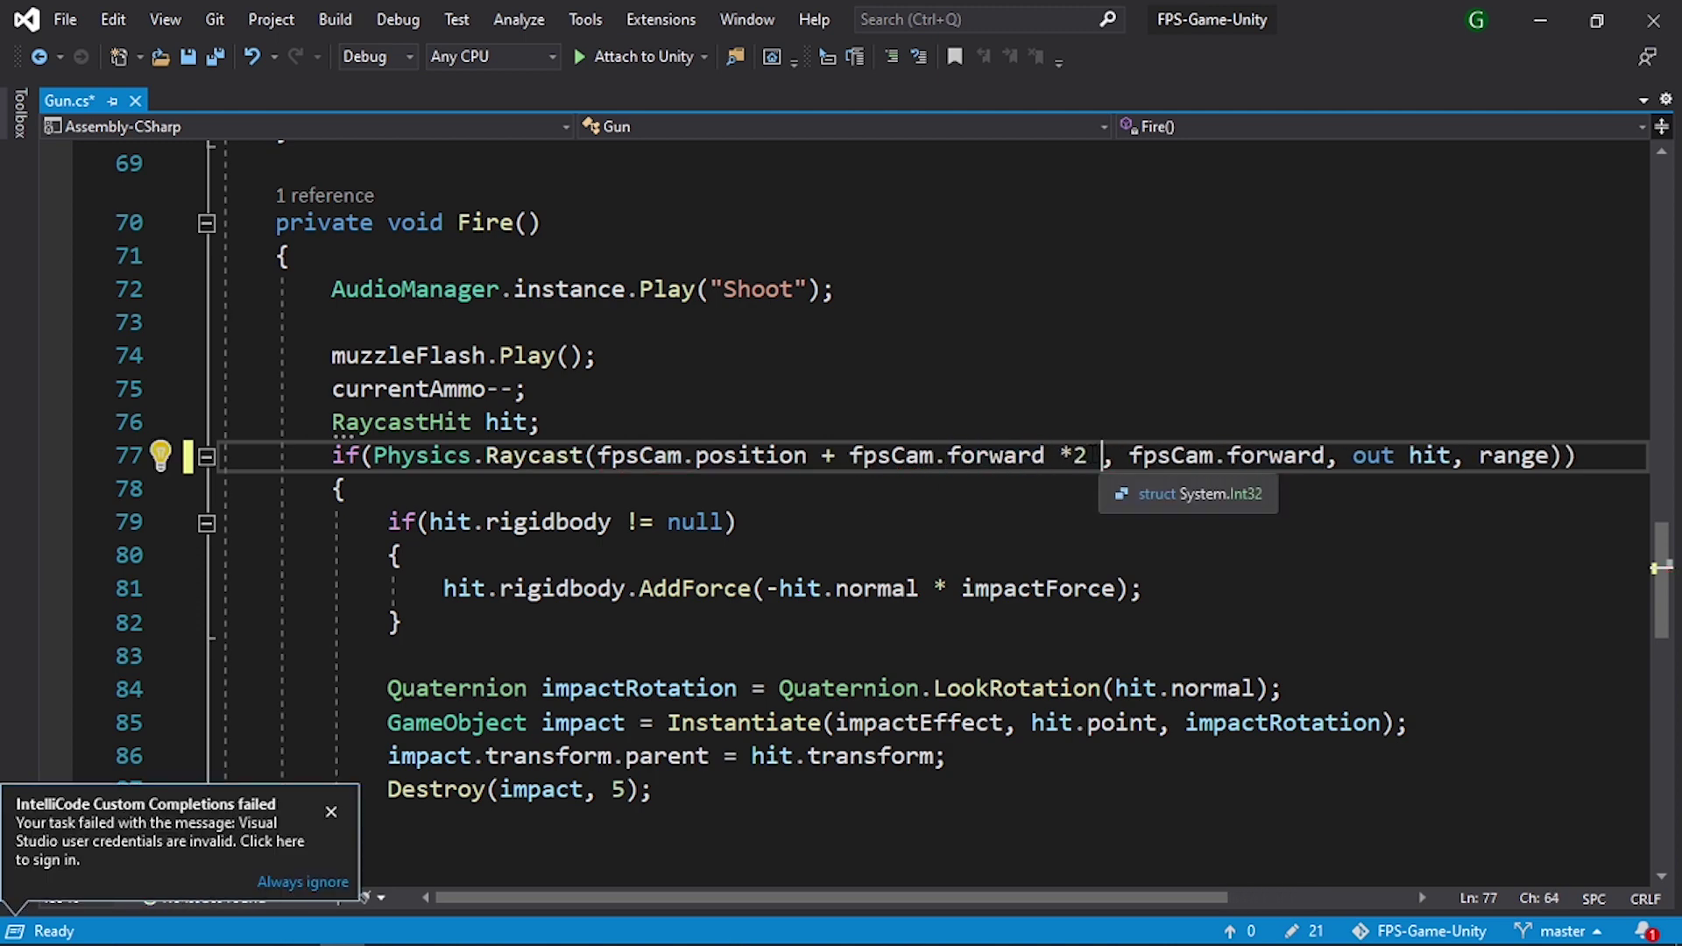
key(BackSpace)
key(BackSpace)
key(BackSpace)
key(BackSpace)
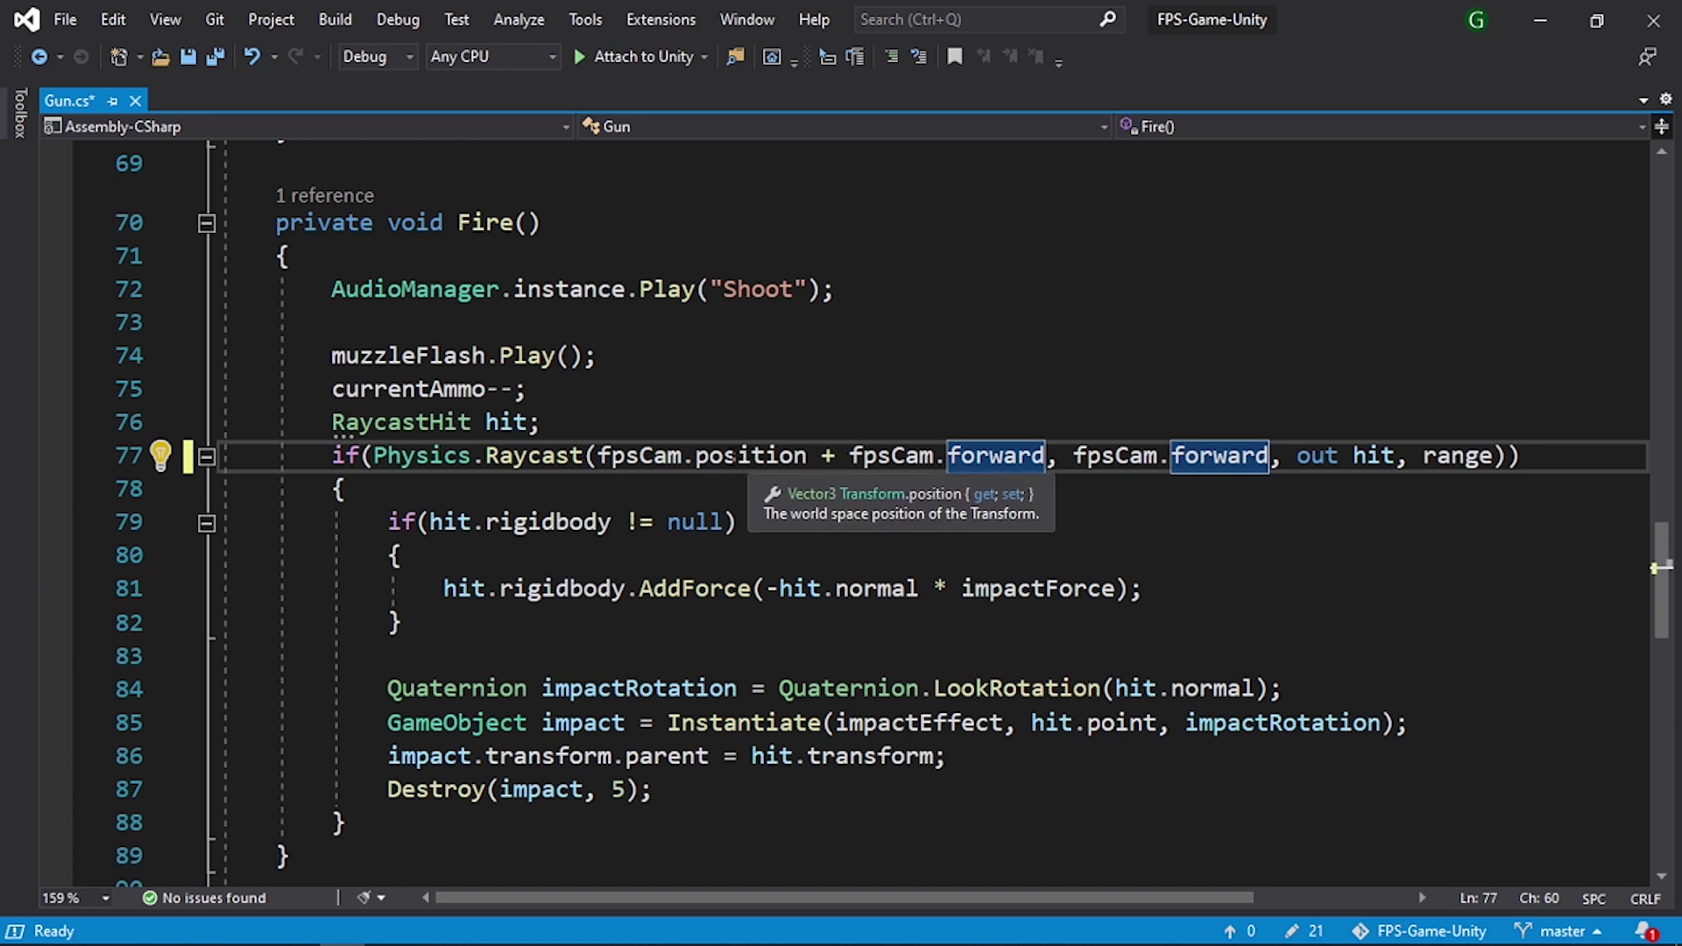
- Review the added fpsCam.forward offset, save the Gun script and return to the Unity editor
drag(843, 455, 1044, 456)
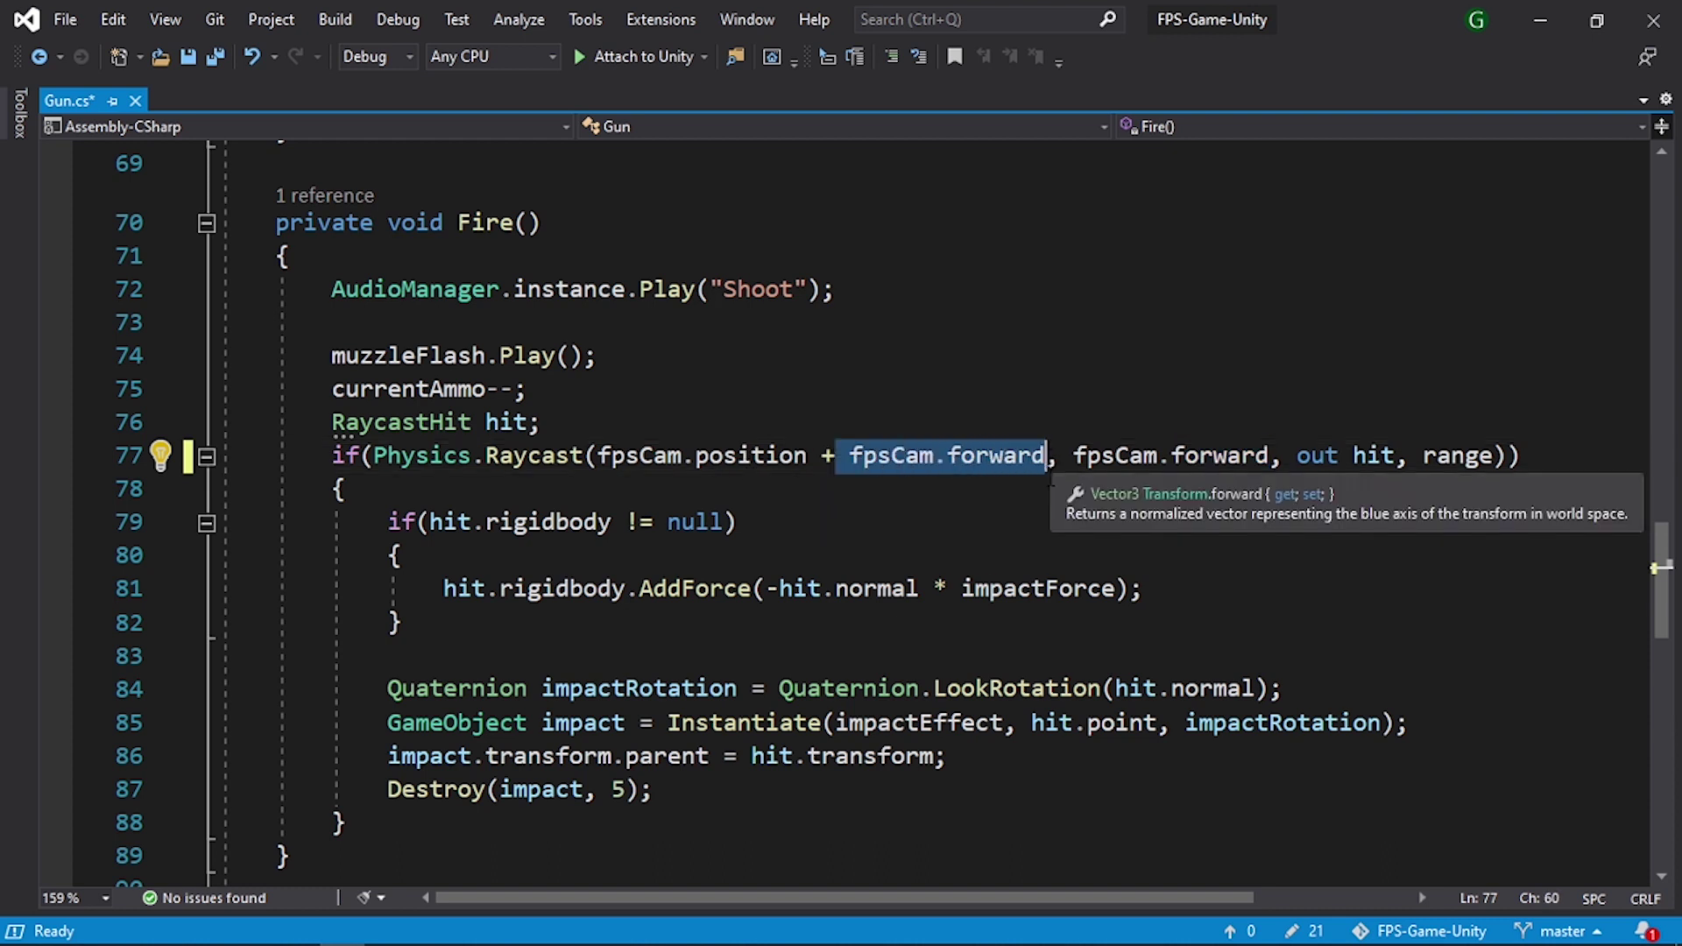
click(1046, 491)
key(ctrl+s)
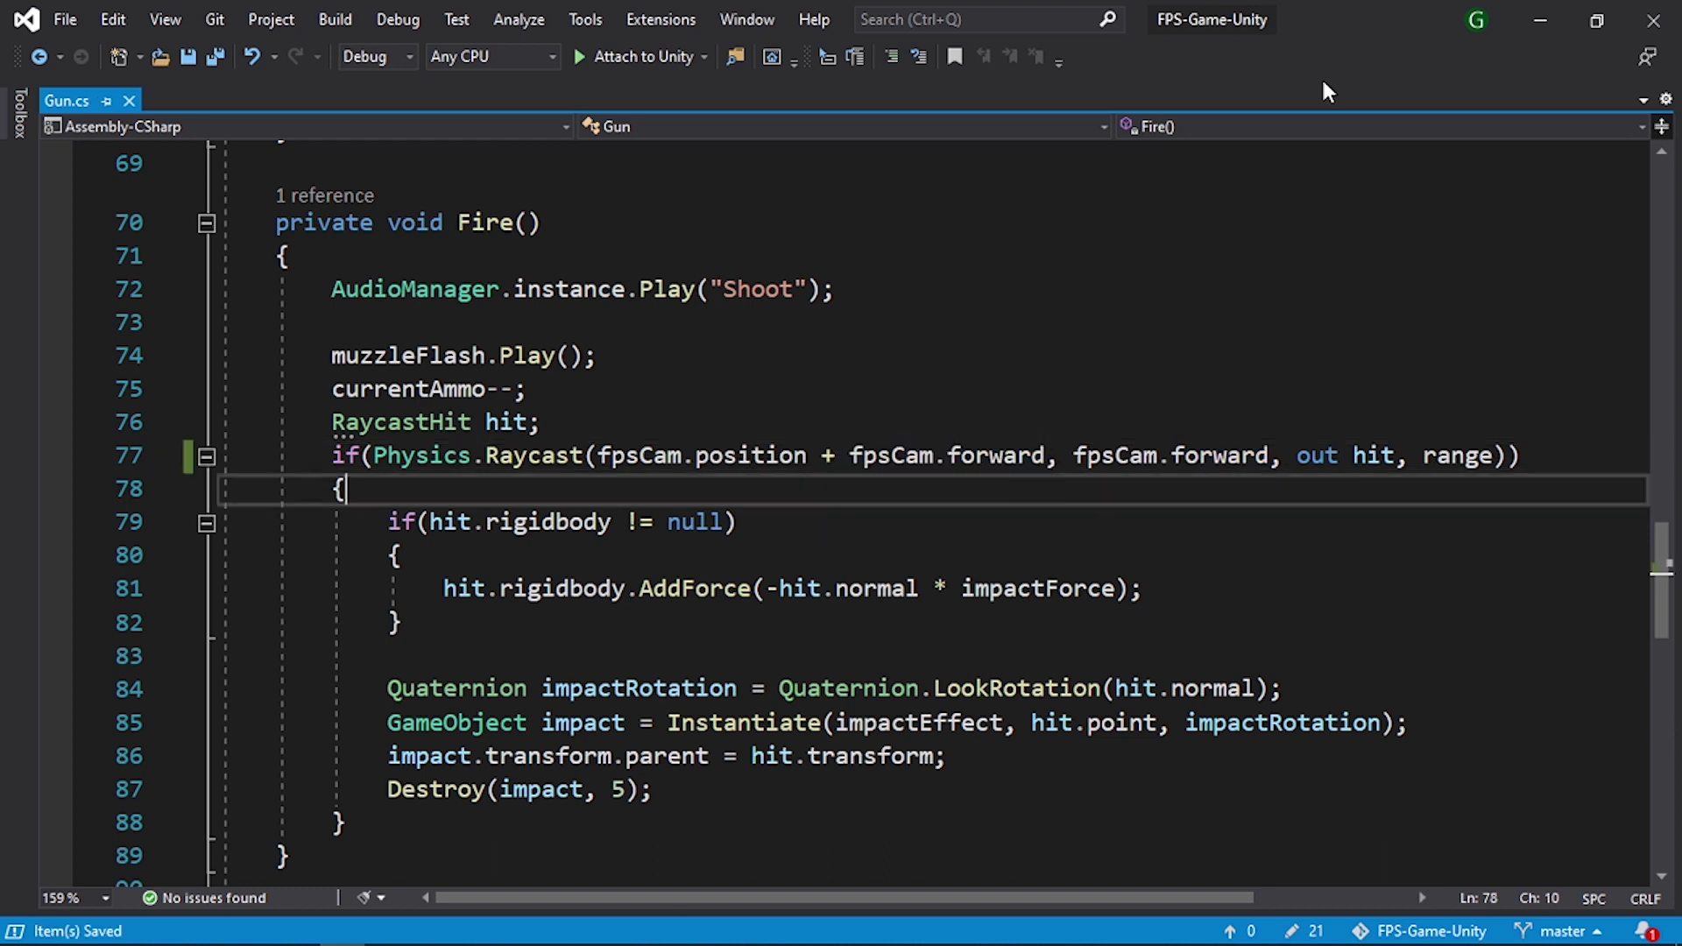
click(1540, 19)
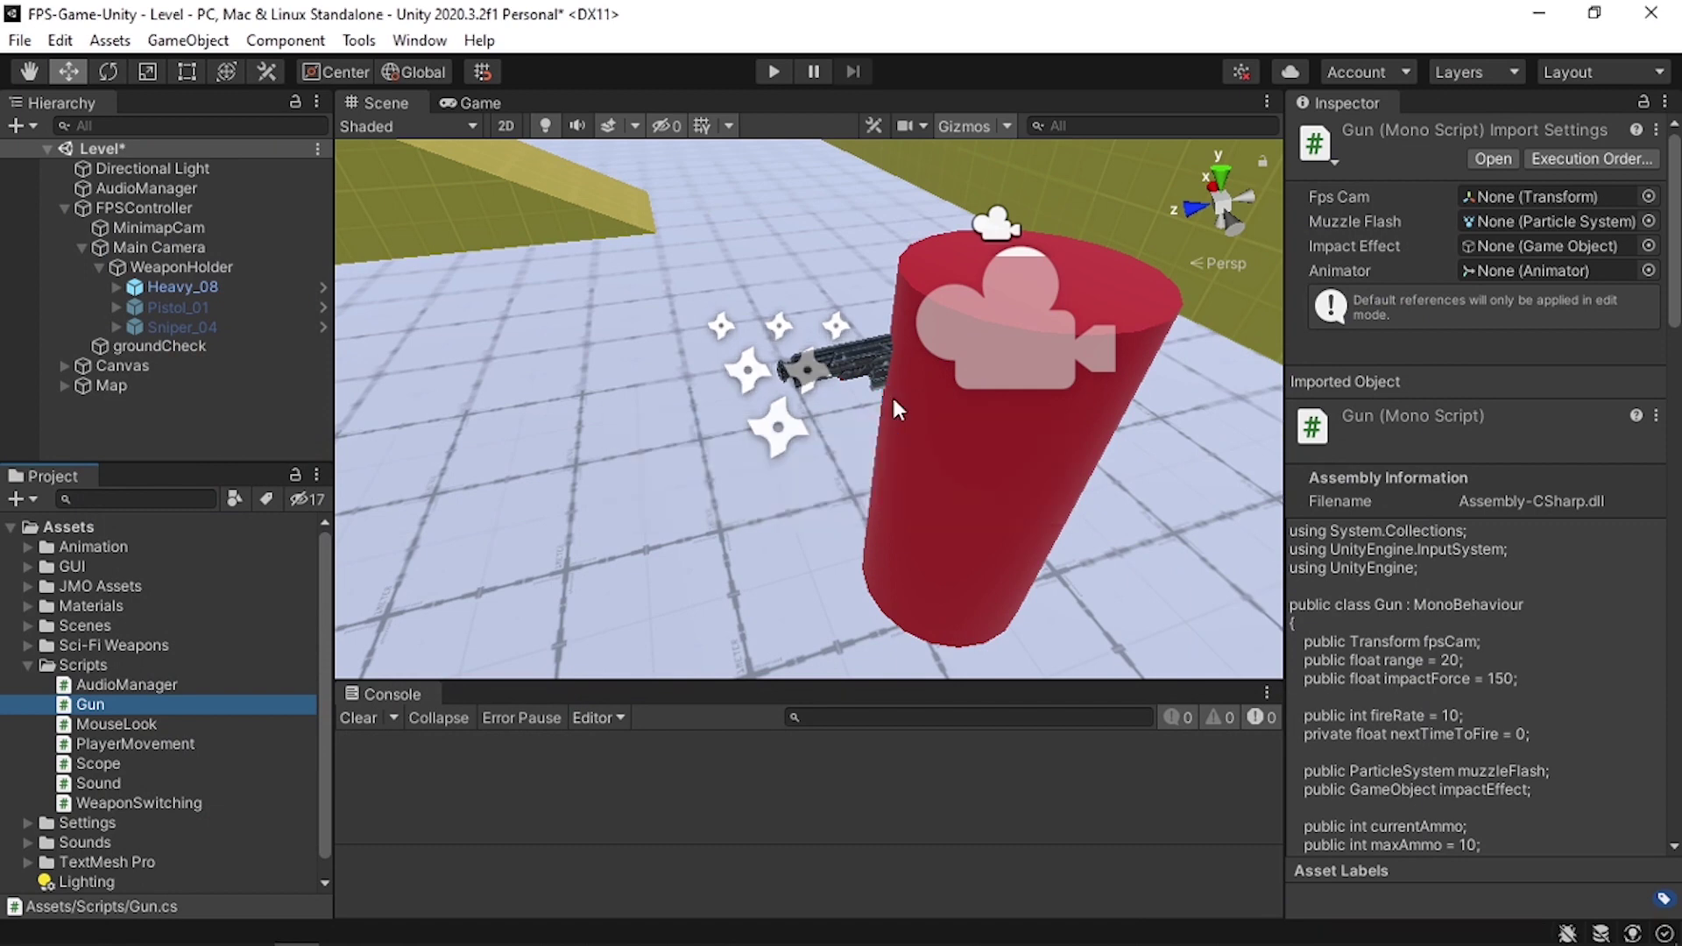
- Test the gun in Play mode by shooting at the floor and walking up to the yellow wall, and stop the game
click(772, 68)
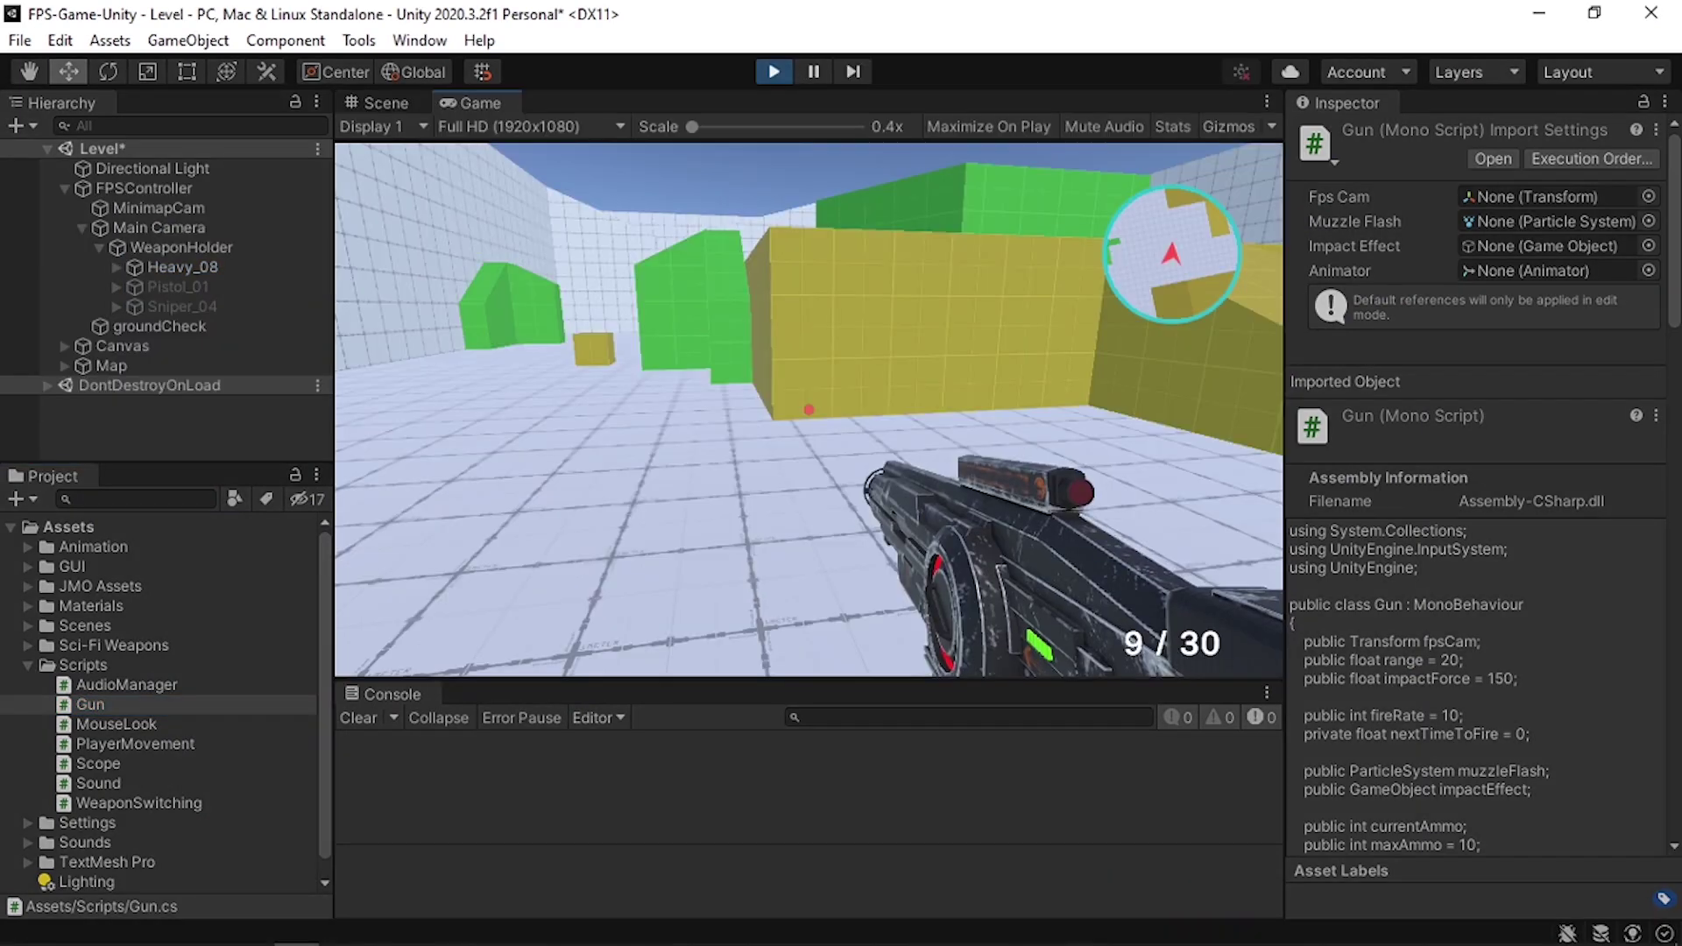
click(808, 409)
click(809, 410)
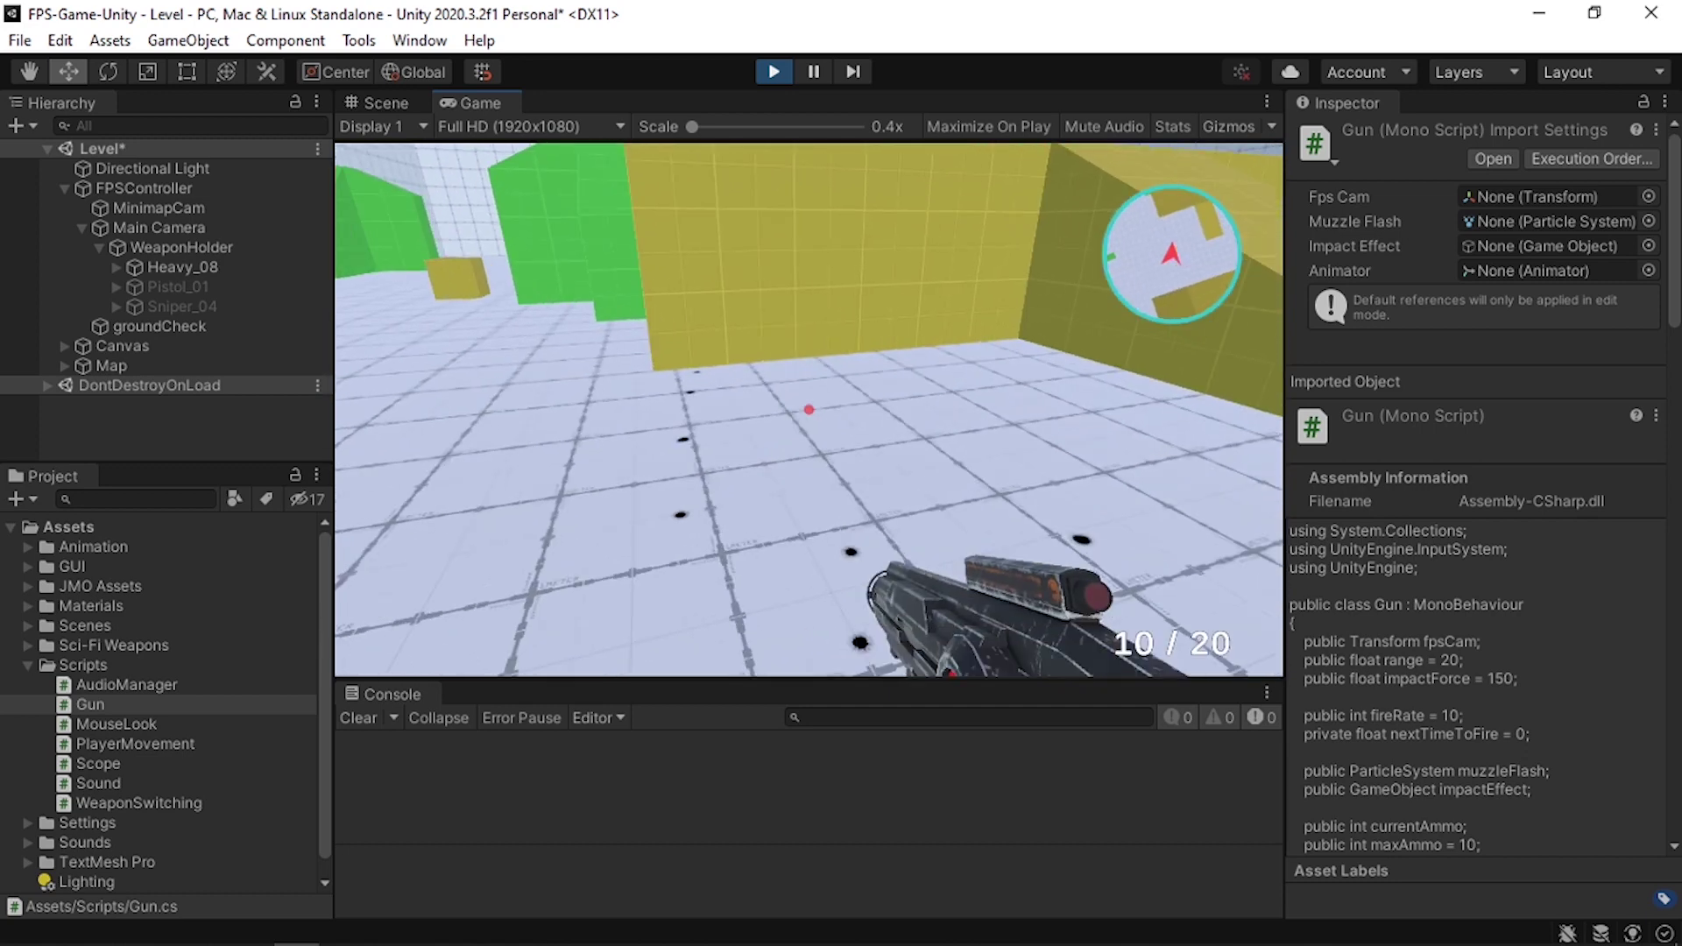
key(w)
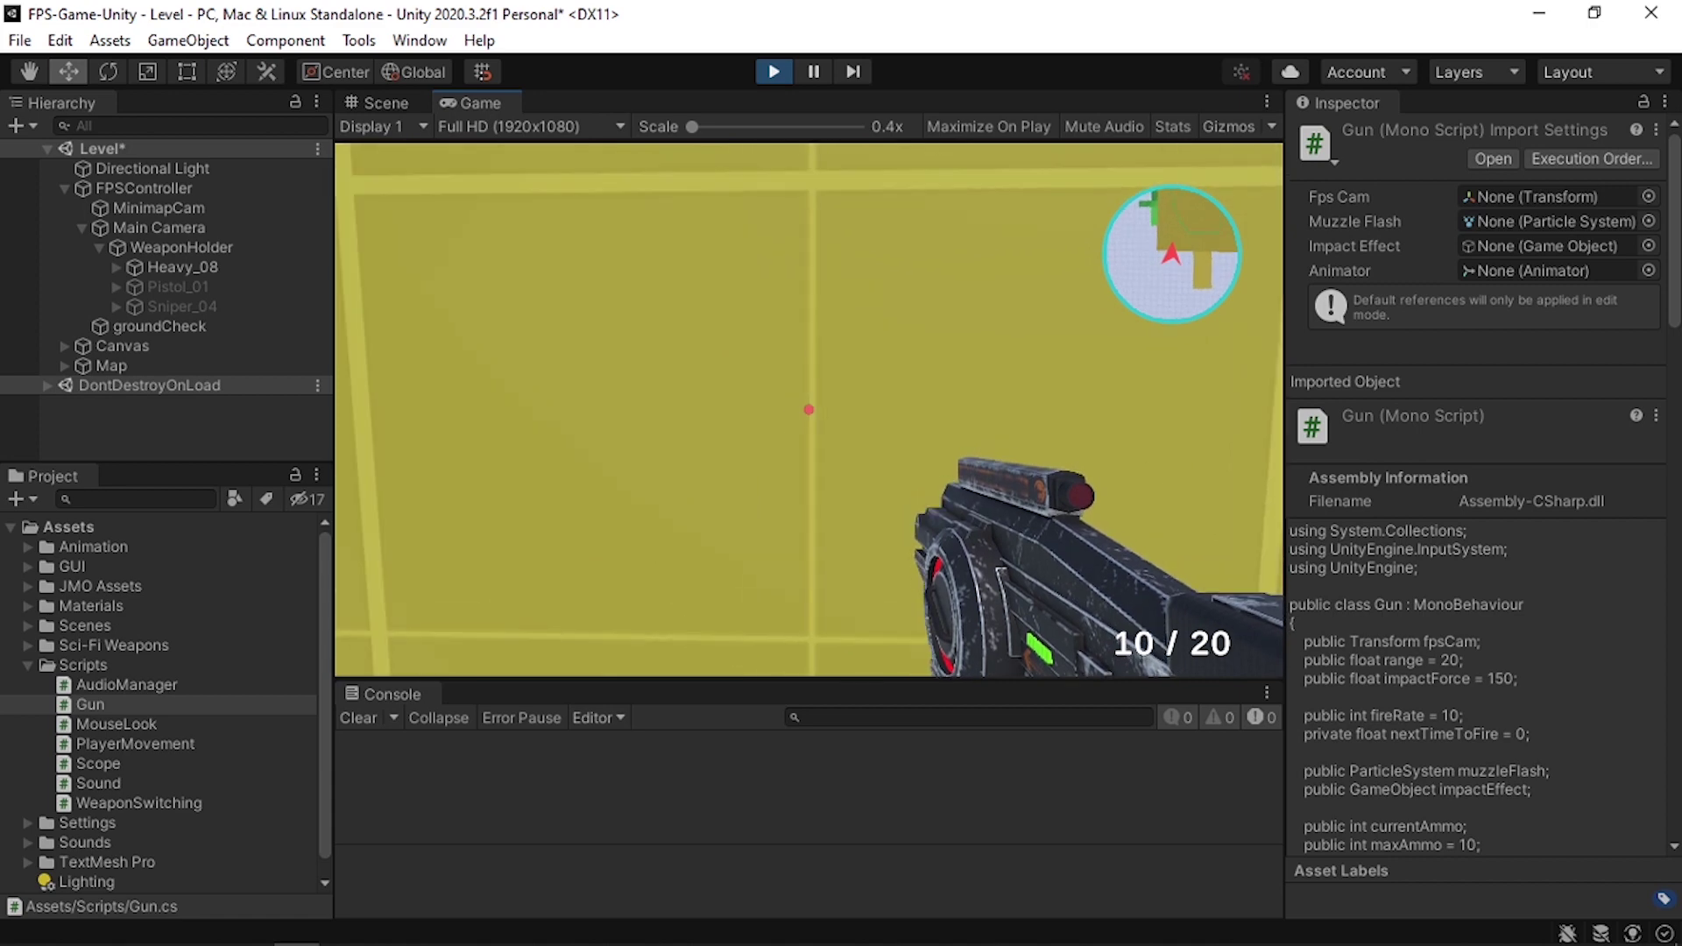
key(s)
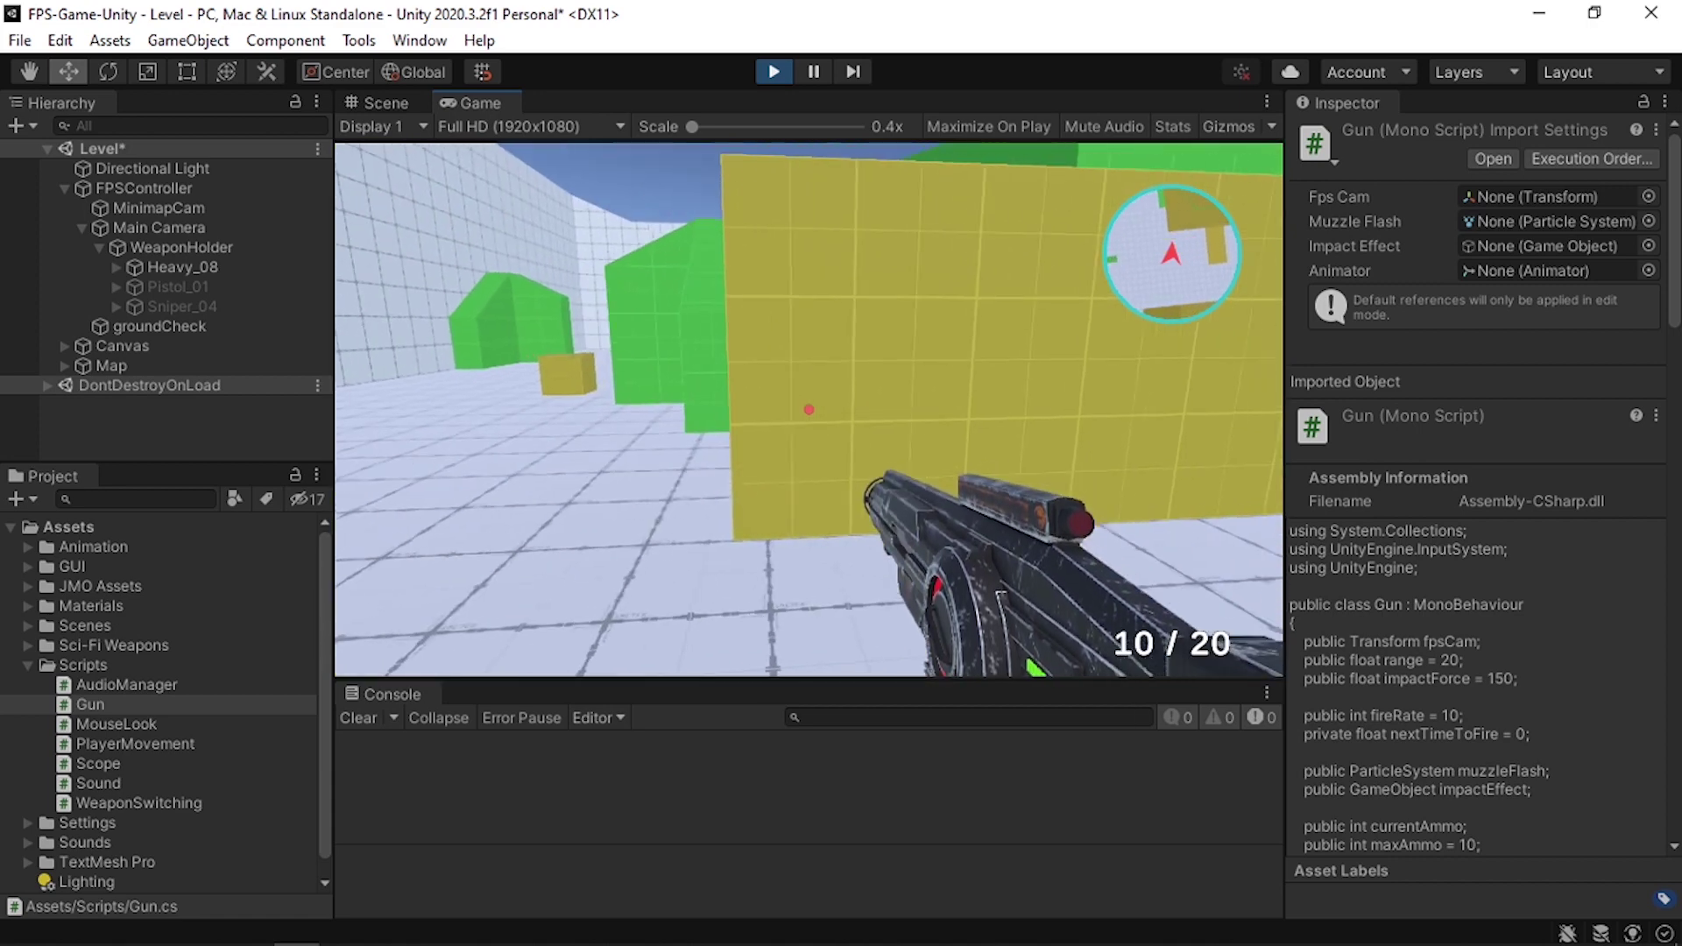
click(771, 72)
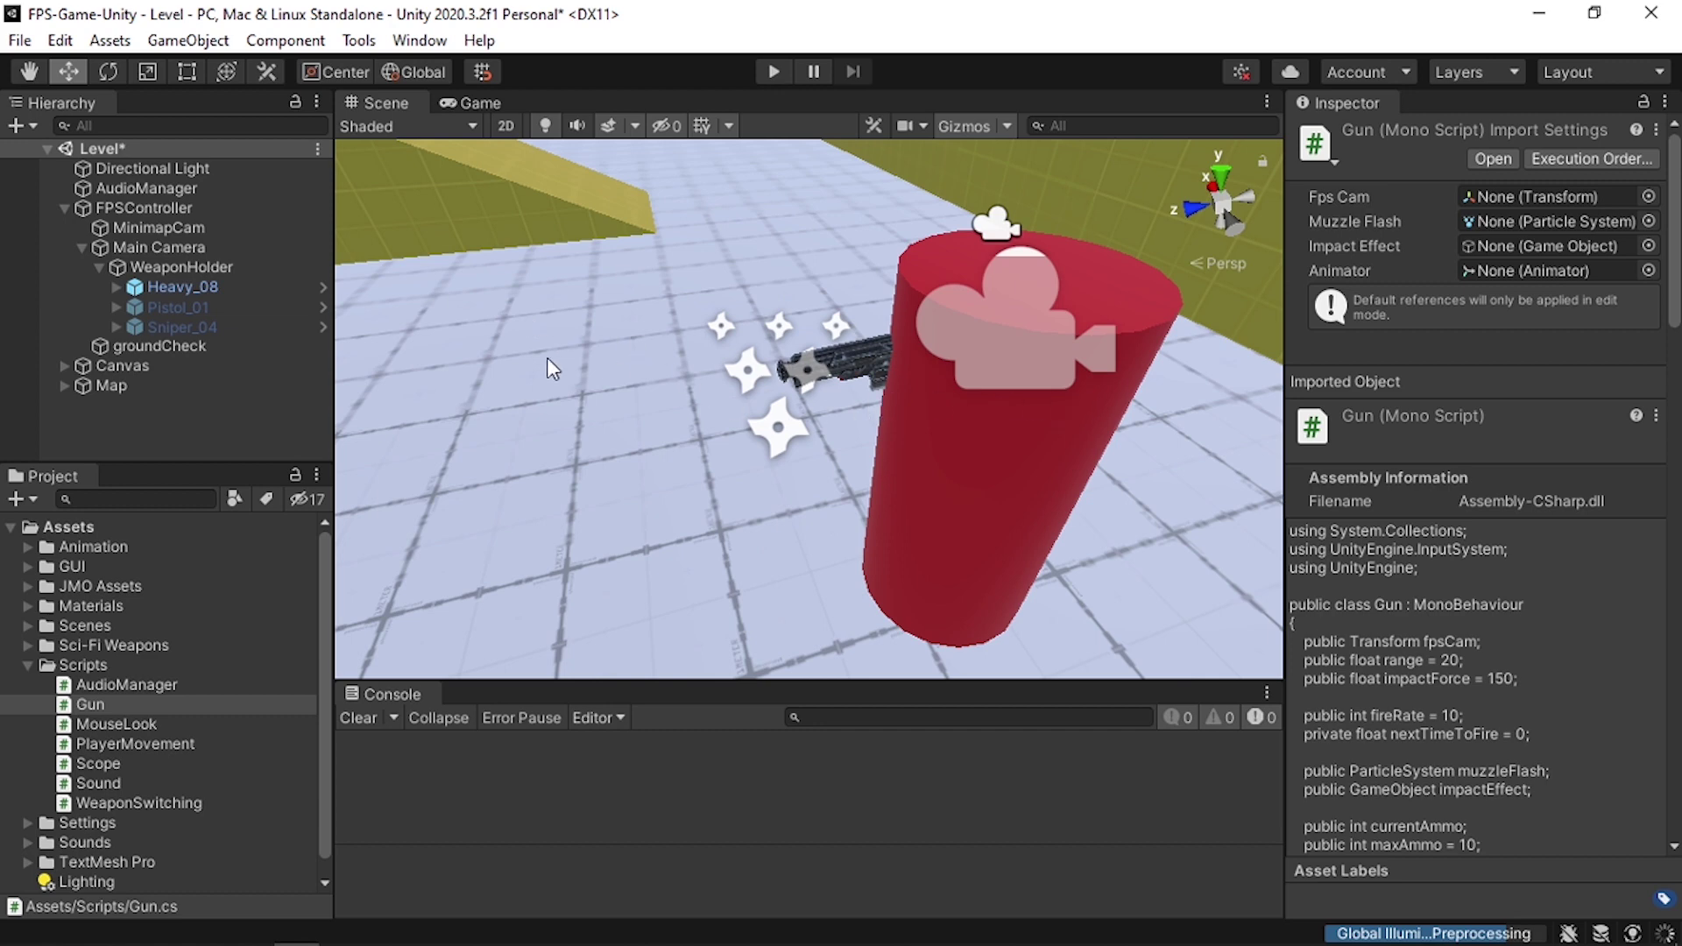
- Set the Main Camera's near clipping plane to 0.3 and show the Game view
key(ctrl+z)
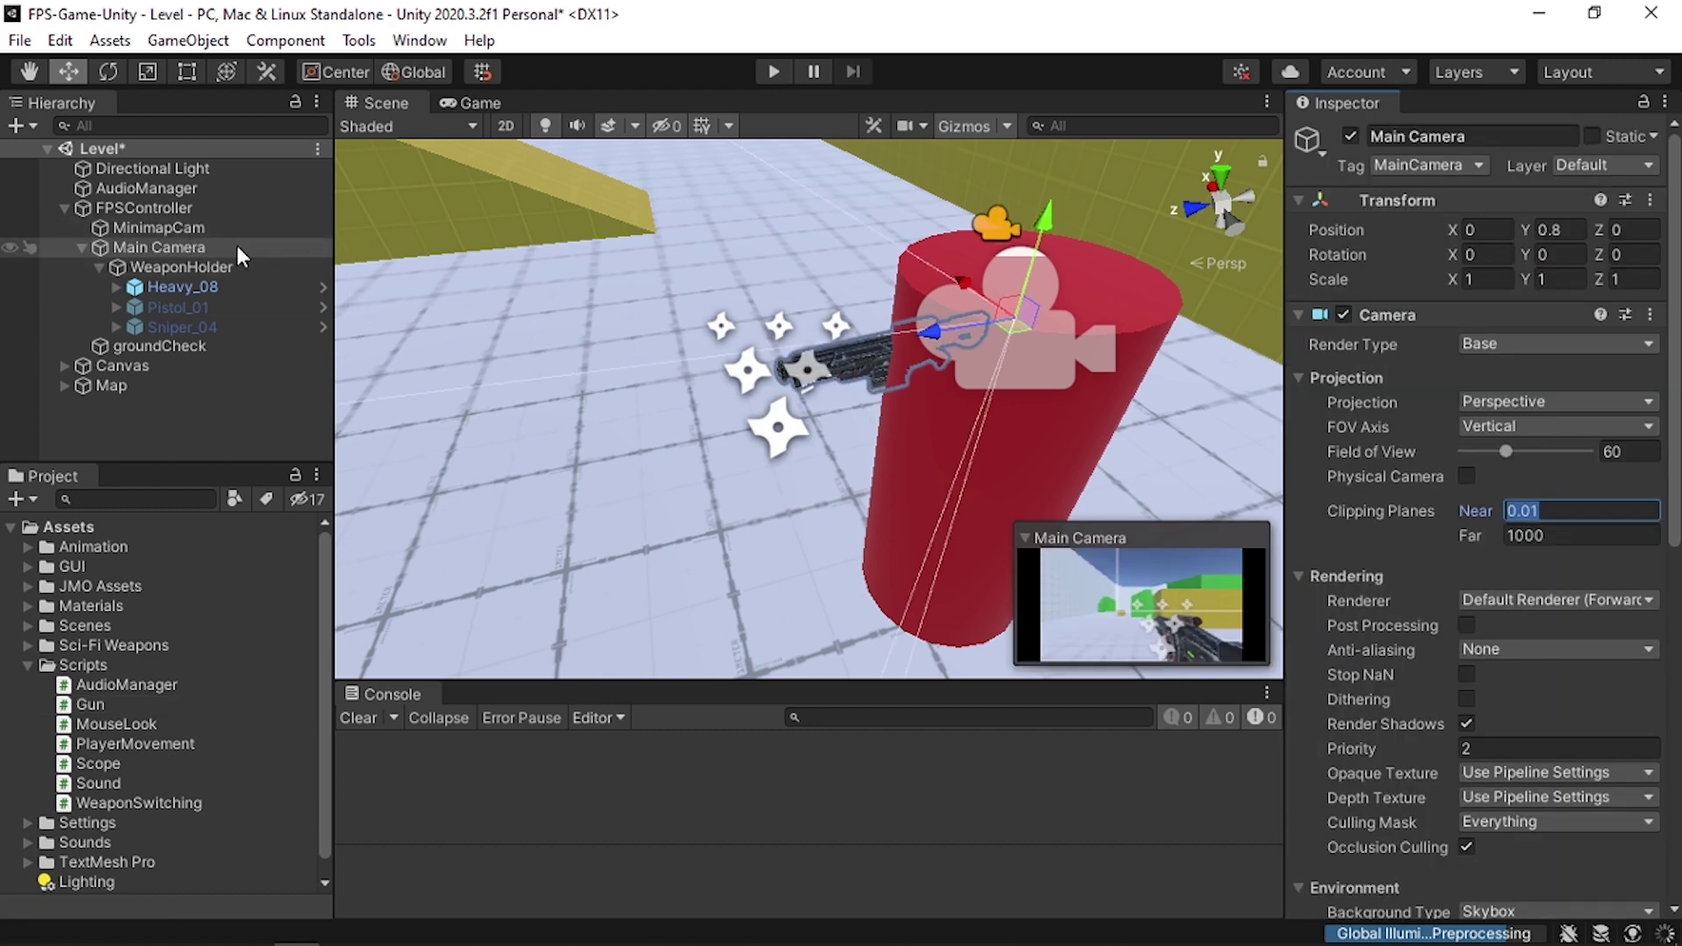
text(0.3)
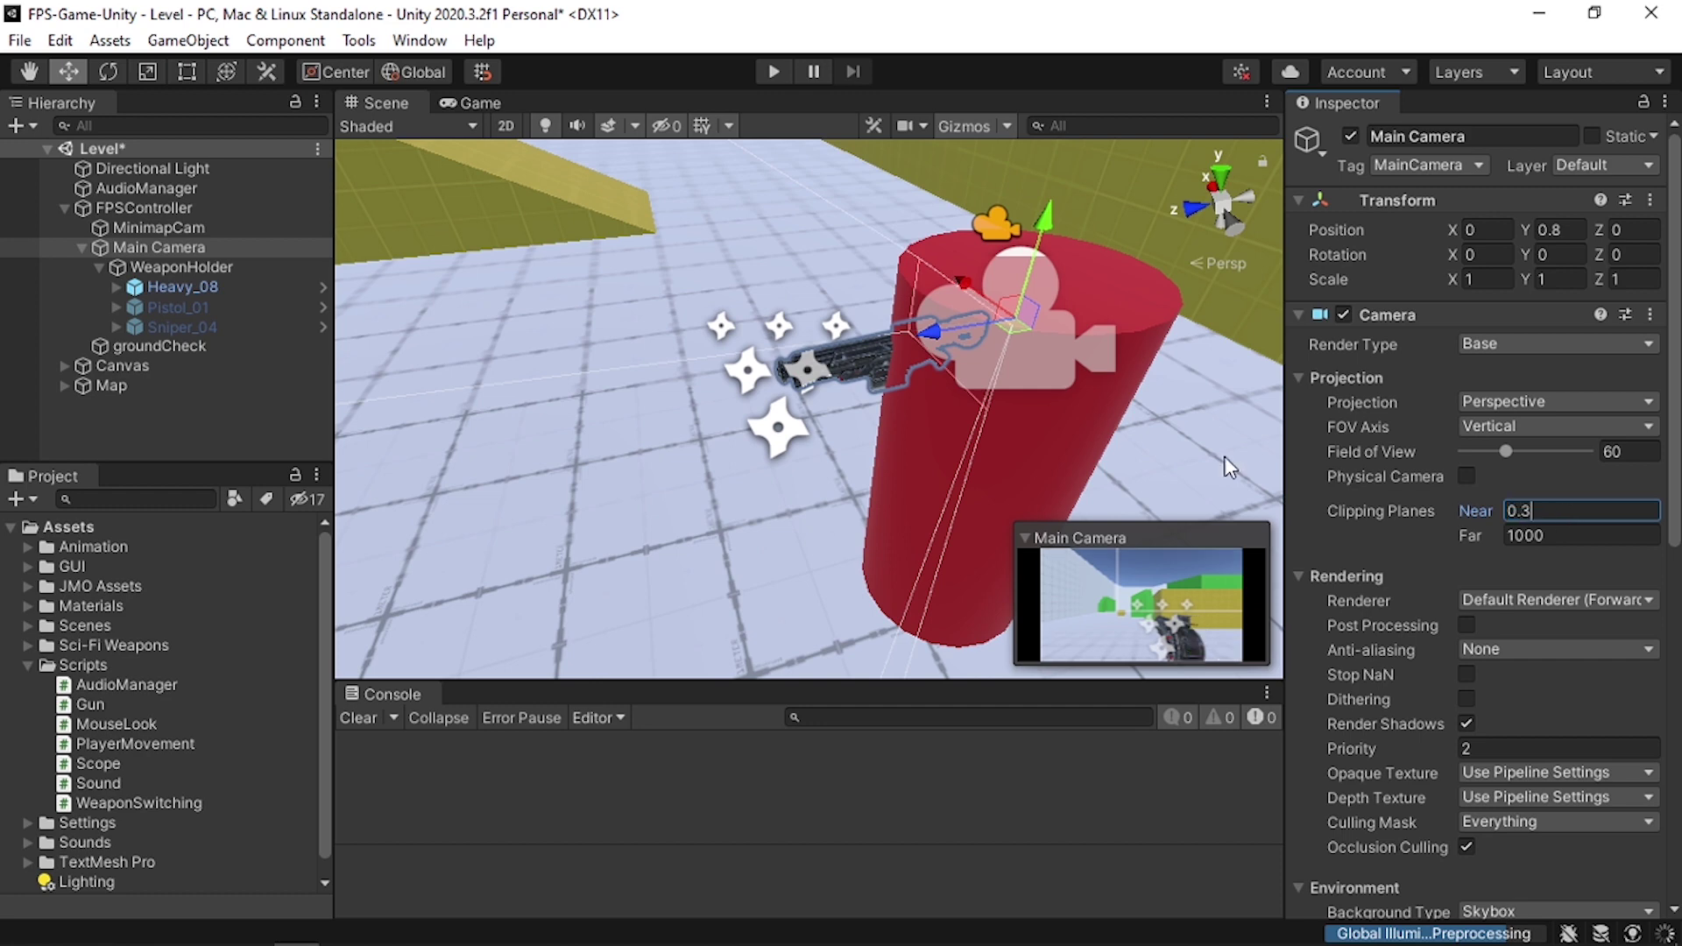
click(477, 103)
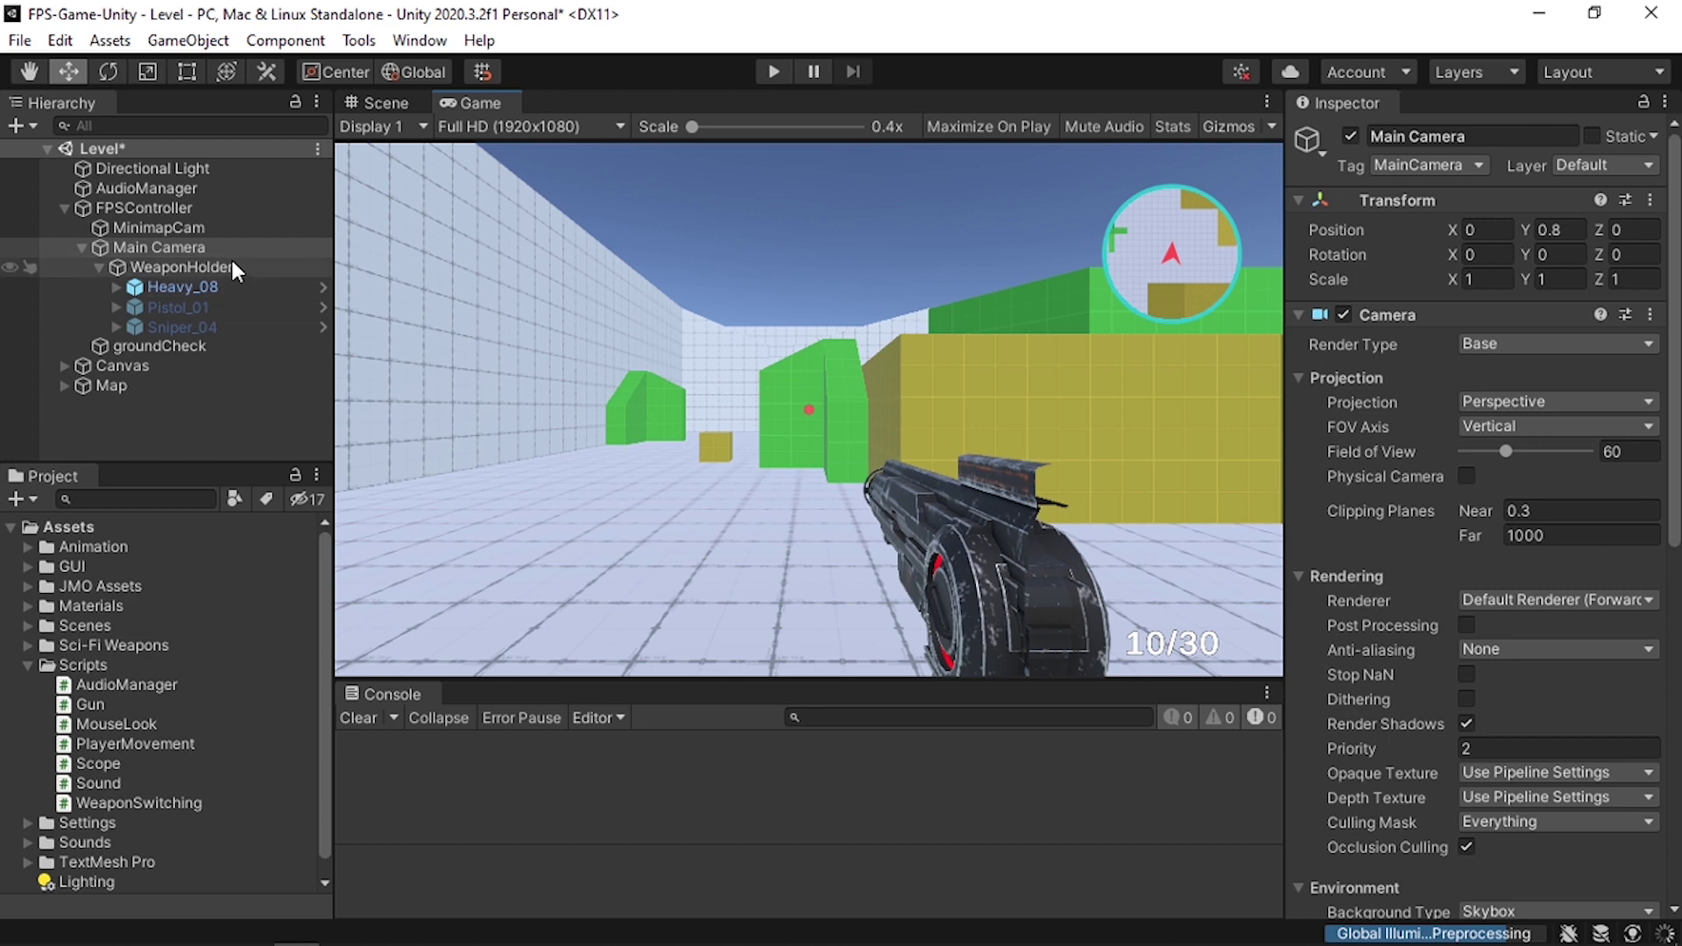
- Create a camera named WeaponsCam as a child of the Main Camera and place it above WeaponHolder in the hierarchy
click(198, 247)
right_click(198, 247)
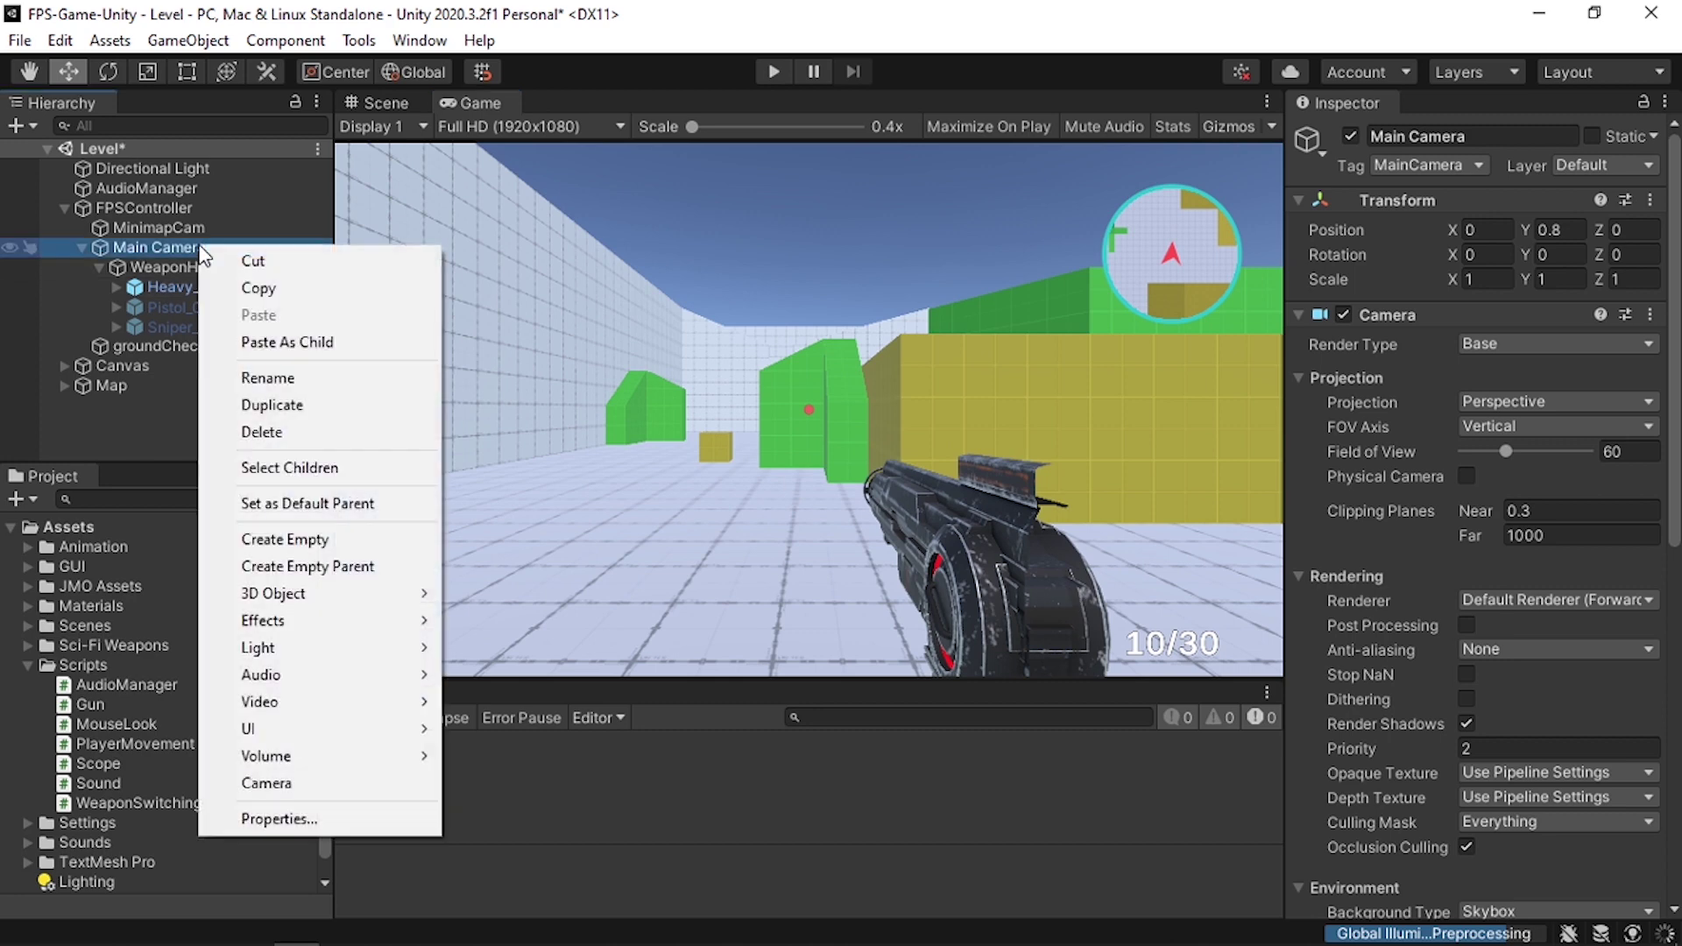
click(311, 784)
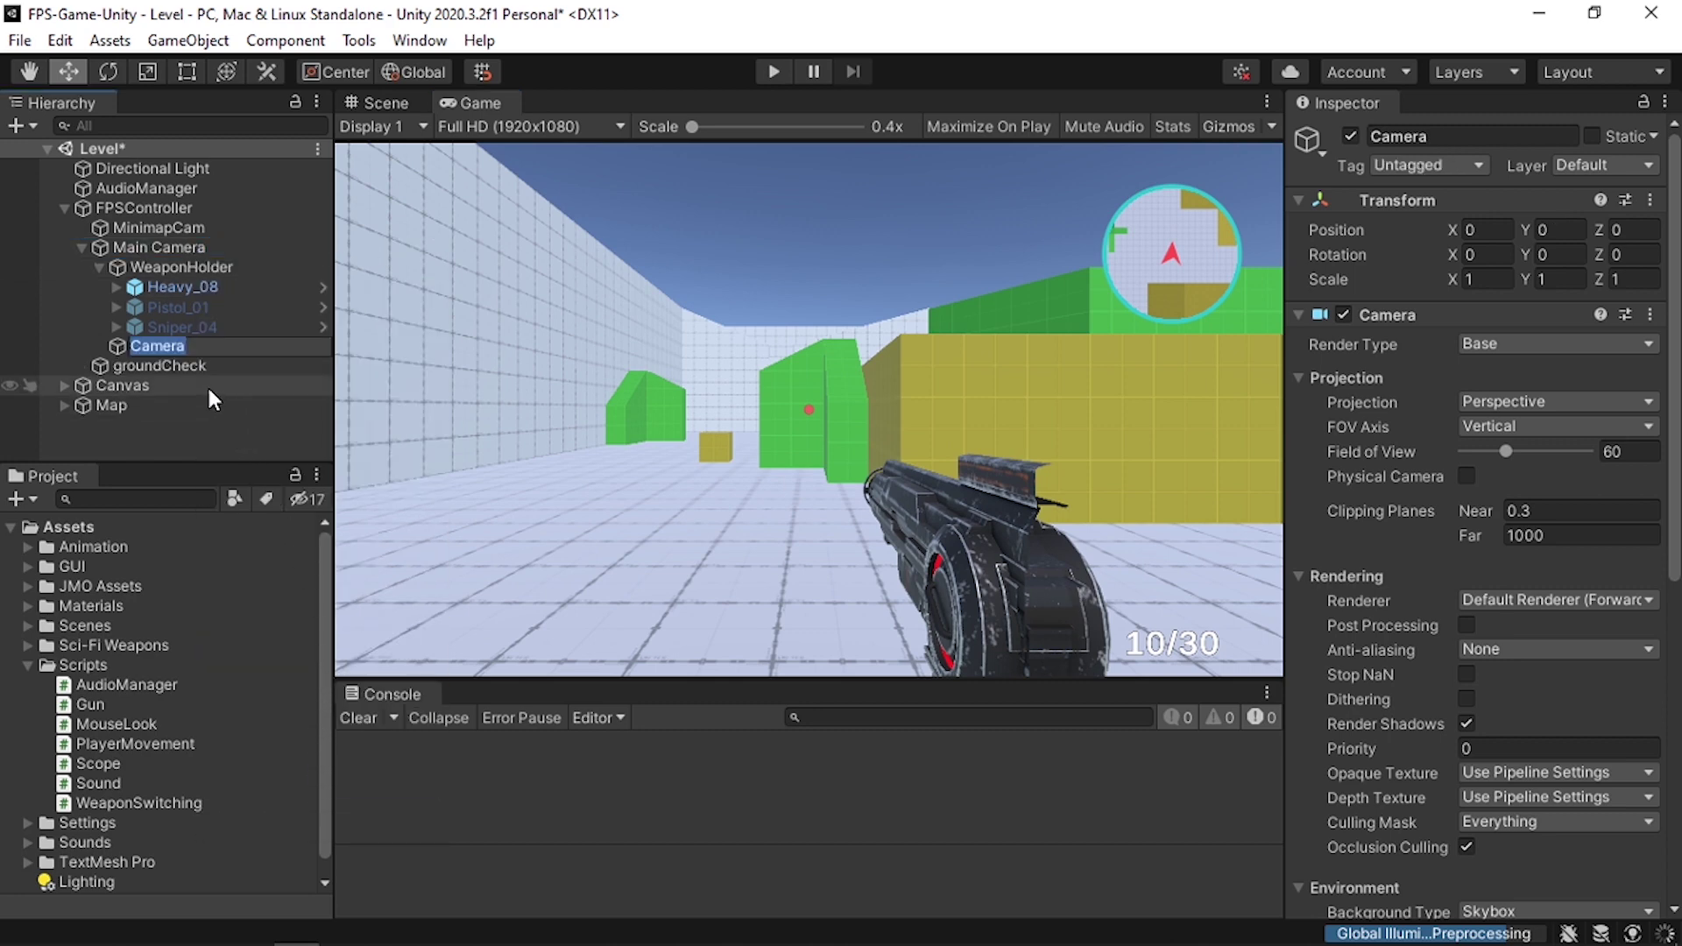
text(WeaponsCam)
key(Return)
drag(232, 345, 212, 257)
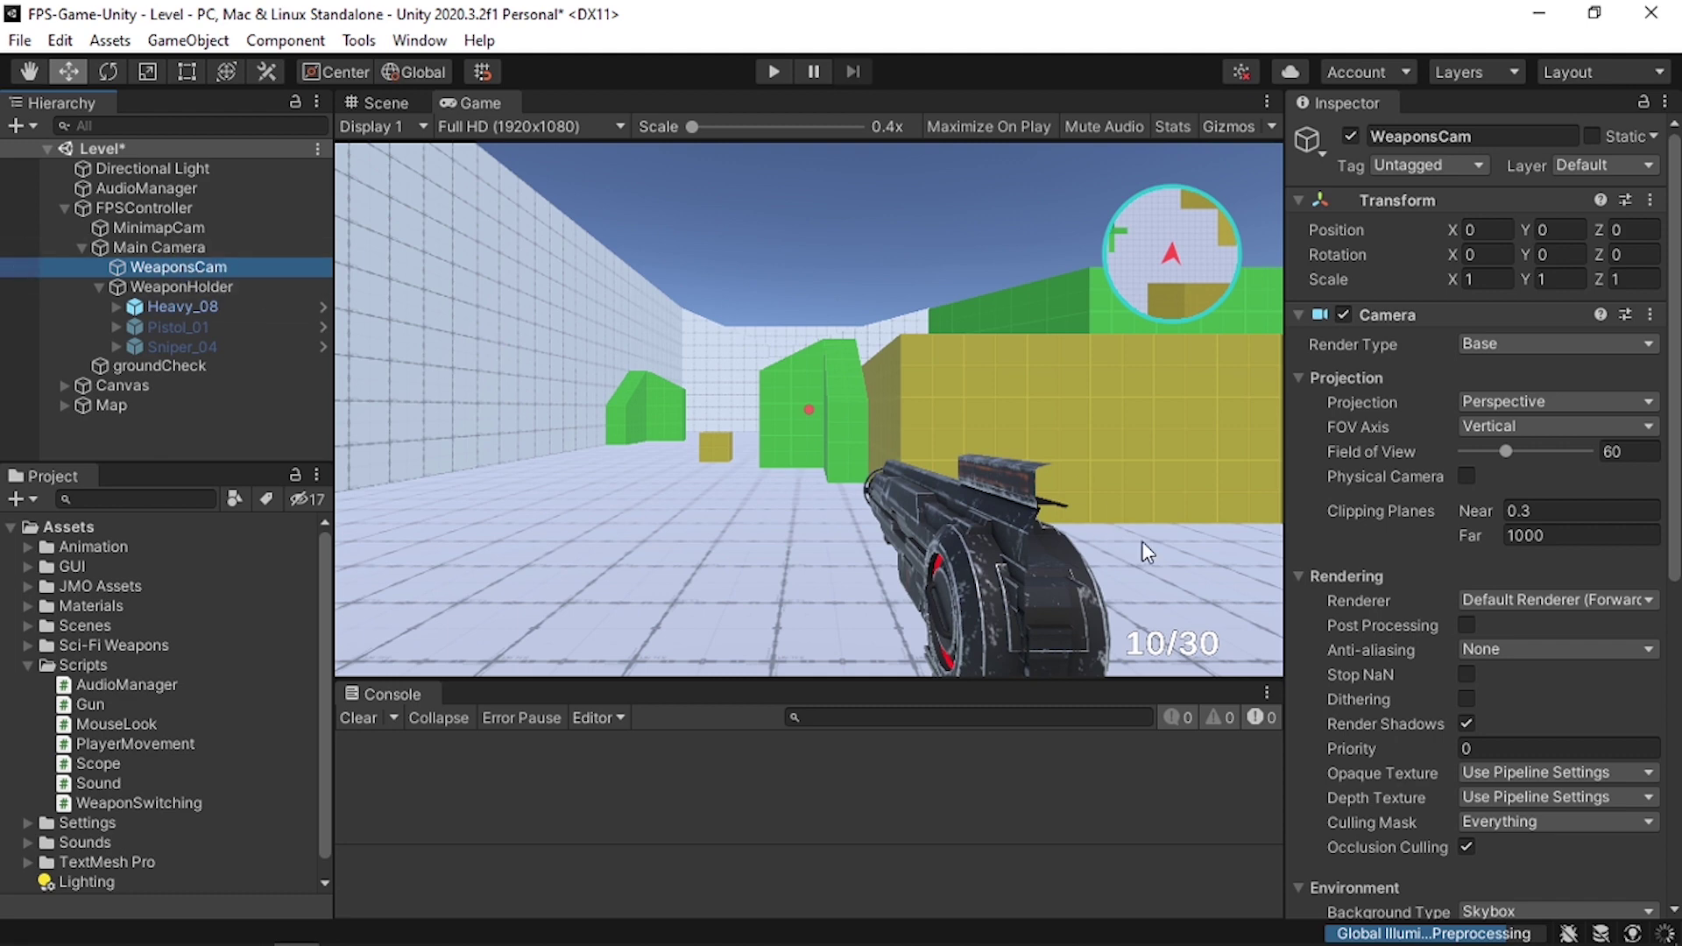
- Check the culling mask options of WeaponsCam and the Weapons entry in User Layer 11 of the project's layers
scroll(1390, 684, down, 8)
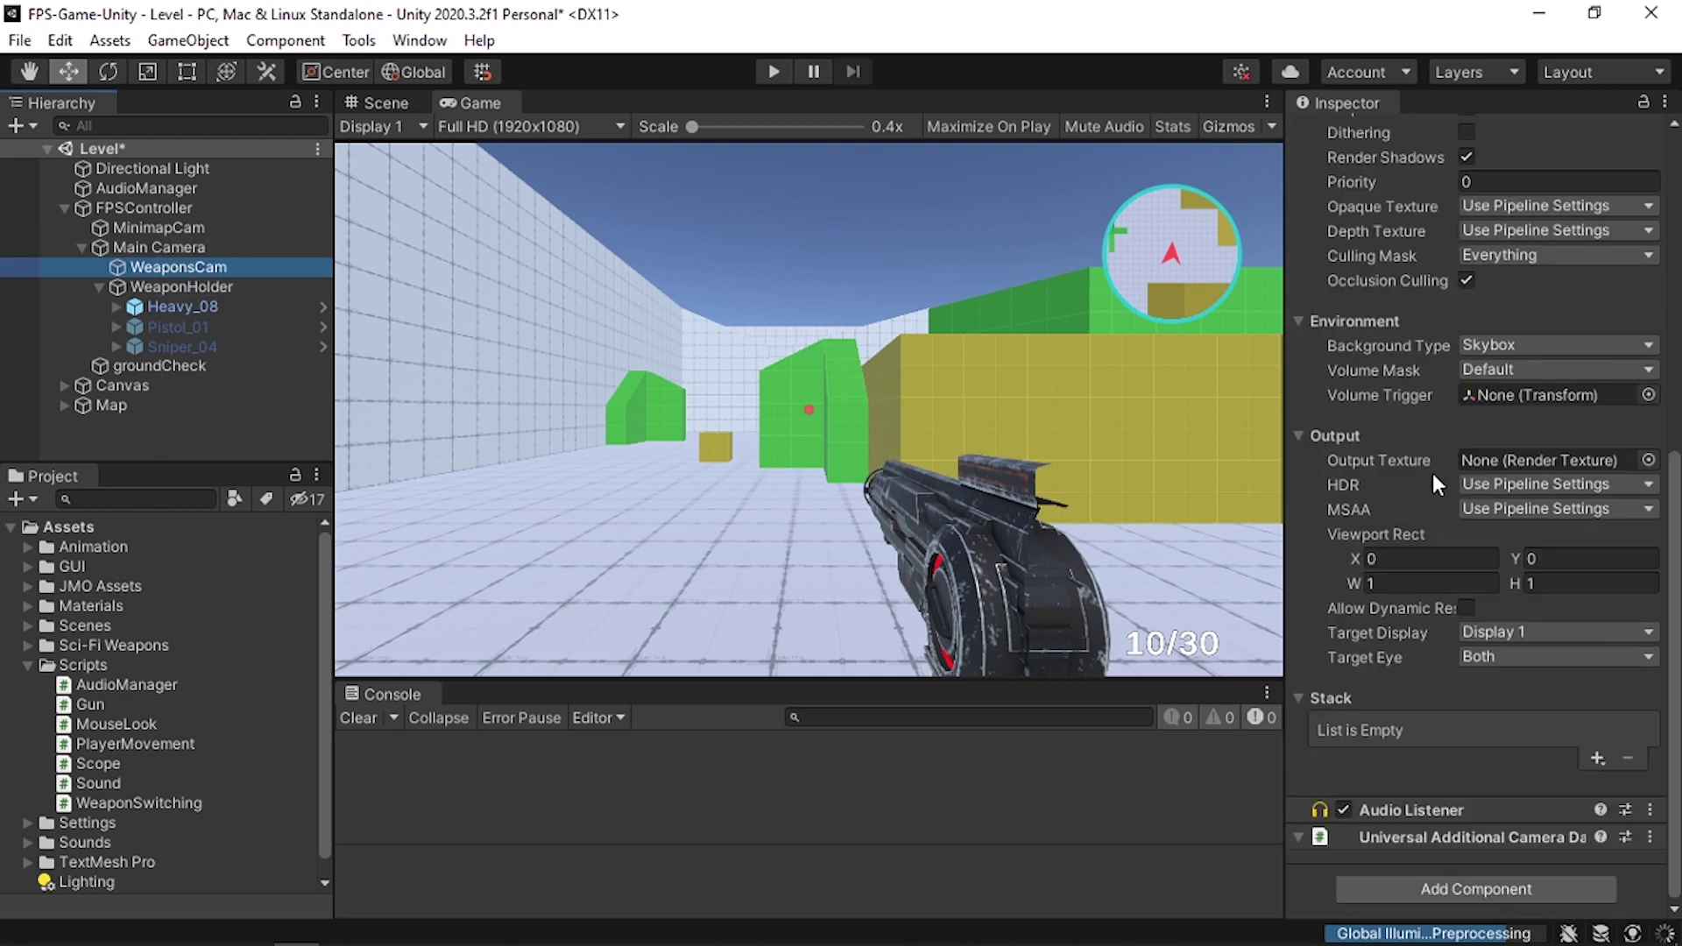
click(1513, 256)
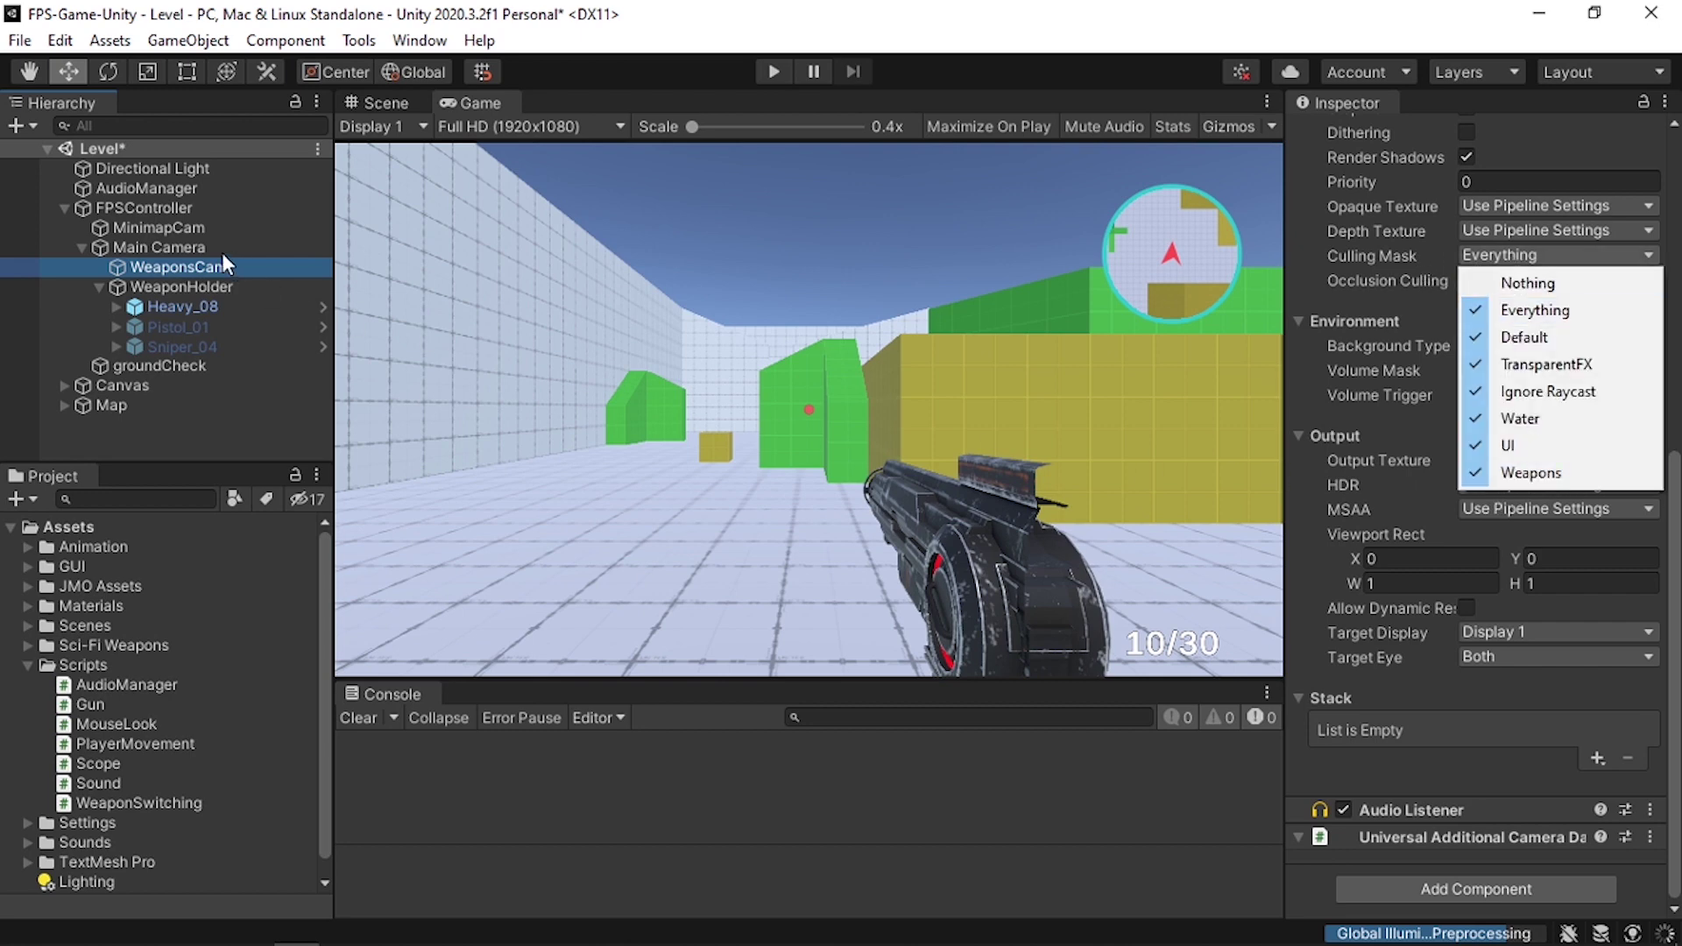
click(228, 289)
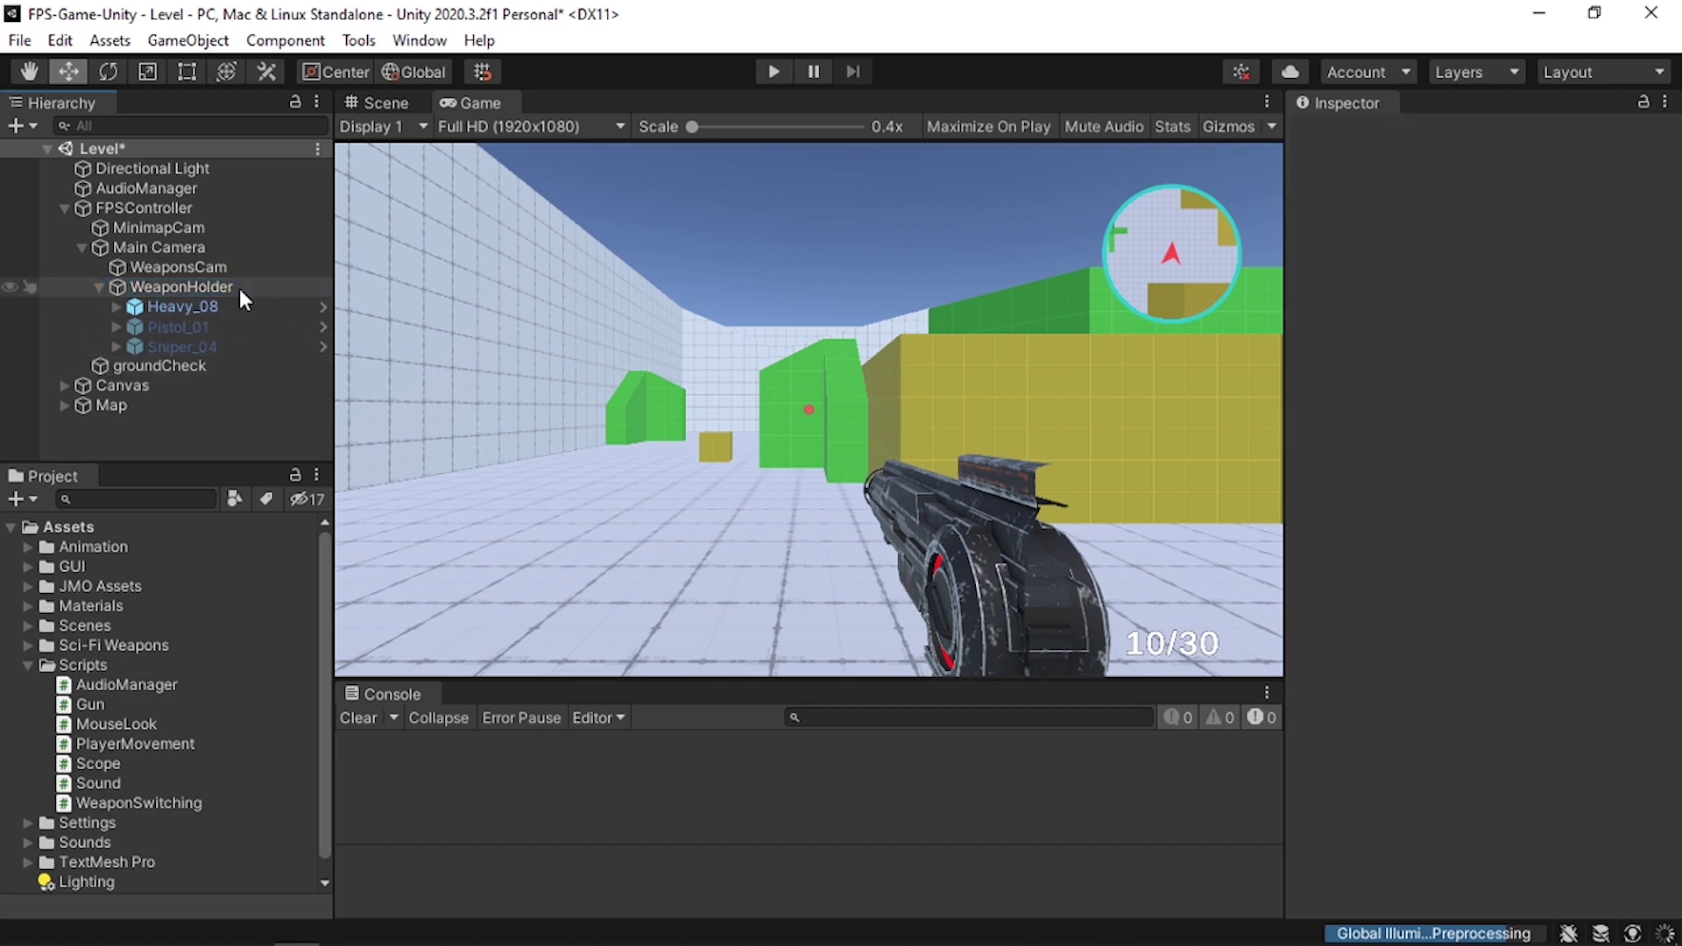
click(1646, 166)
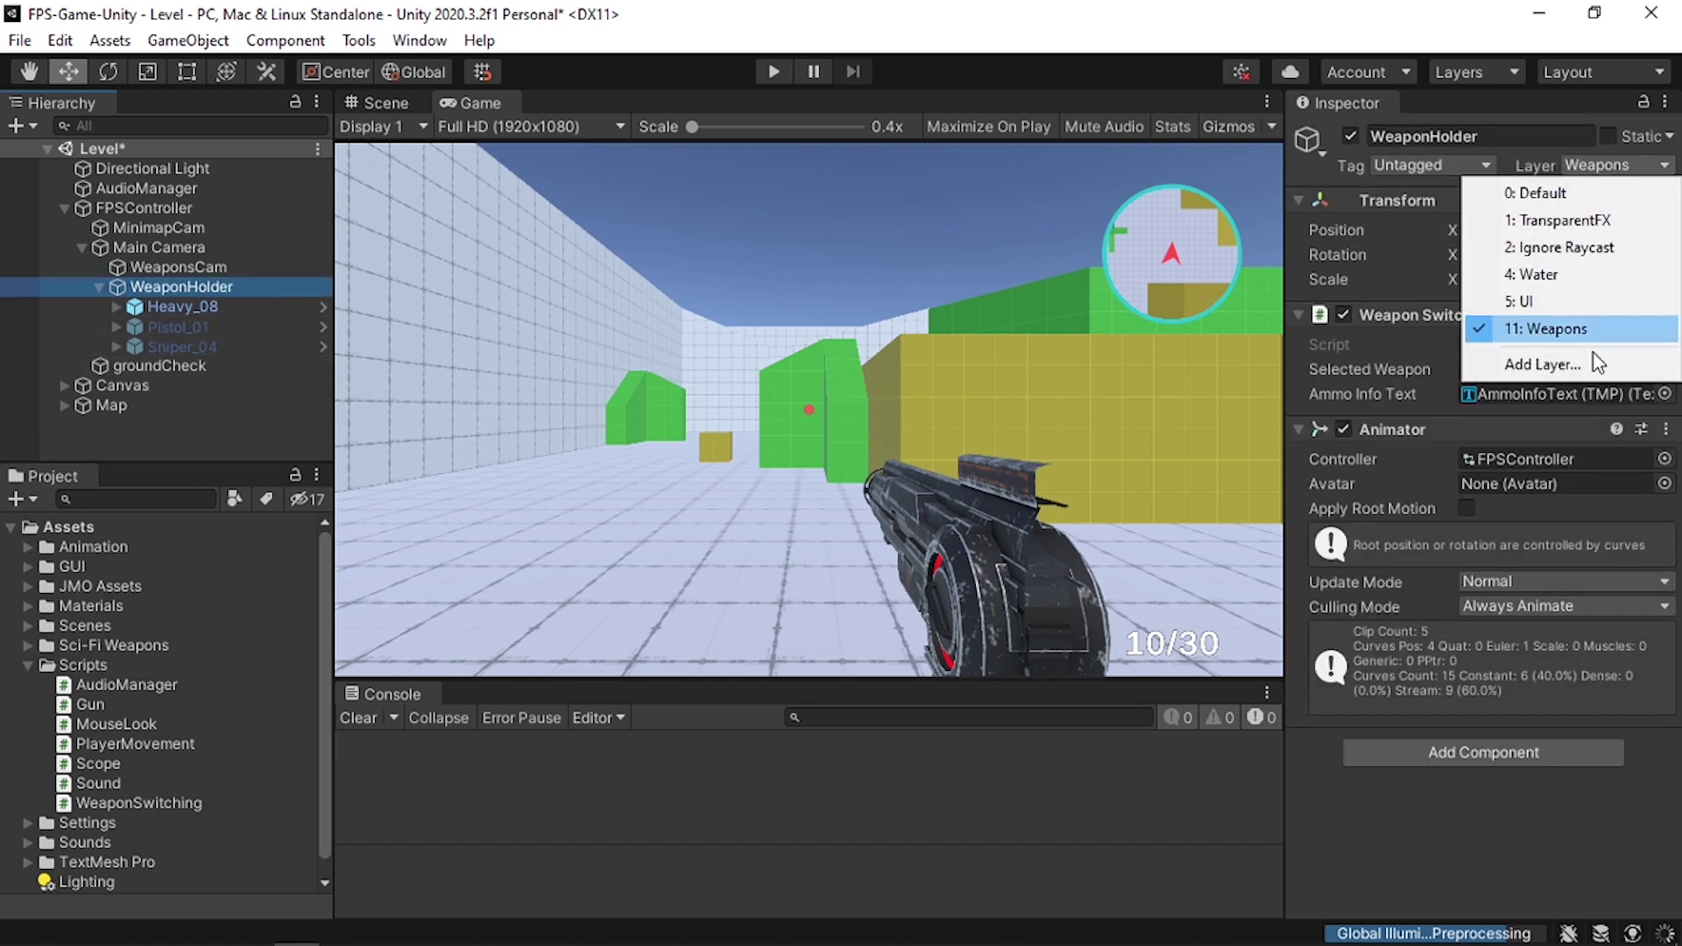
click(1572, 365)
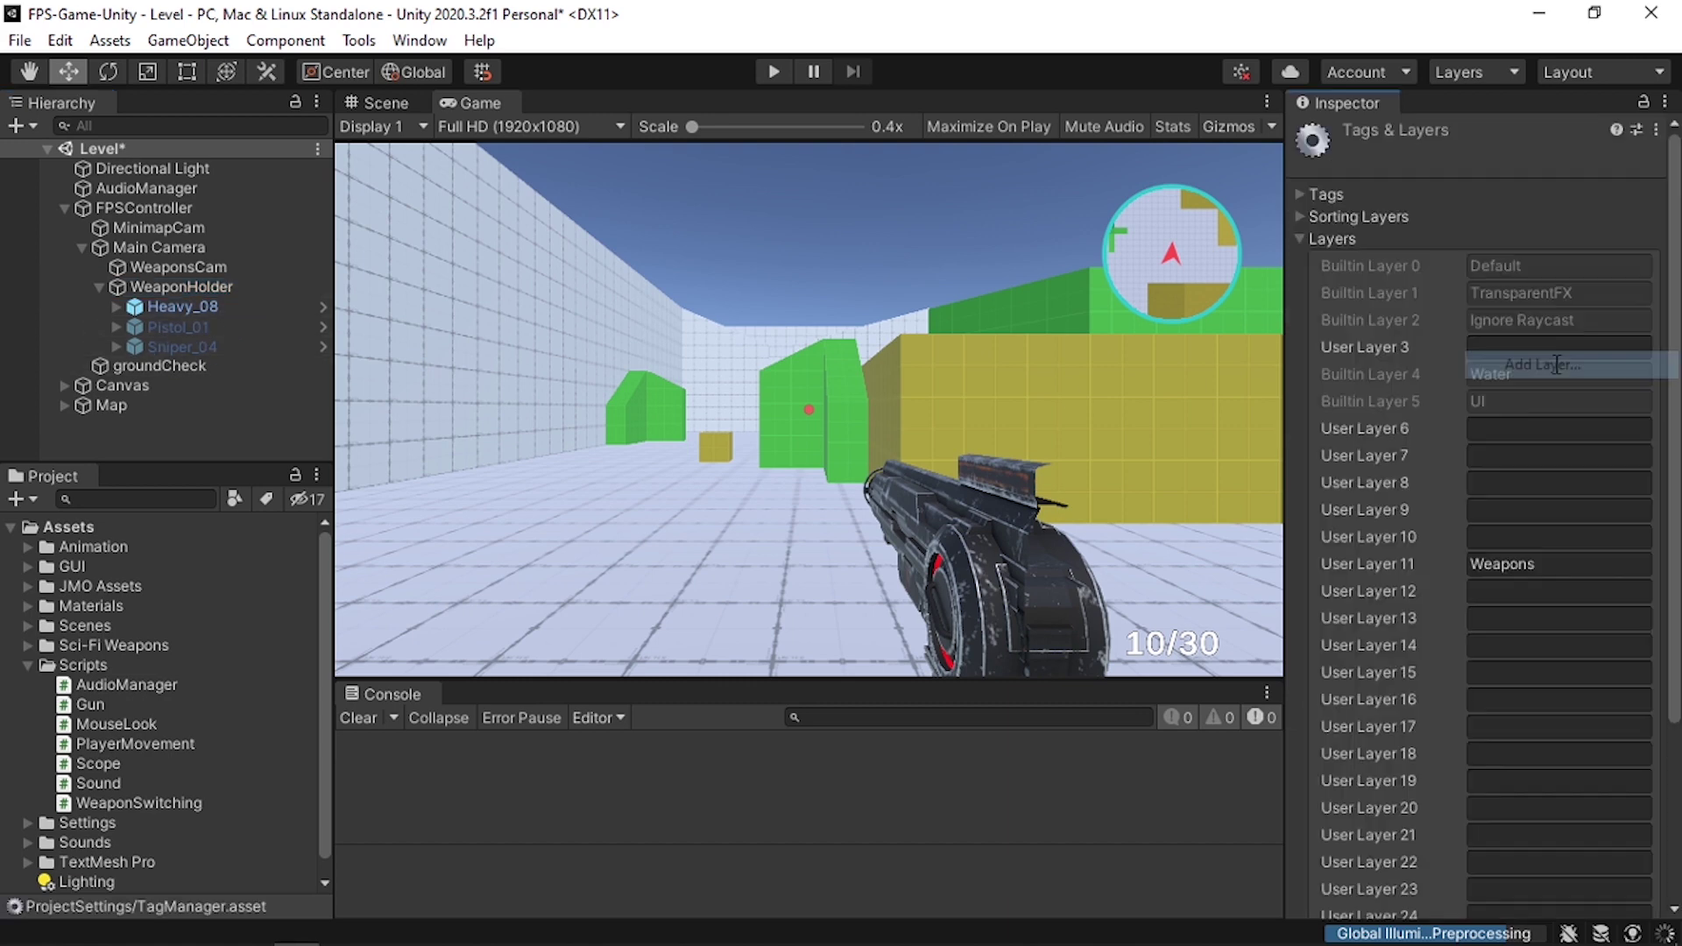
click(1572, 569)
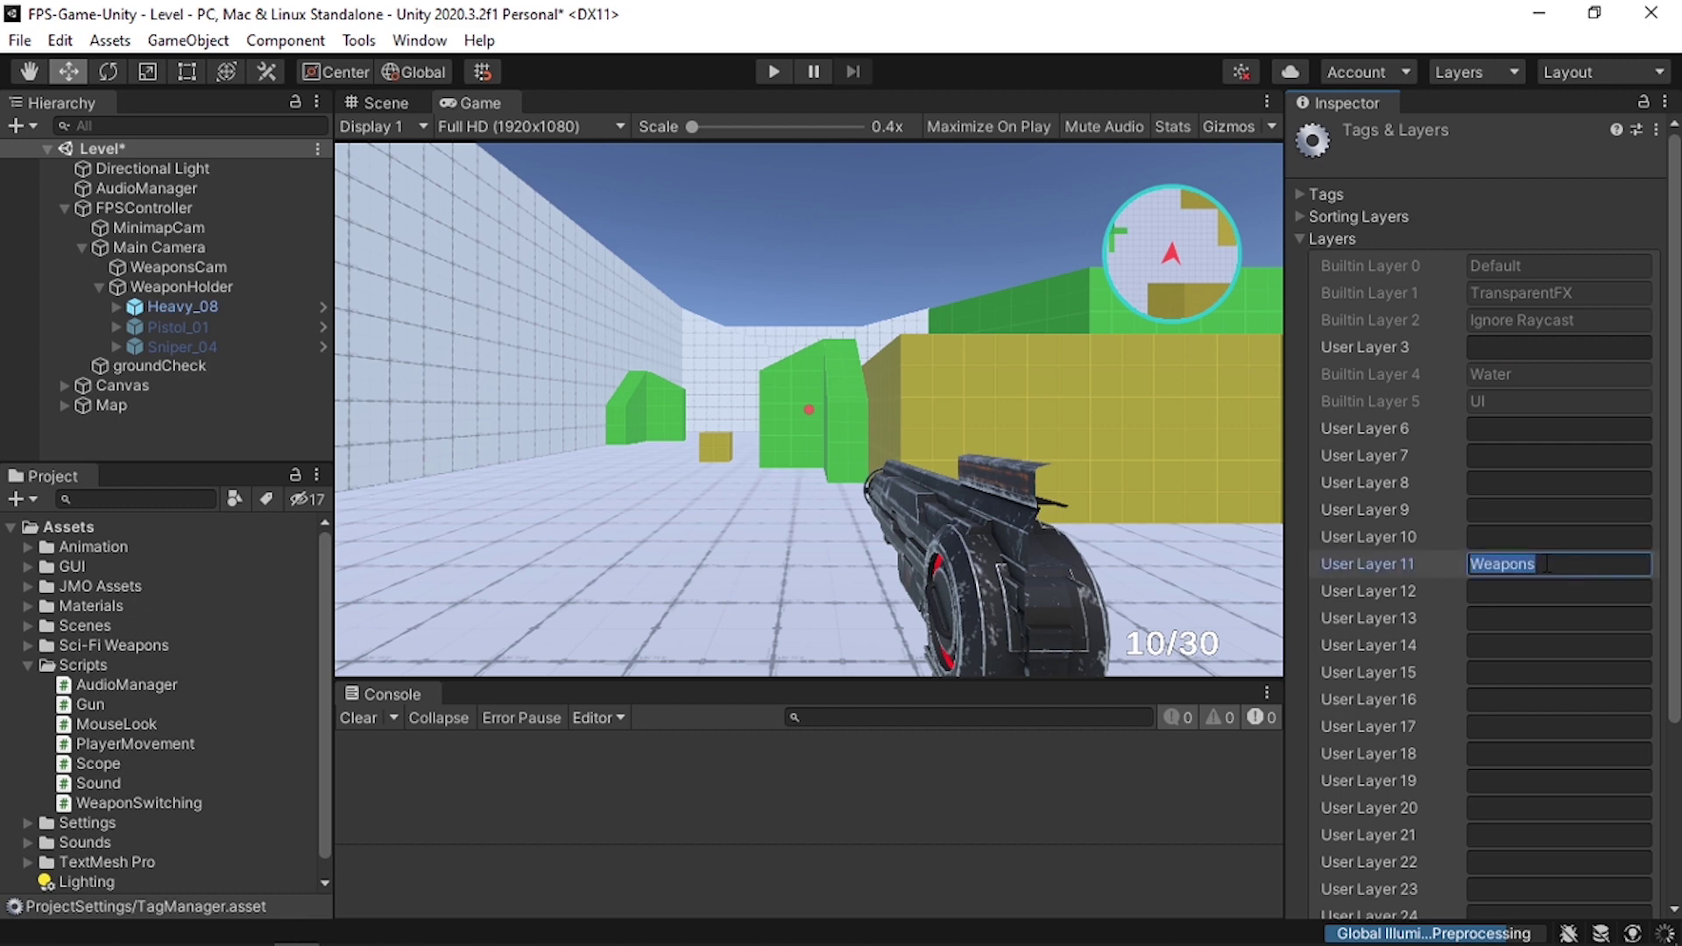
- Assign WeaponHolder and all its child objects to the Weapons layer, and check Heavy_08, Pistol_01 and Sniper_04
click(244, 287)
click(1638, 163)
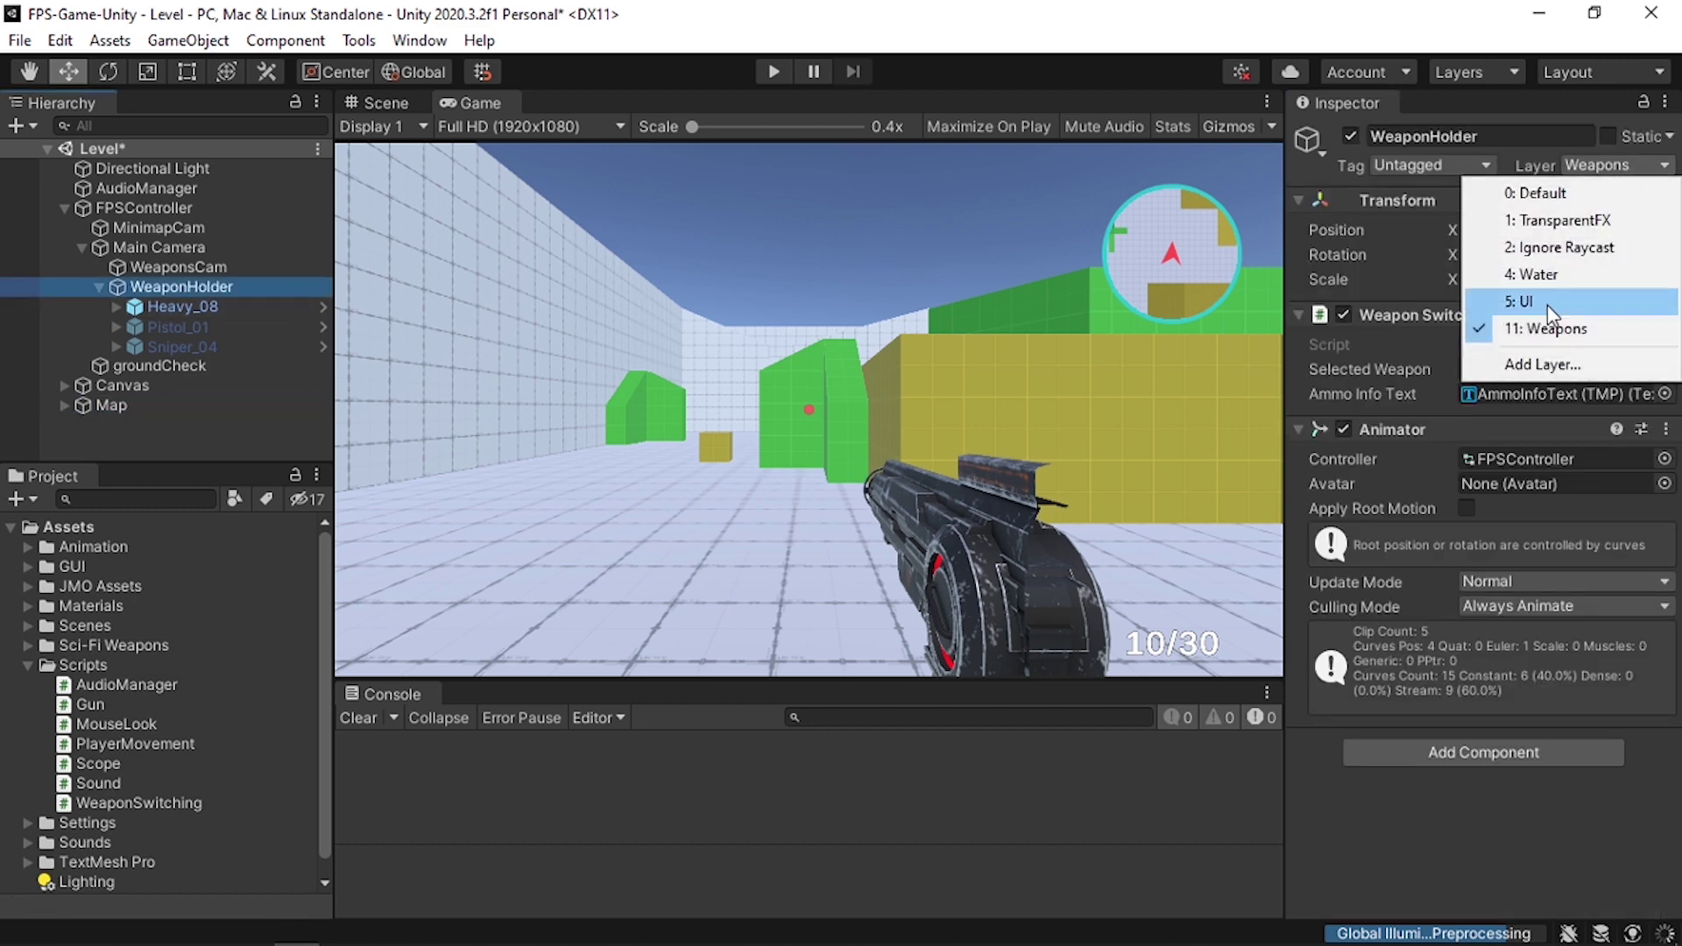
click(1562, 326)
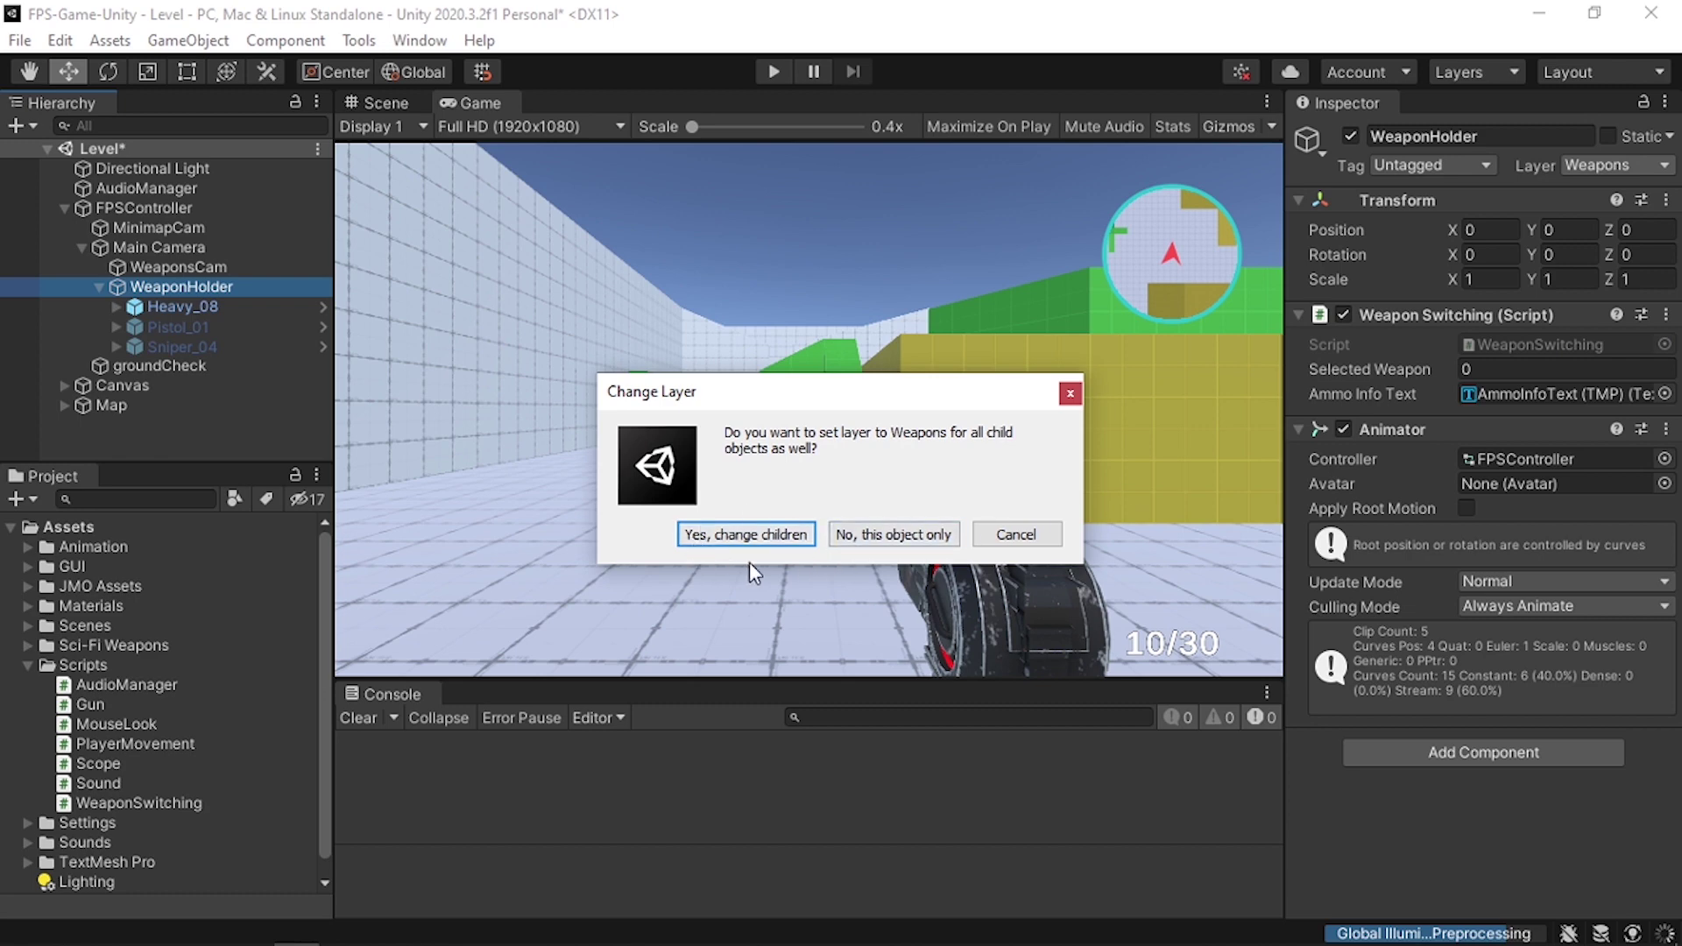
click(745, 536)
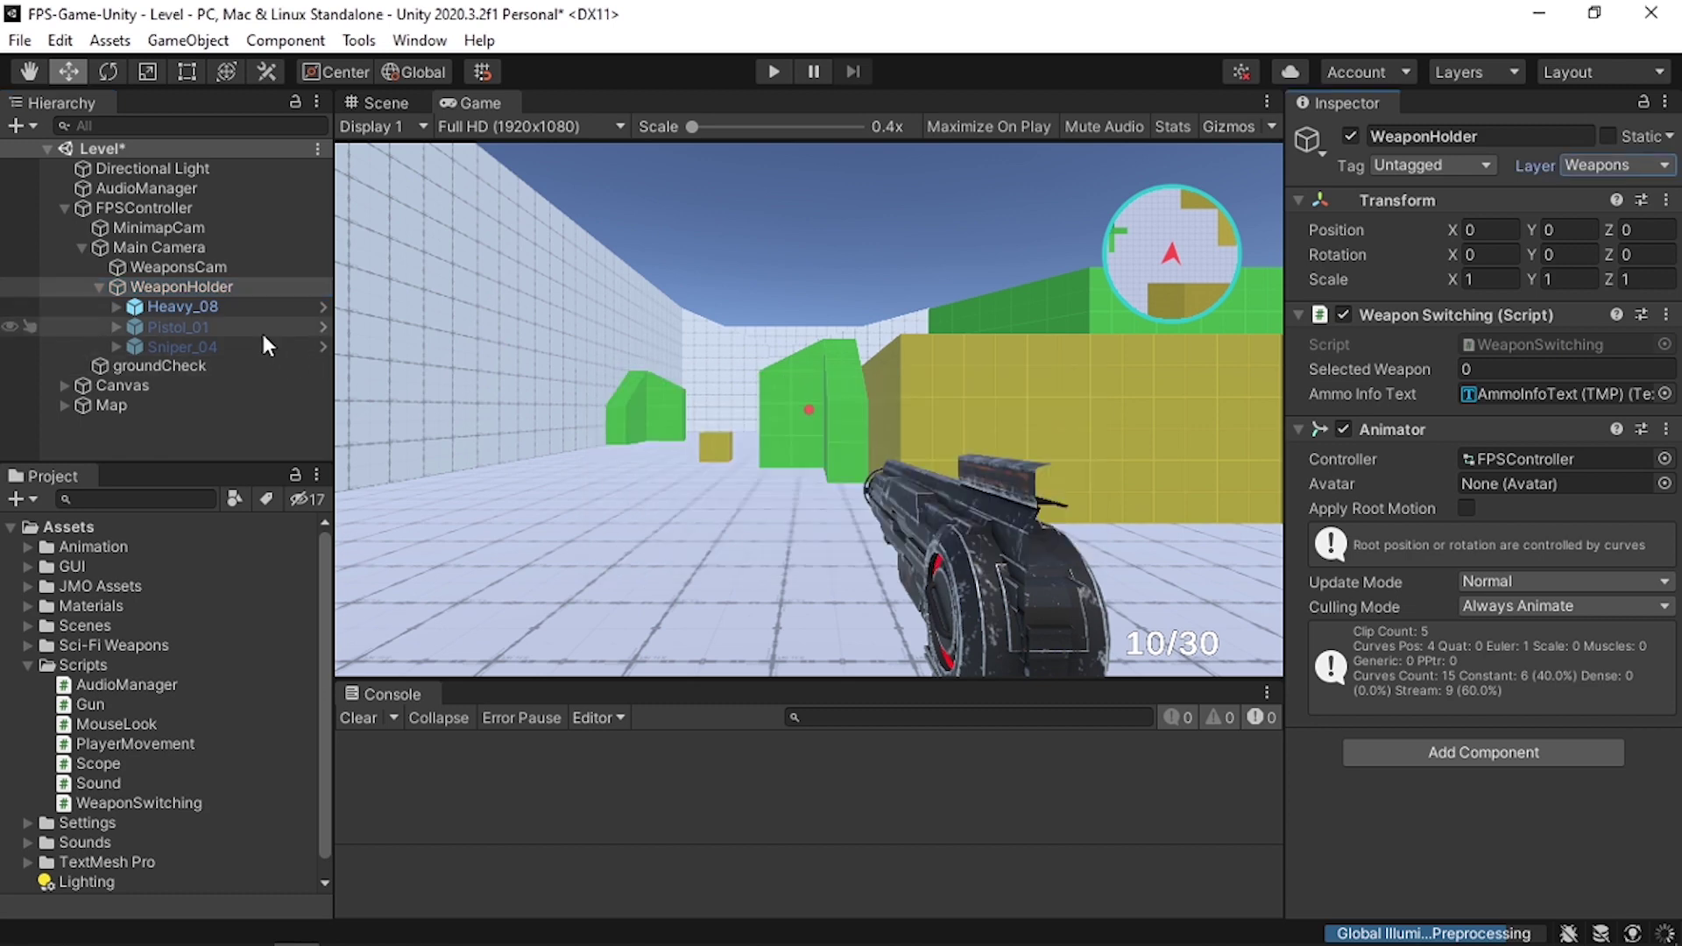
click(237, 307)
click(237, 326)
click(239, 346)
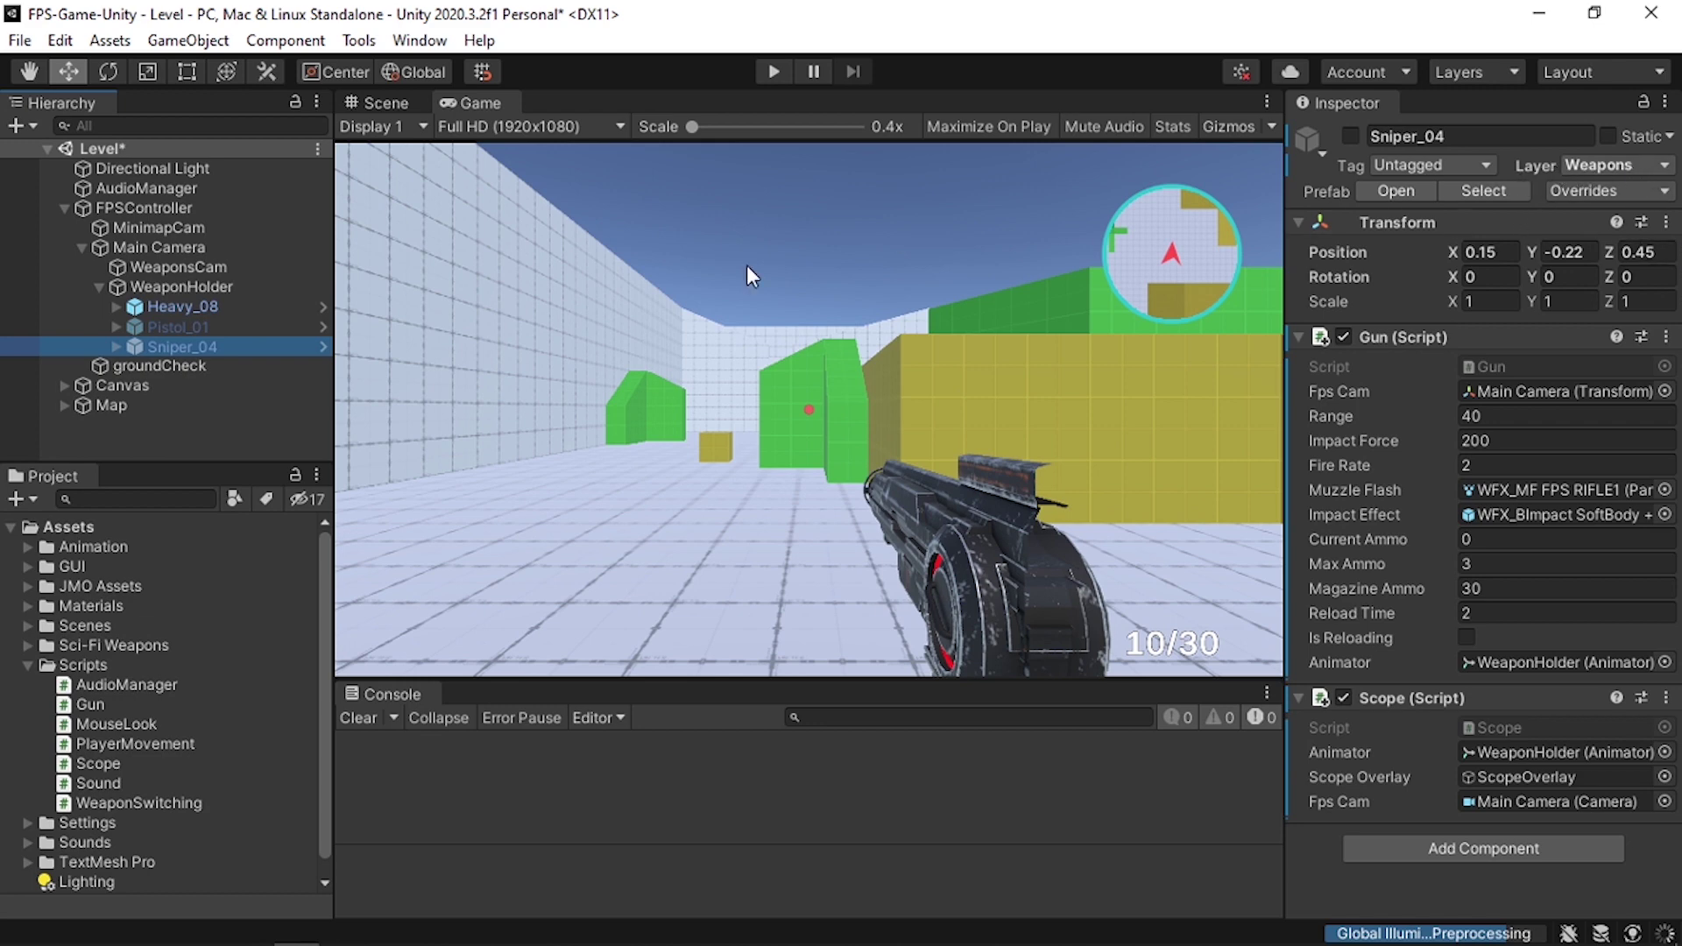
- Set the culling mask of WeaponsCam to the Weapons layer only
click(243, 270)
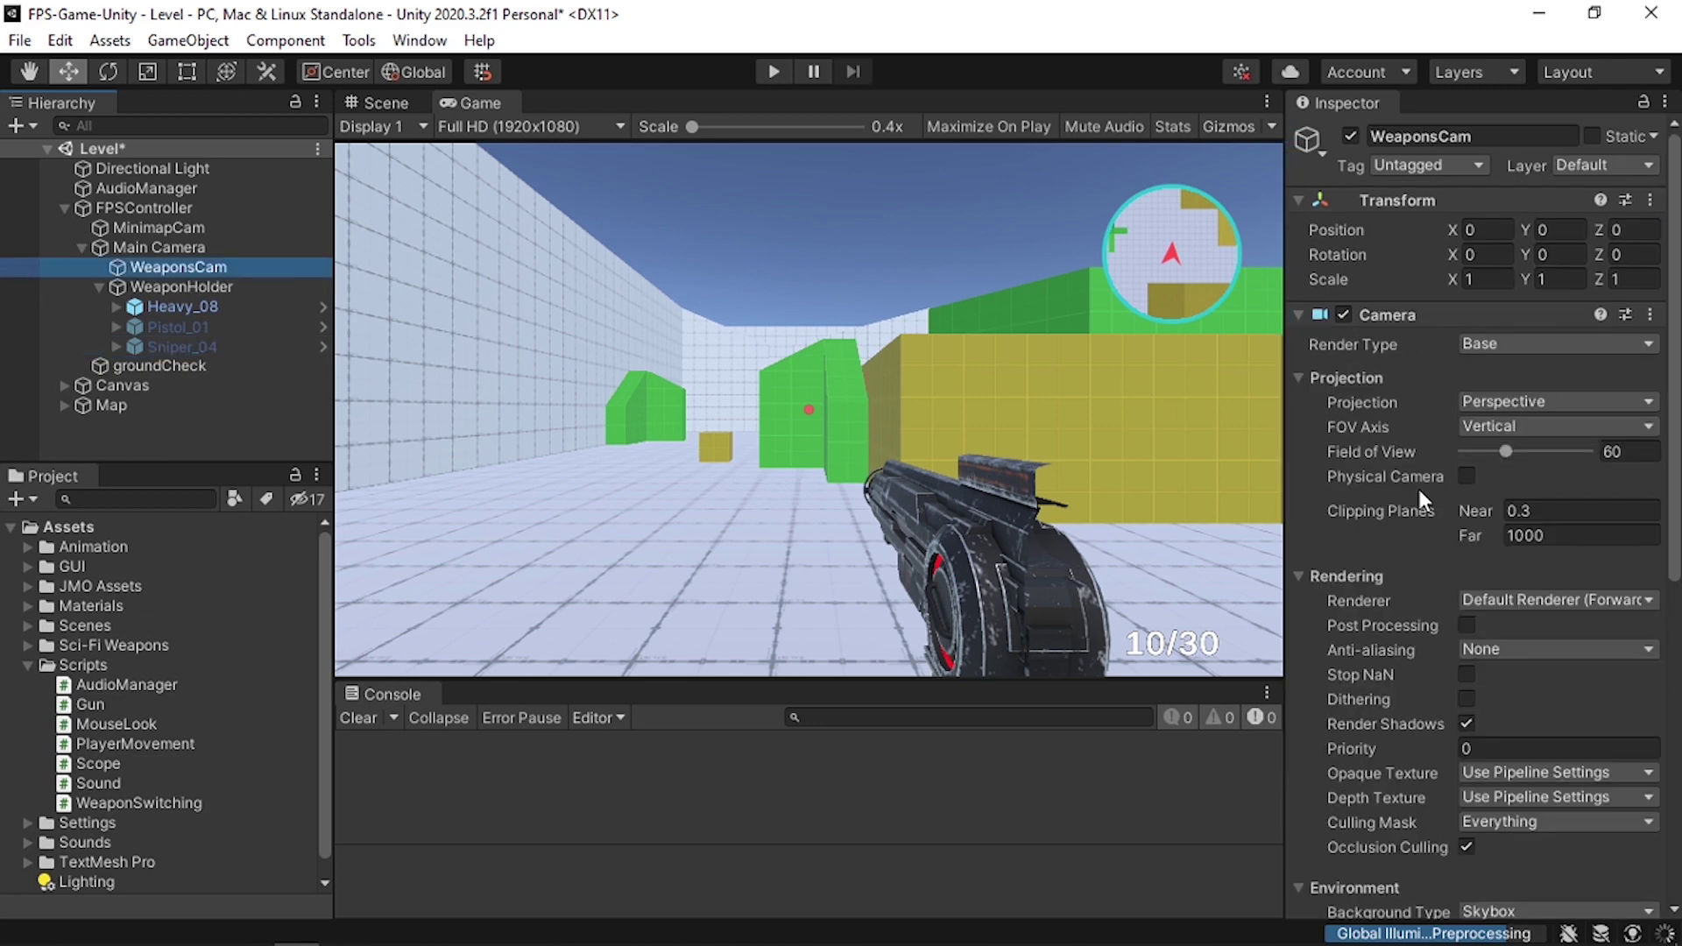
scroll(1437, 527, down, 5)
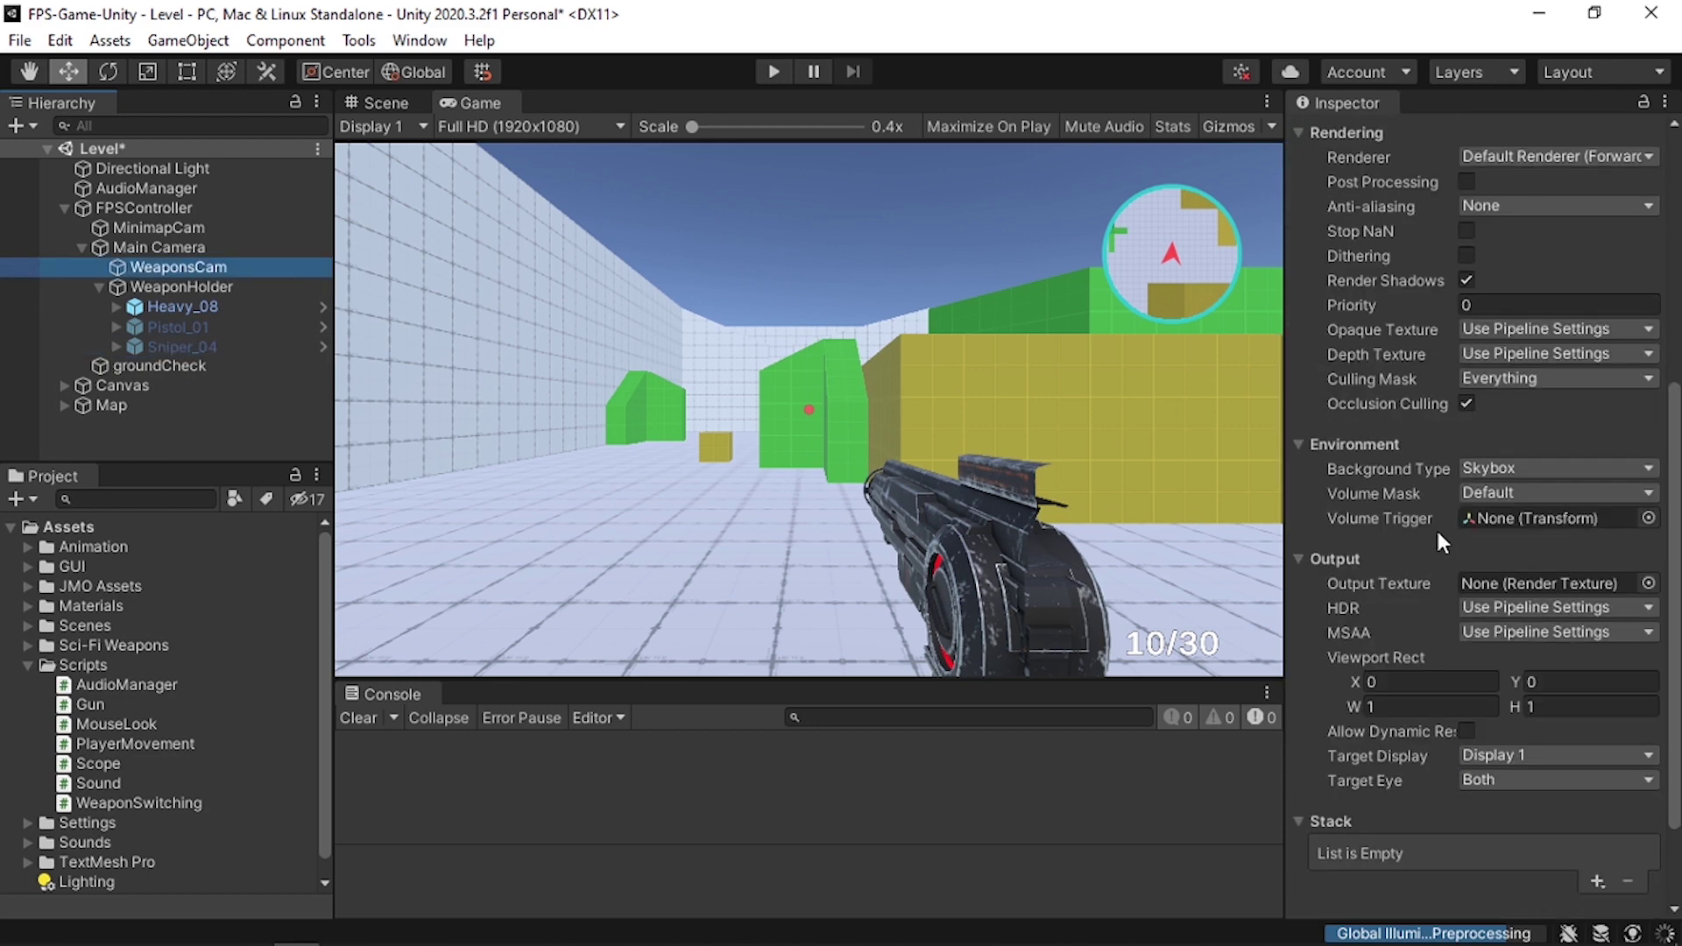
click(1508, 383)
click(1521, 406)
click(1516, 381)
click(1535, 594)
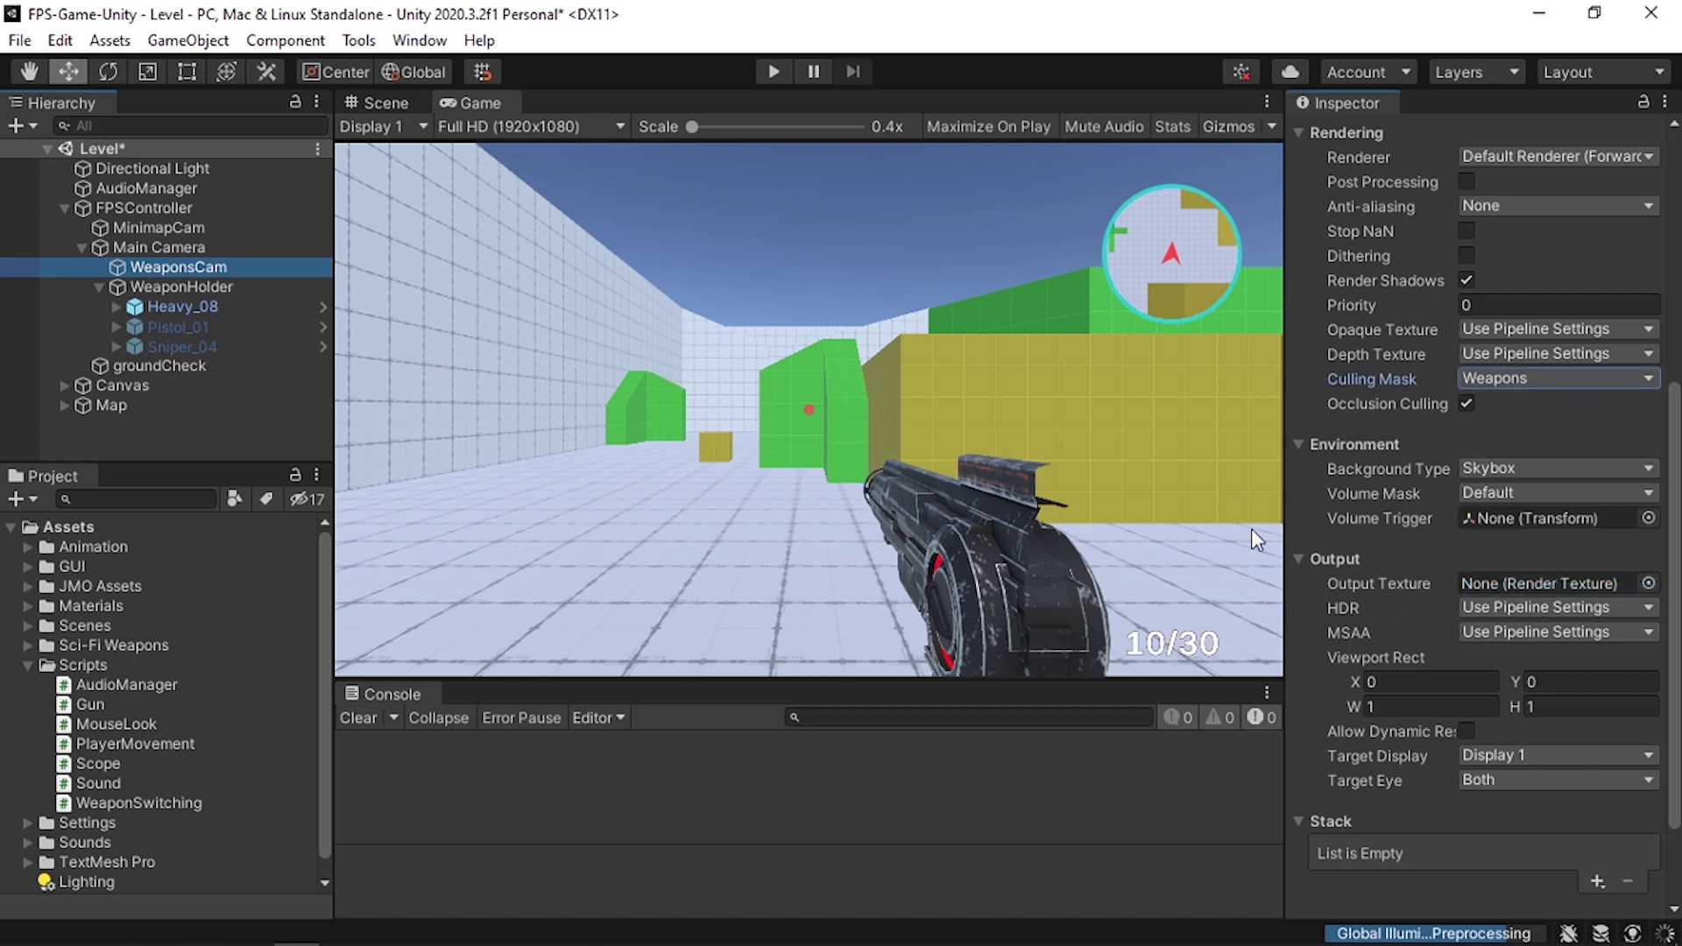
- Exclude the Weapons layer from the Main Camera's culling mask and review its remaining camera settings
click(253, 247)
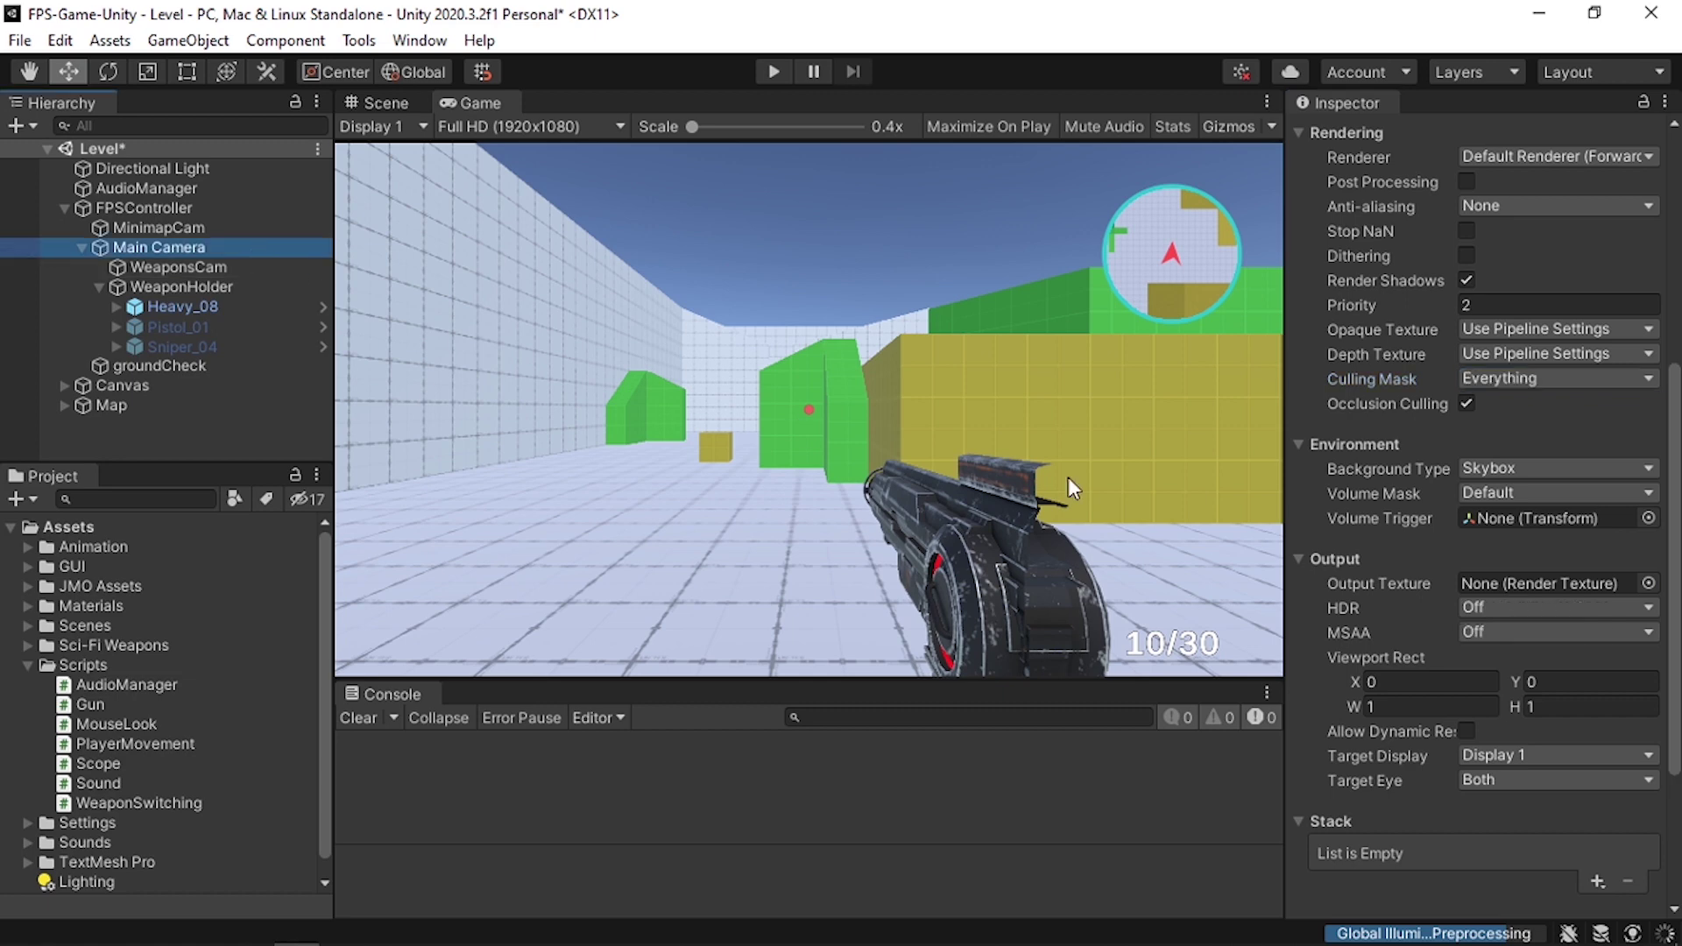
click(1515, 380)
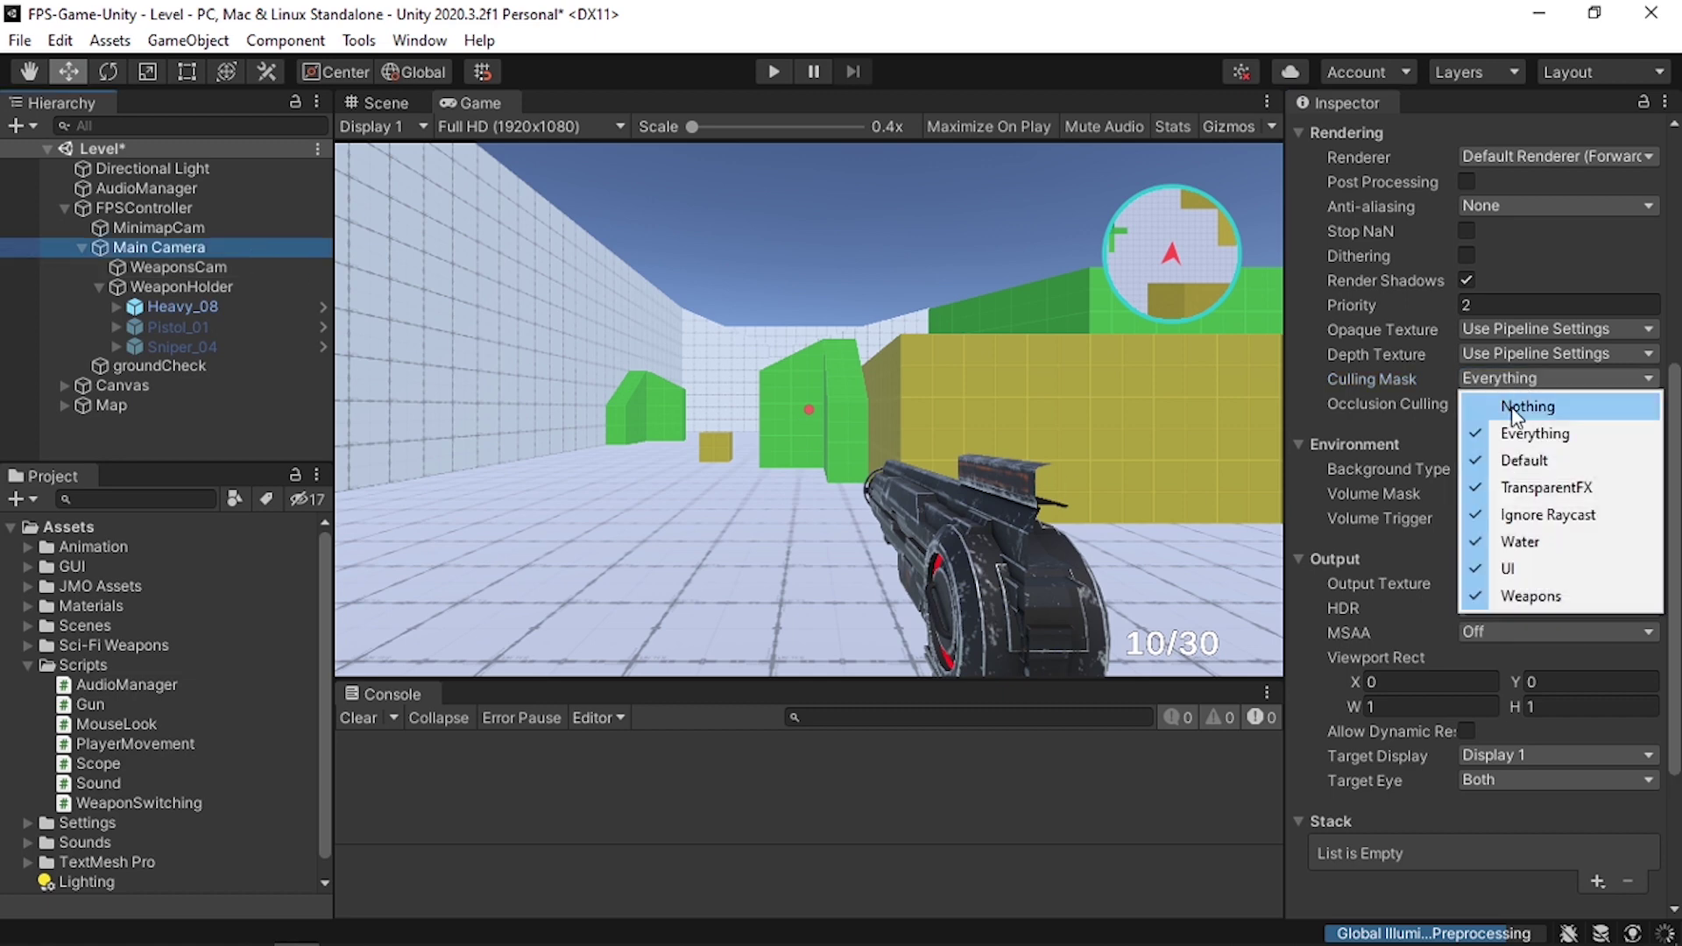
click(1538, 598)
scroll(1354, 616, up, 5)
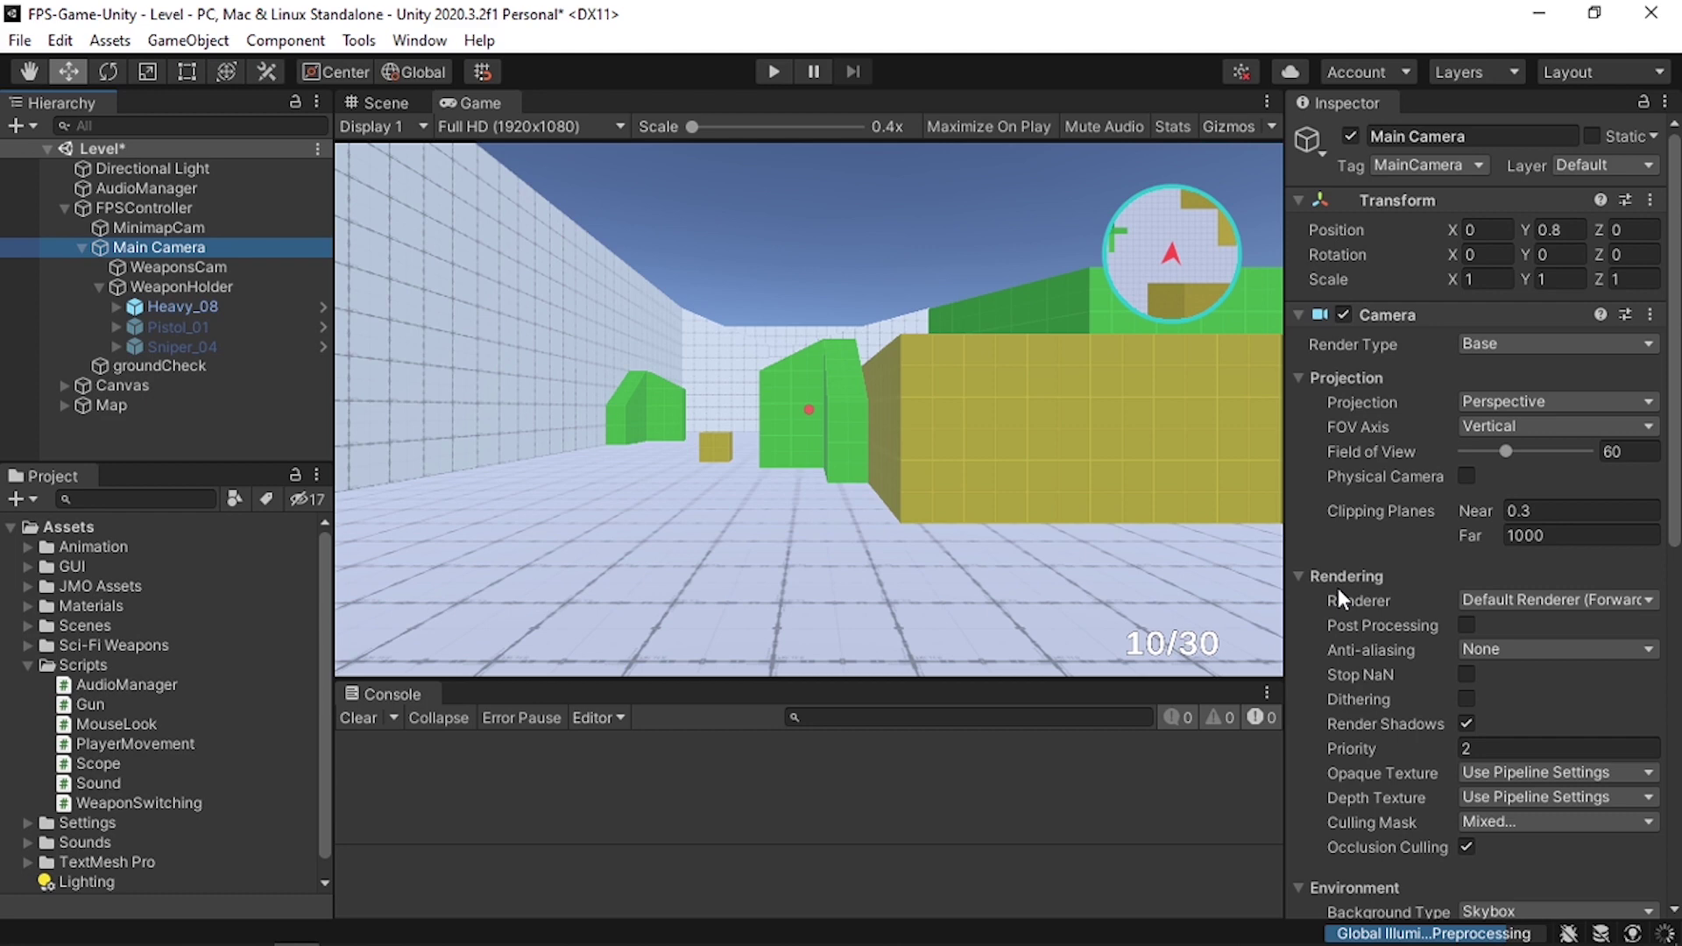
scroll(1349, 594, down, 8)
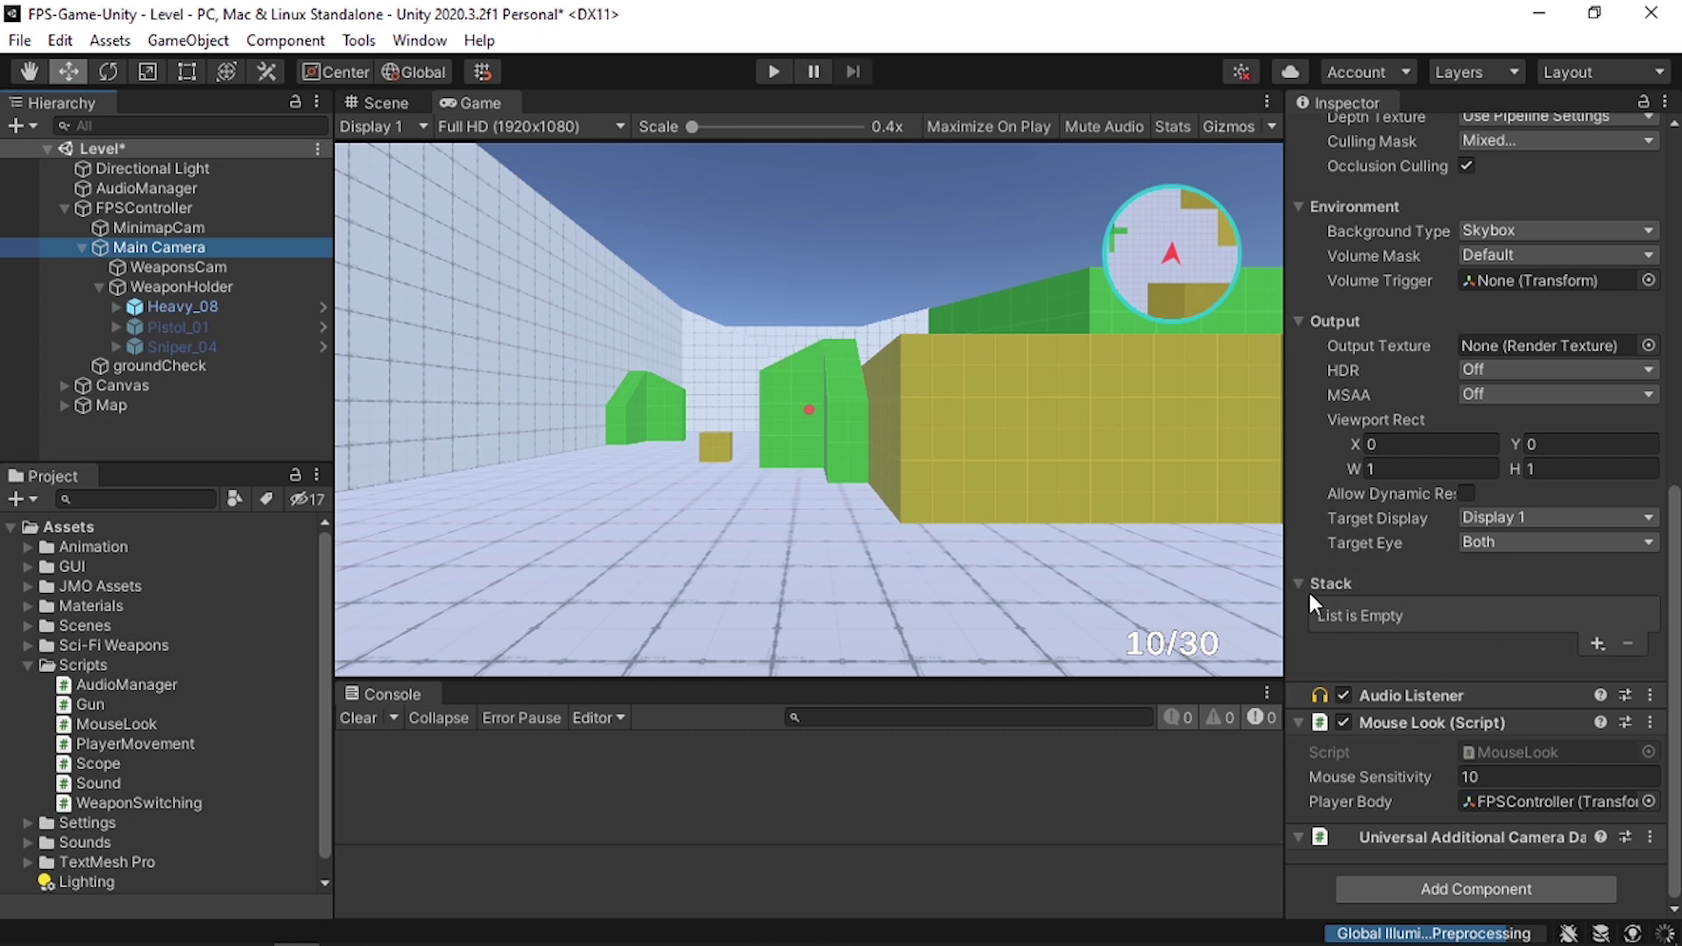
- Change the render type of WeaponsCam to Overlay
click(260, 267)
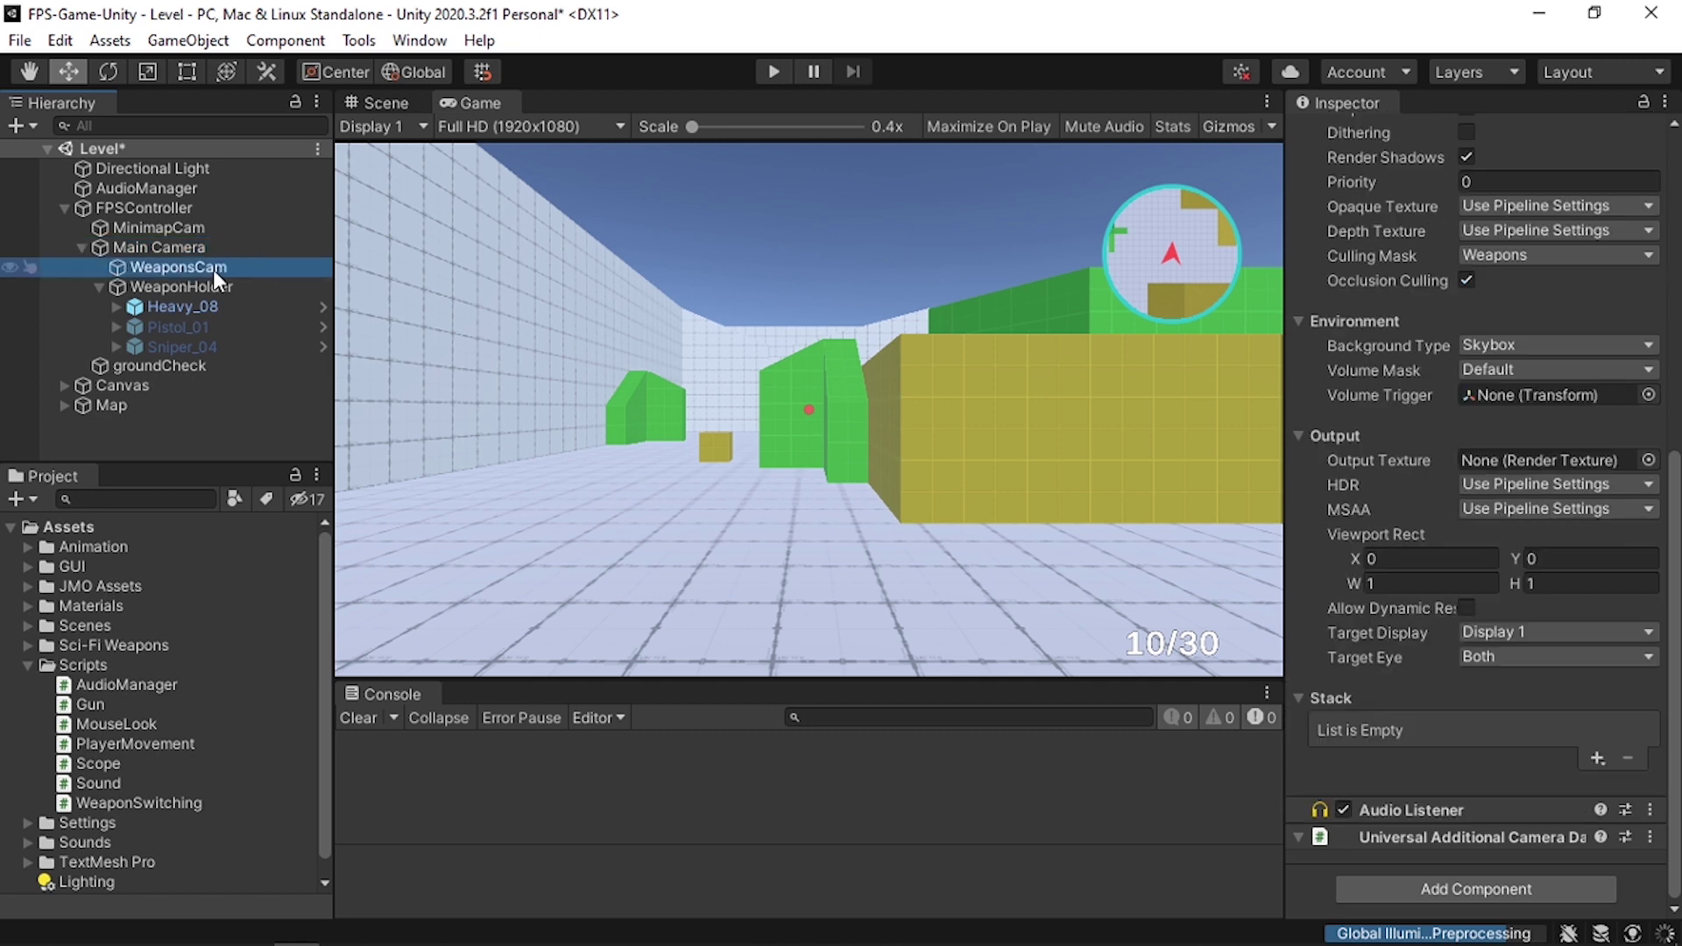
scroll(1533, 394, up, 10)
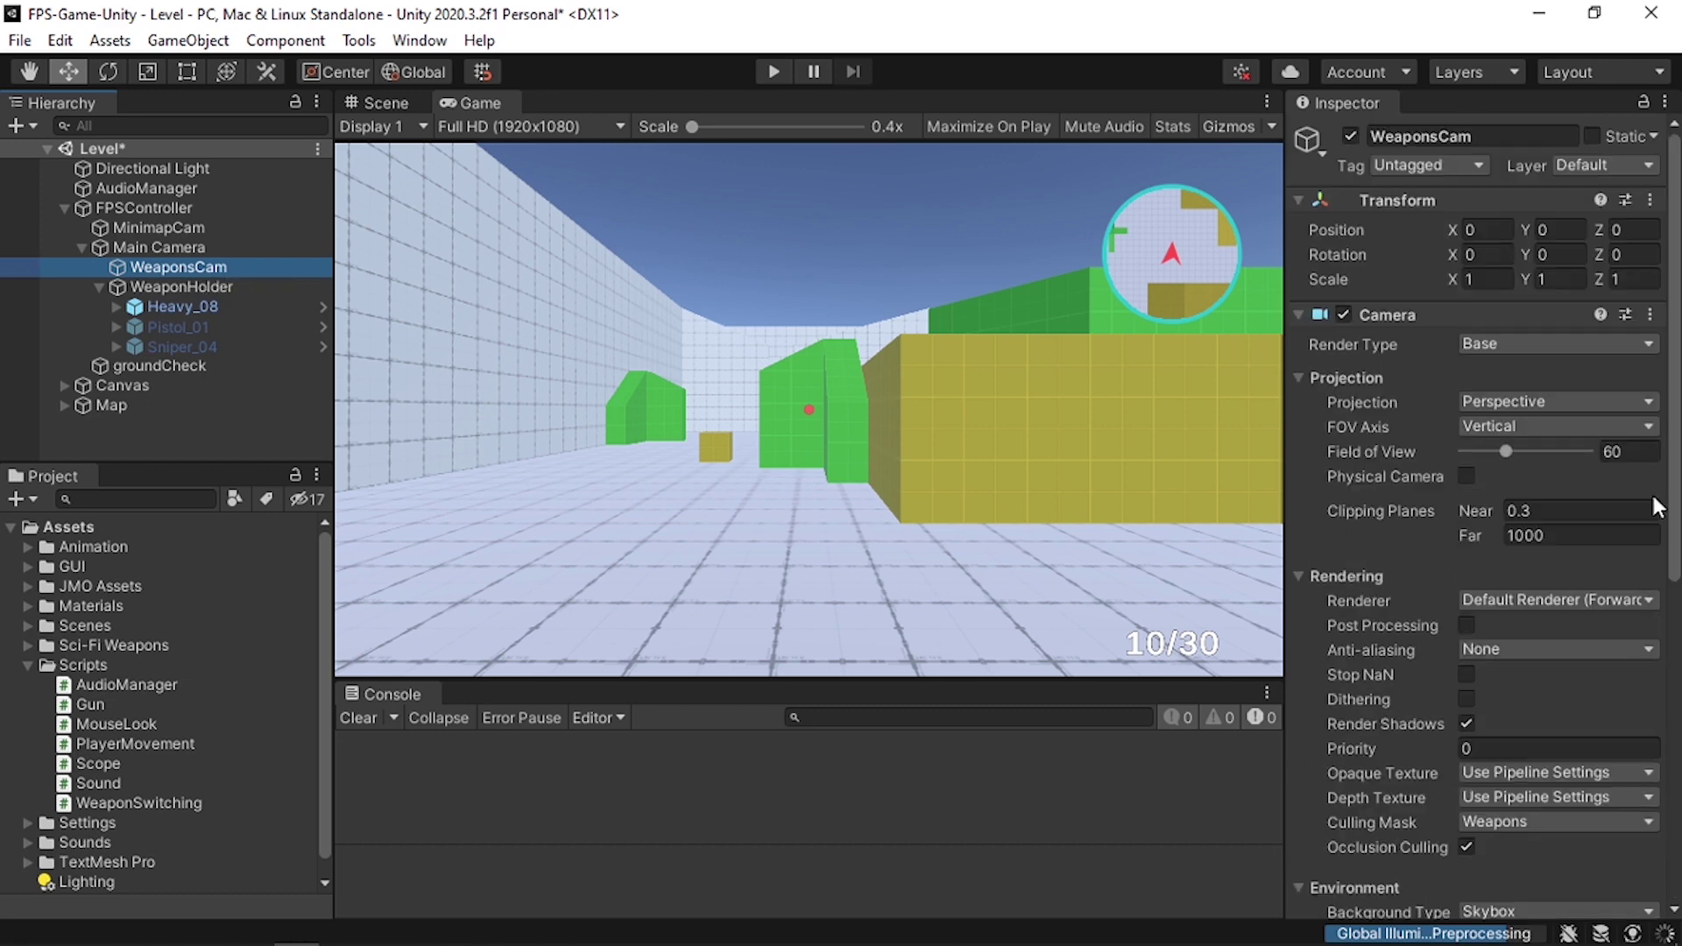
click(1560, 343)
click(1521, 398)
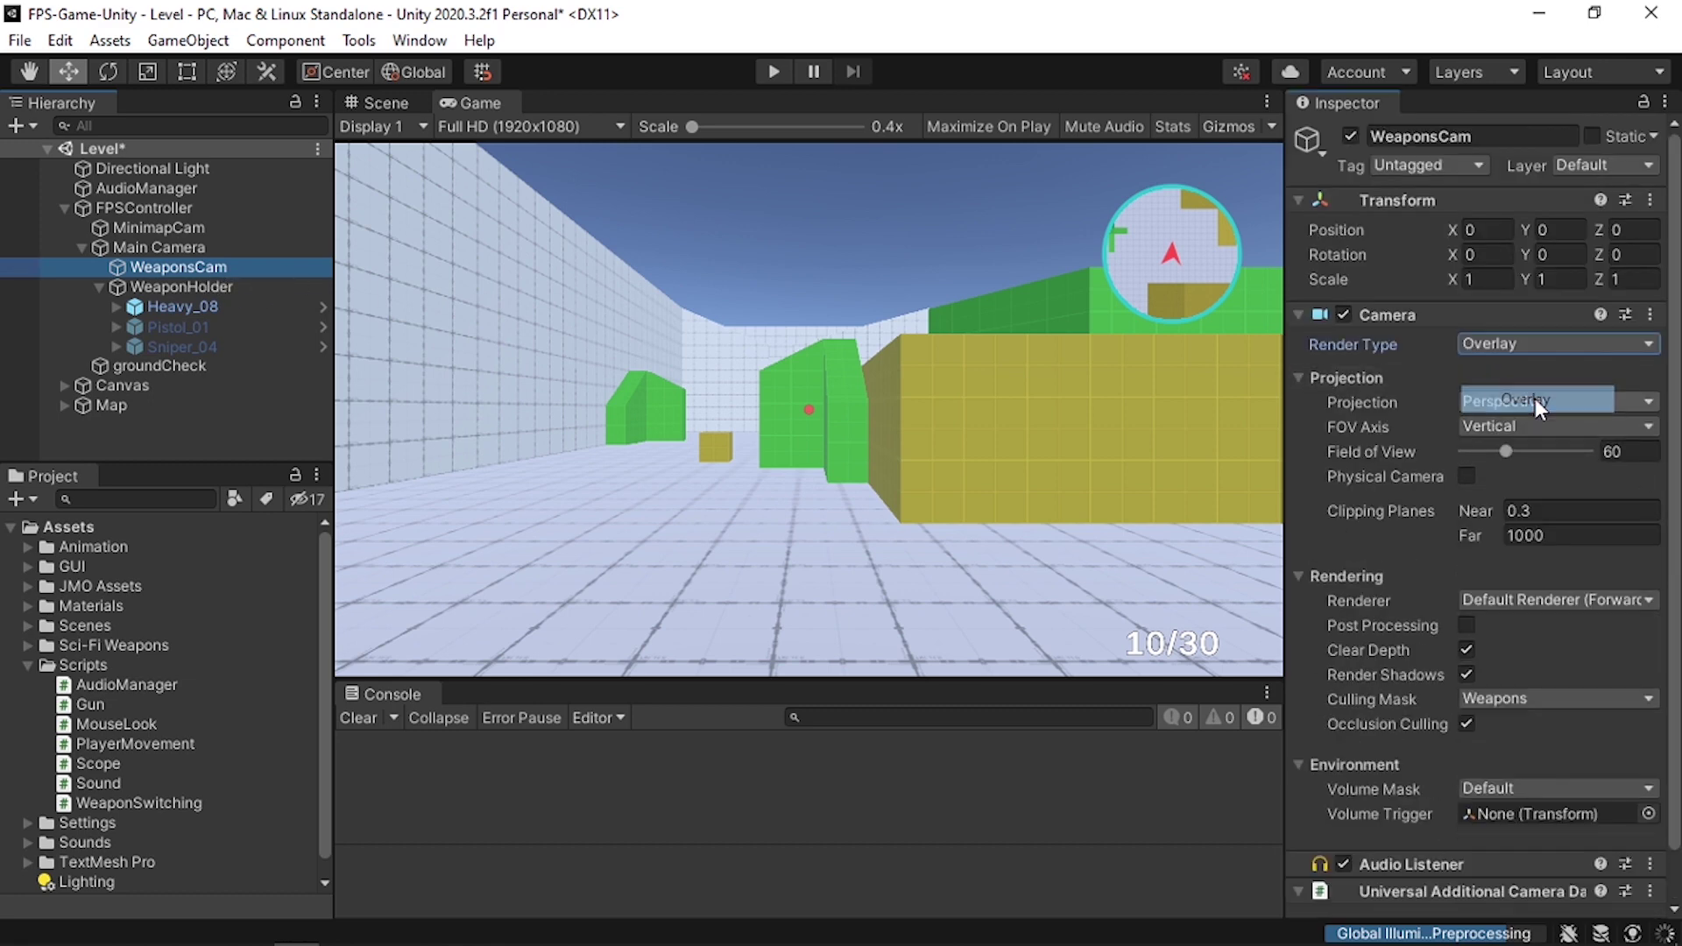
- Add WeaponsCam to the Main Camera's camera stack
click(249, 247)
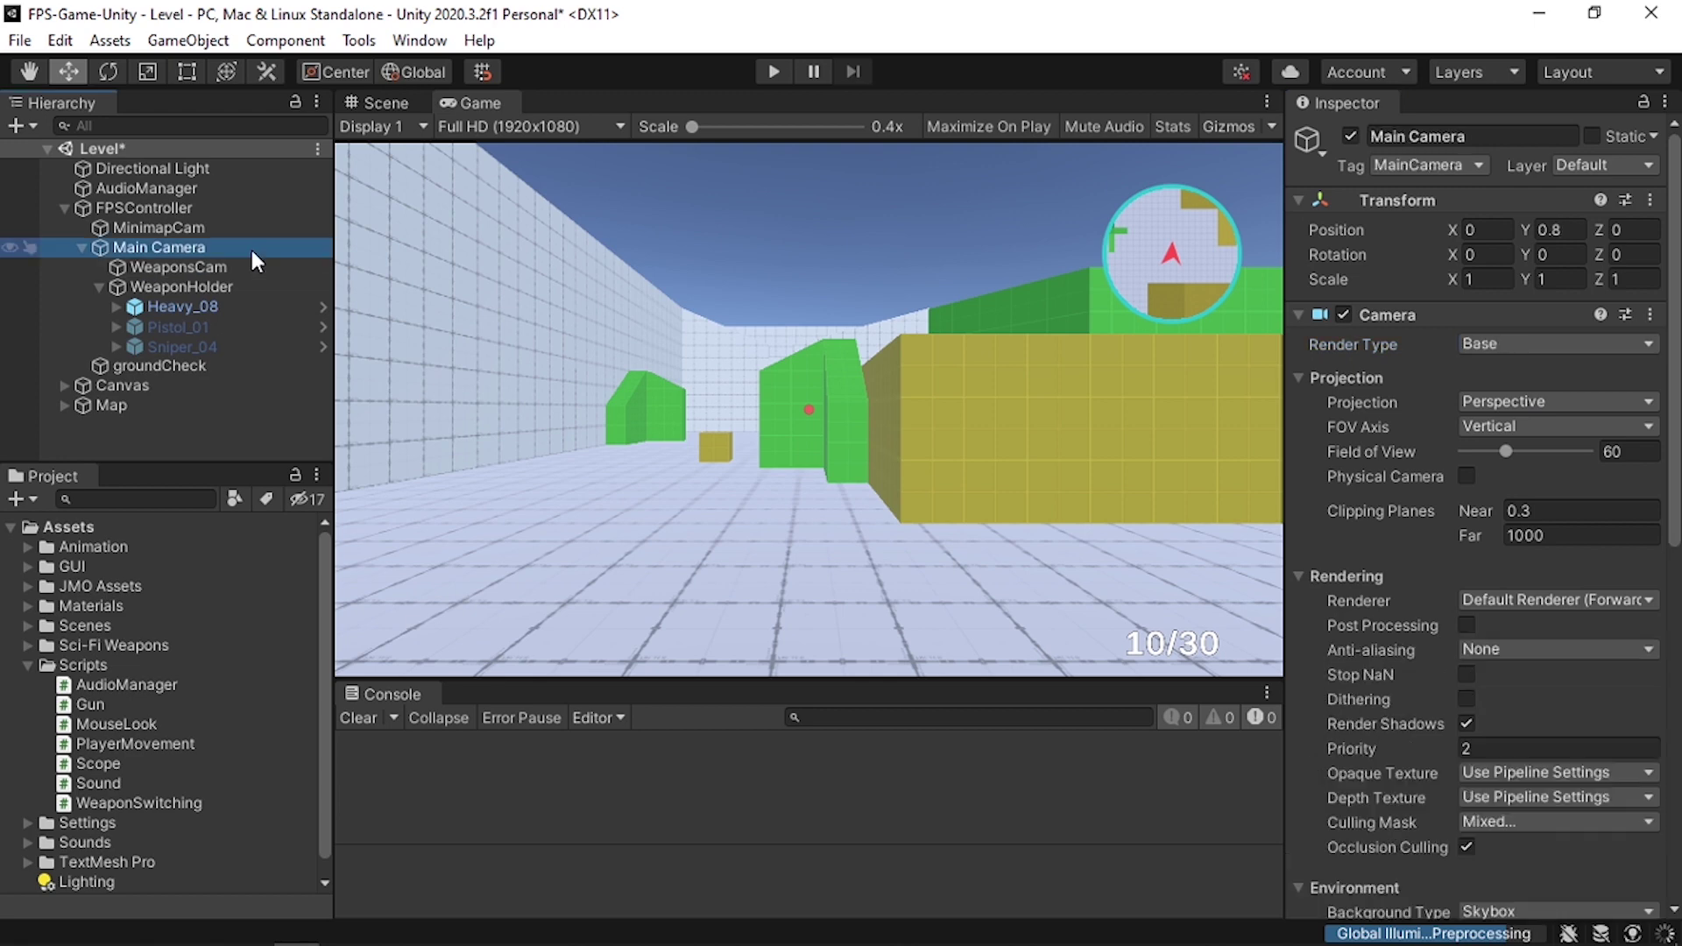
scroll(1392, 491, down, 10)
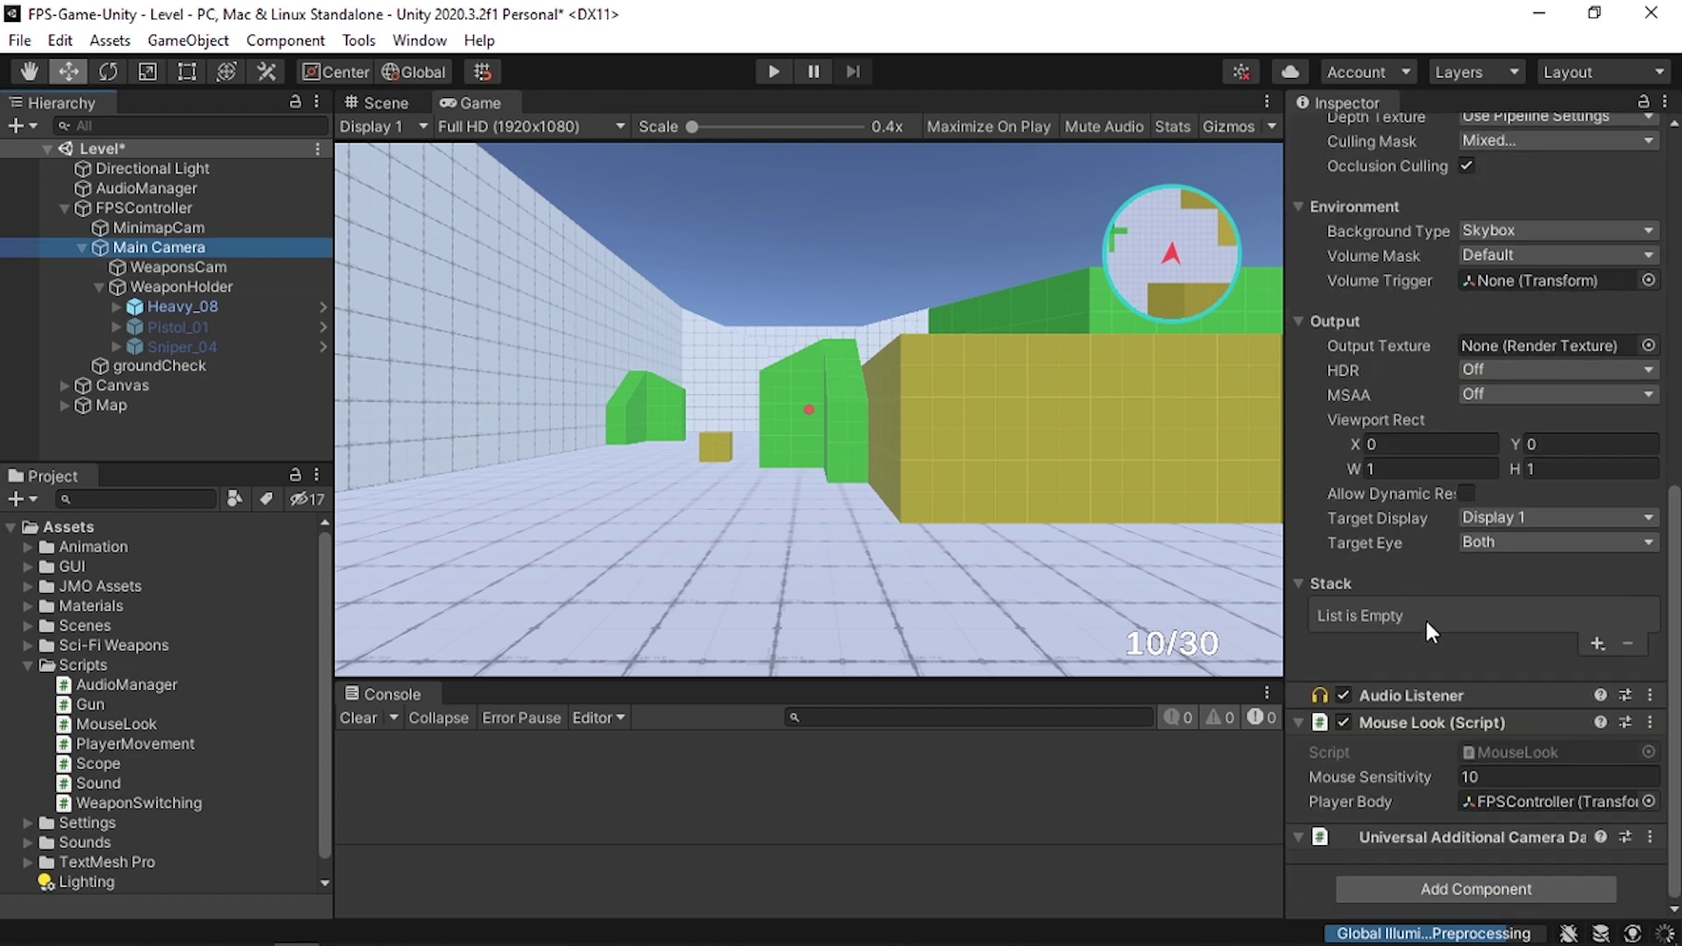
click(1597, 645)
click(1597, 644)
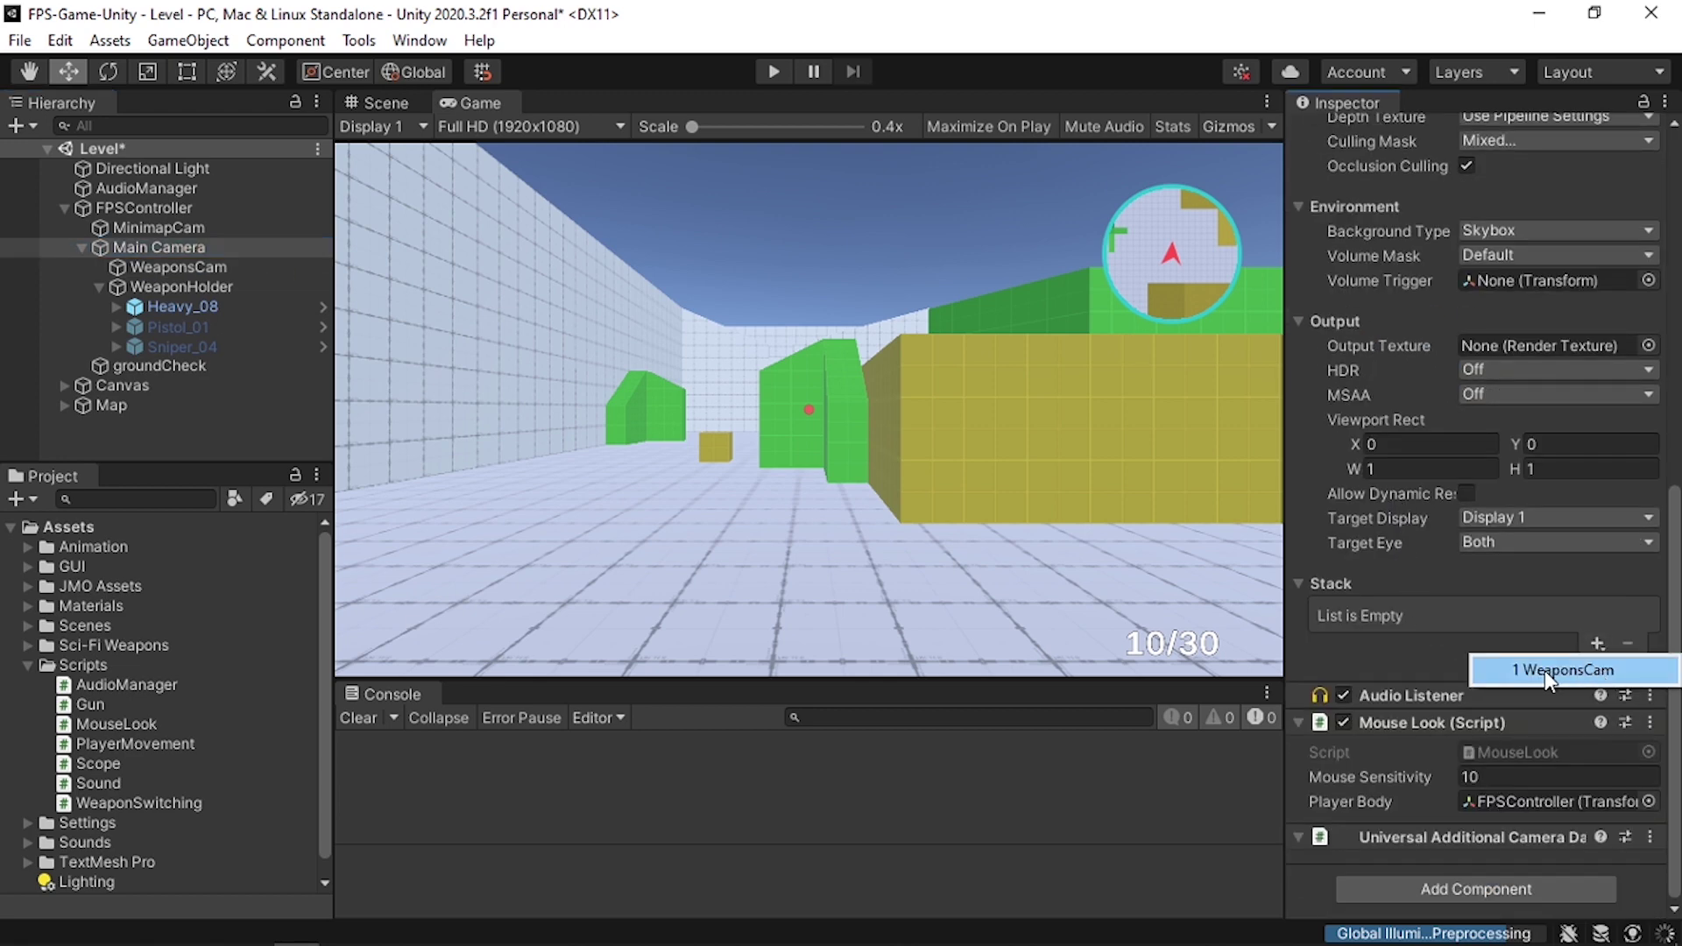
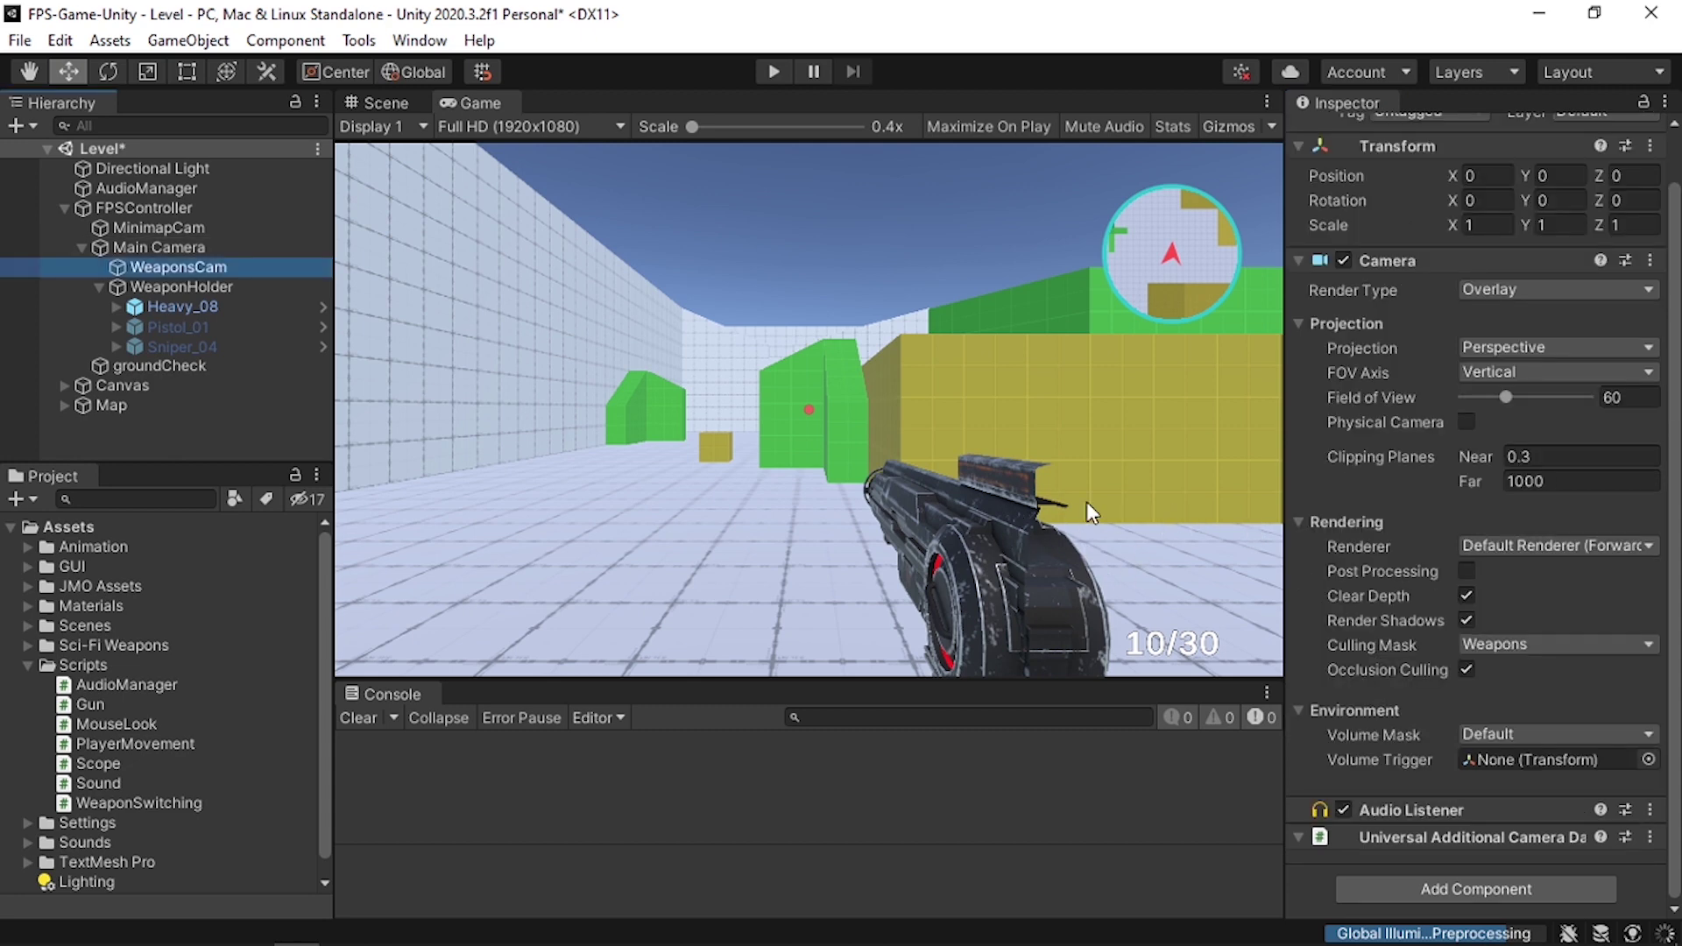
- Set the near clipping plane of WeaponsCam to 0.01, then test shooting and walking up to the yellow wall in Play mode and stop the game
click(1581, 457)
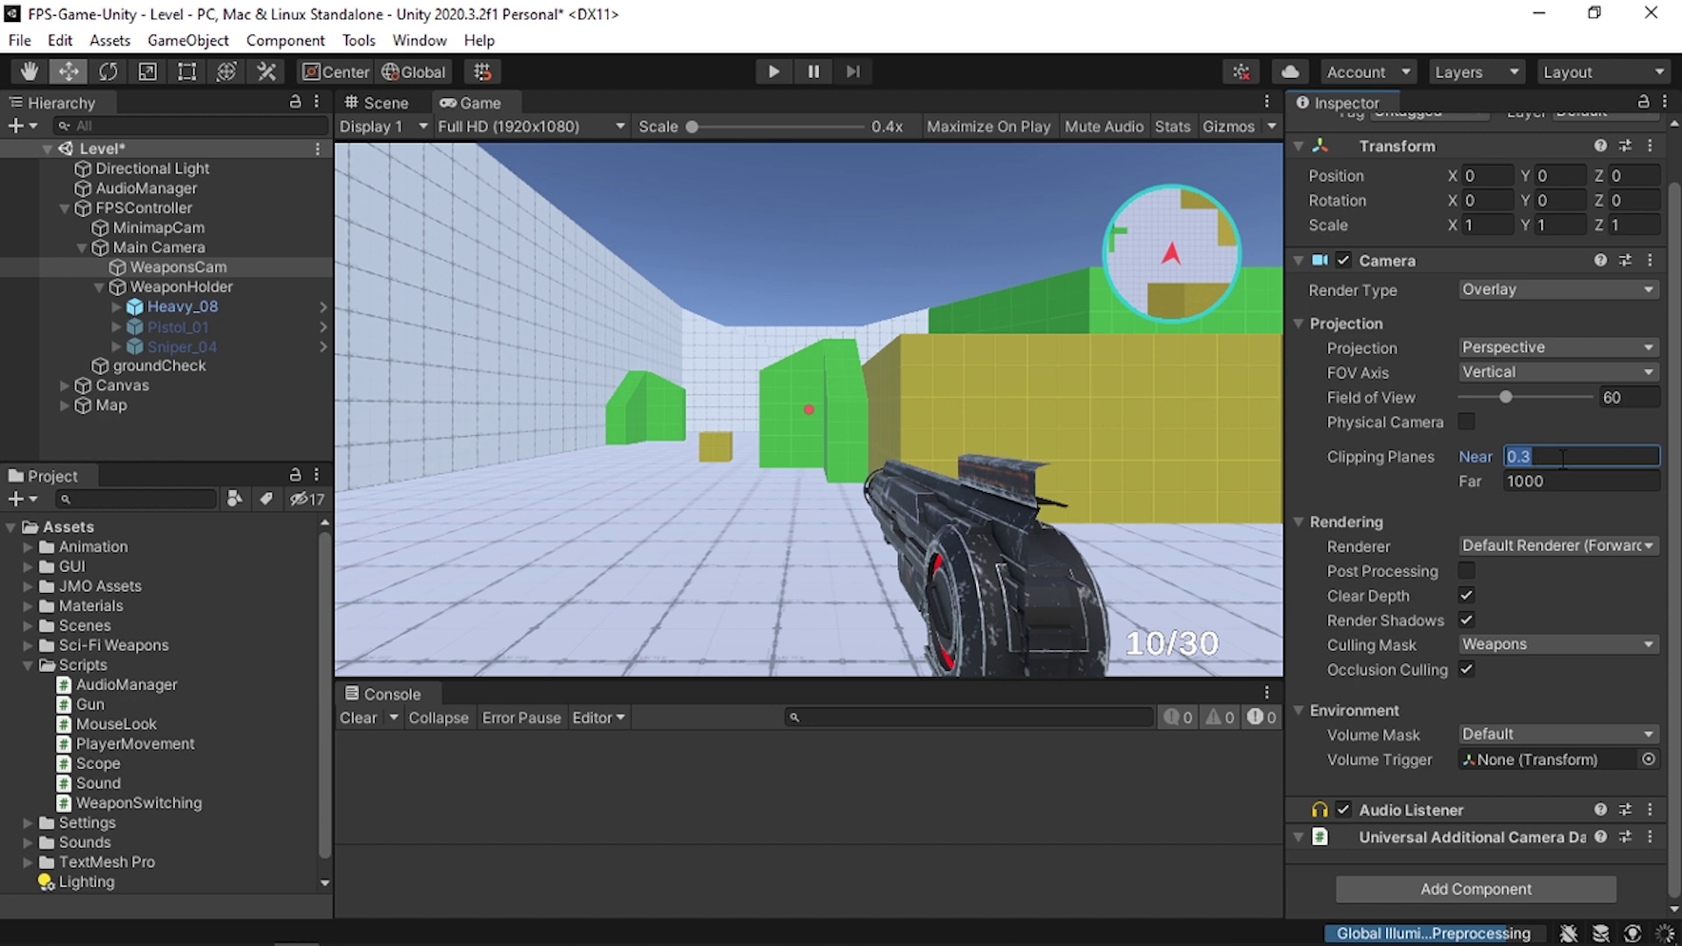
text(01)
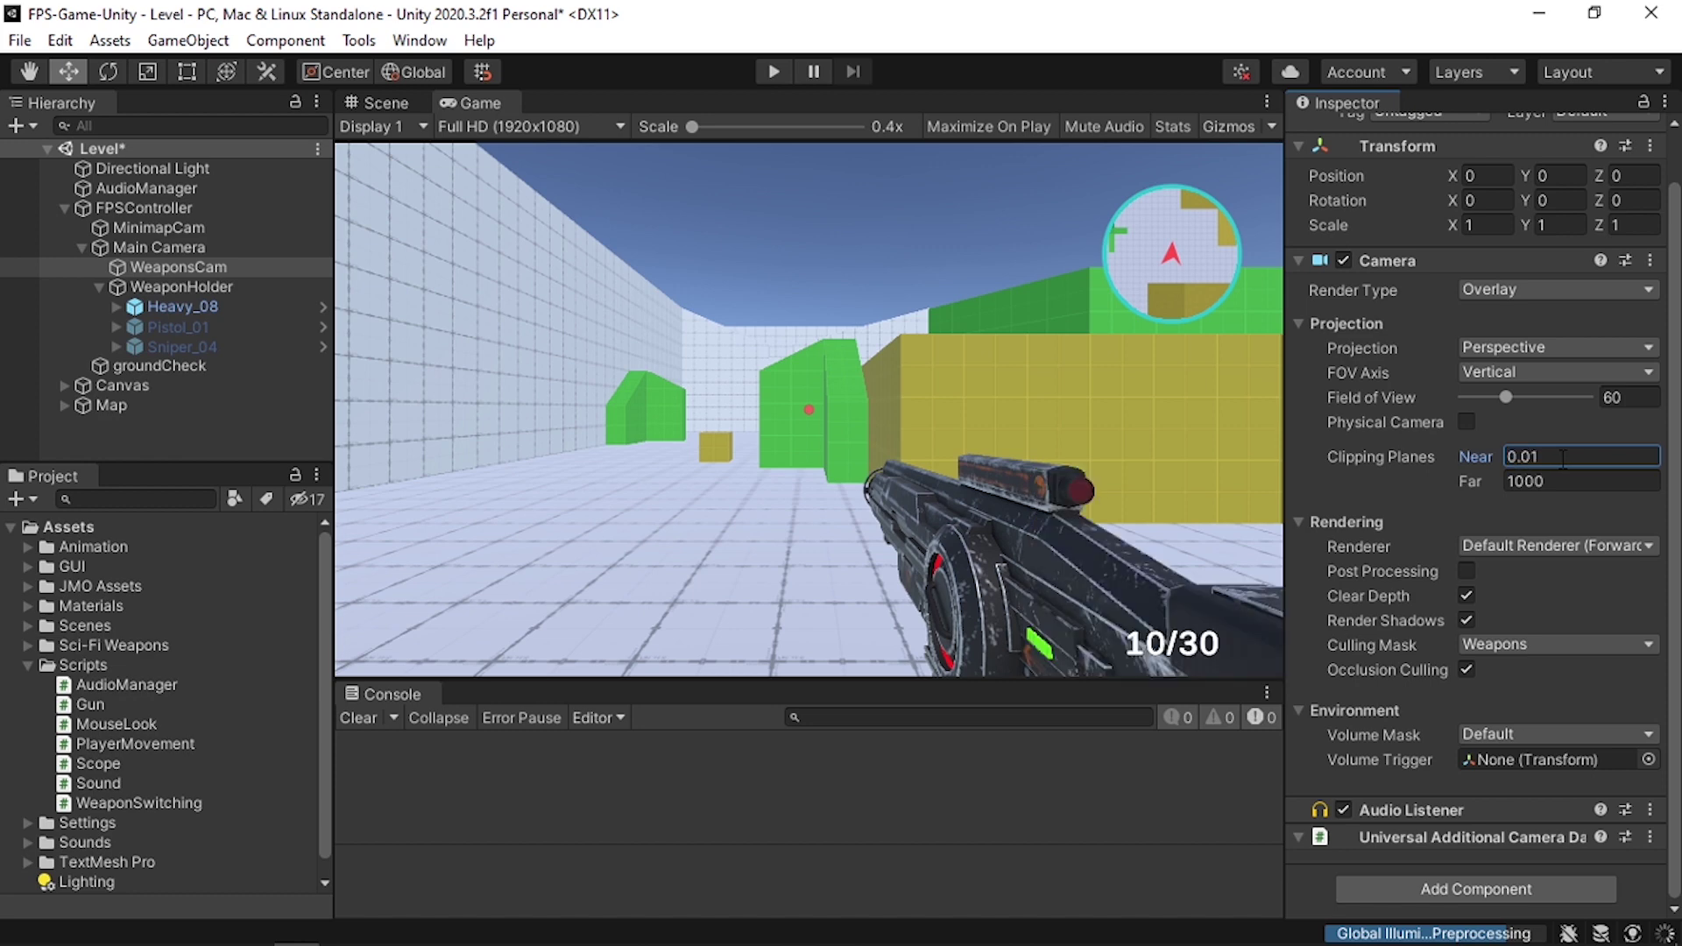
click(772, 77)
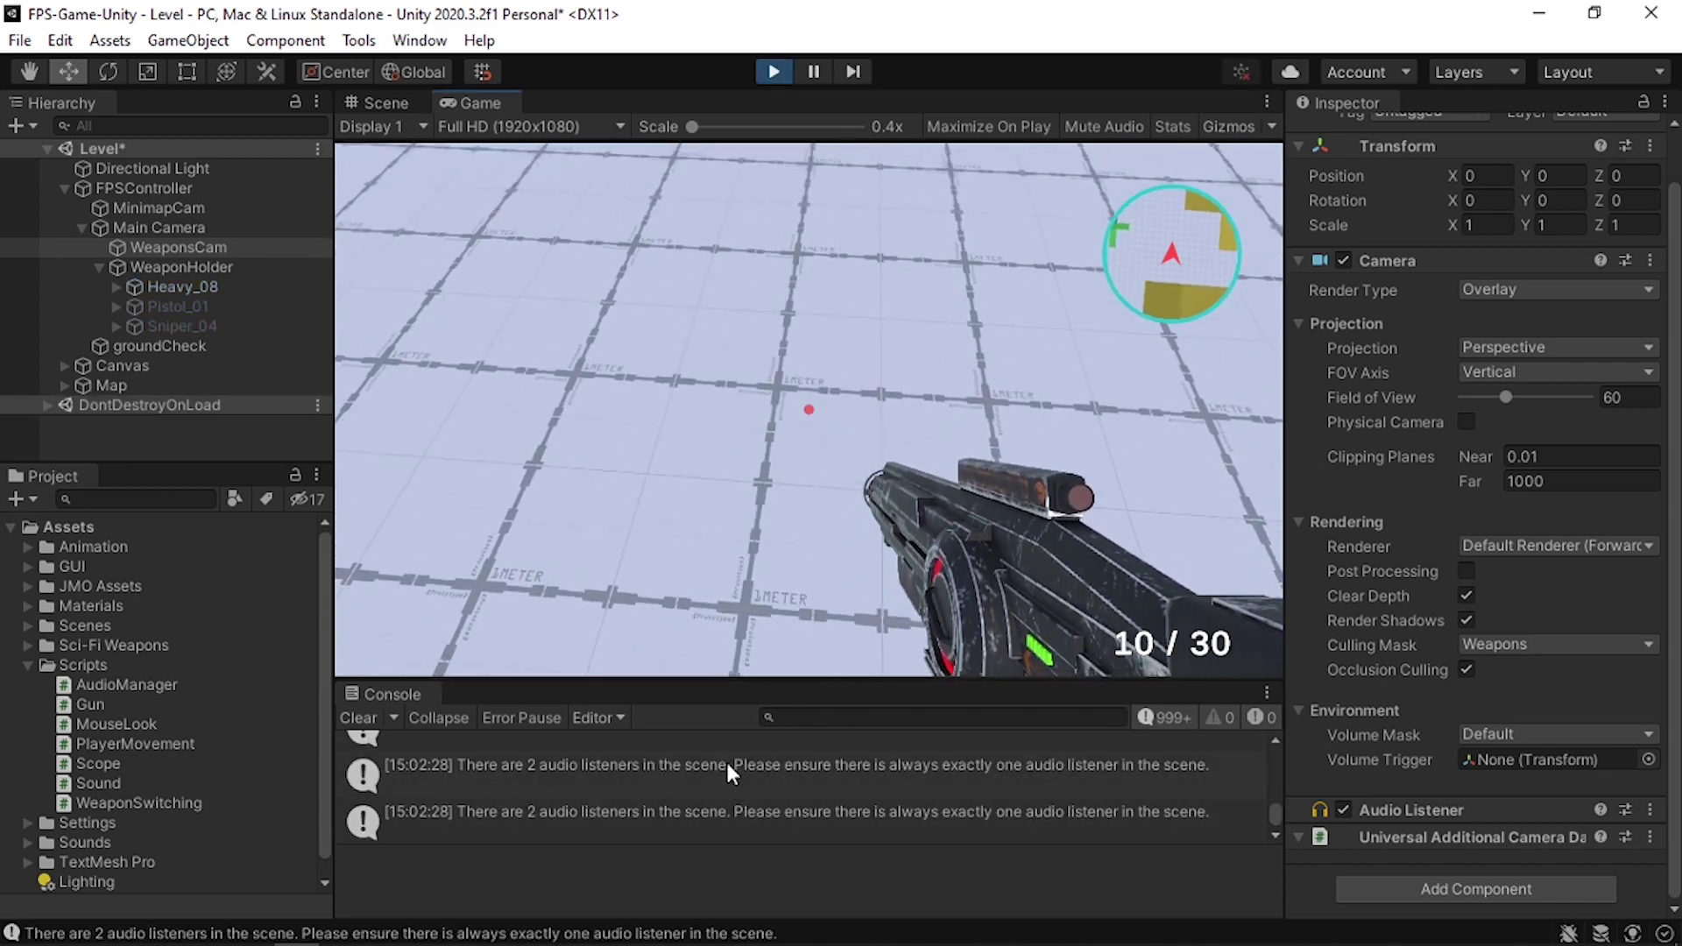
click(875, 448)
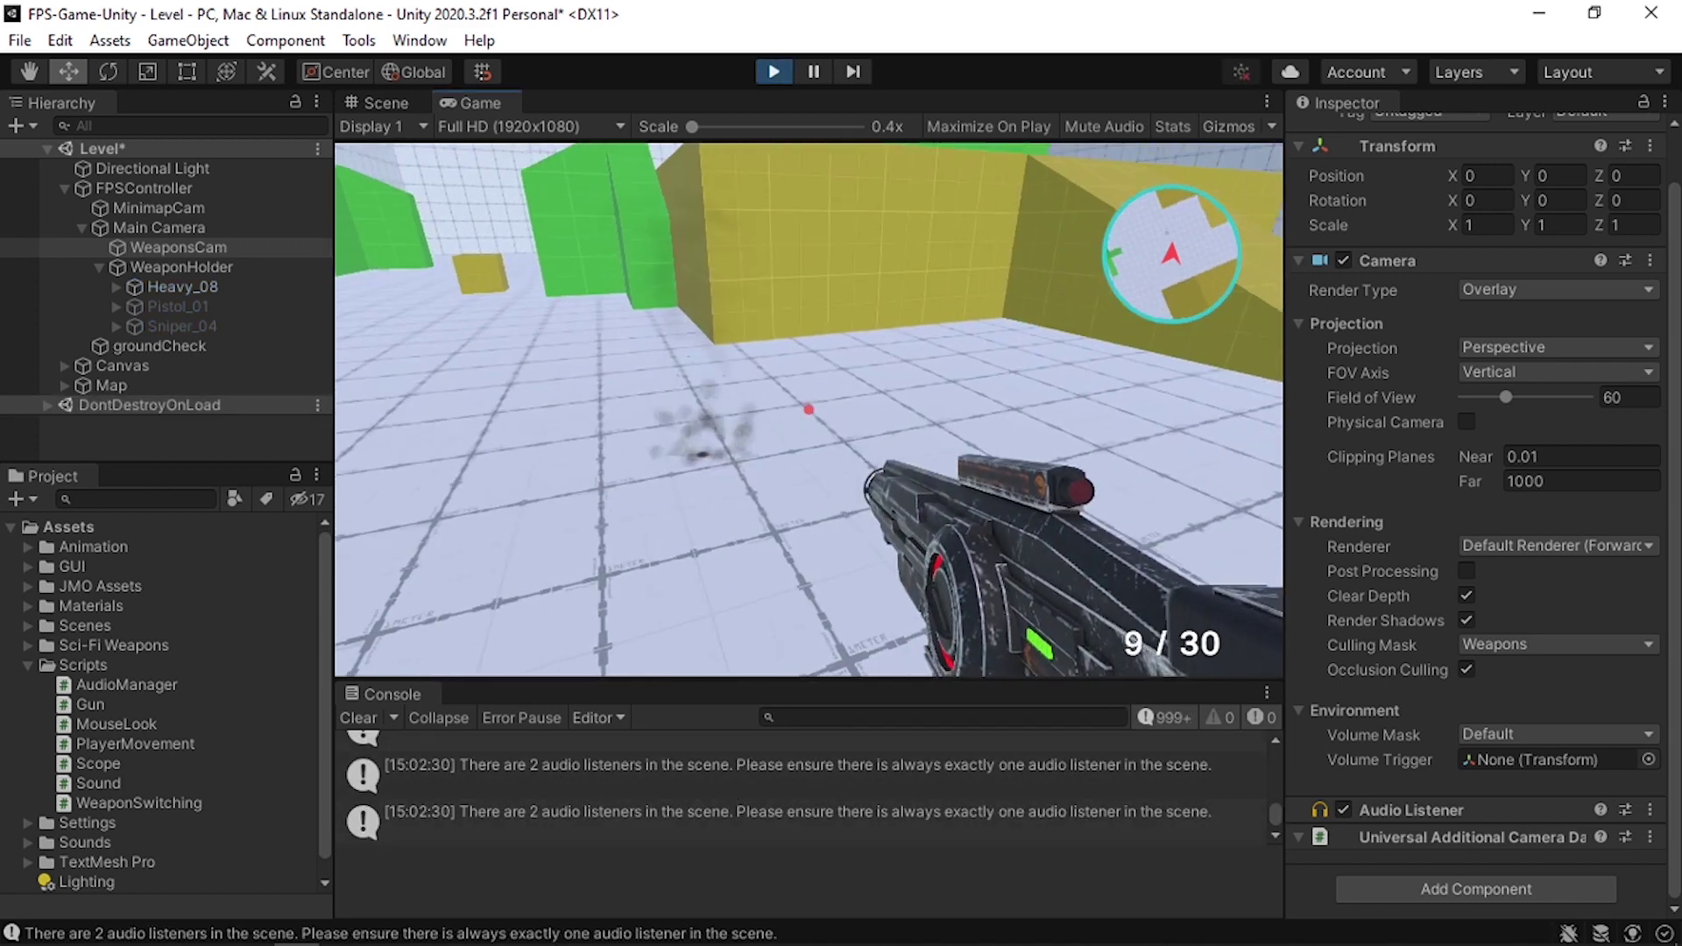
key(w)
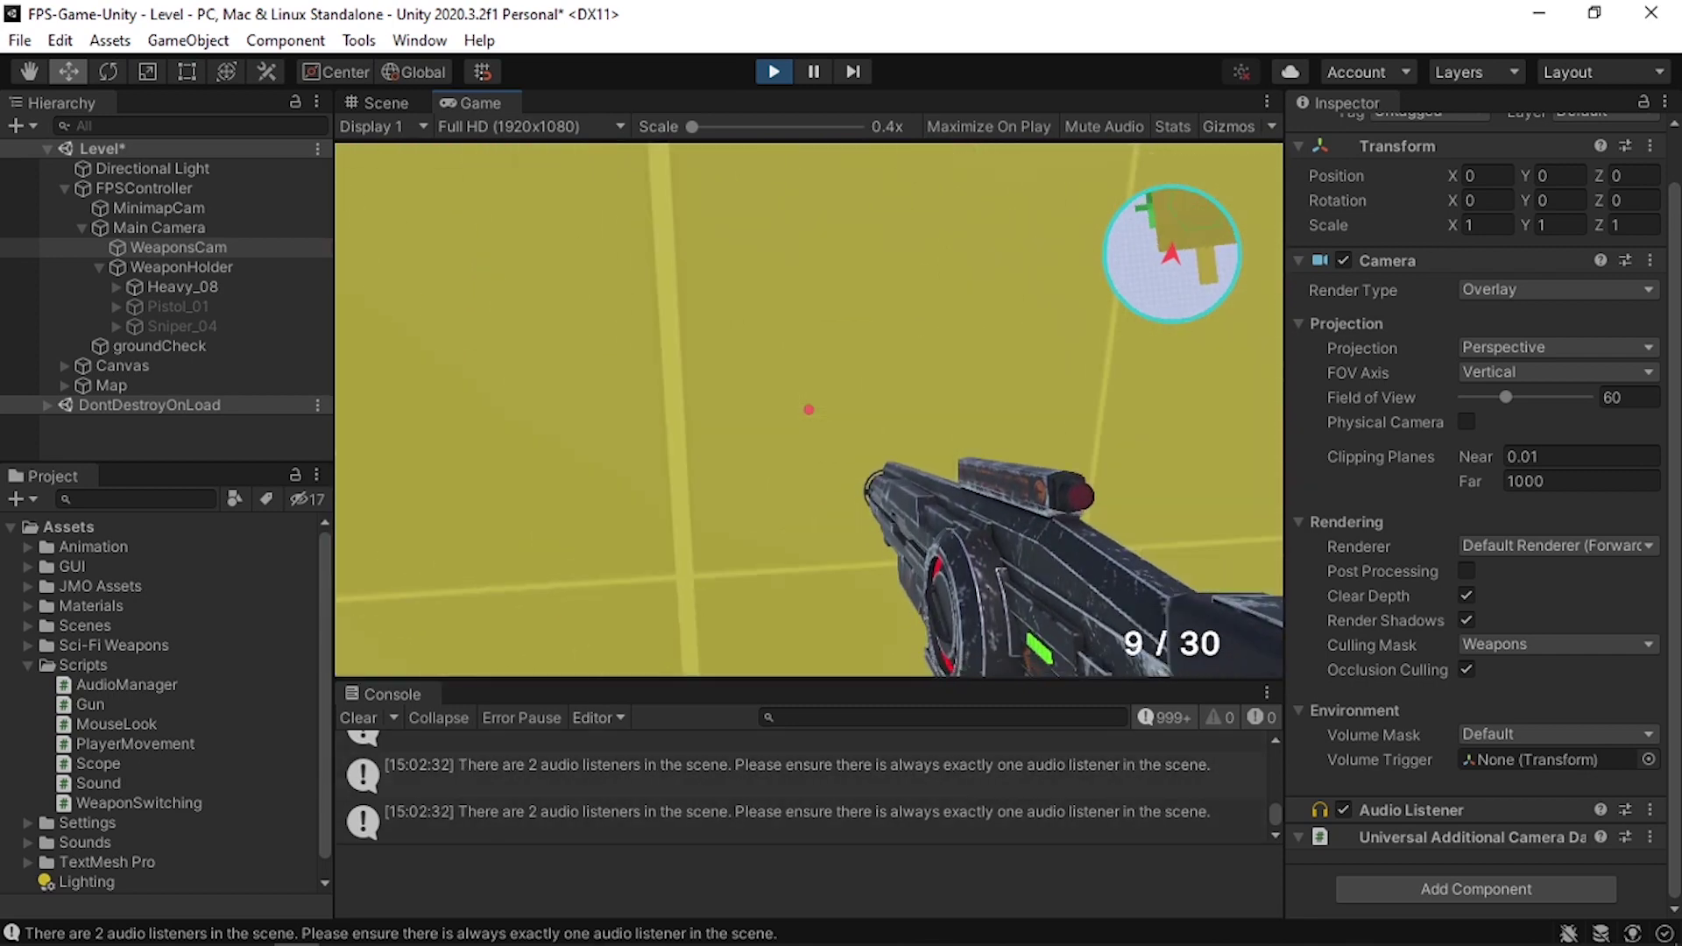
key(a)
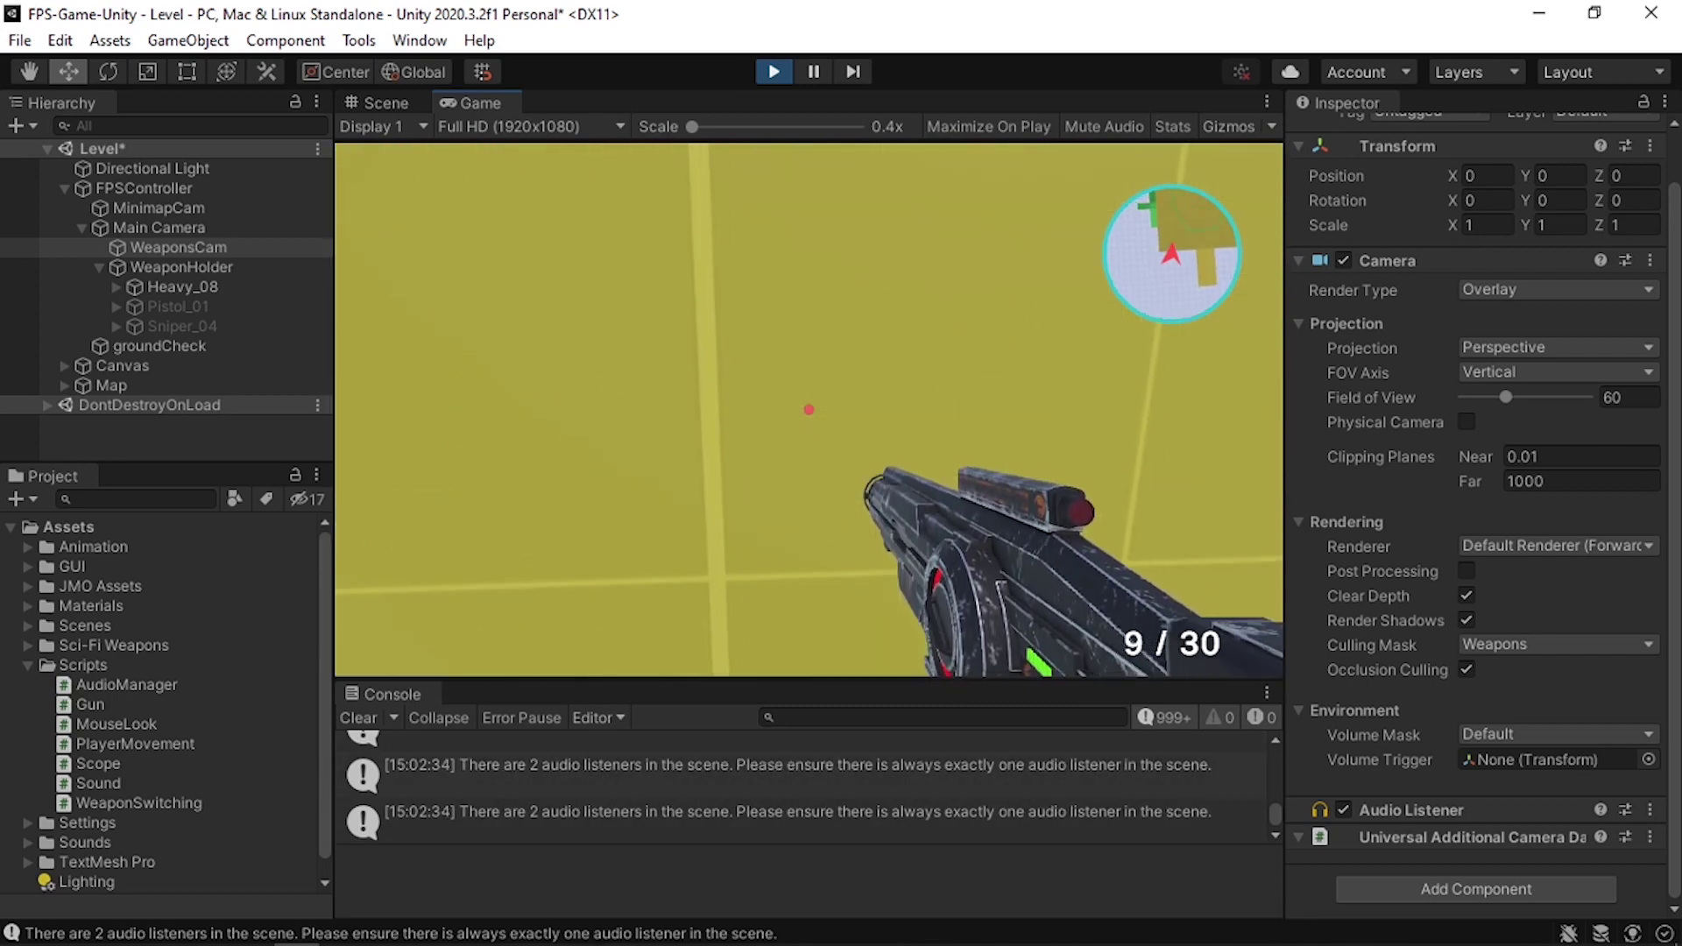
key(s)
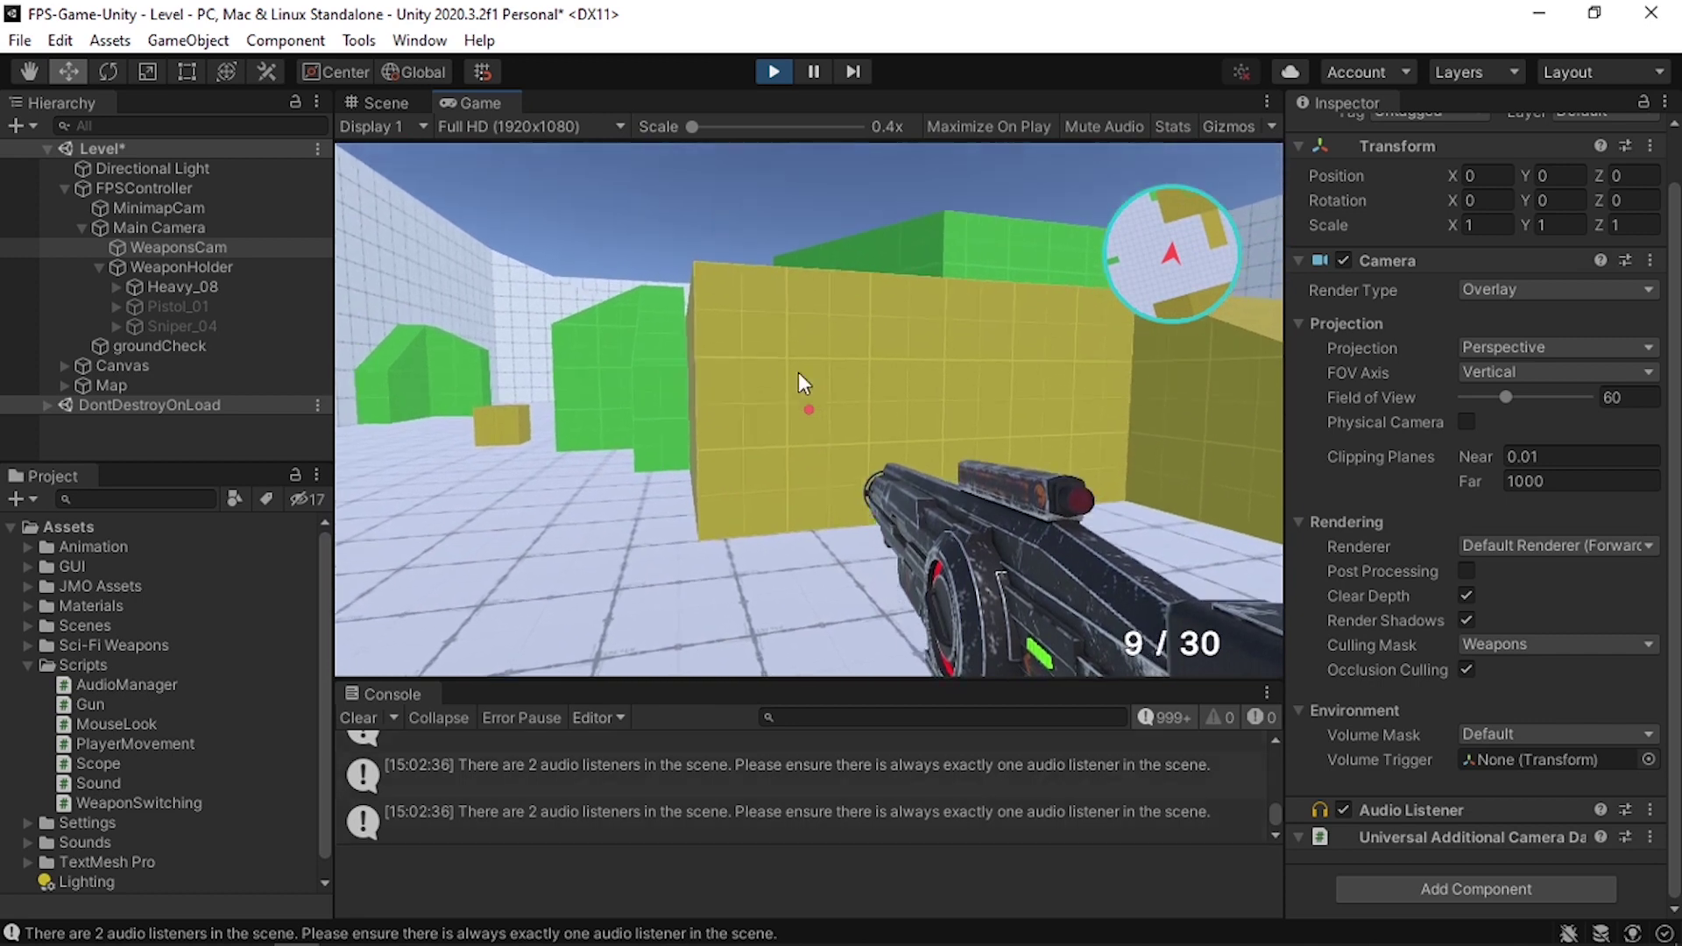
click(776, 71)
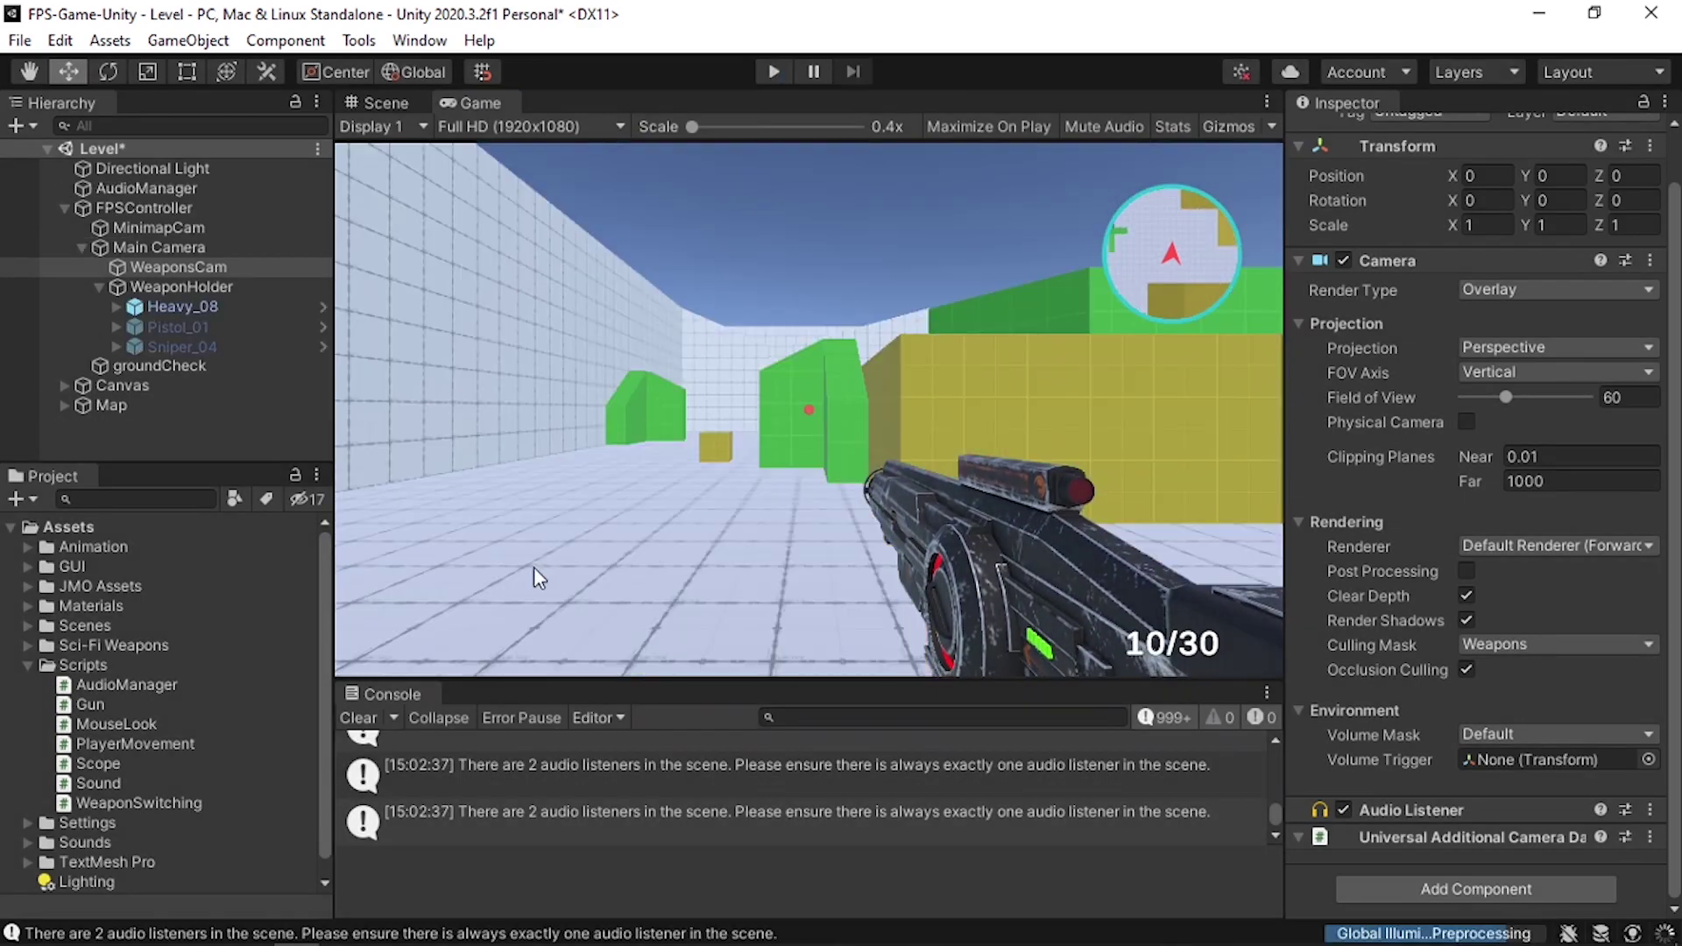
- Remove the Audio Listener component from WeaponsCam and select FPSController
click(224, 270)
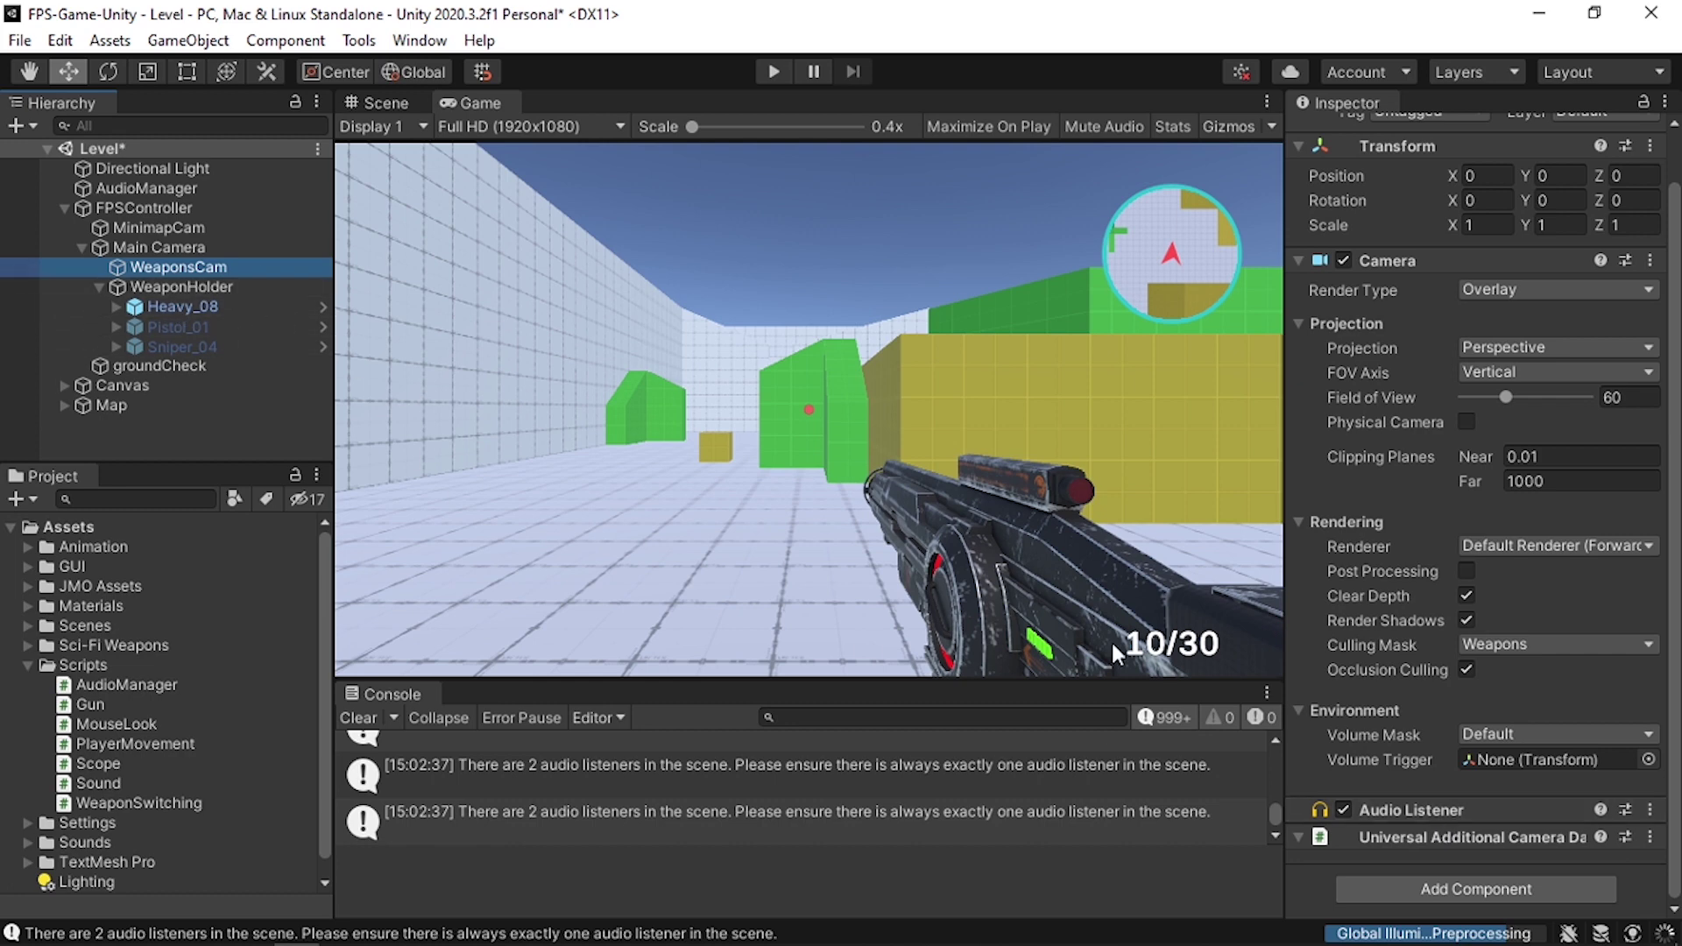
right_click(1458, 813)
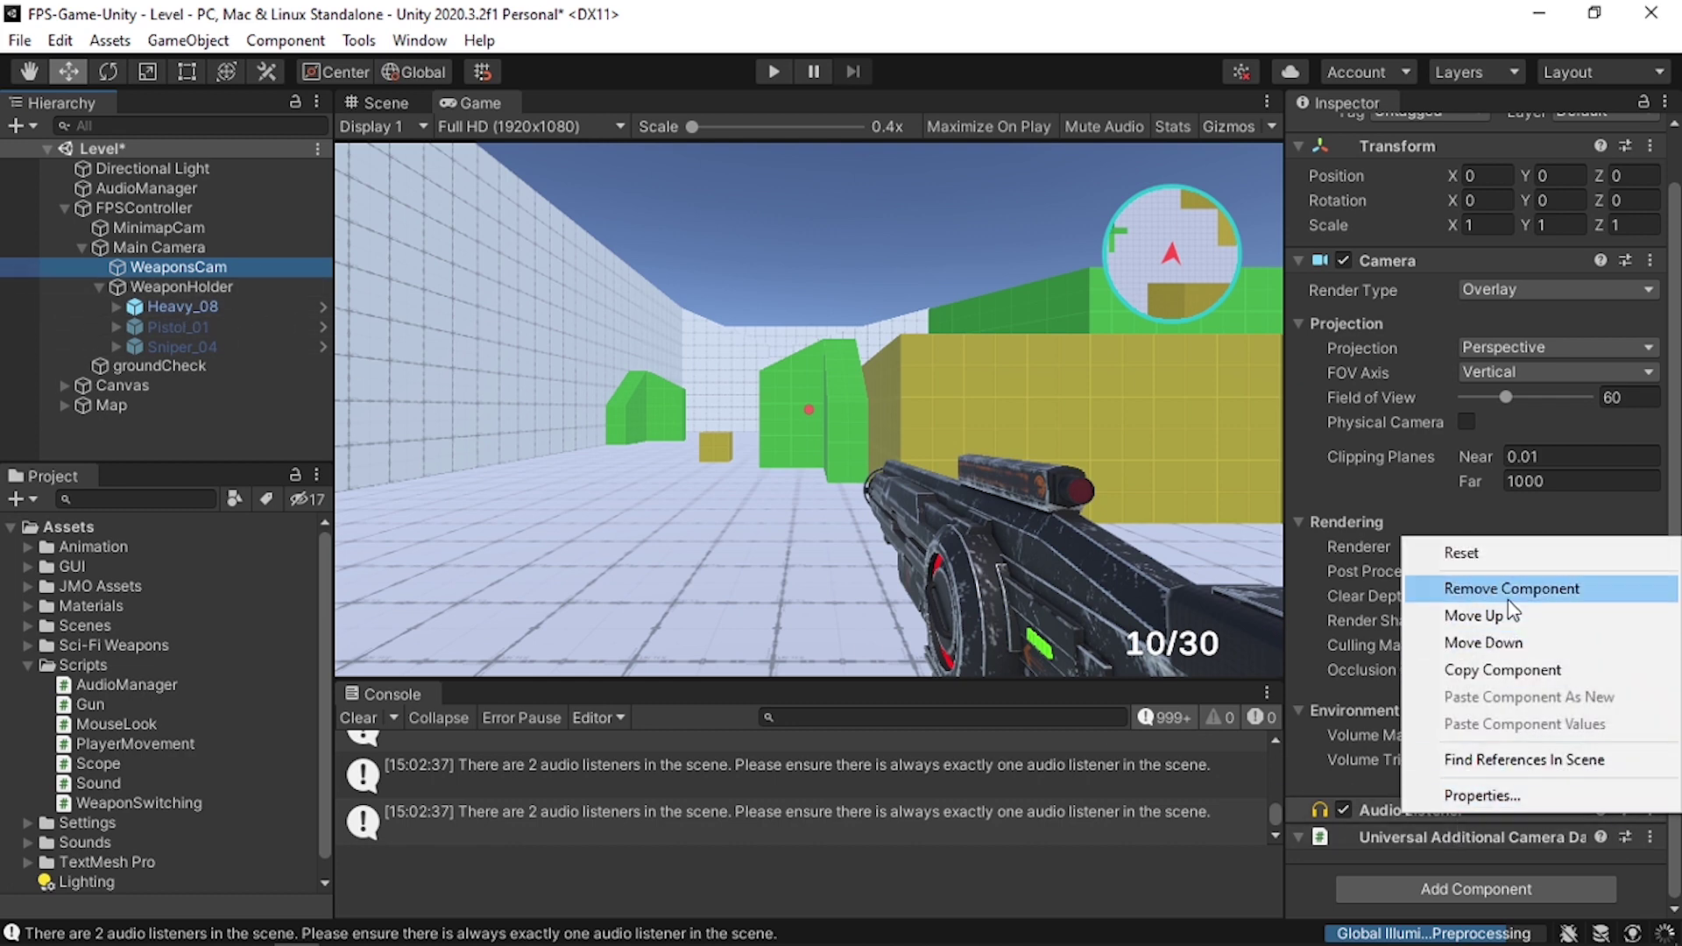
click(1505, 588)
click(209, 208)
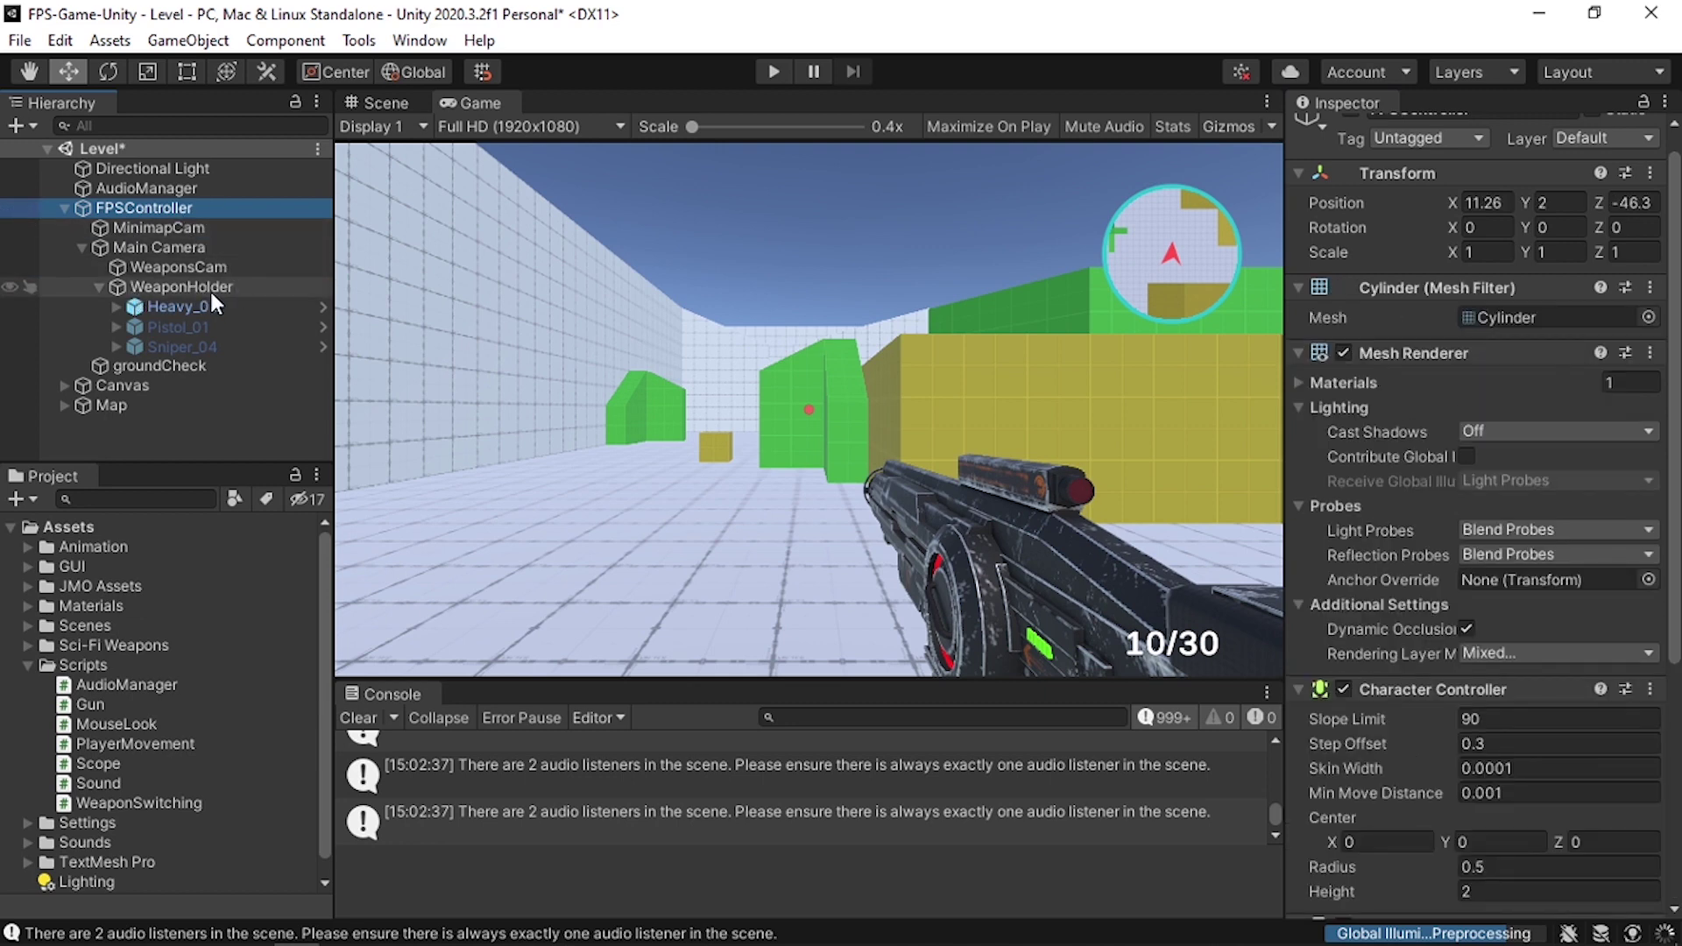
- Duplicate FPSController, then deactivate the original and collapse its hierarchy
key(ctrl+d)
click(207, 207)
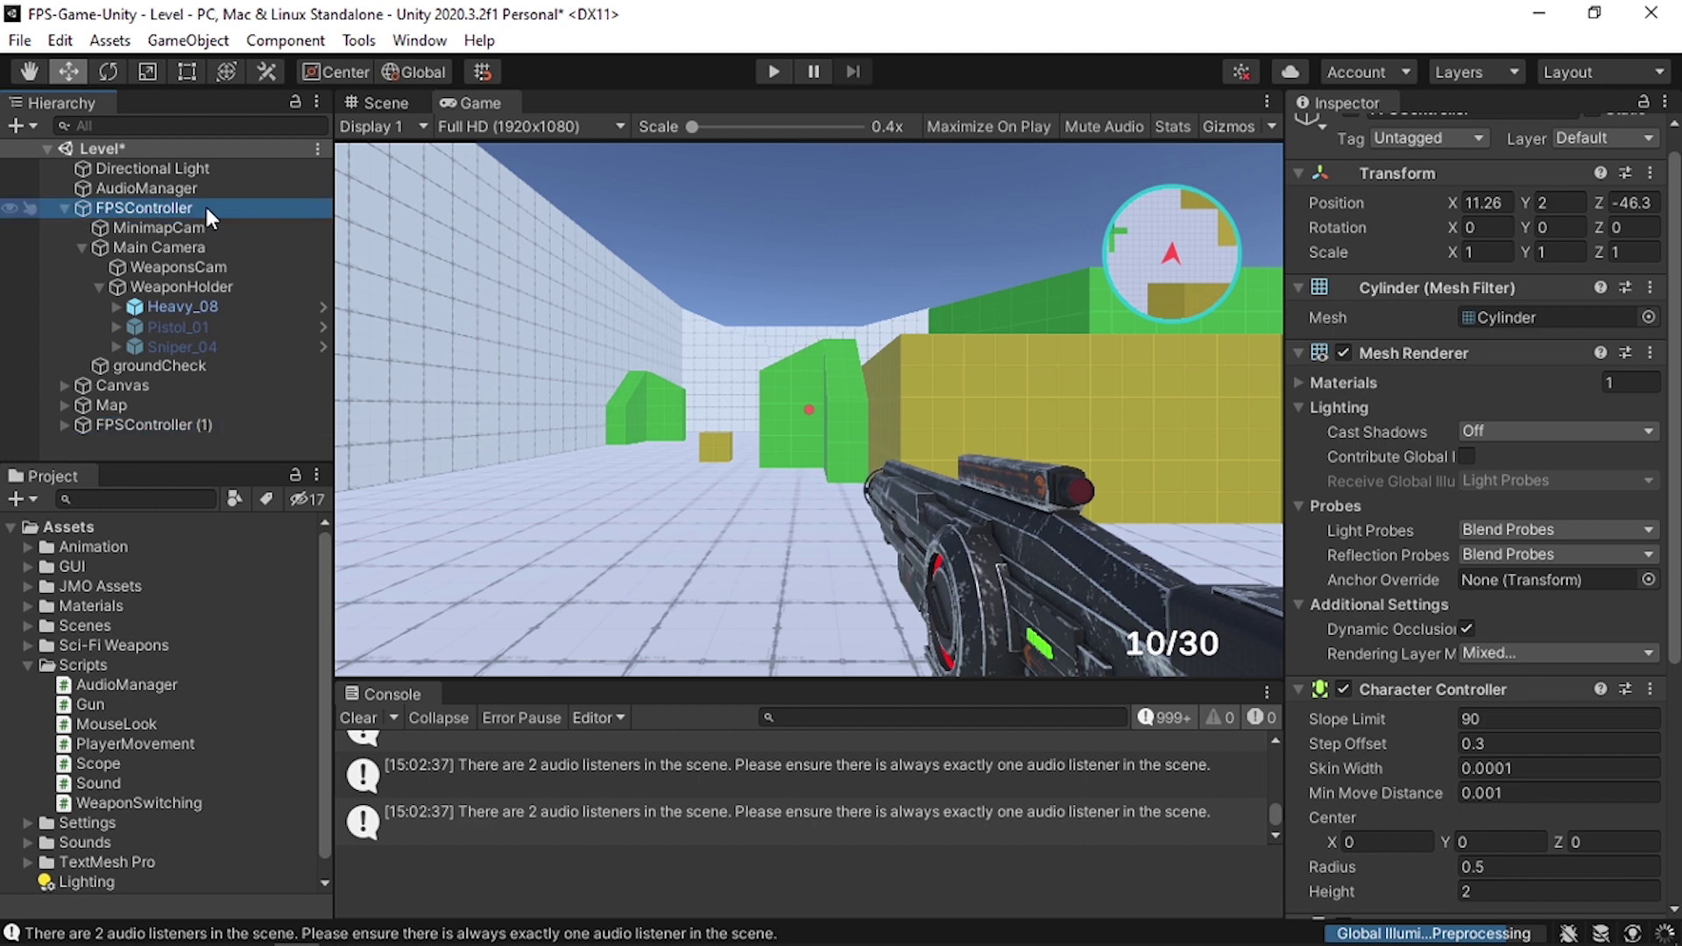
scroll(1352, 170, up, 1)
click(1353, 138)
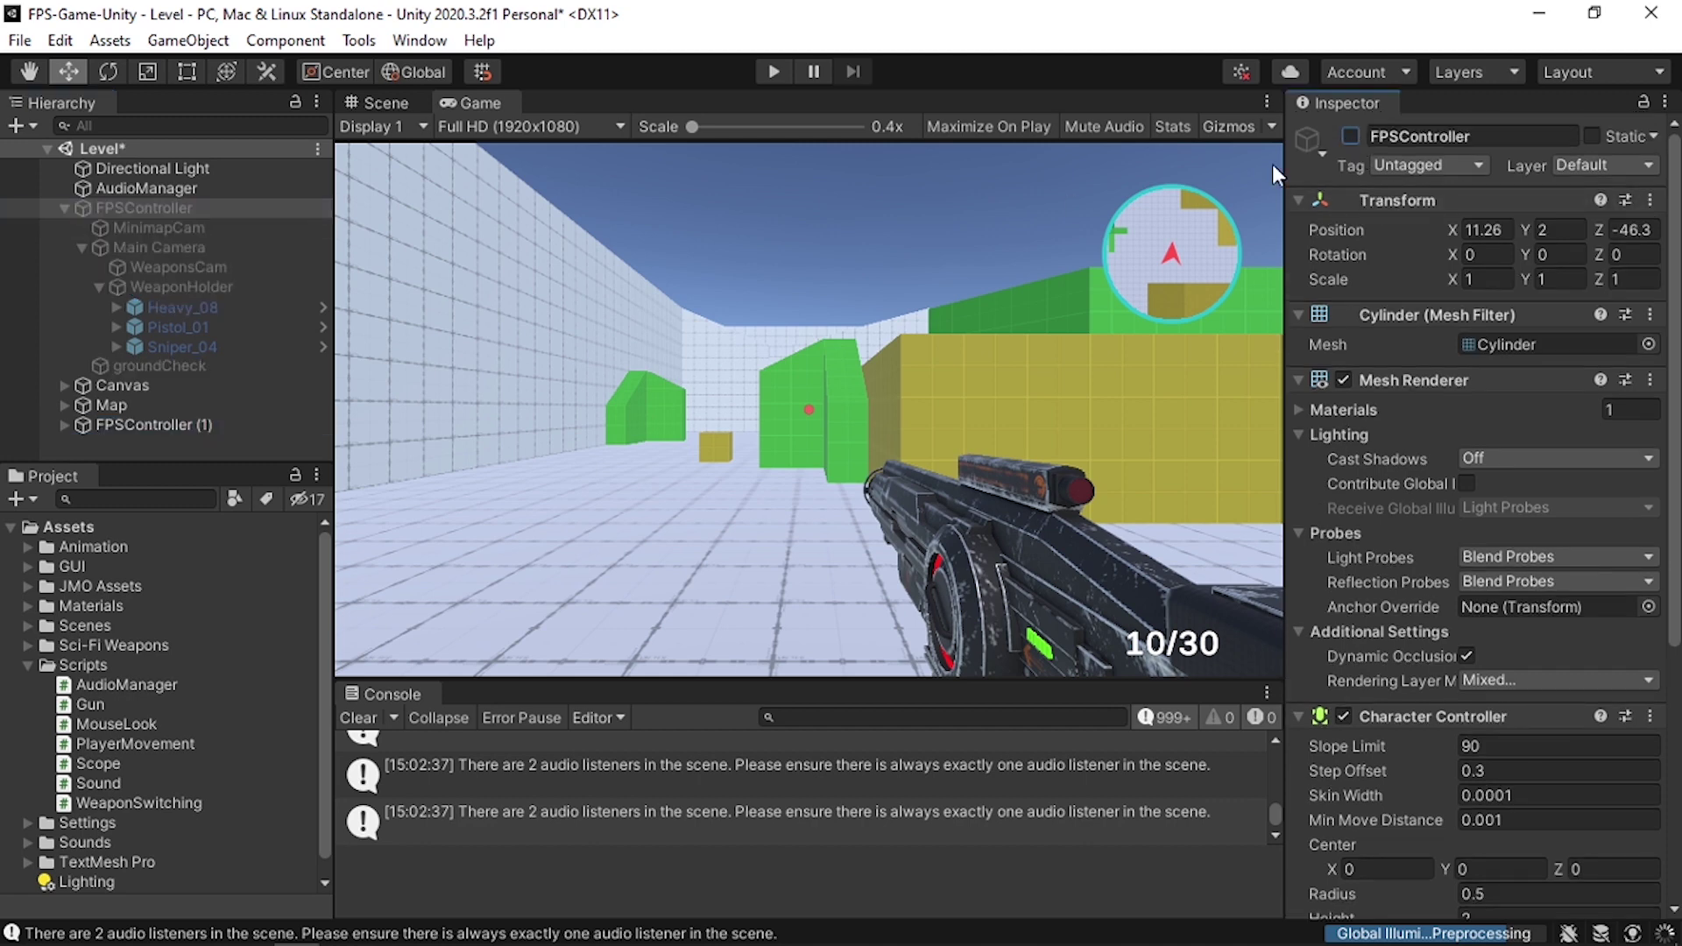
click(63, 208)
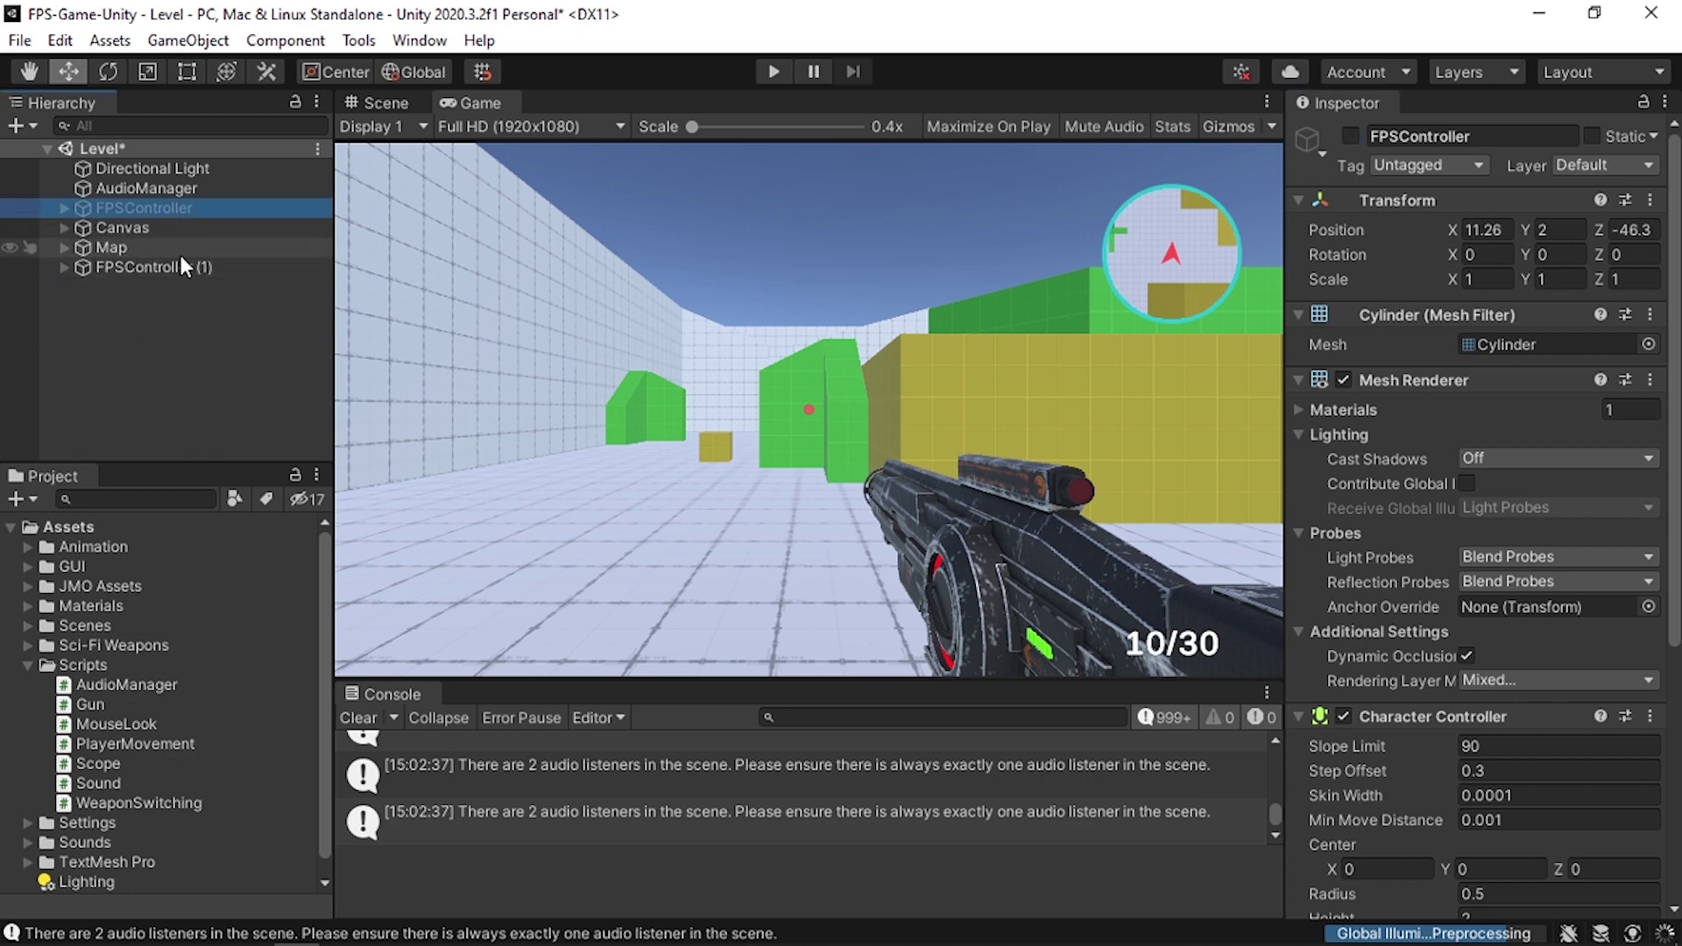
- Rename the duplicated controller FPSController (1) as FPSRobot
click(180, 271)
key(F2)
text(F)
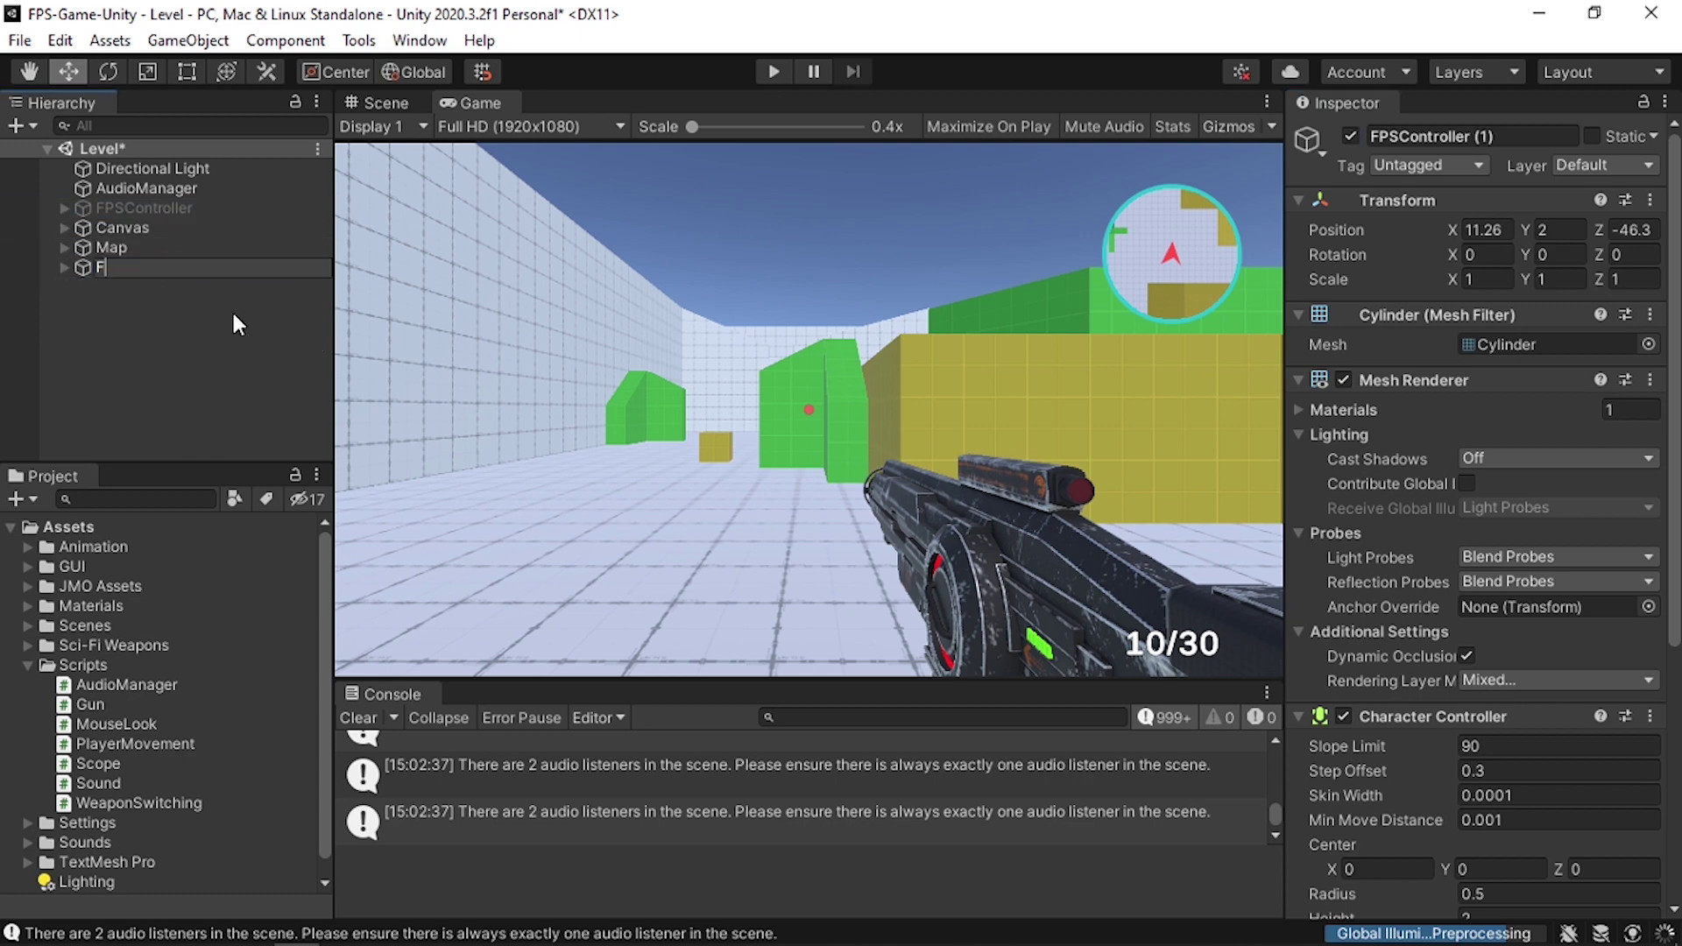
text(PSRobot)
key(Return)
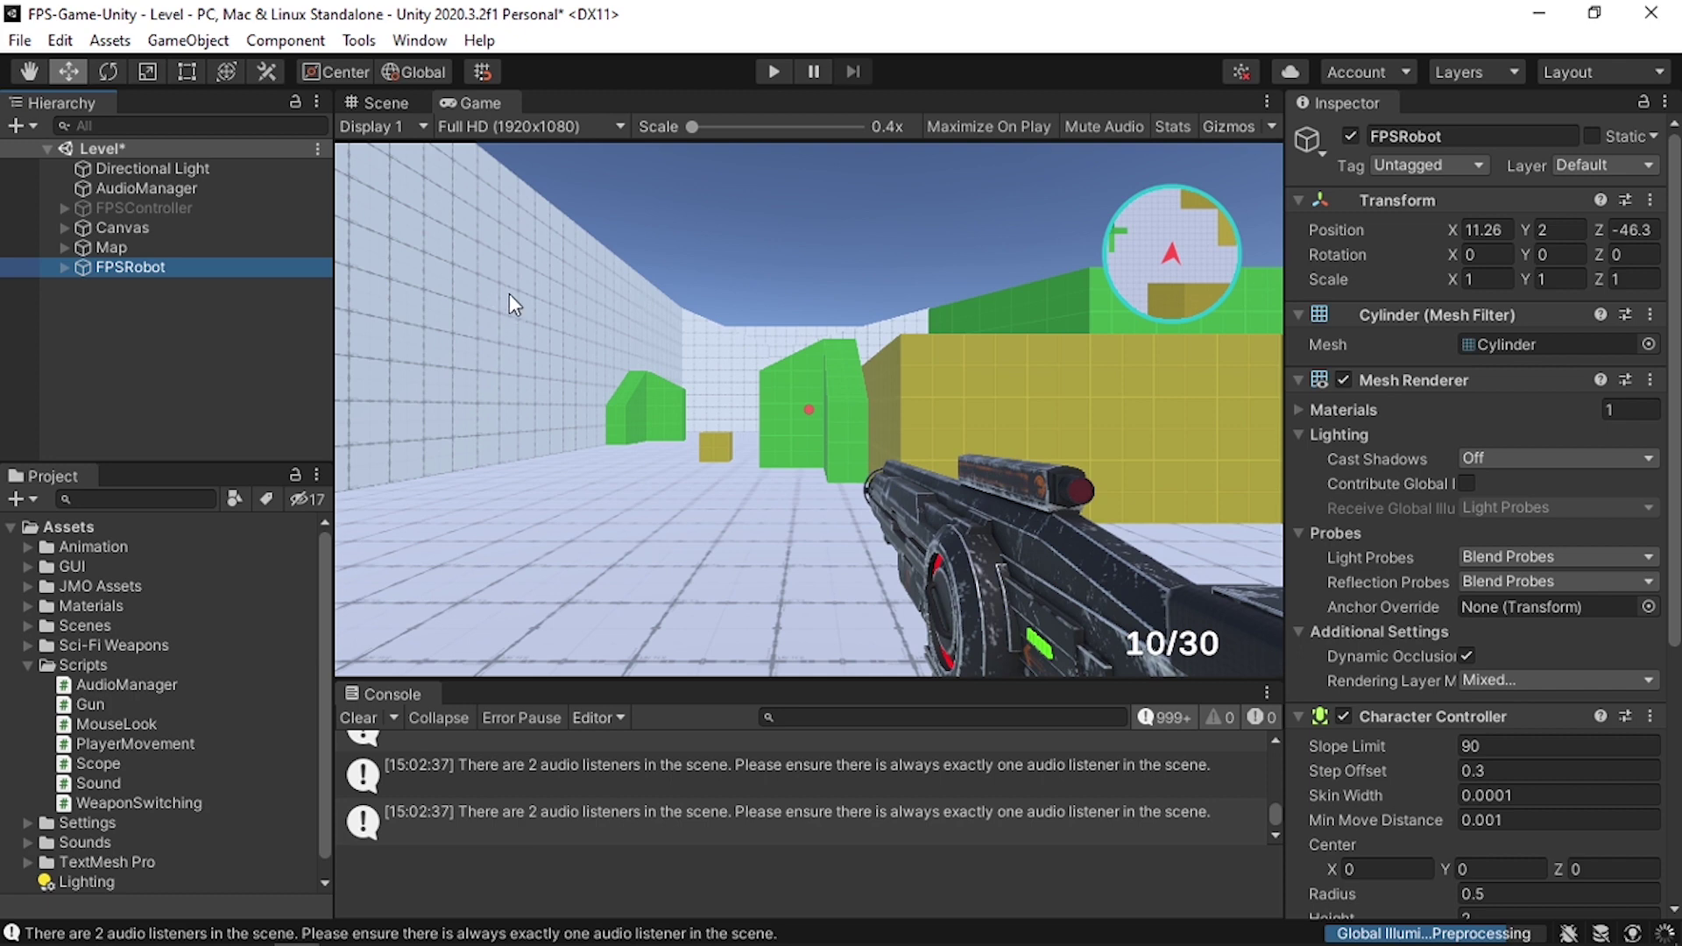
- Open the Unity Asset Store website and search for SciFiWarriorPBRHPPolyart
click(439, 42)
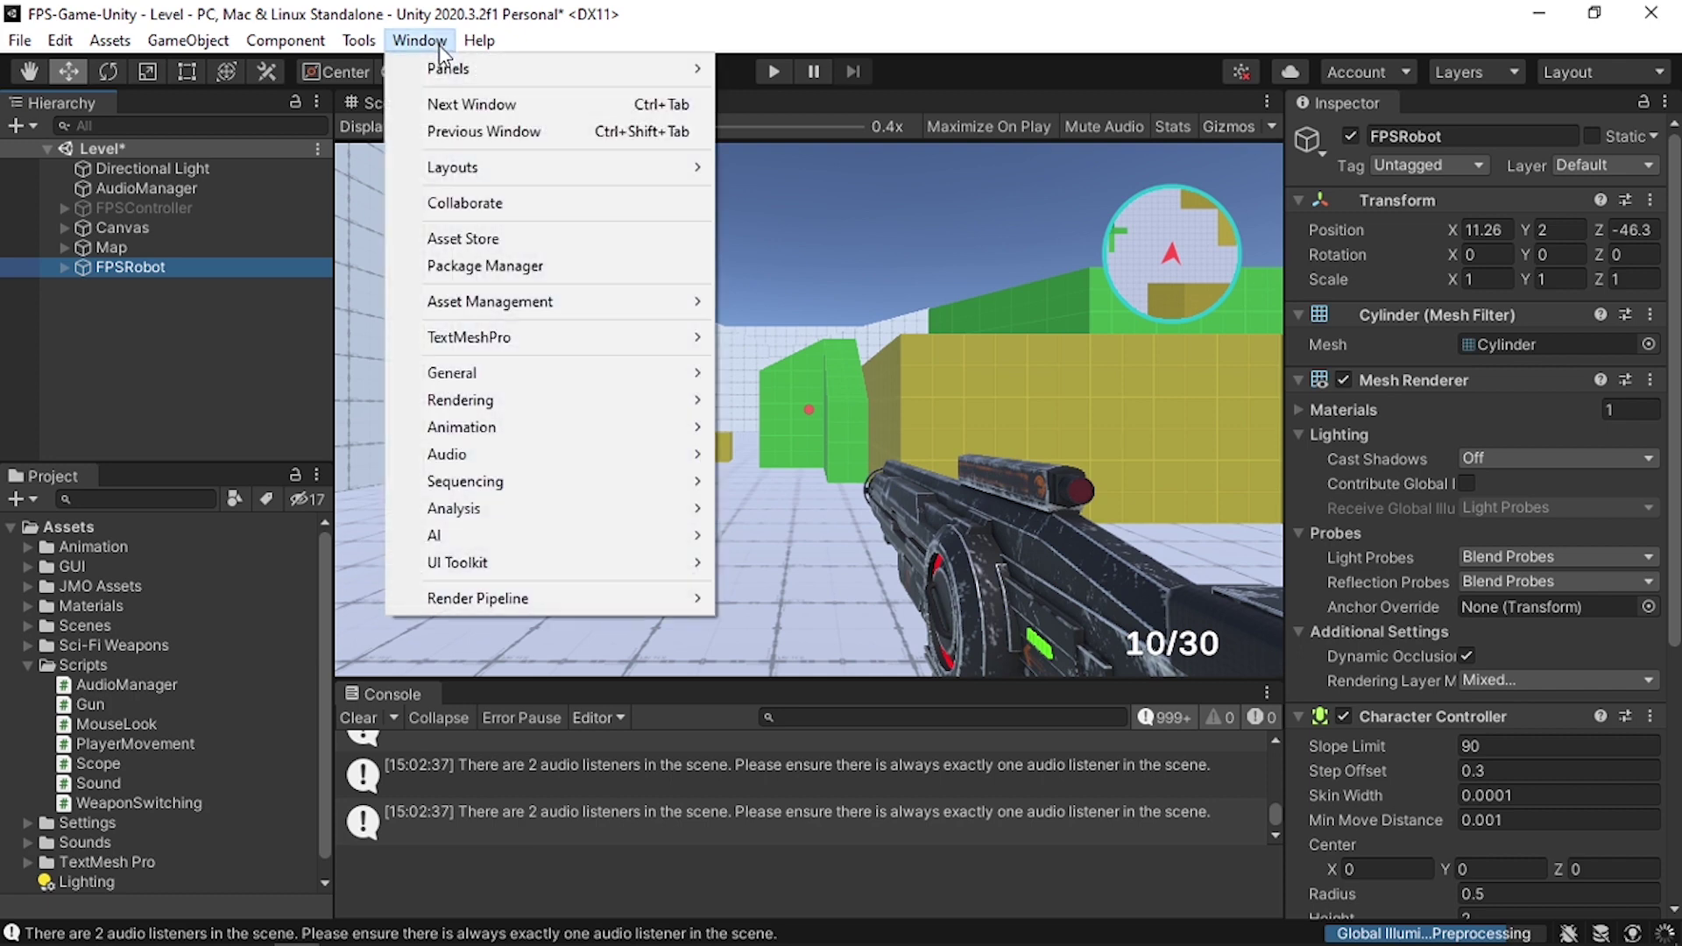
click(515, 245)
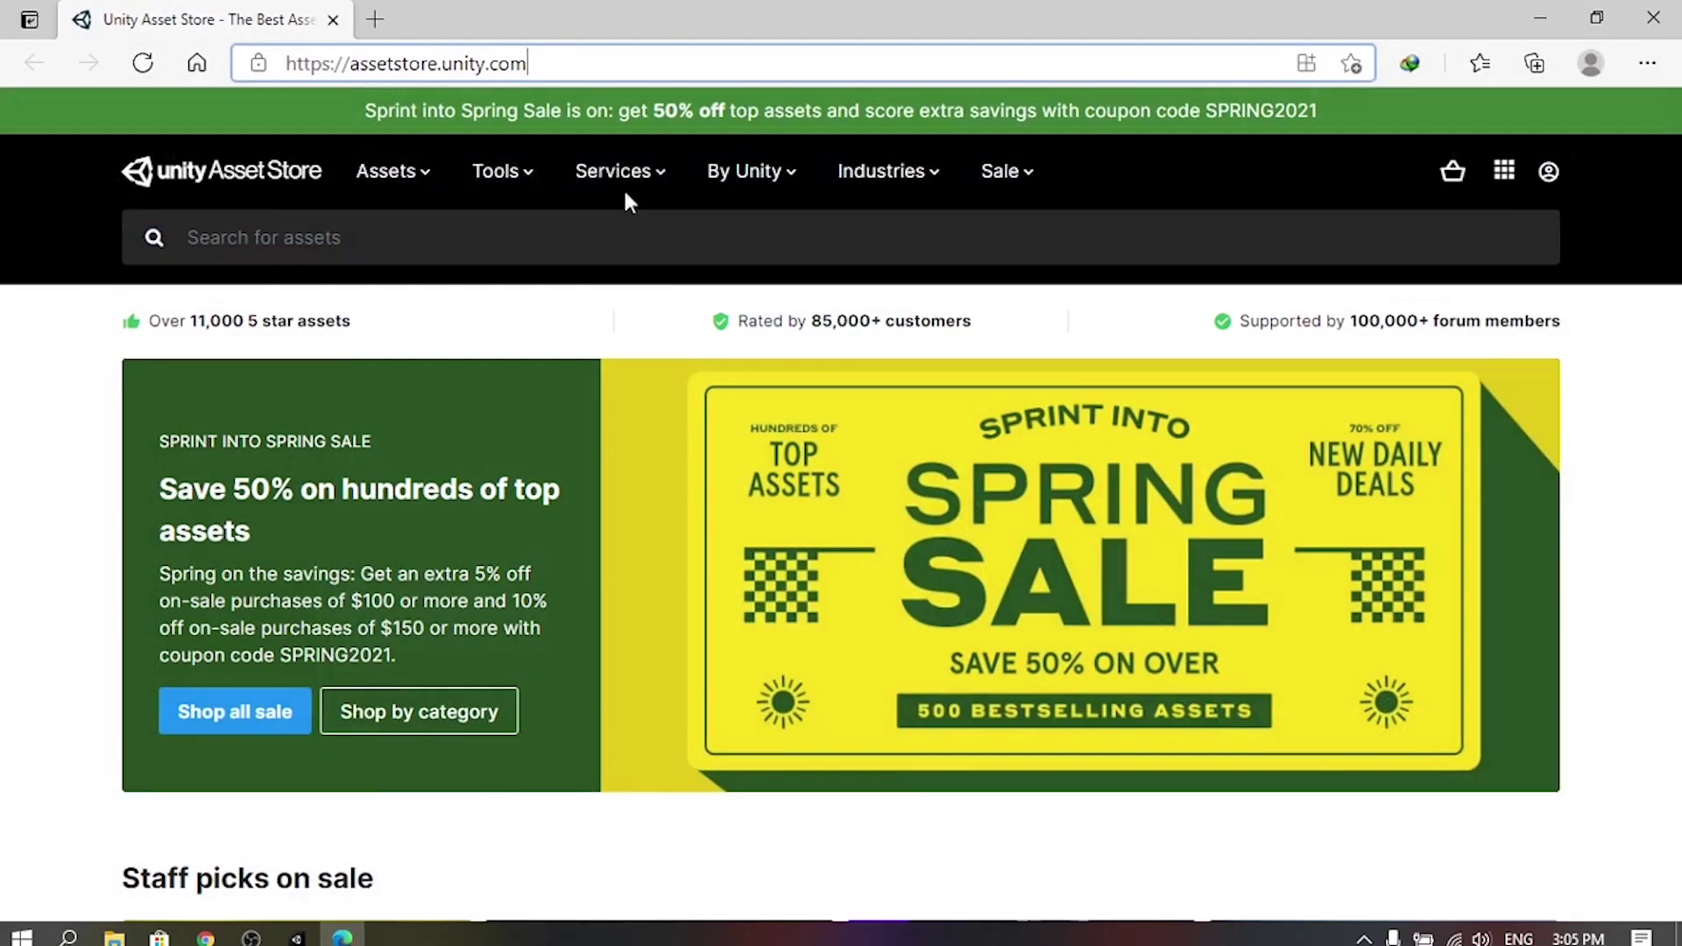
drag(571, 64, 120, 67)
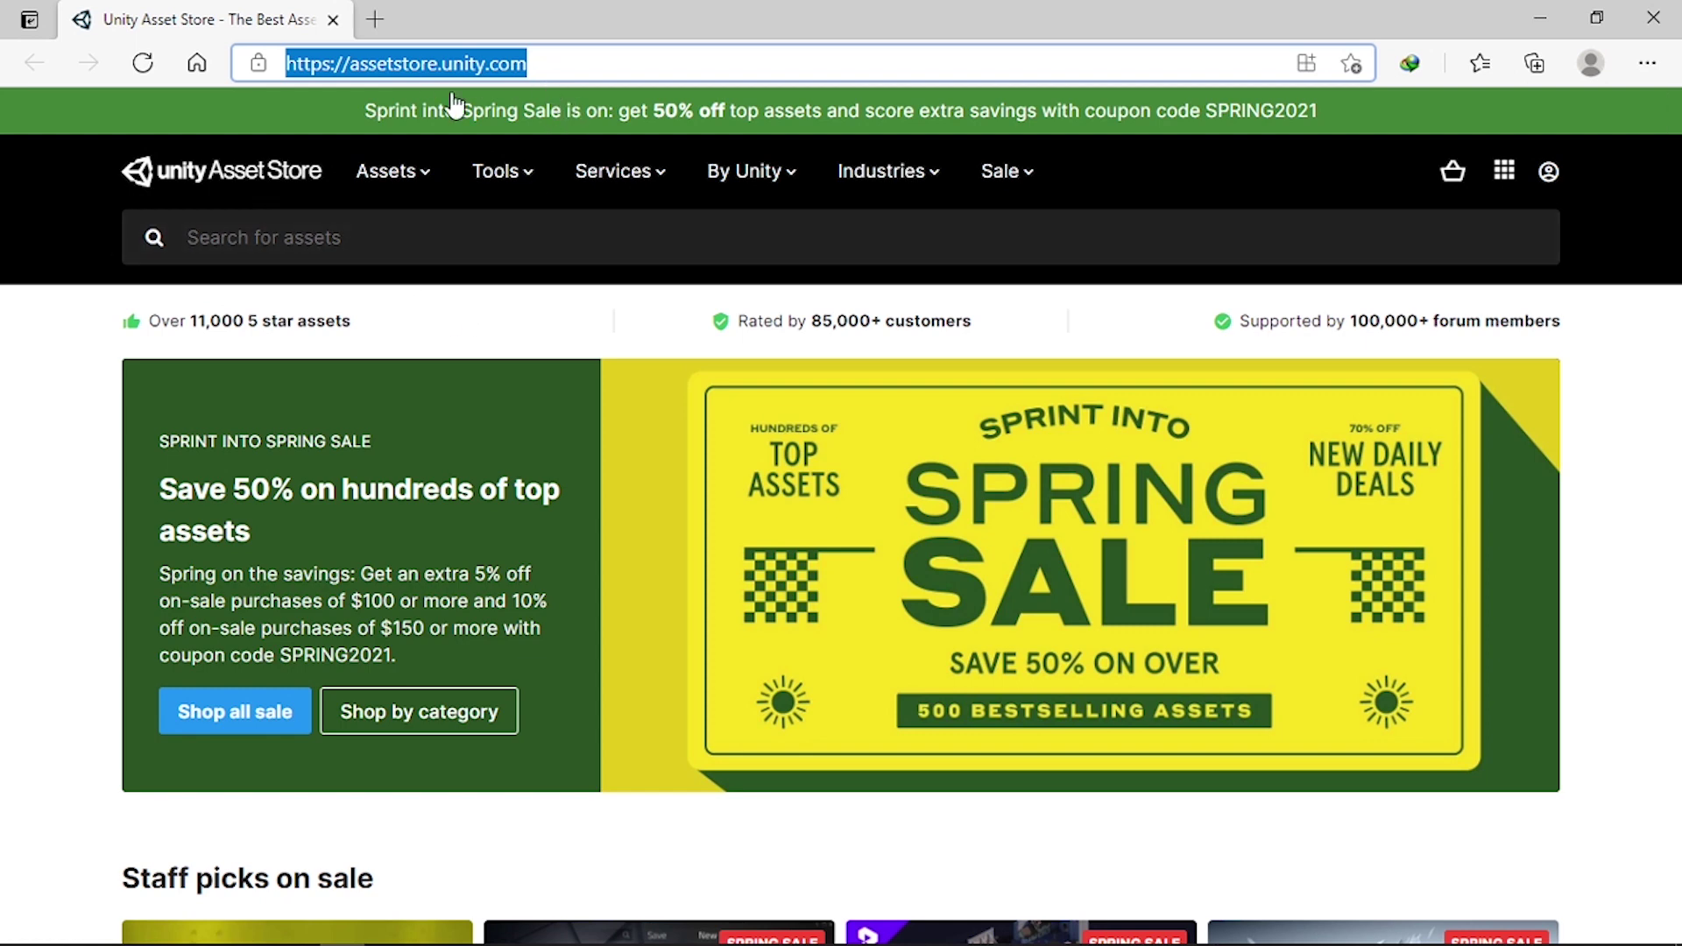
click(383, 237)
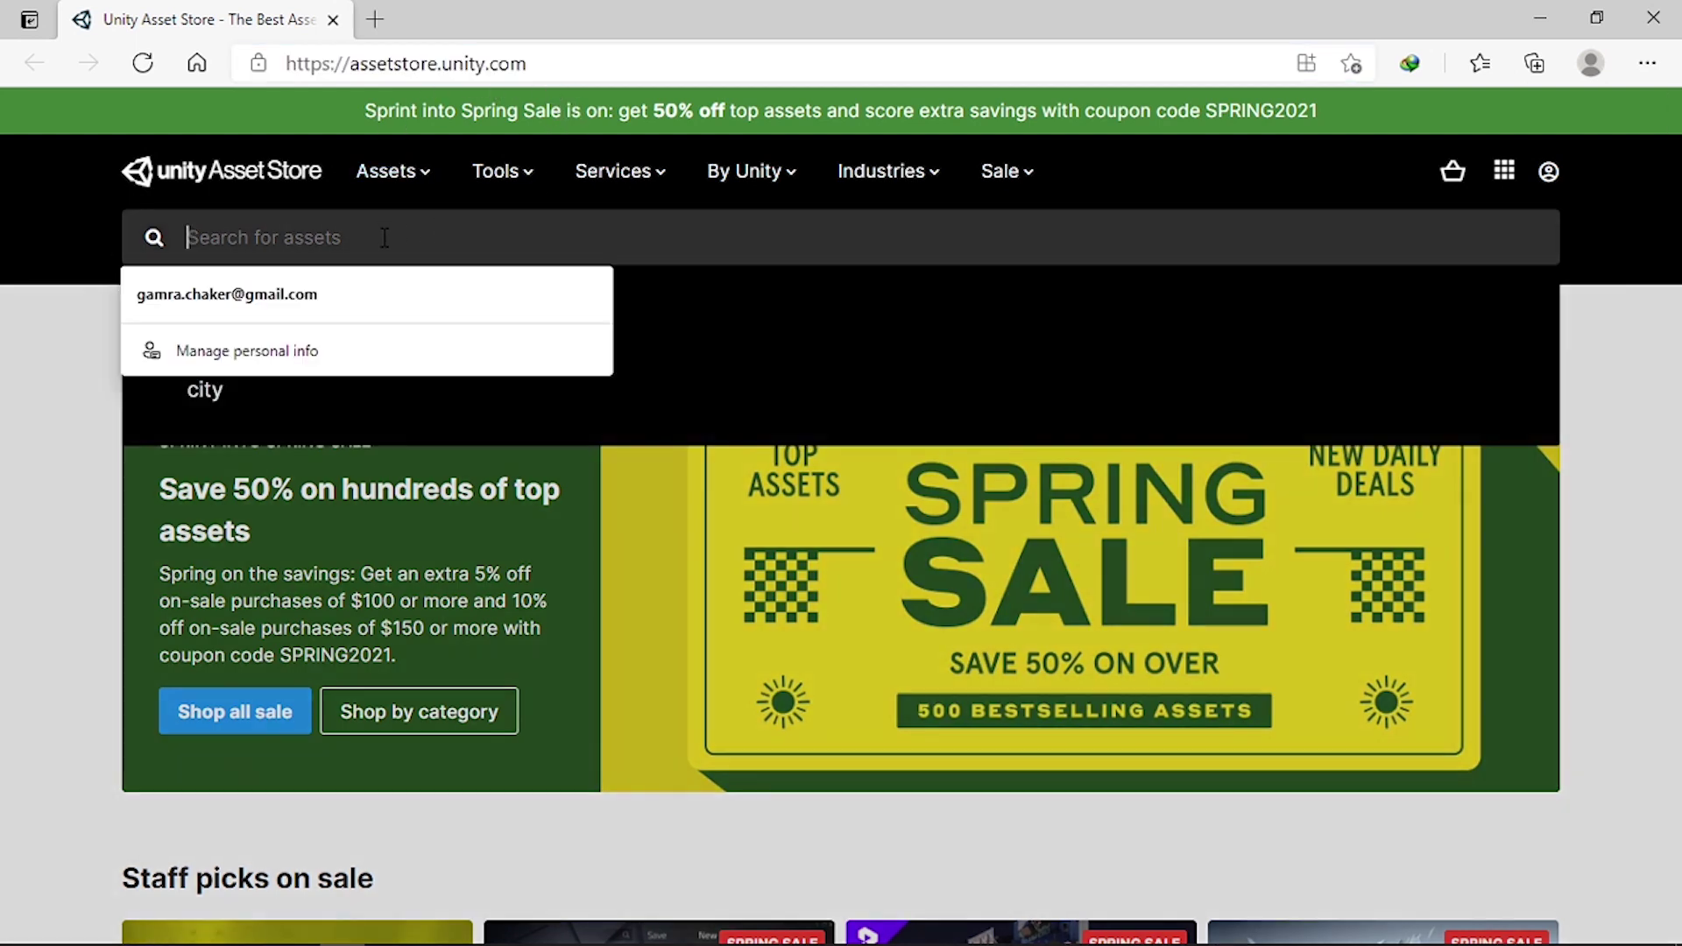
text(SciFiWarriorPBRHPPolyart)
key(Return)
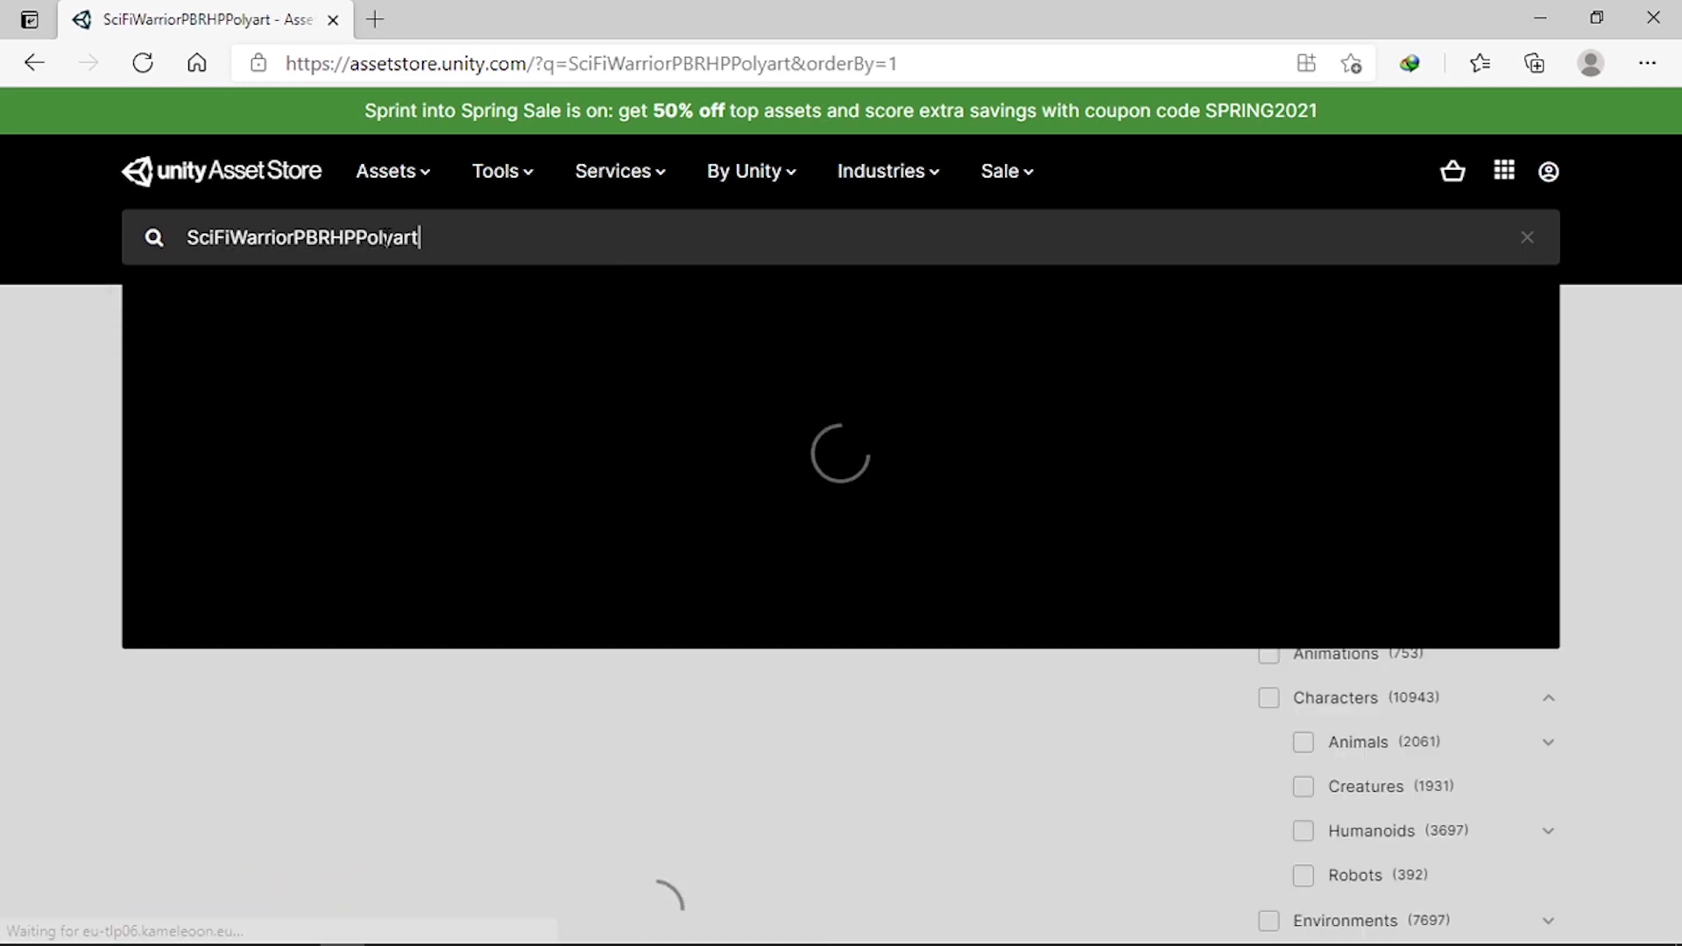
- Add the free Sci Fi Warrior PBR HP Polyart asset to My Assets and open it in Unity
mouse_move(334, 706)
click(278, 626)
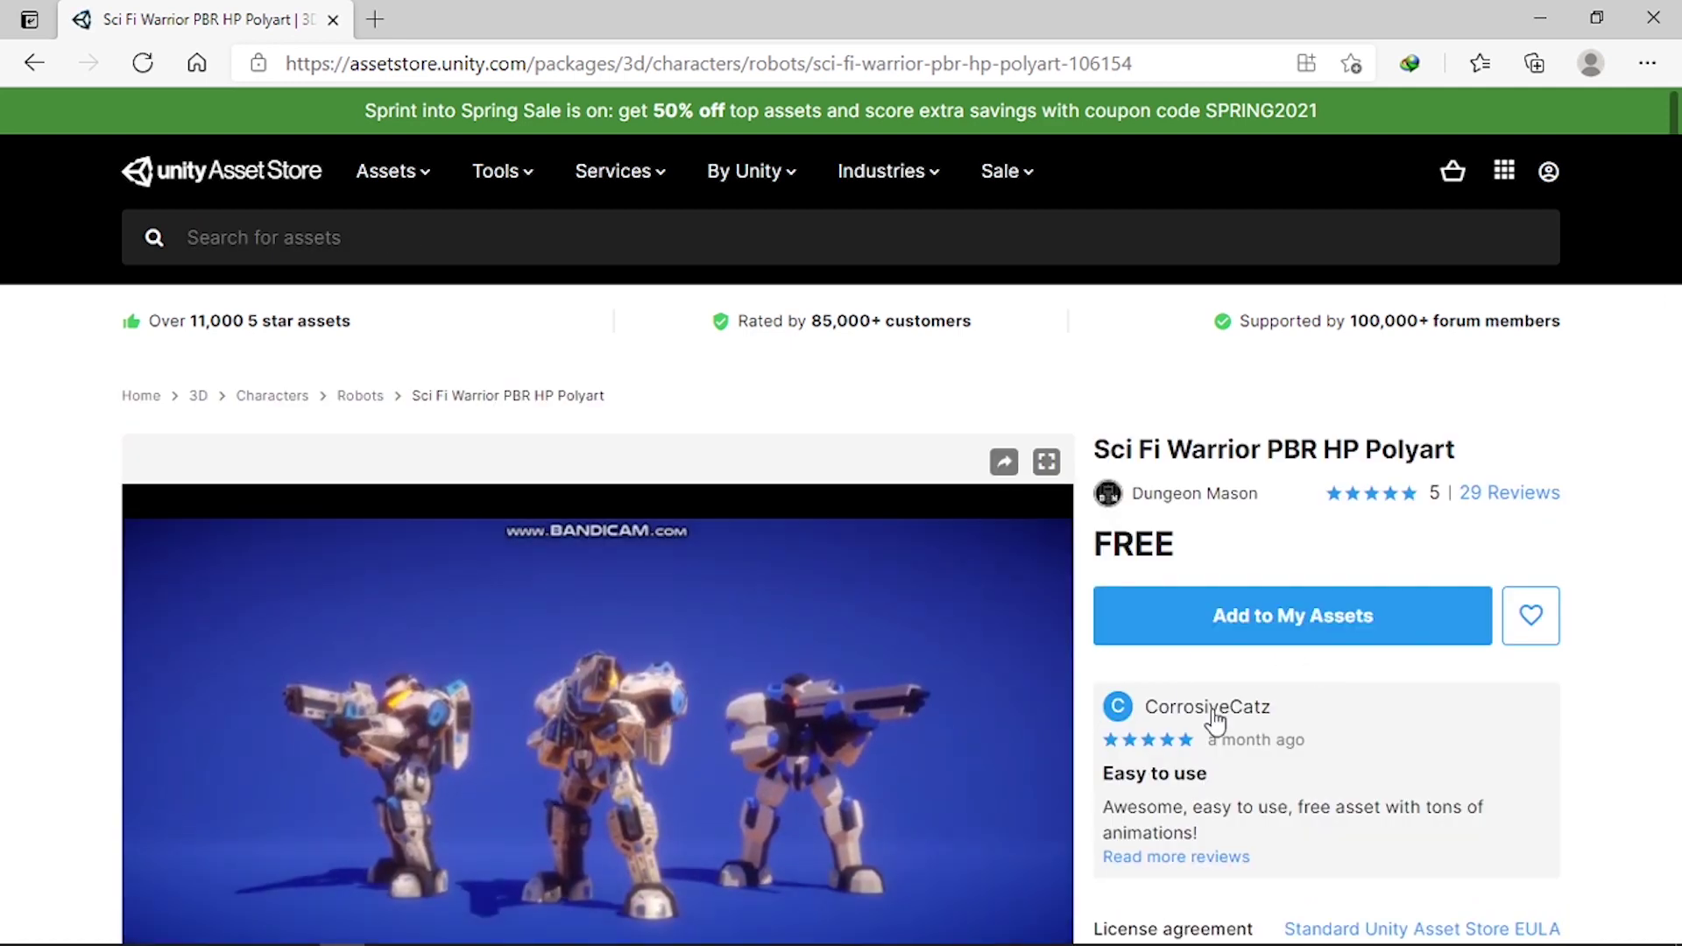
click(1336, 632)
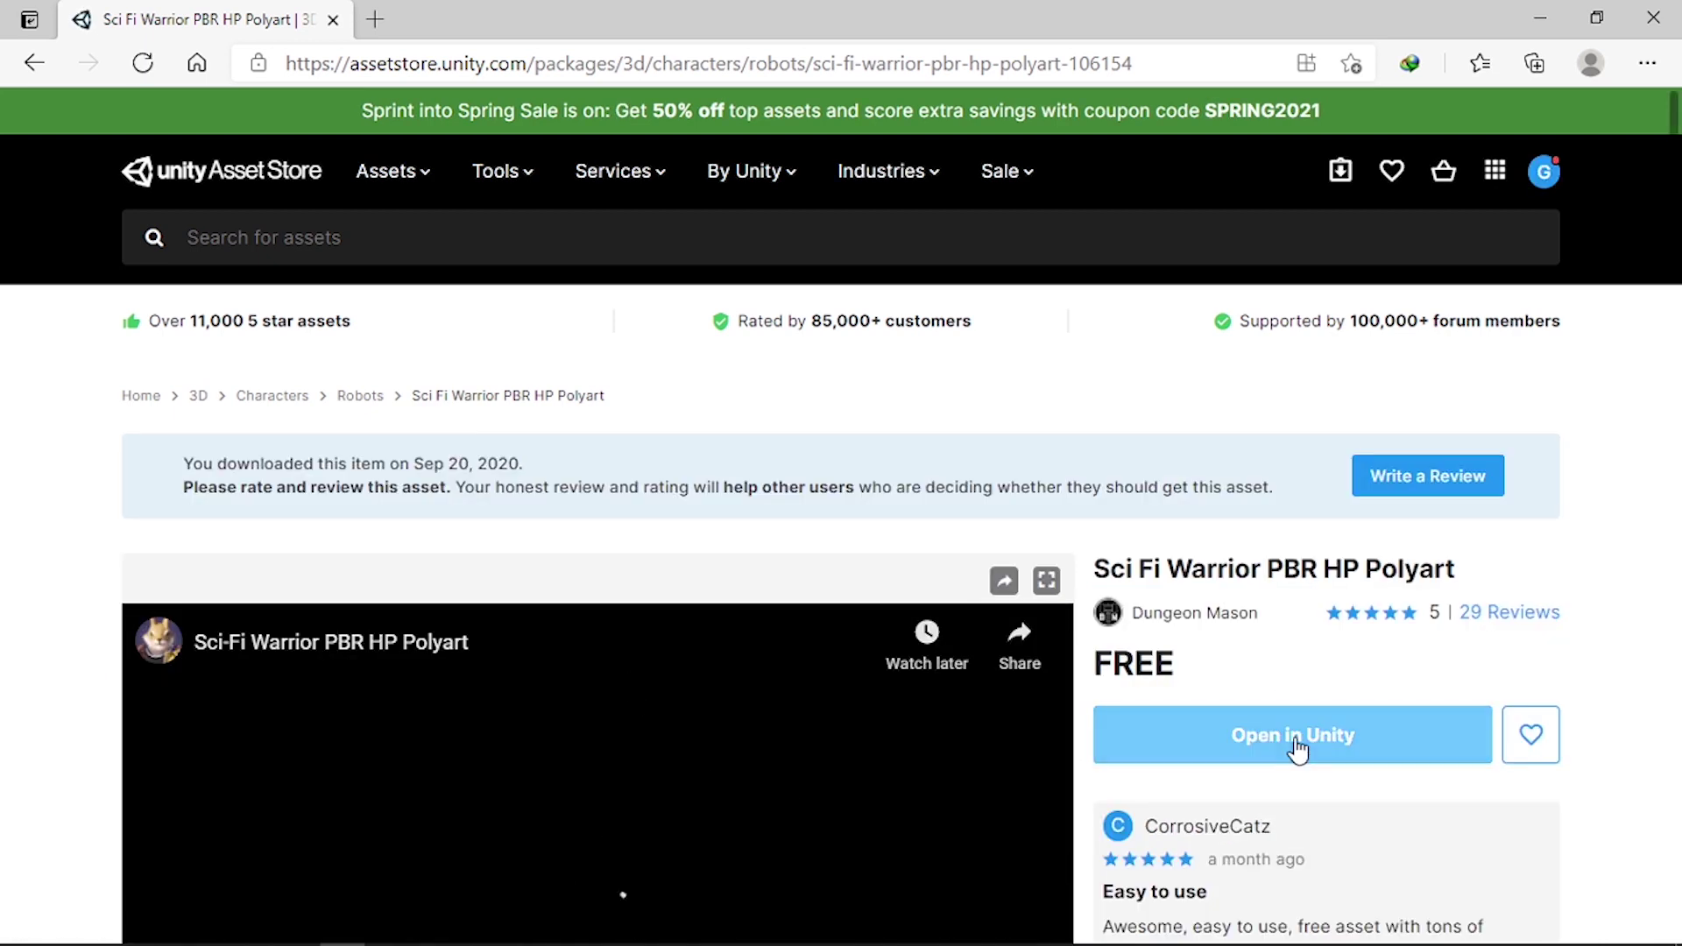
click(1295, 740)
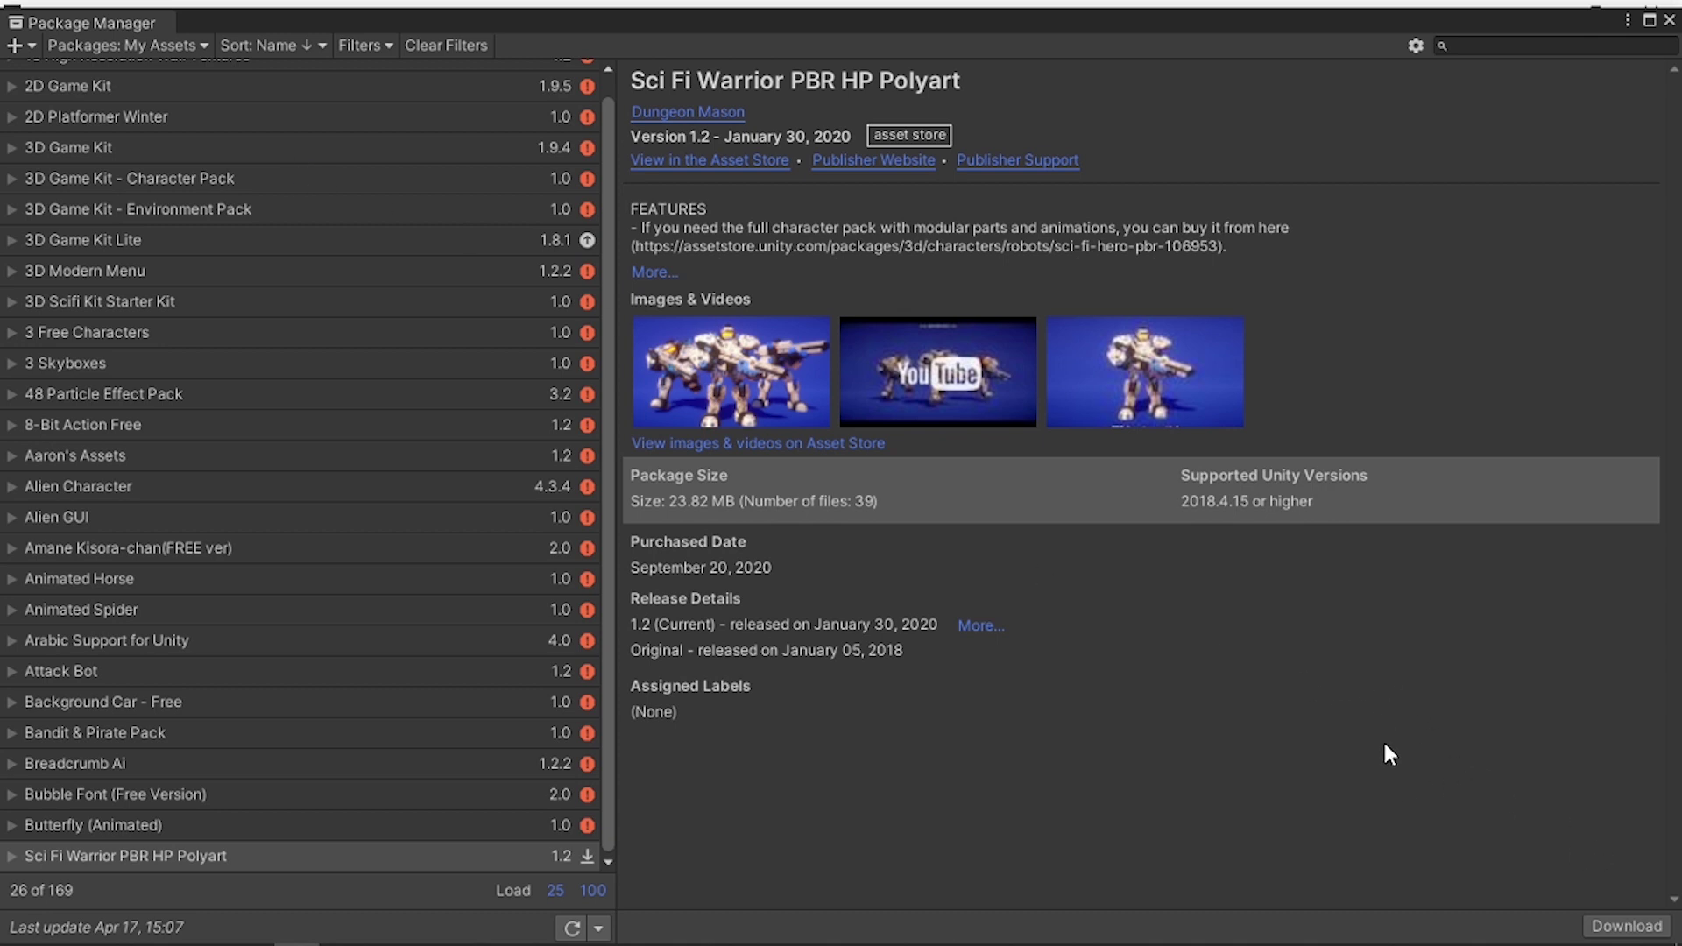
- Download the Sci Fi Warrior PBR HP Polyart package and import all of its files into the project
click(1645, 934)
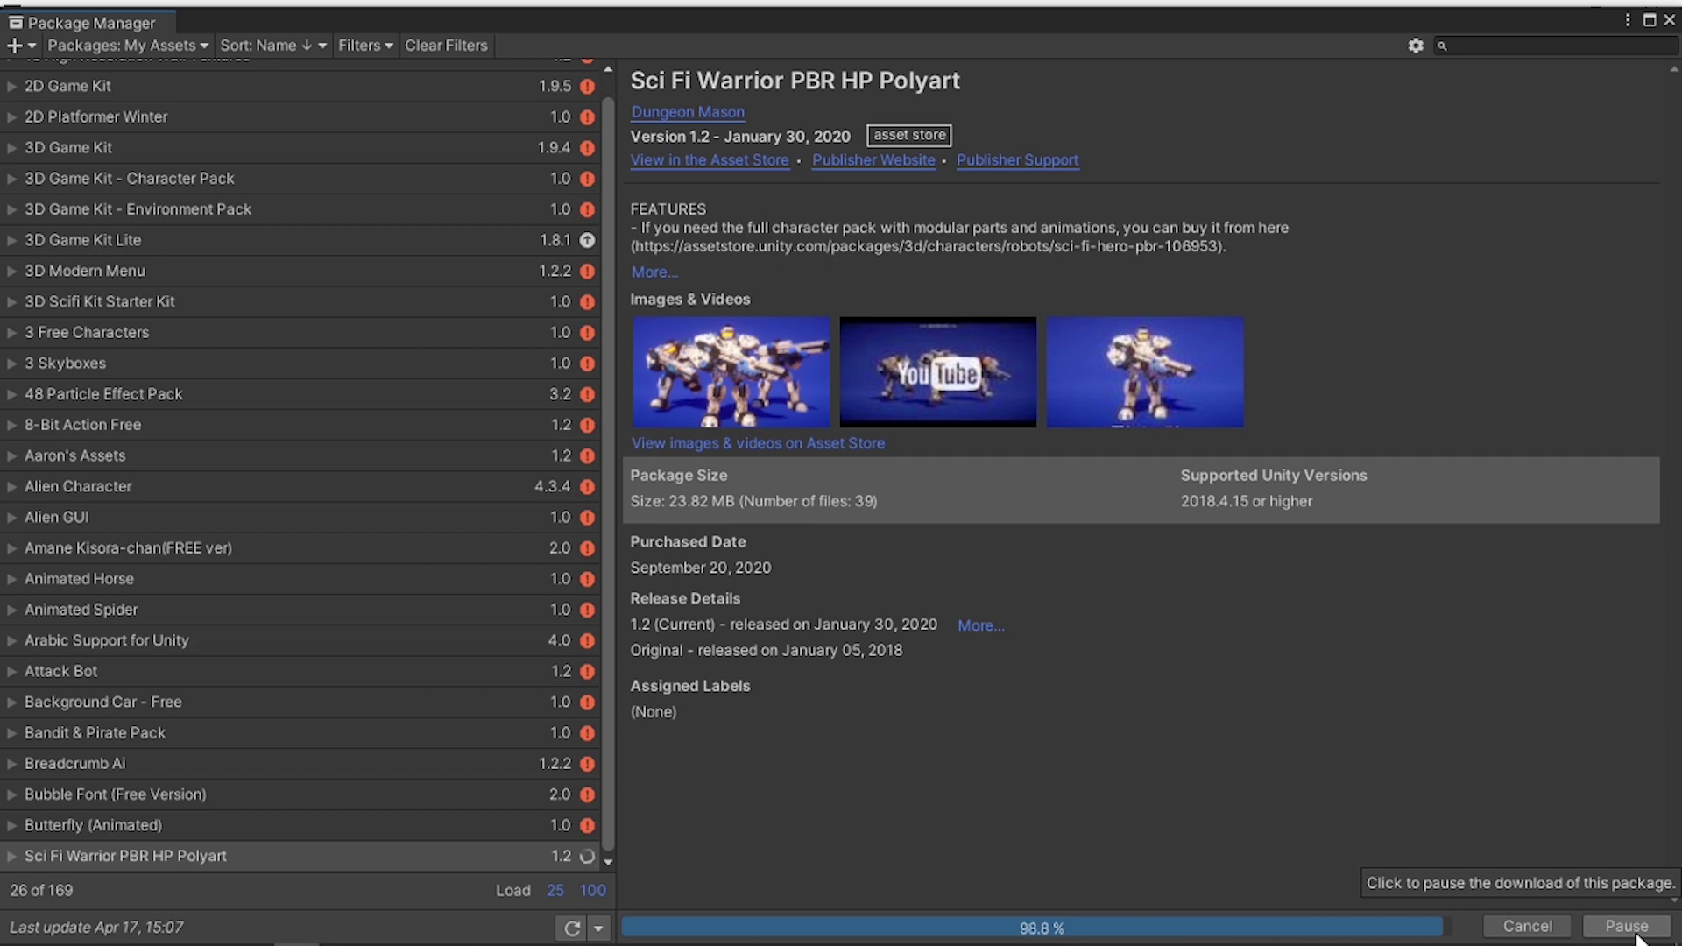
click(1645, 930)
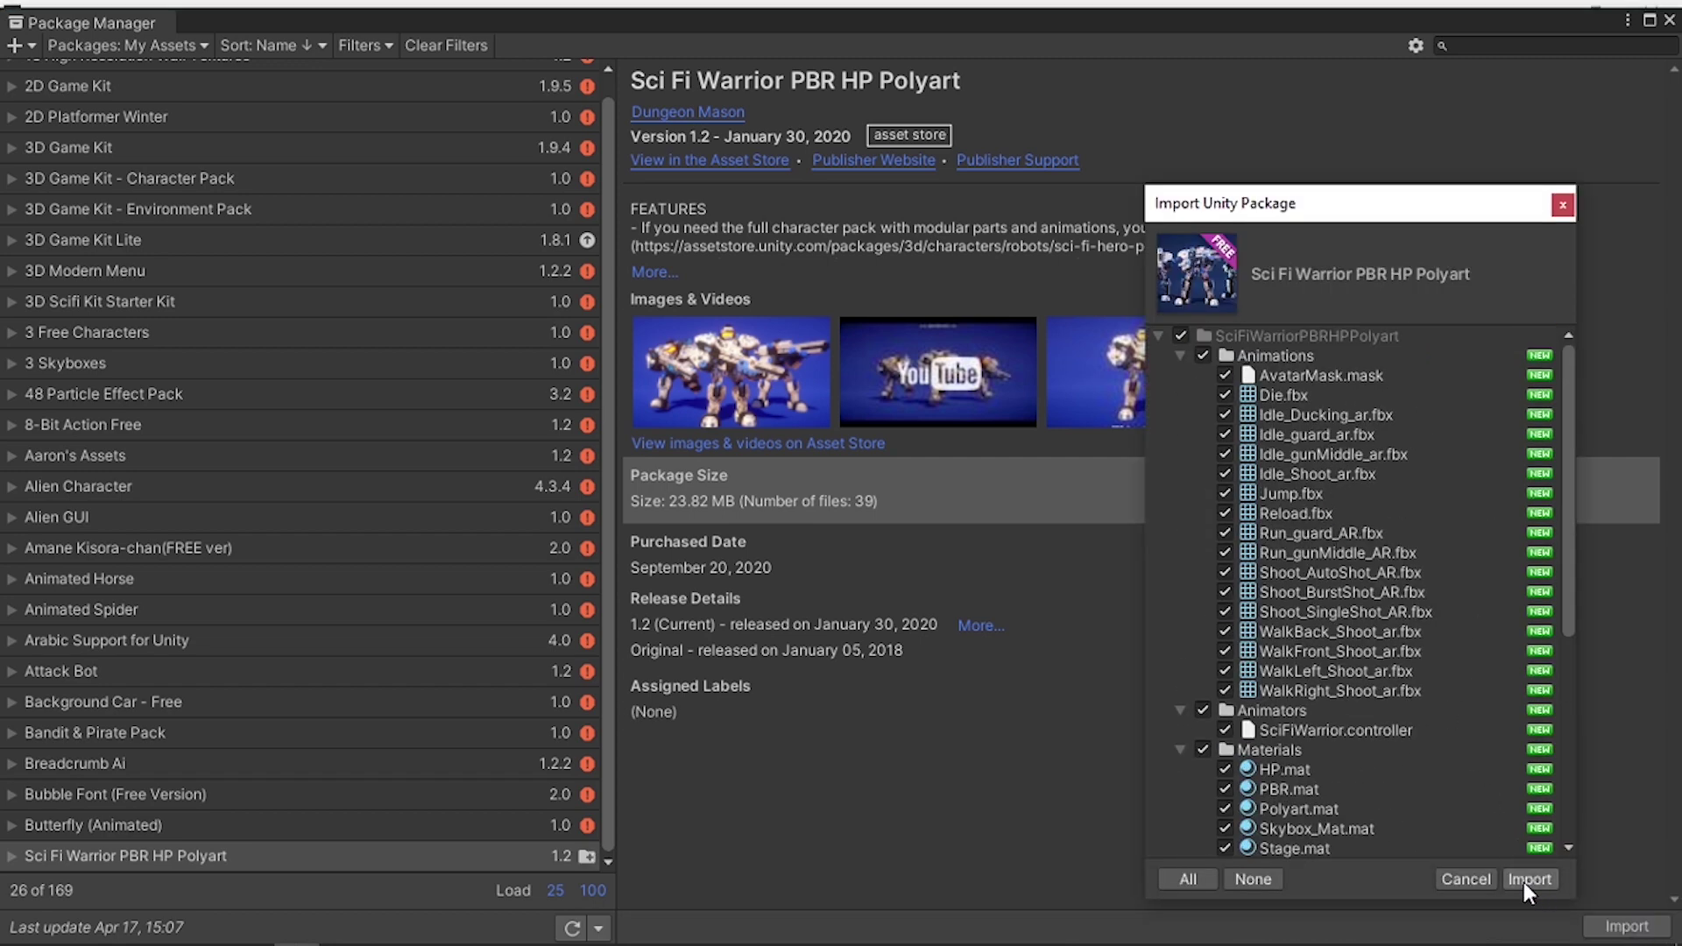
click(1530, 879)
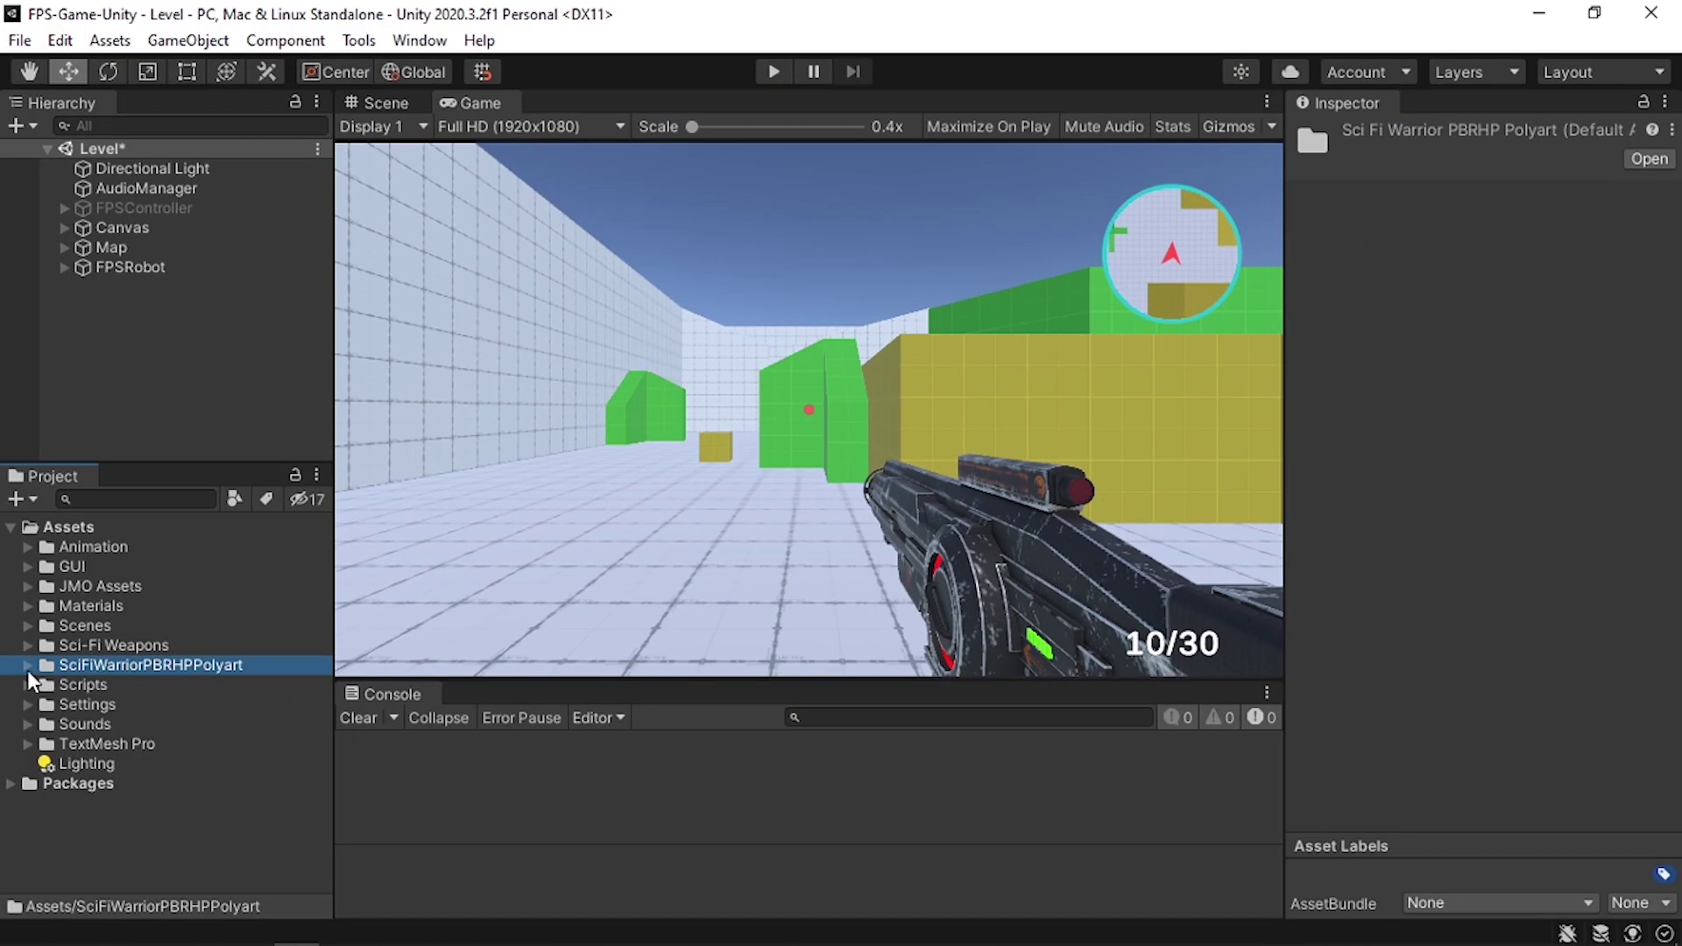
- Preview the HPCharacter, PBRCharacter and PolyartCharacter prefabs in the SciFiWarriorPBRHPPolyart folder
click(28, 667)
scroll(121, 785, down, 2)
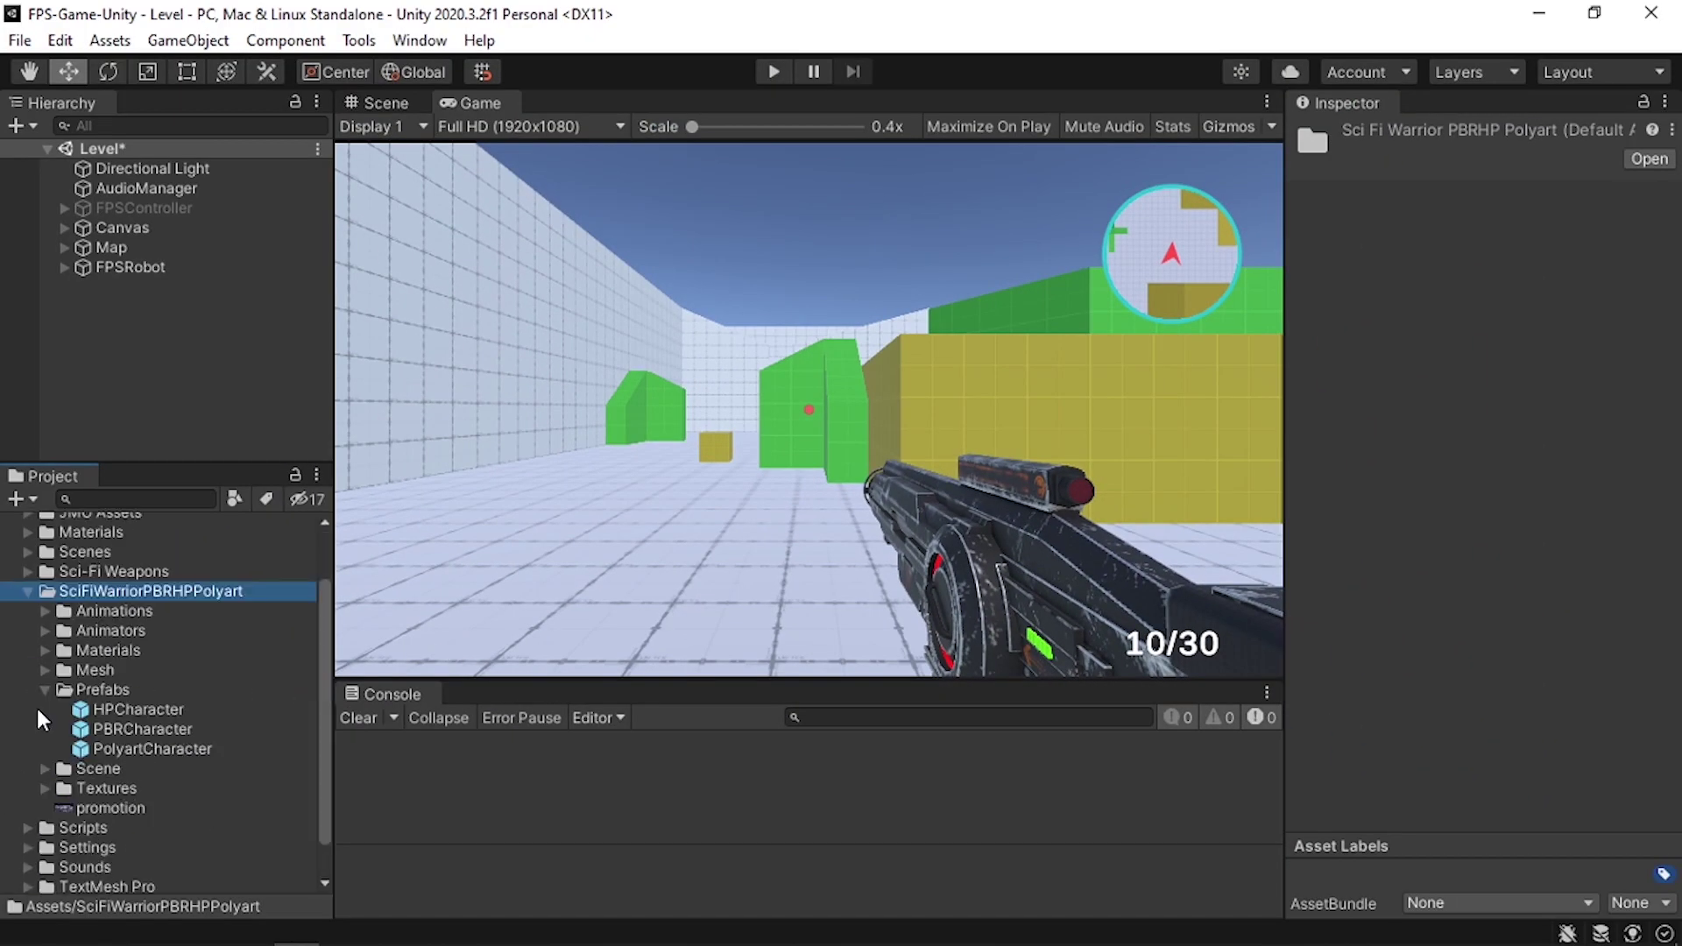
click(155, 707)
click(179, 727)
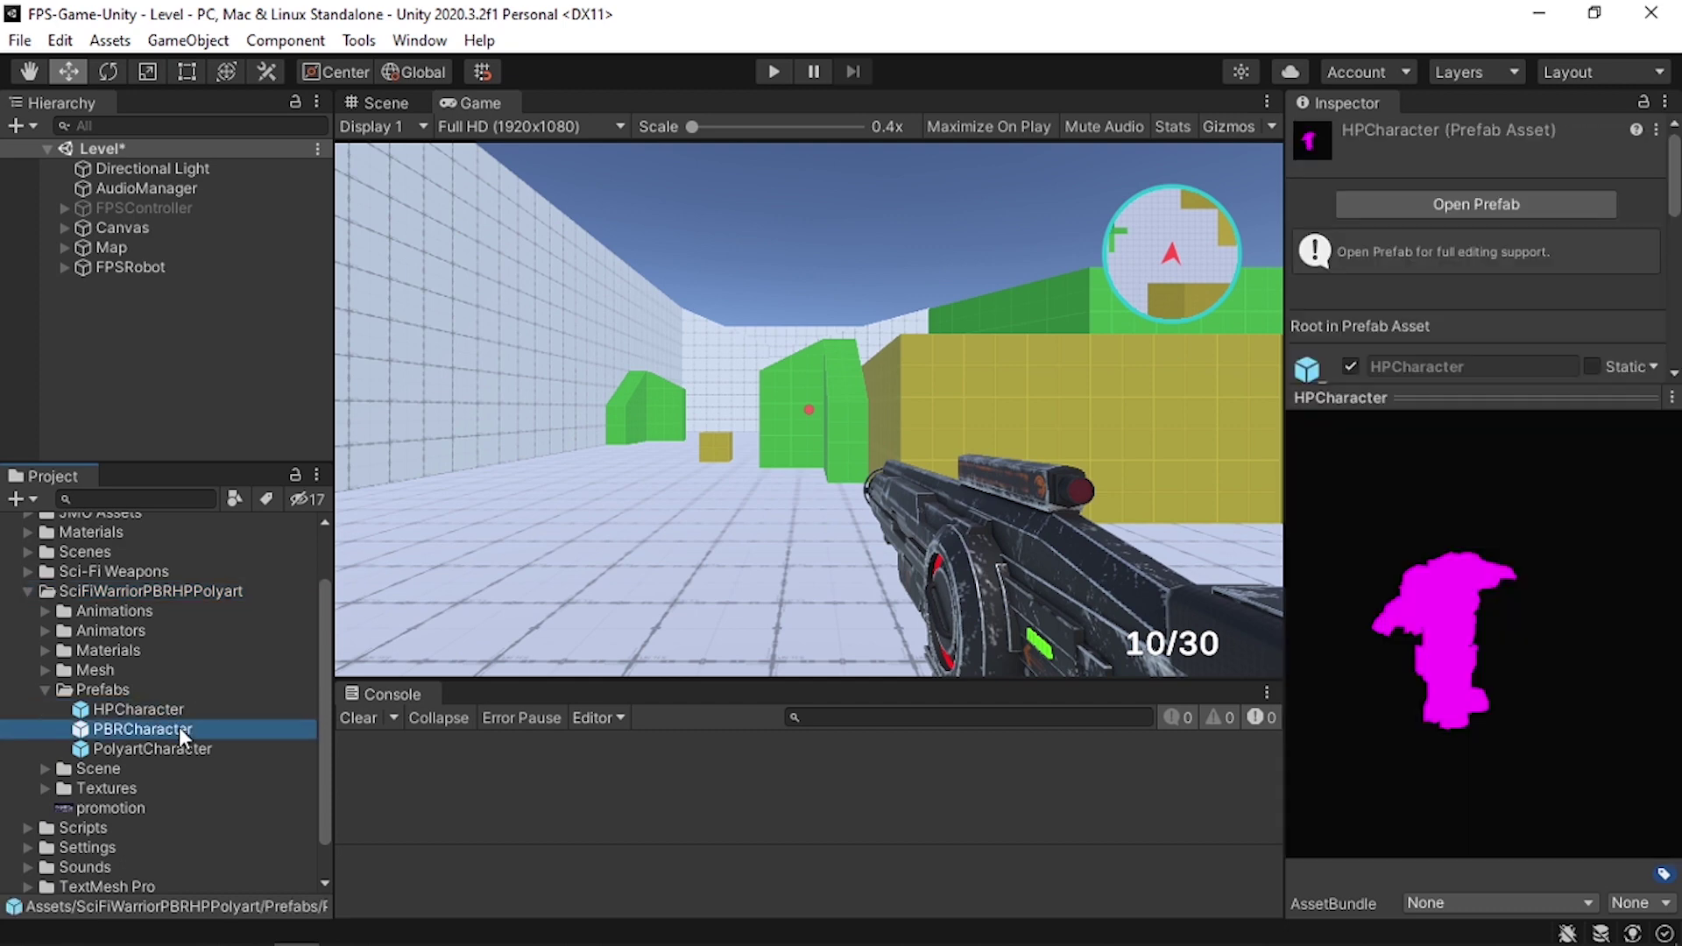
click(180, 748)
drag(1528, 723, 1356, 700)
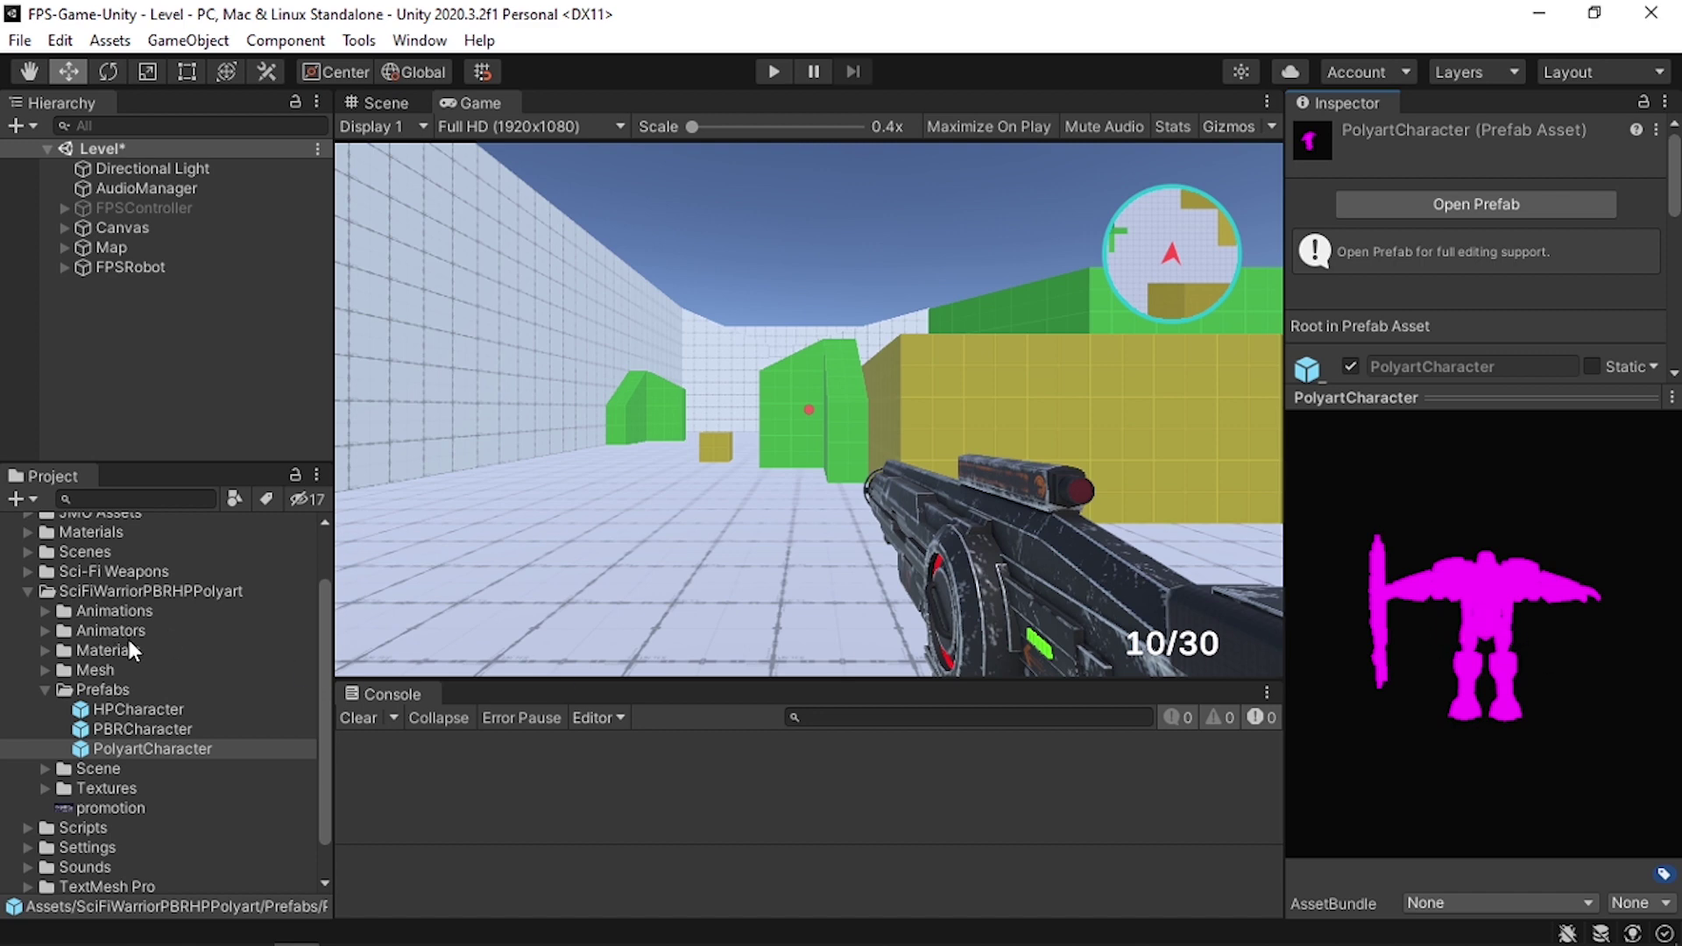
- Upgrade the package's five materials, from HP to Stage, to UniversalRP materials
click(41, 649)
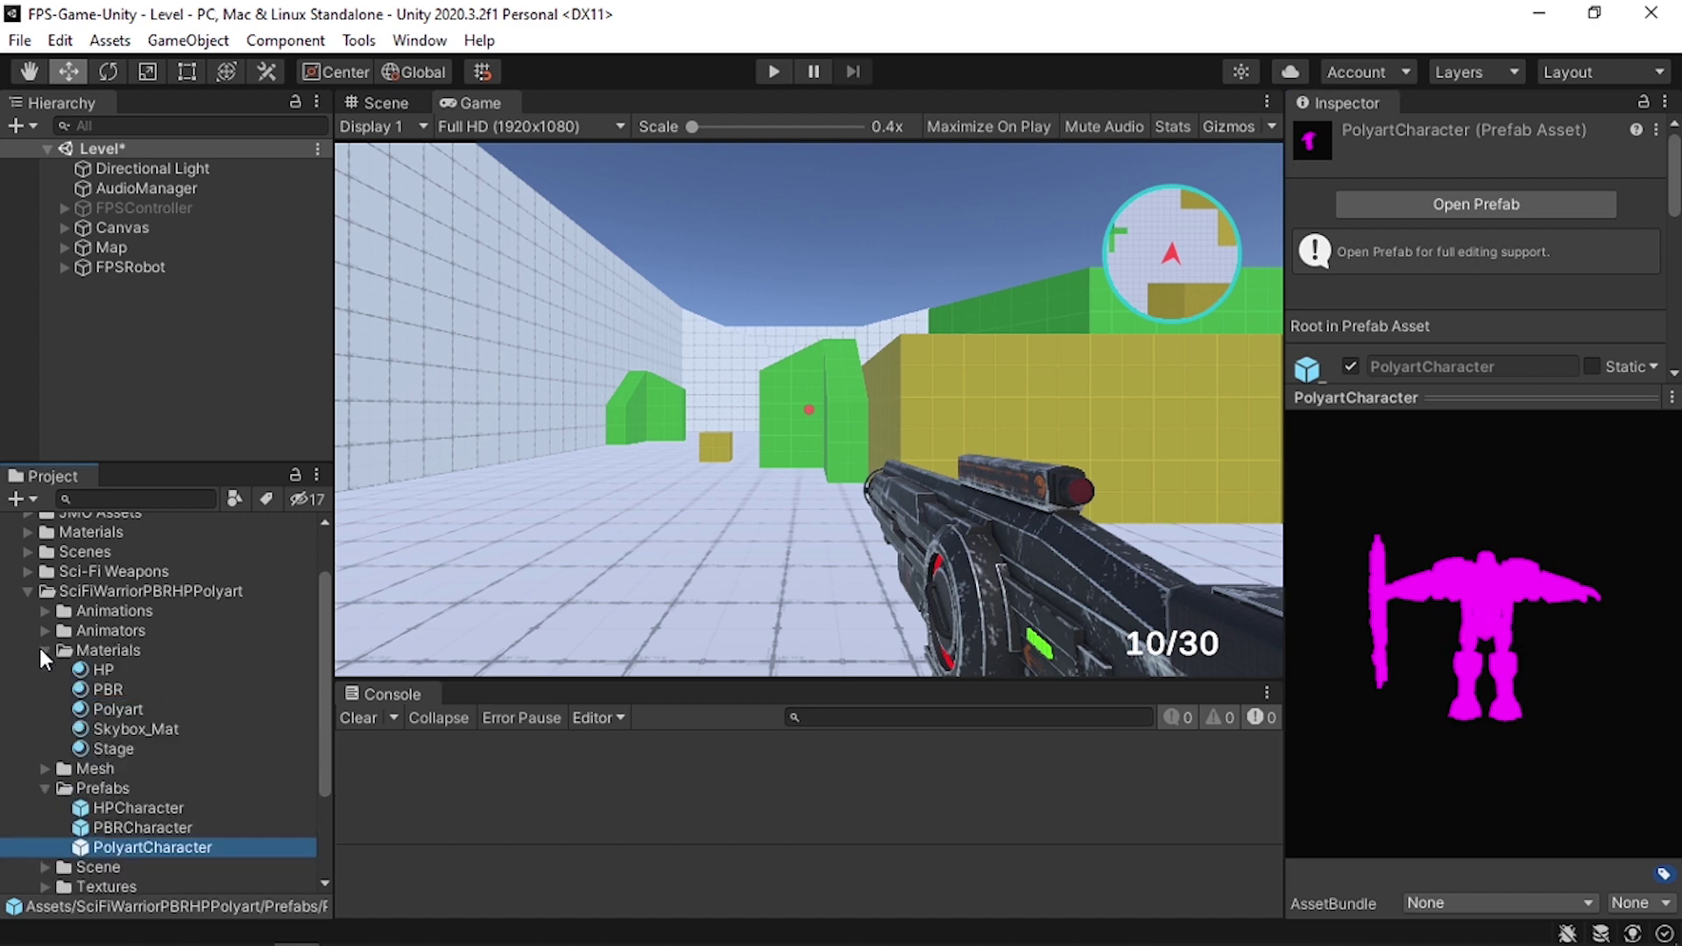
click(138, 657)
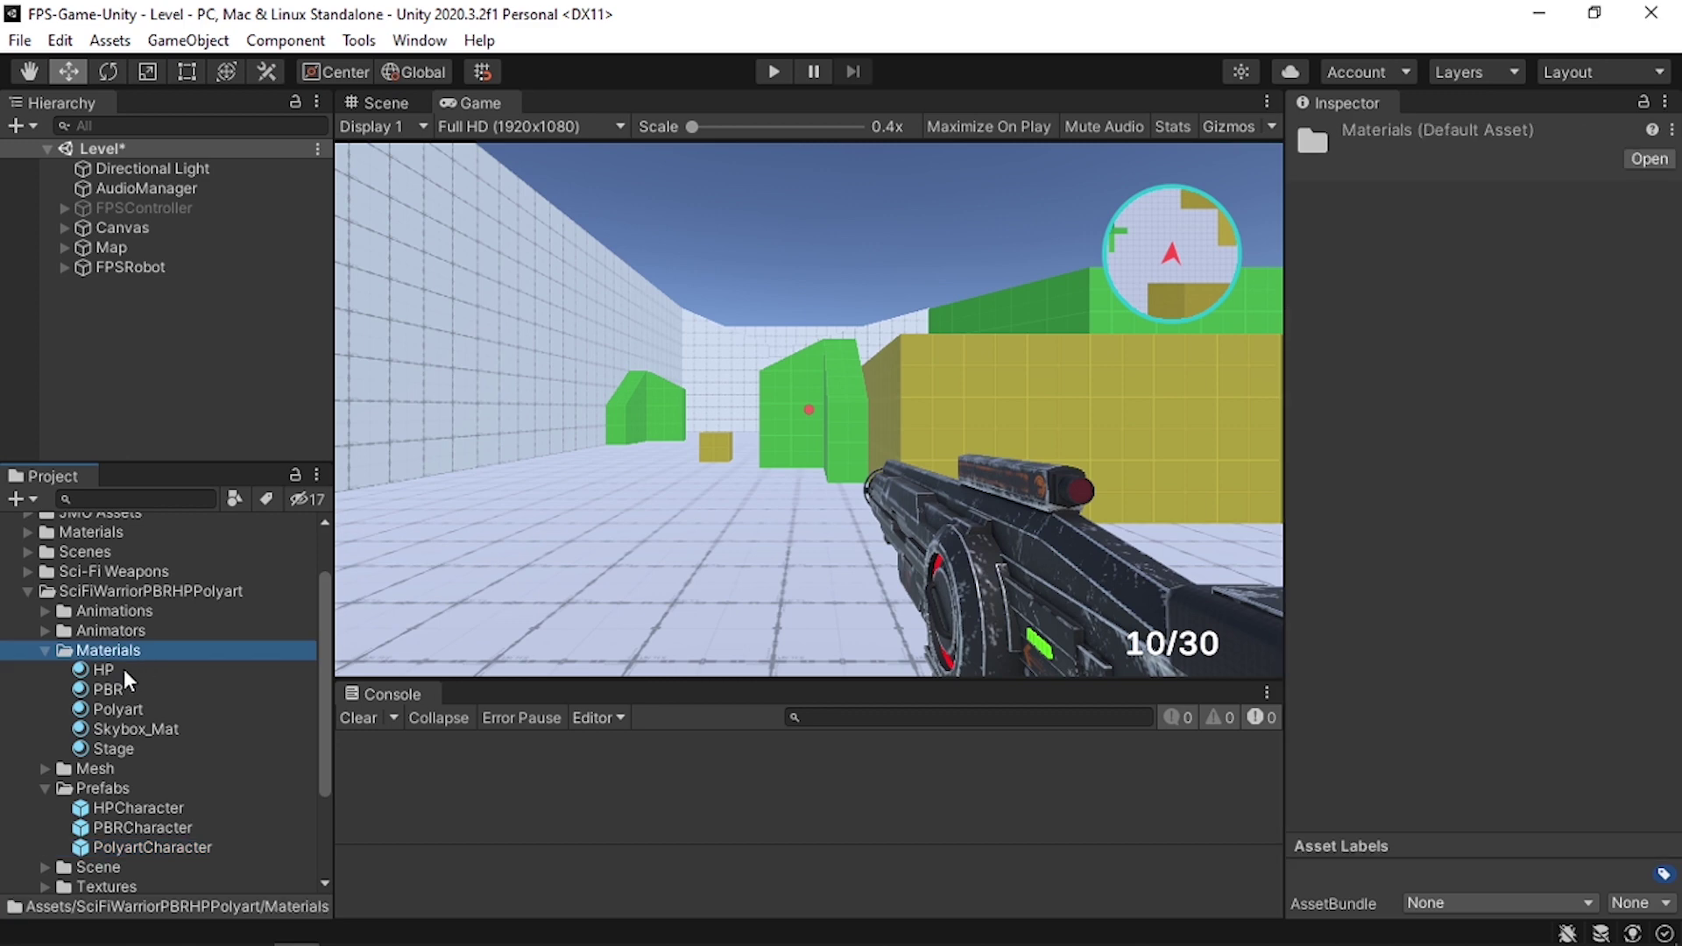
click(124, 669)
shift+click(145, 749)
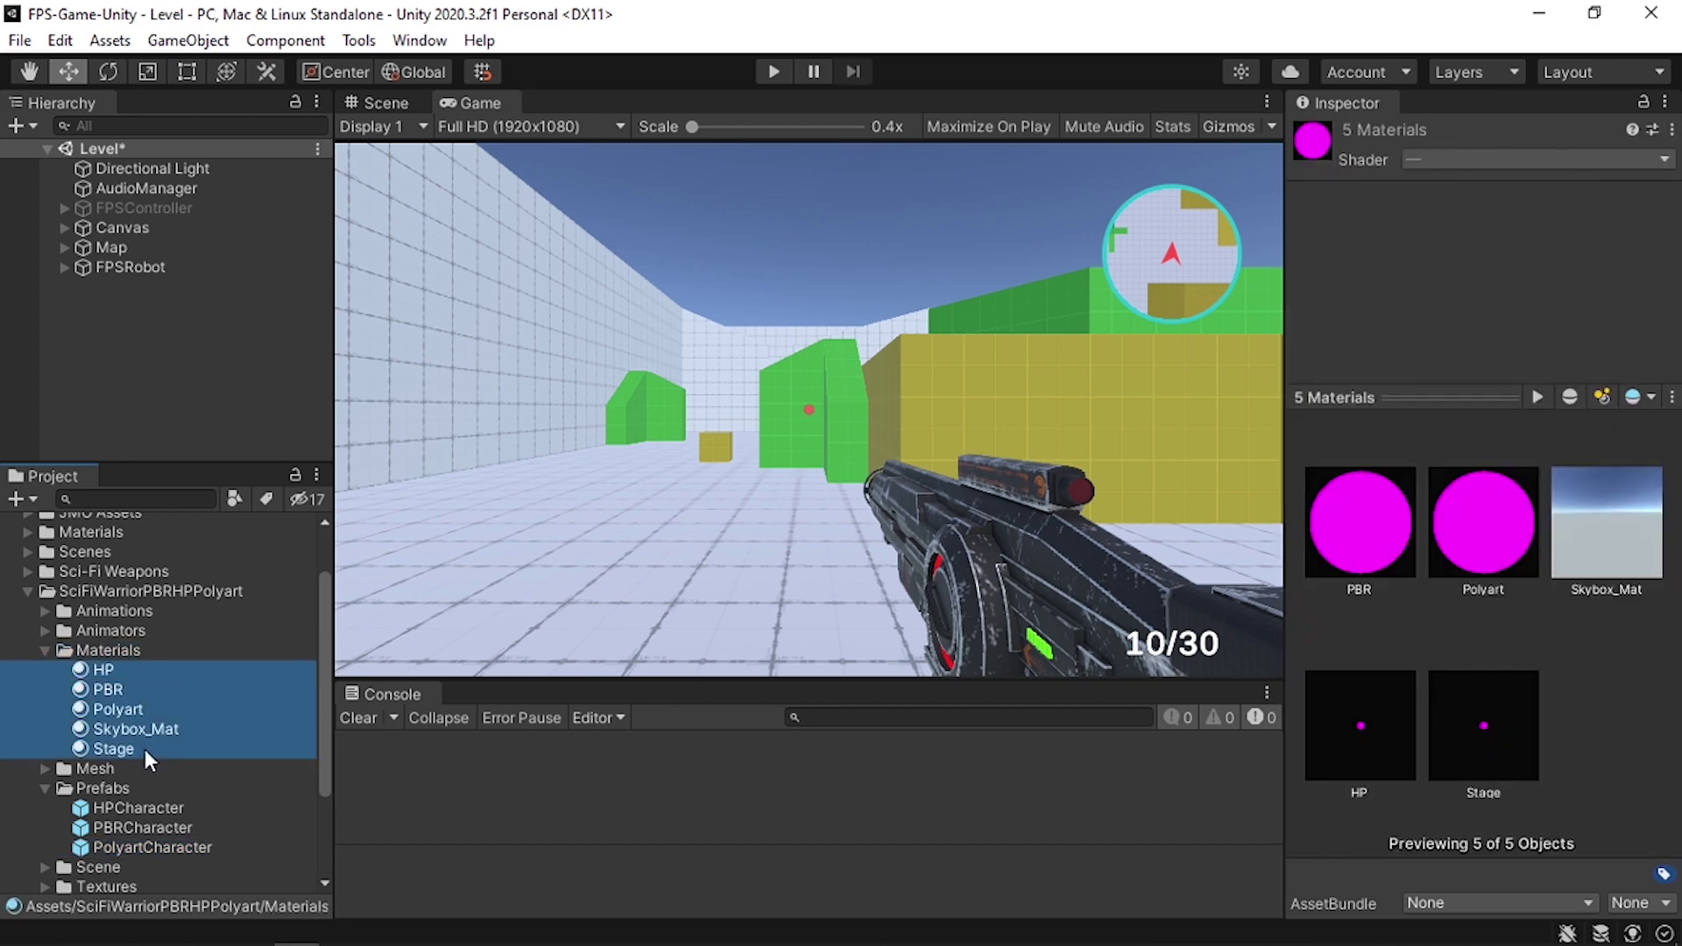
click(70, 44)
mouse_move(347, 860)
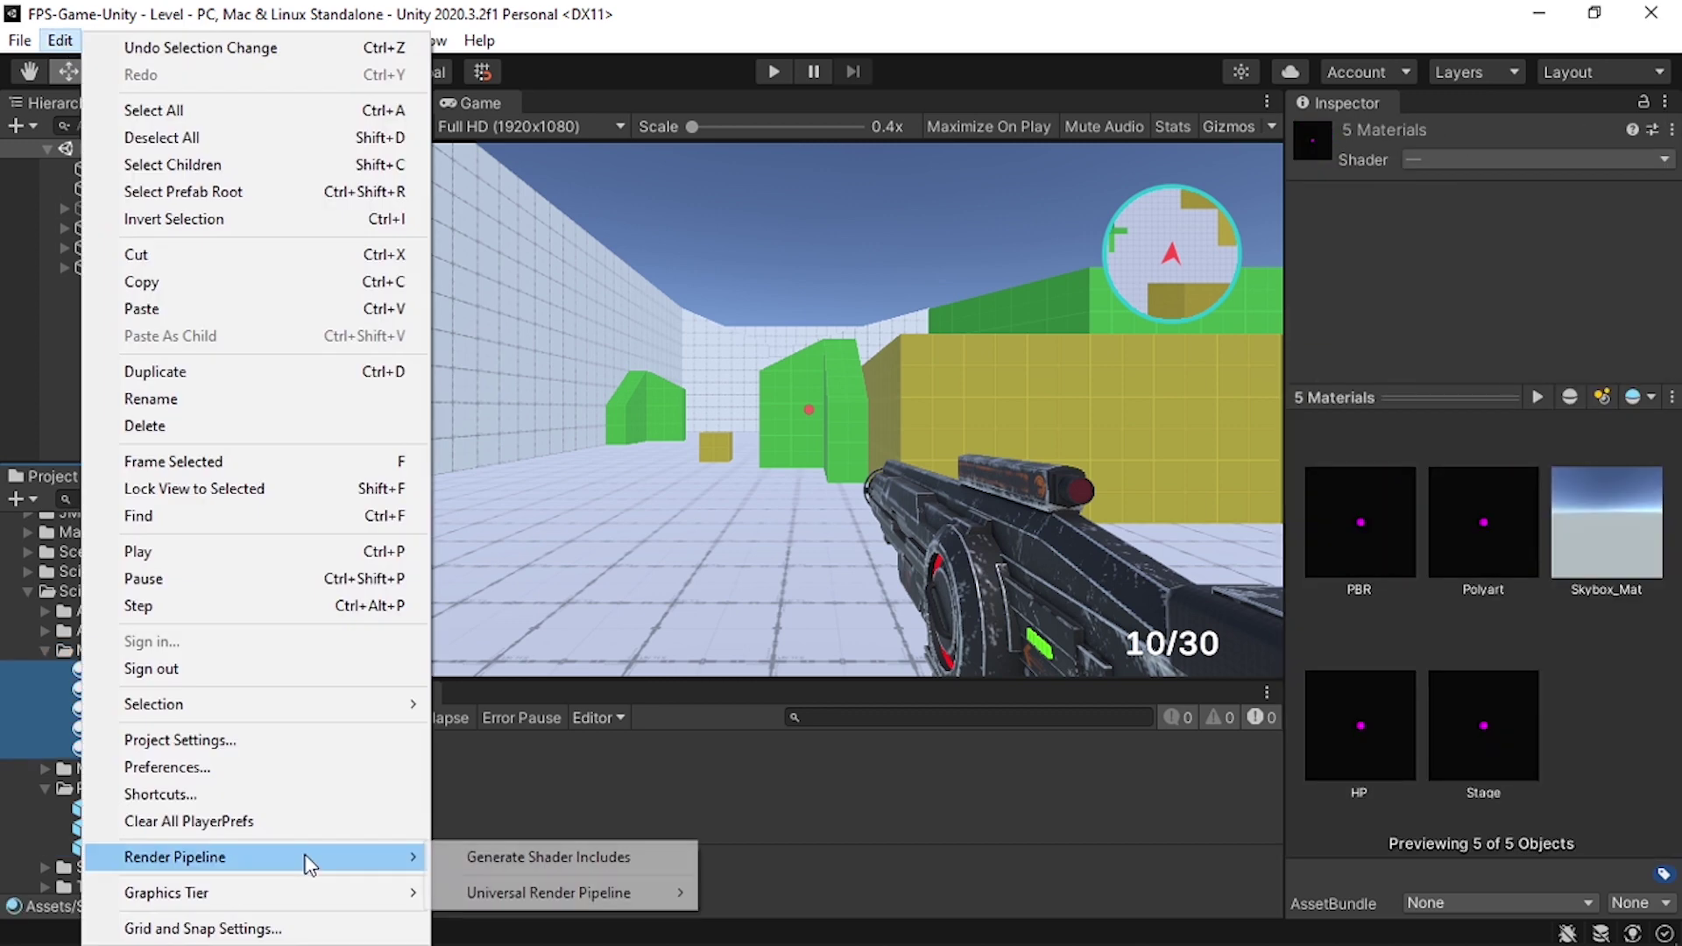
mouse_move(586, 894)
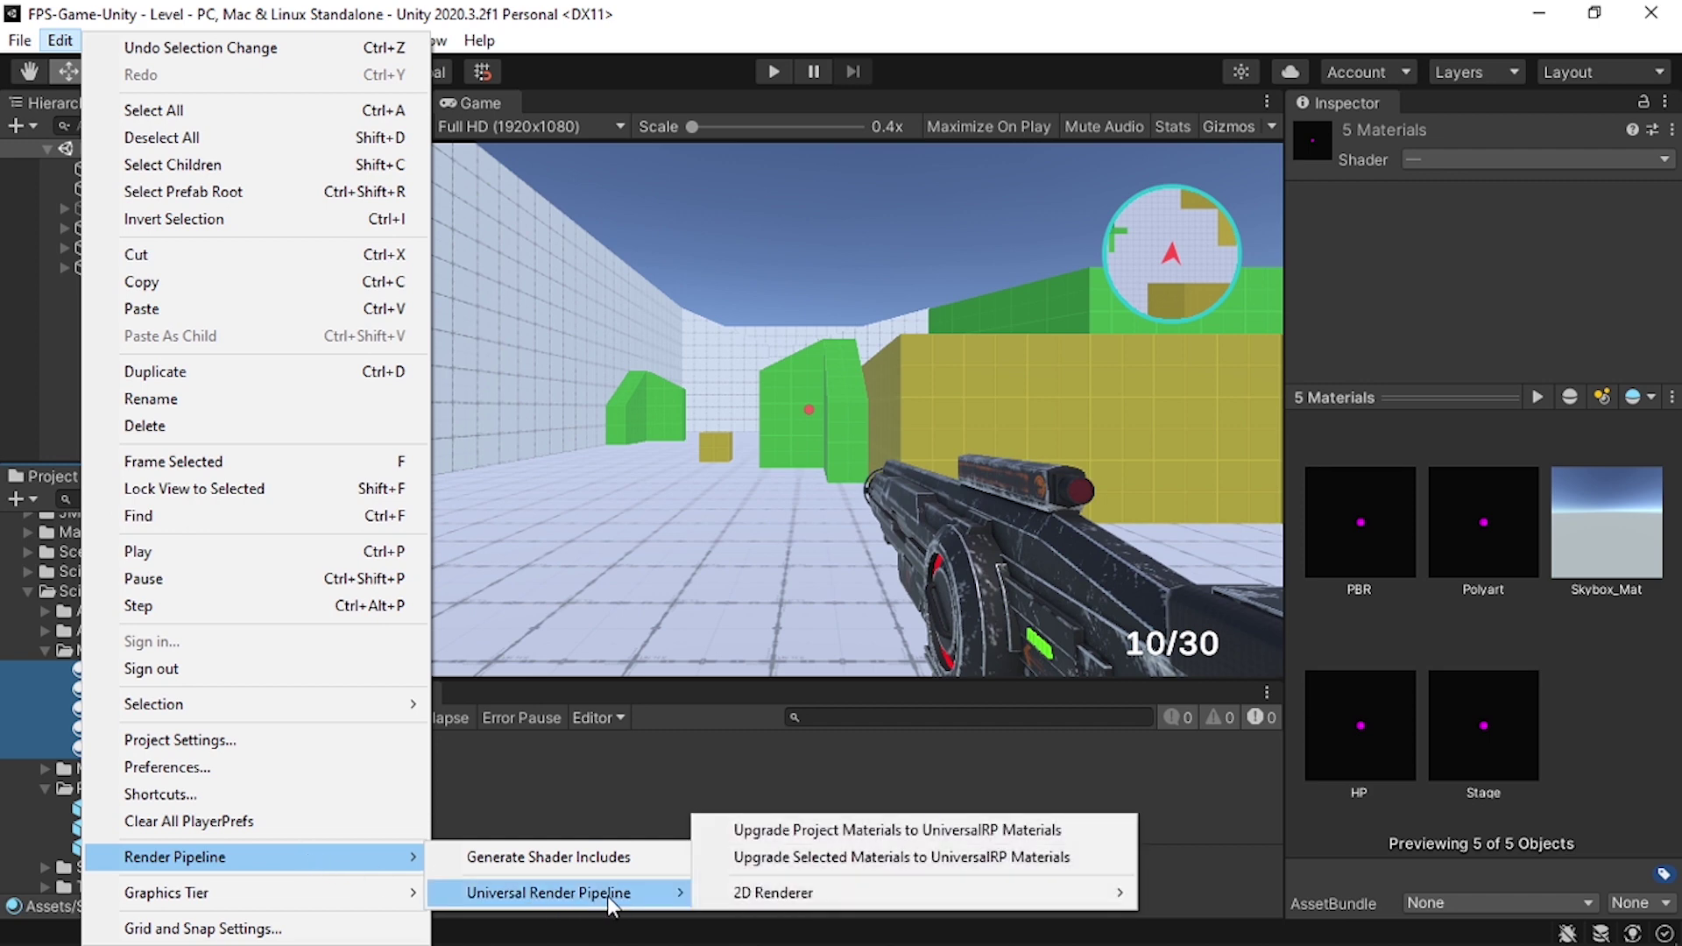
click(902, 858)
click(907, 534)
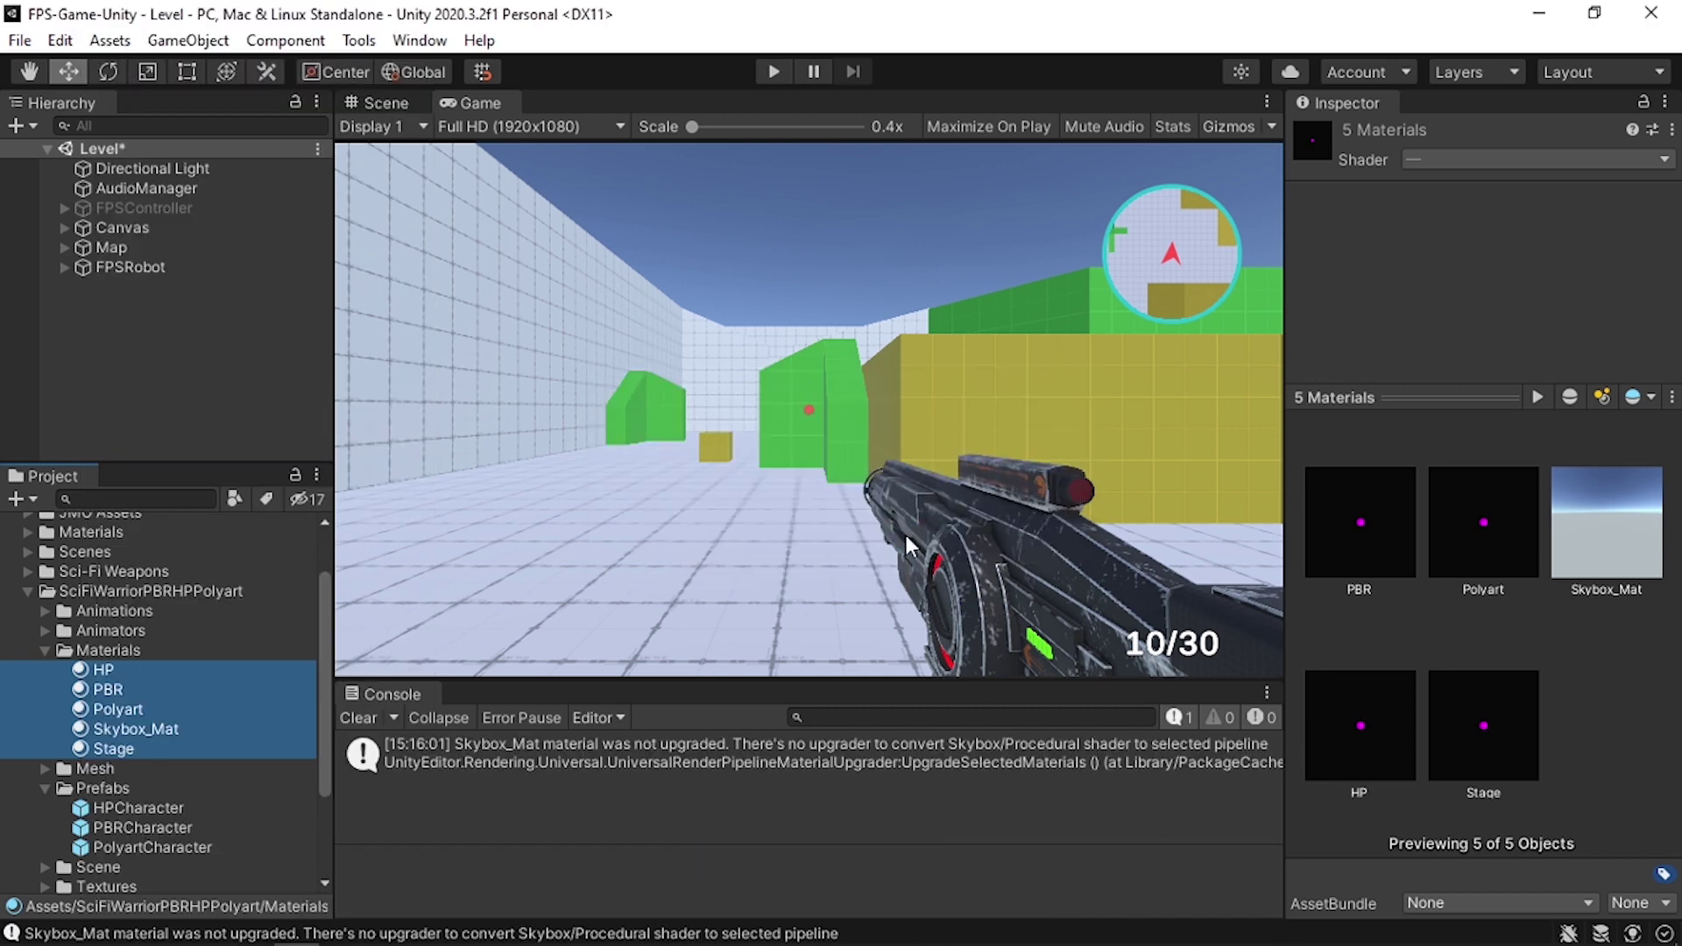
- Examine the PBRCharacter and PolyartCharacter prefab previews from the front to compare their materials
click(172, 823)
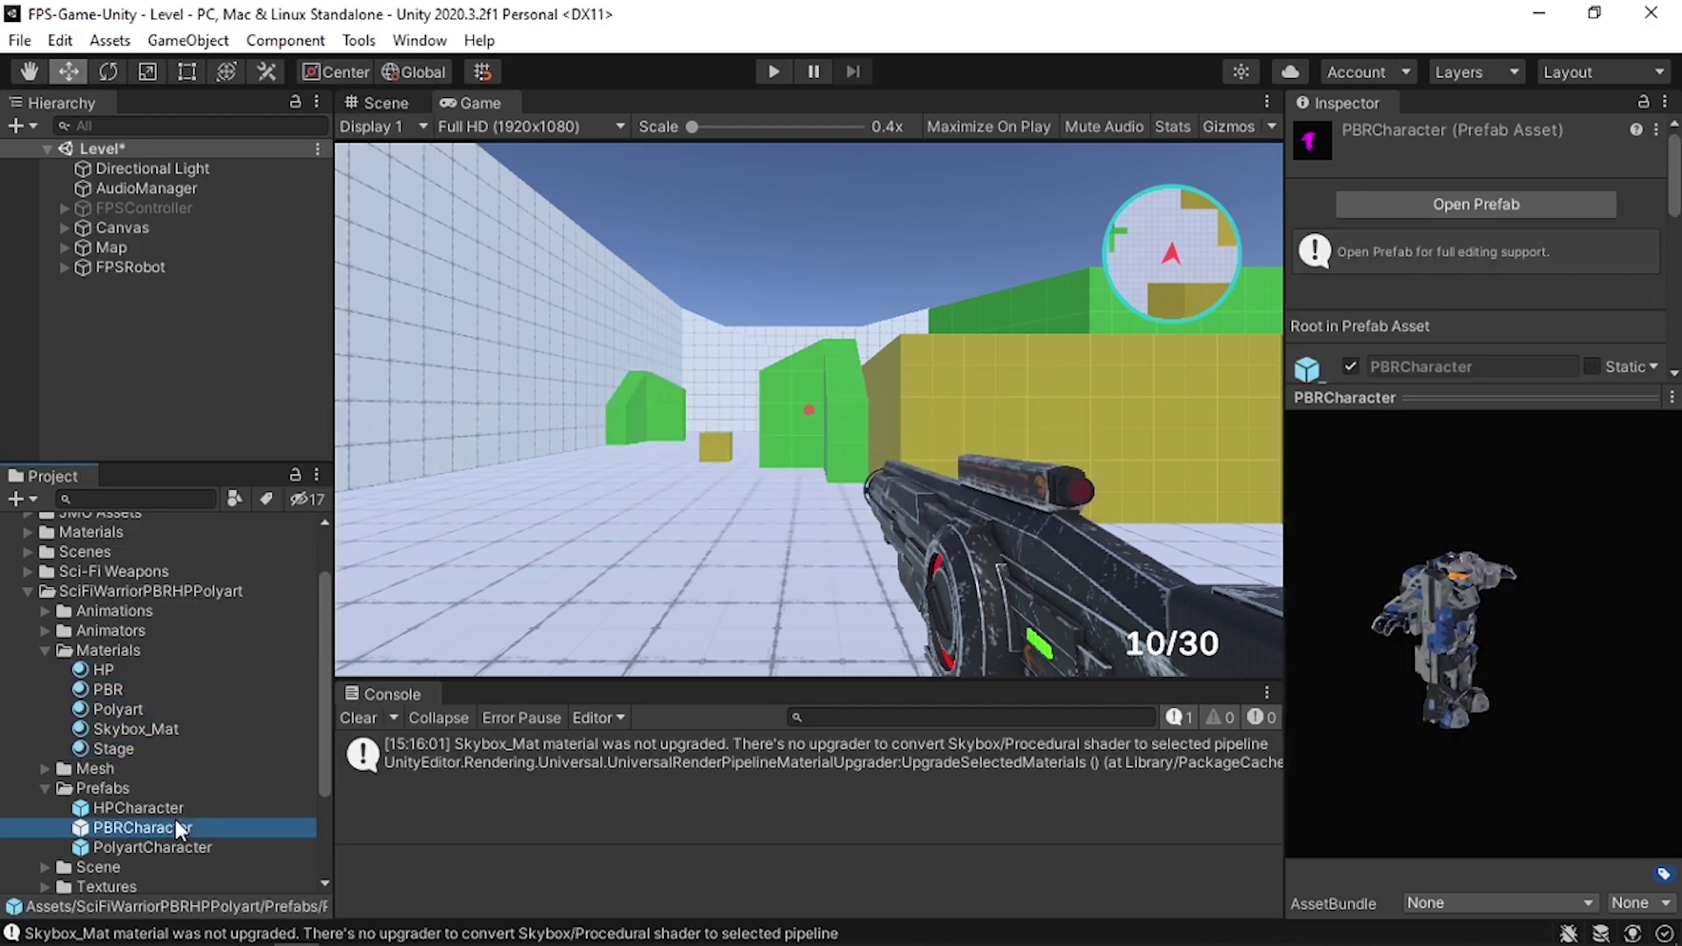
drag(1550, 639, 1466, 617)
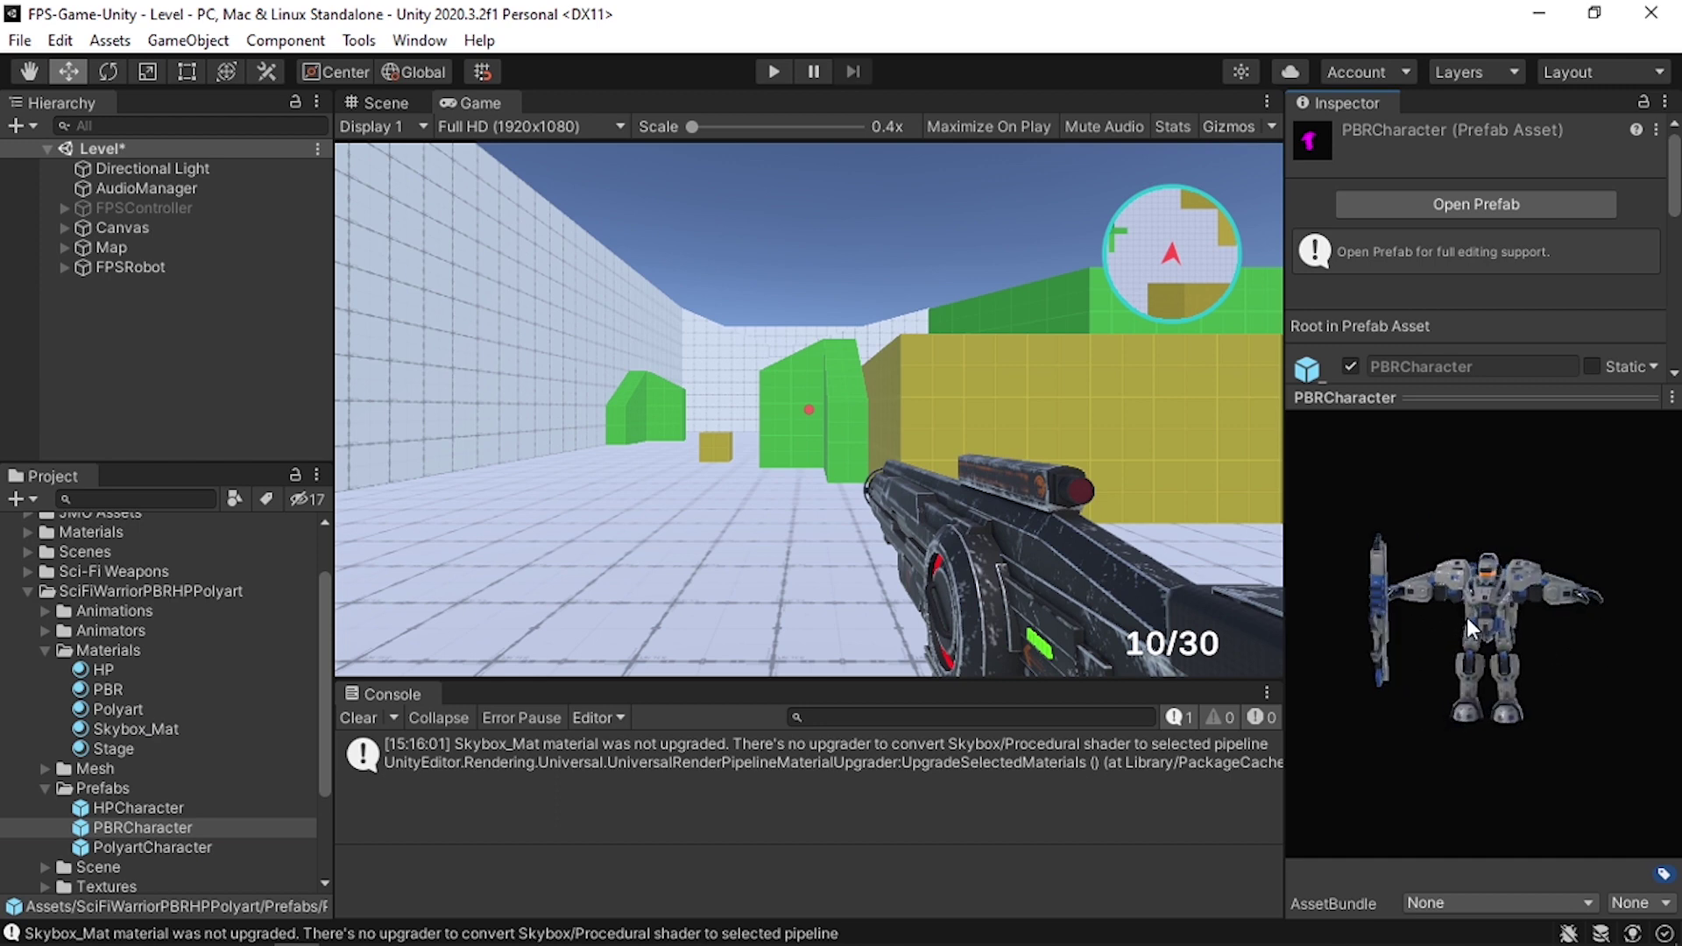
click(186, 846)
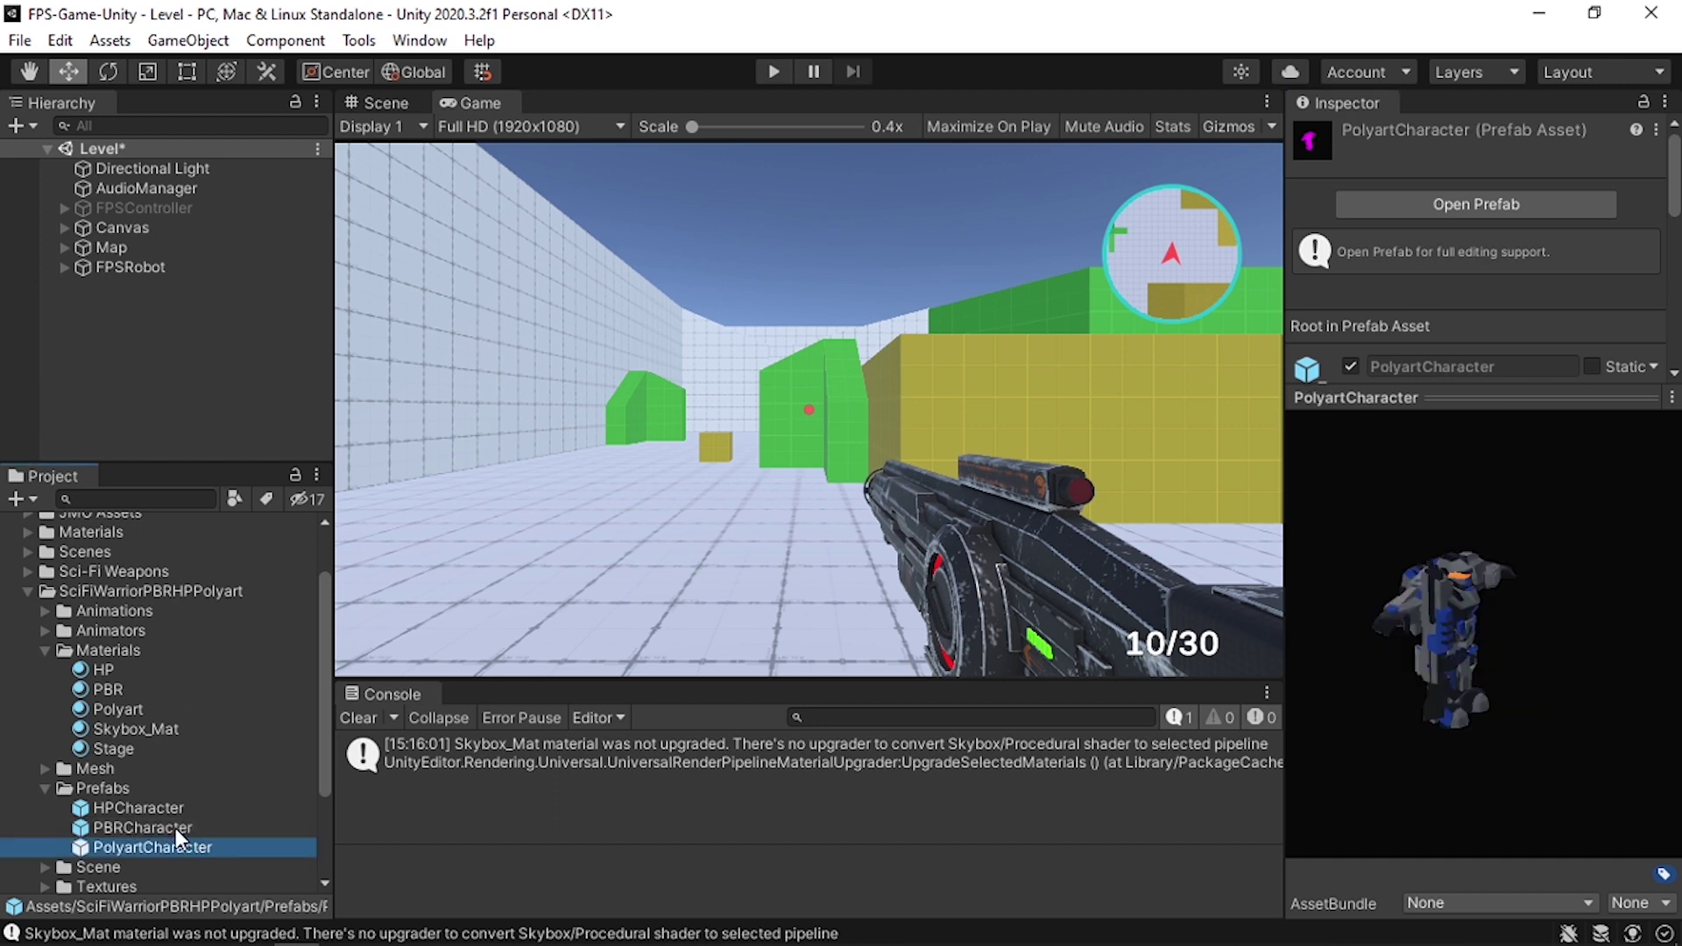
click(175, 828)
drag(1306, 732, 1375, 614)
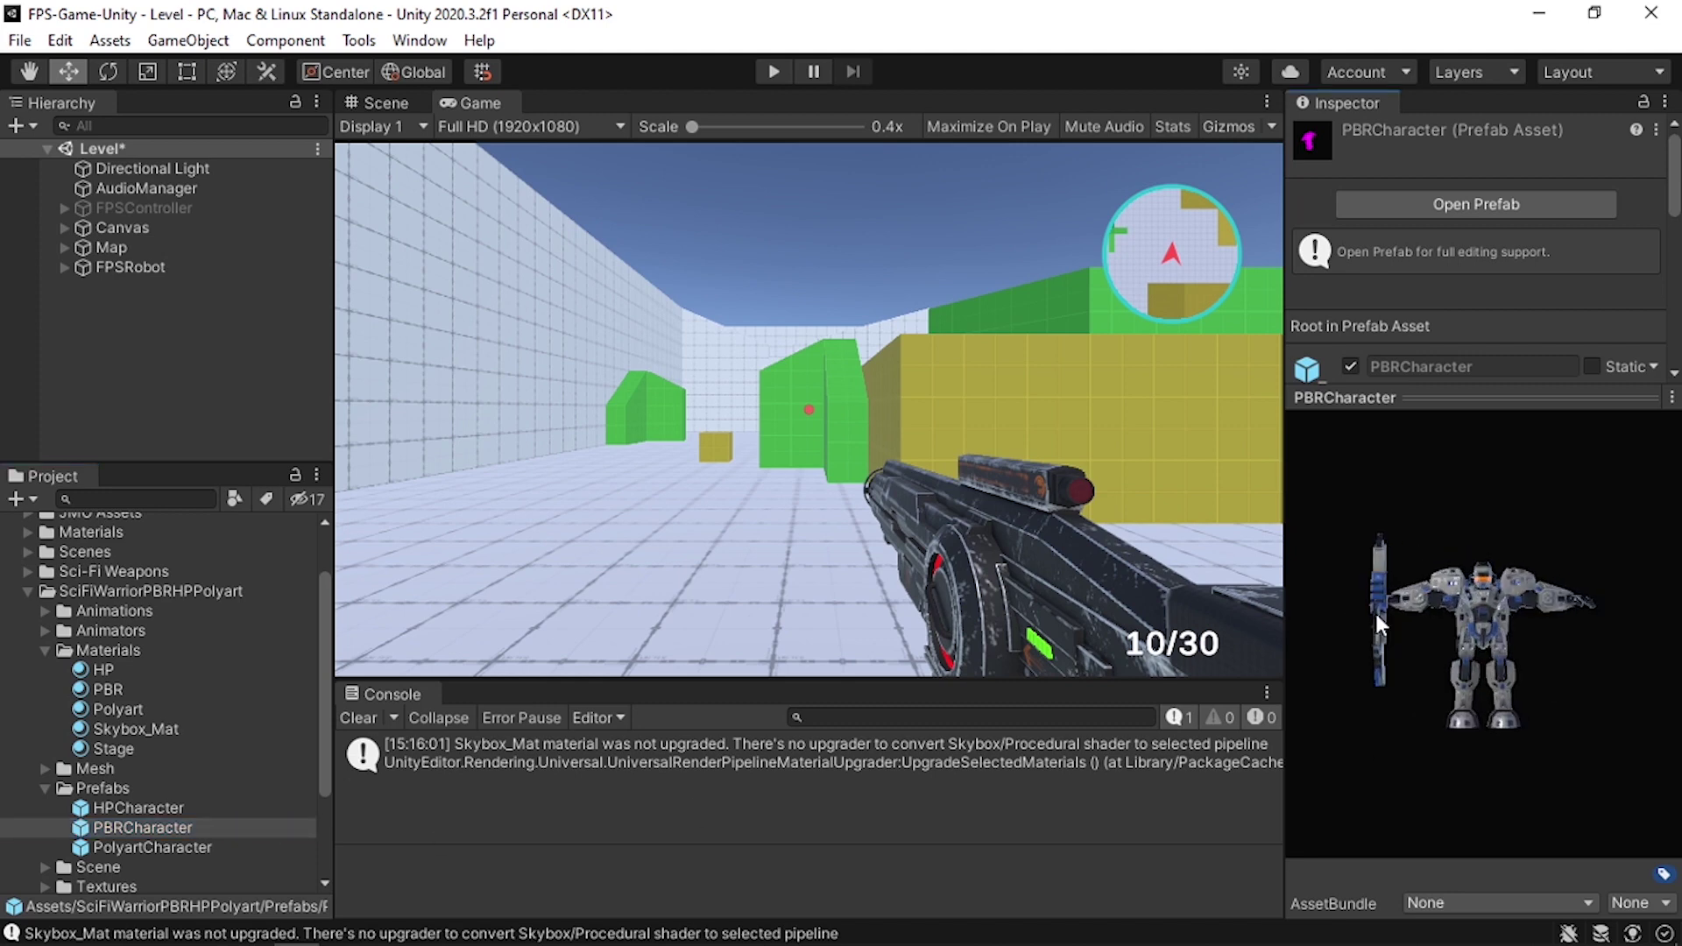
- Delete WeaponHolder and its weapons from the Main Camera of FPSRobot
click(64, 266)
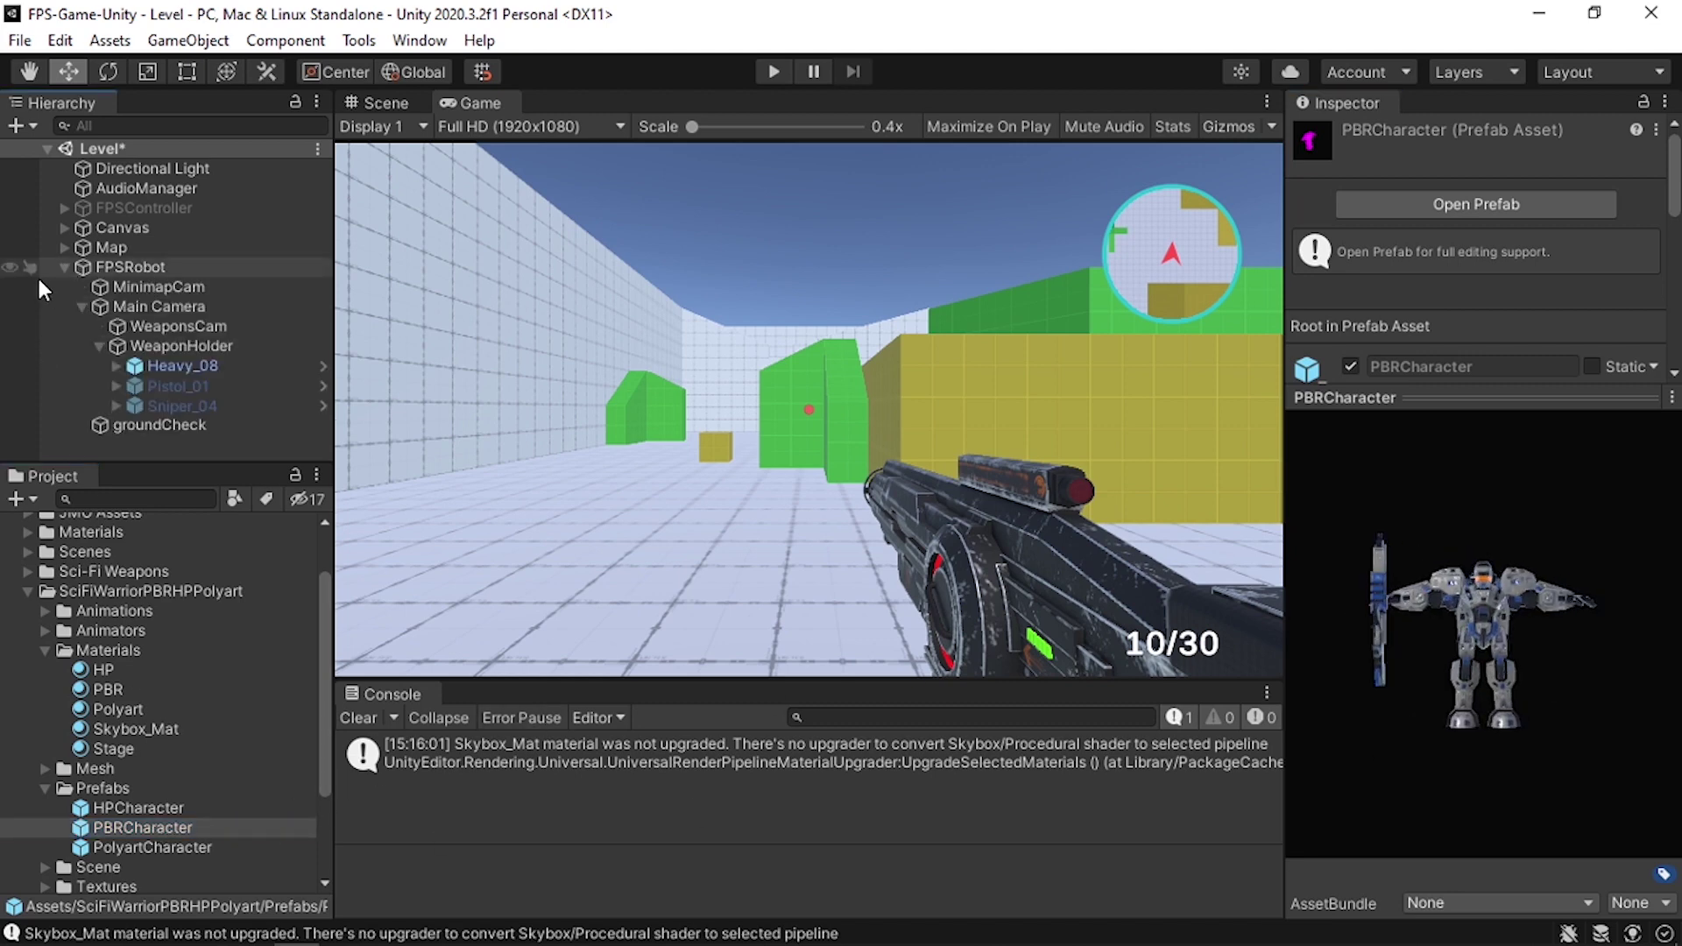
click(228, 345)
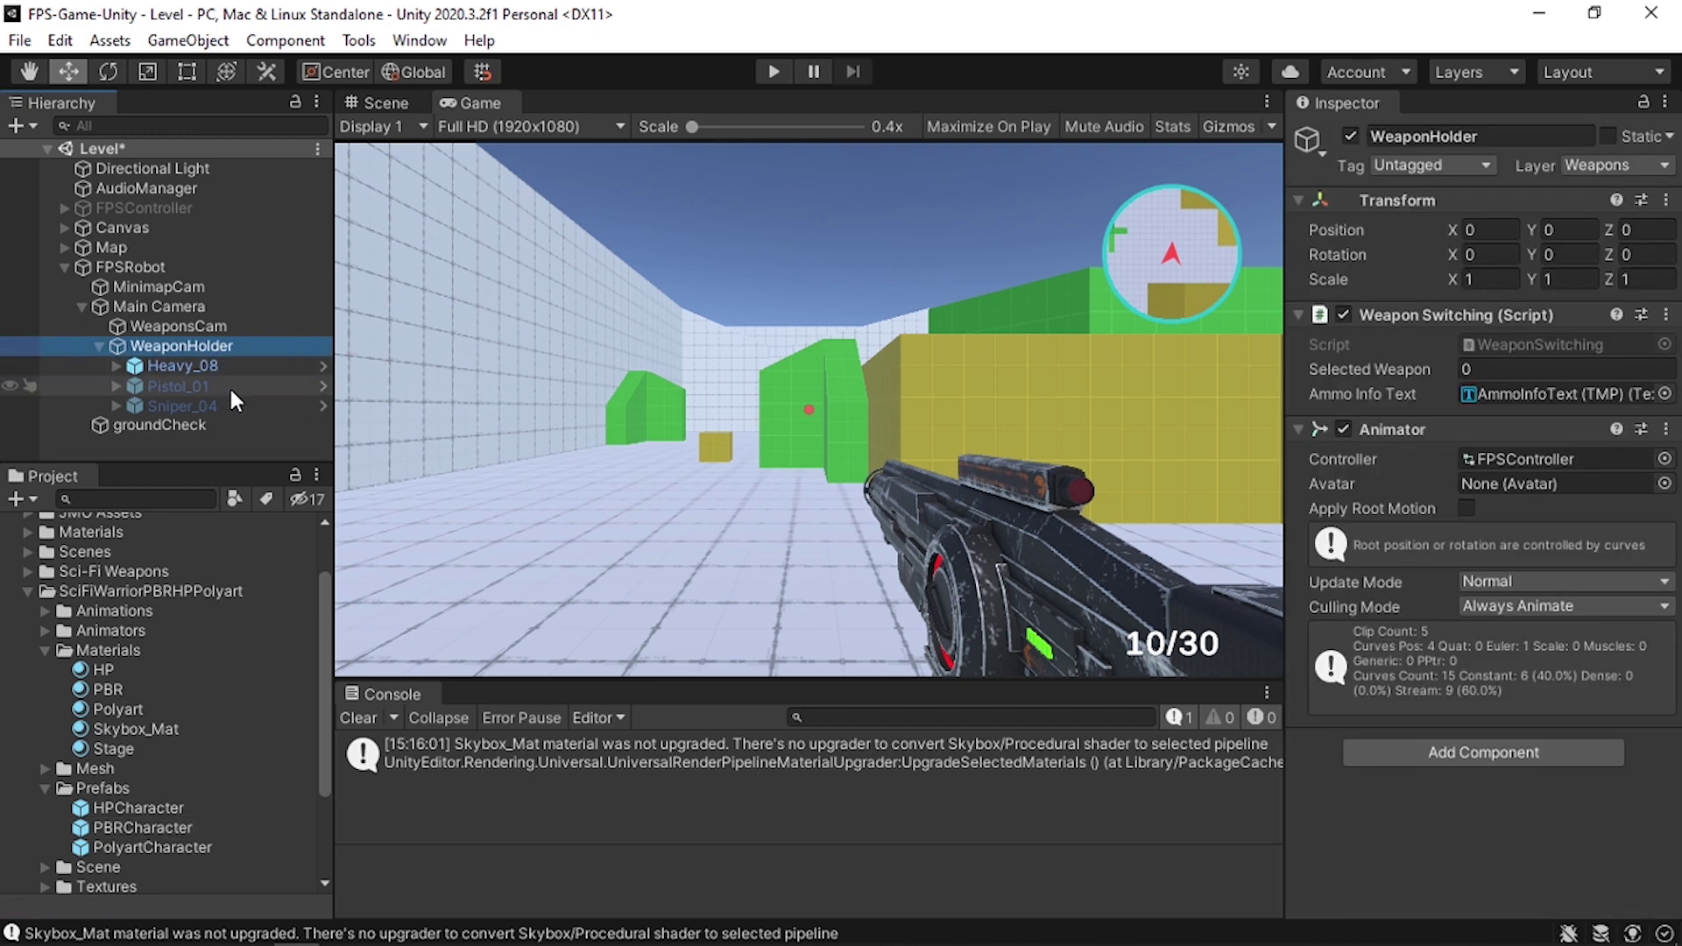
key(Delete)
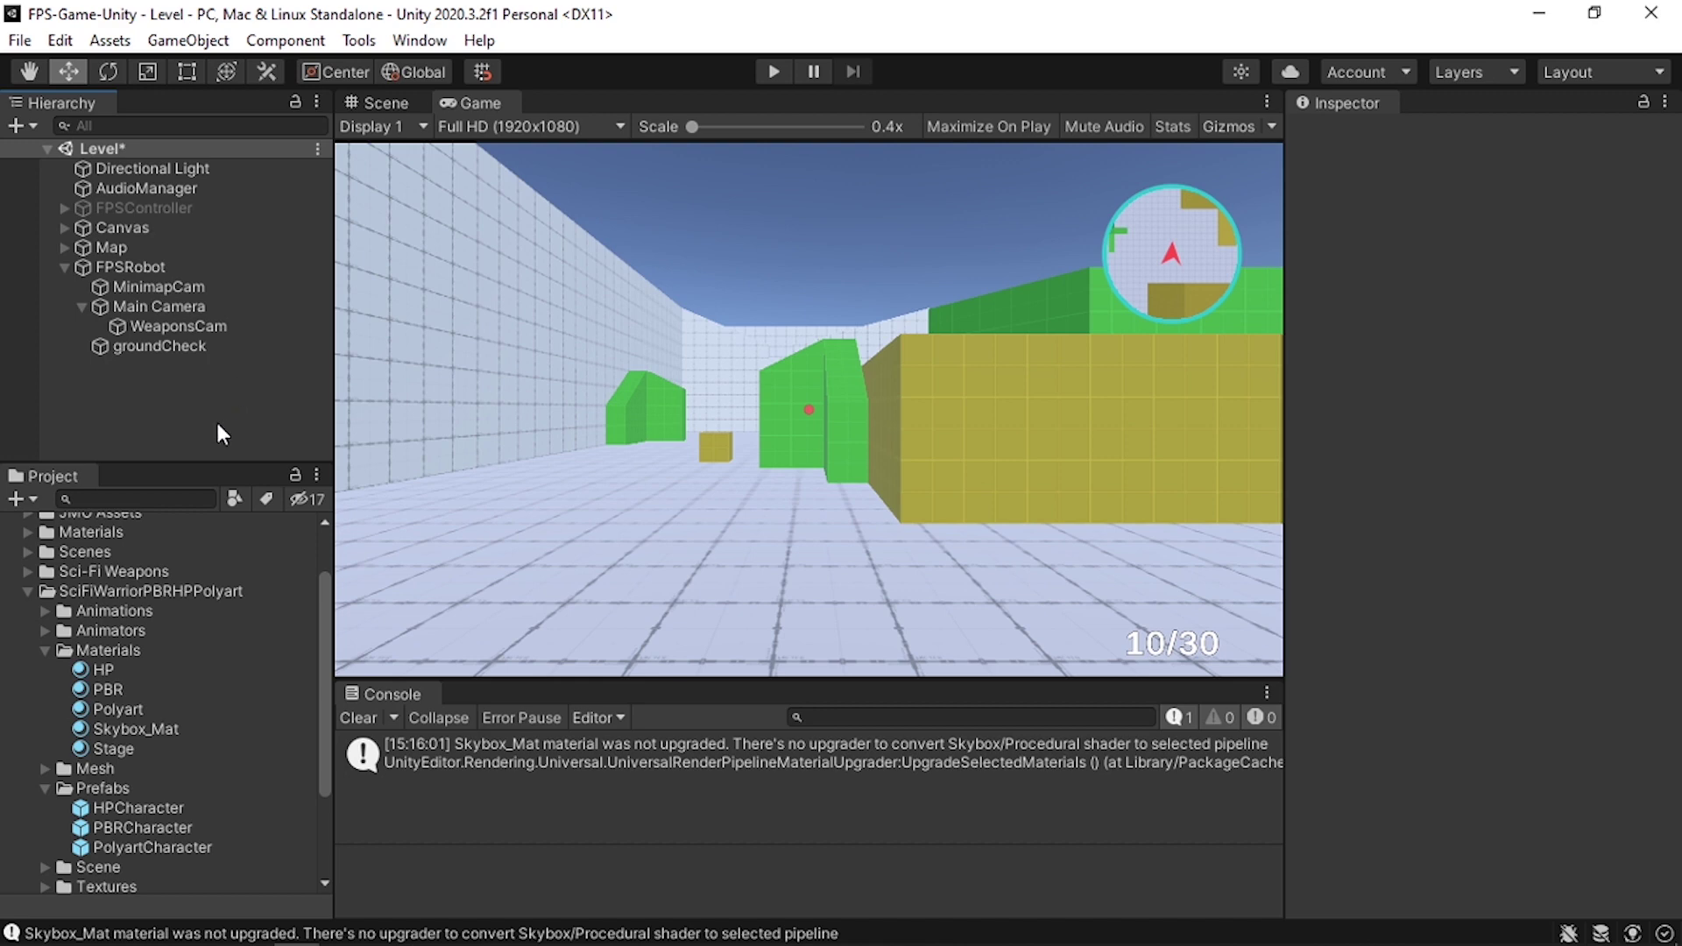
- Add the PBRCharacter prefab under FPSRobot's Main Camera and lower it to about Y -1.71 in the Scene view
drag(155, 825, 167, 307)
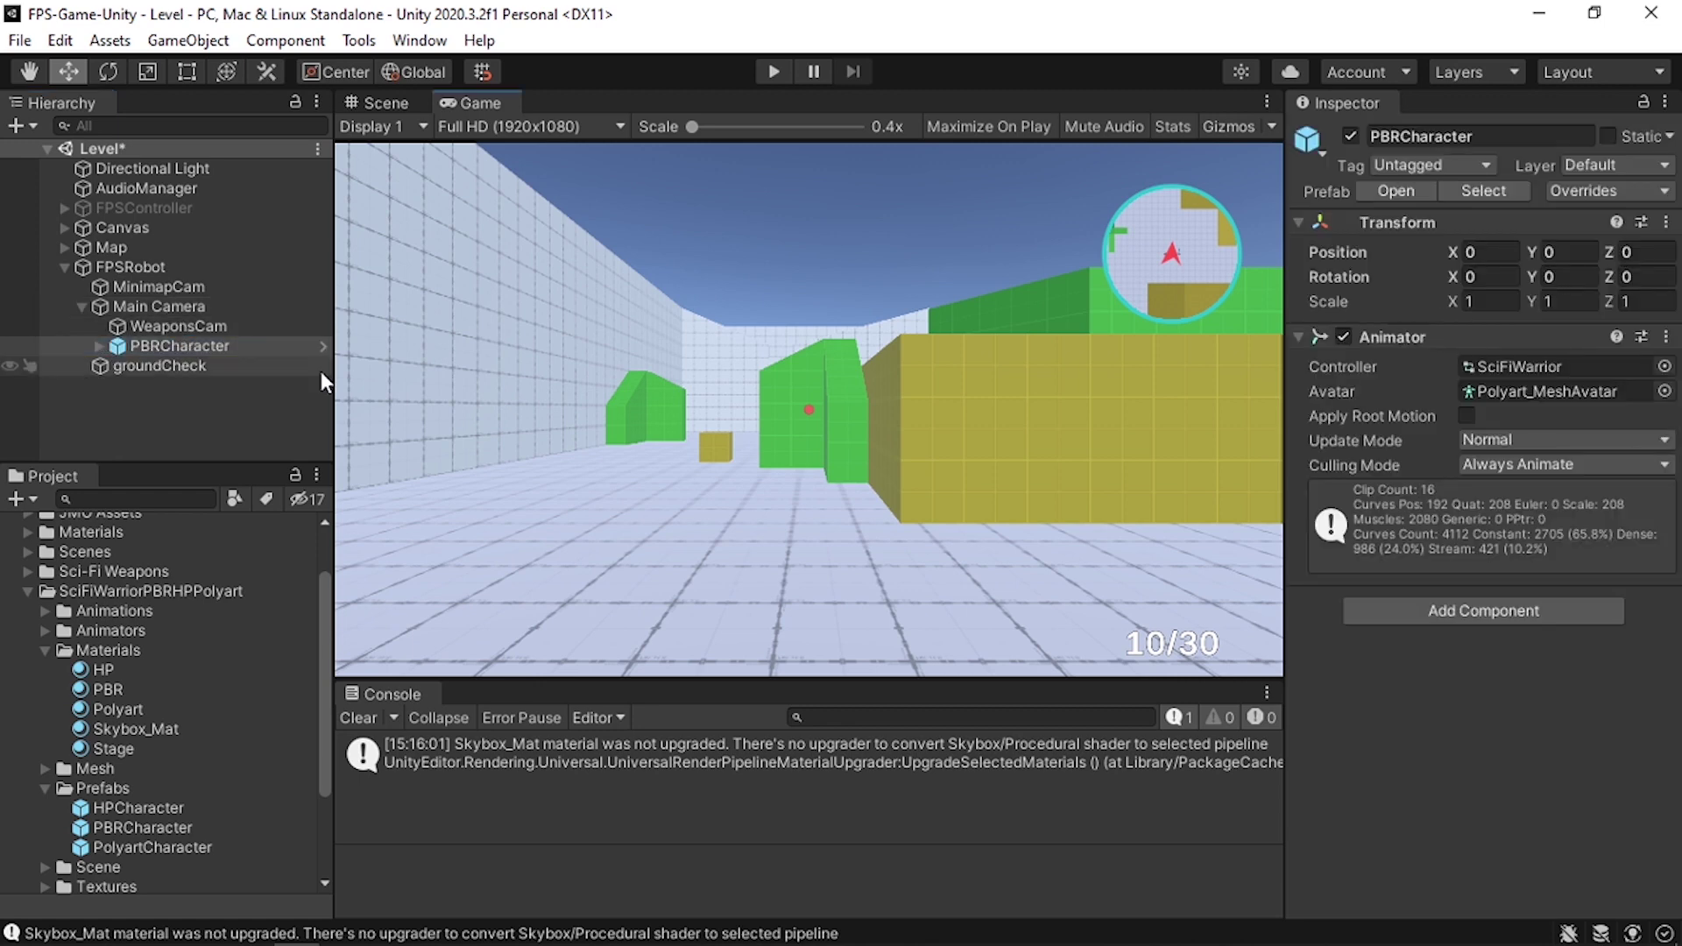
click(387, 103)
middle_drag(923, 303, 876, 407)
drag(820, 254, 830, 360)
scroll(831, 361, up, 2)
scroll(820, 419, up, 5)
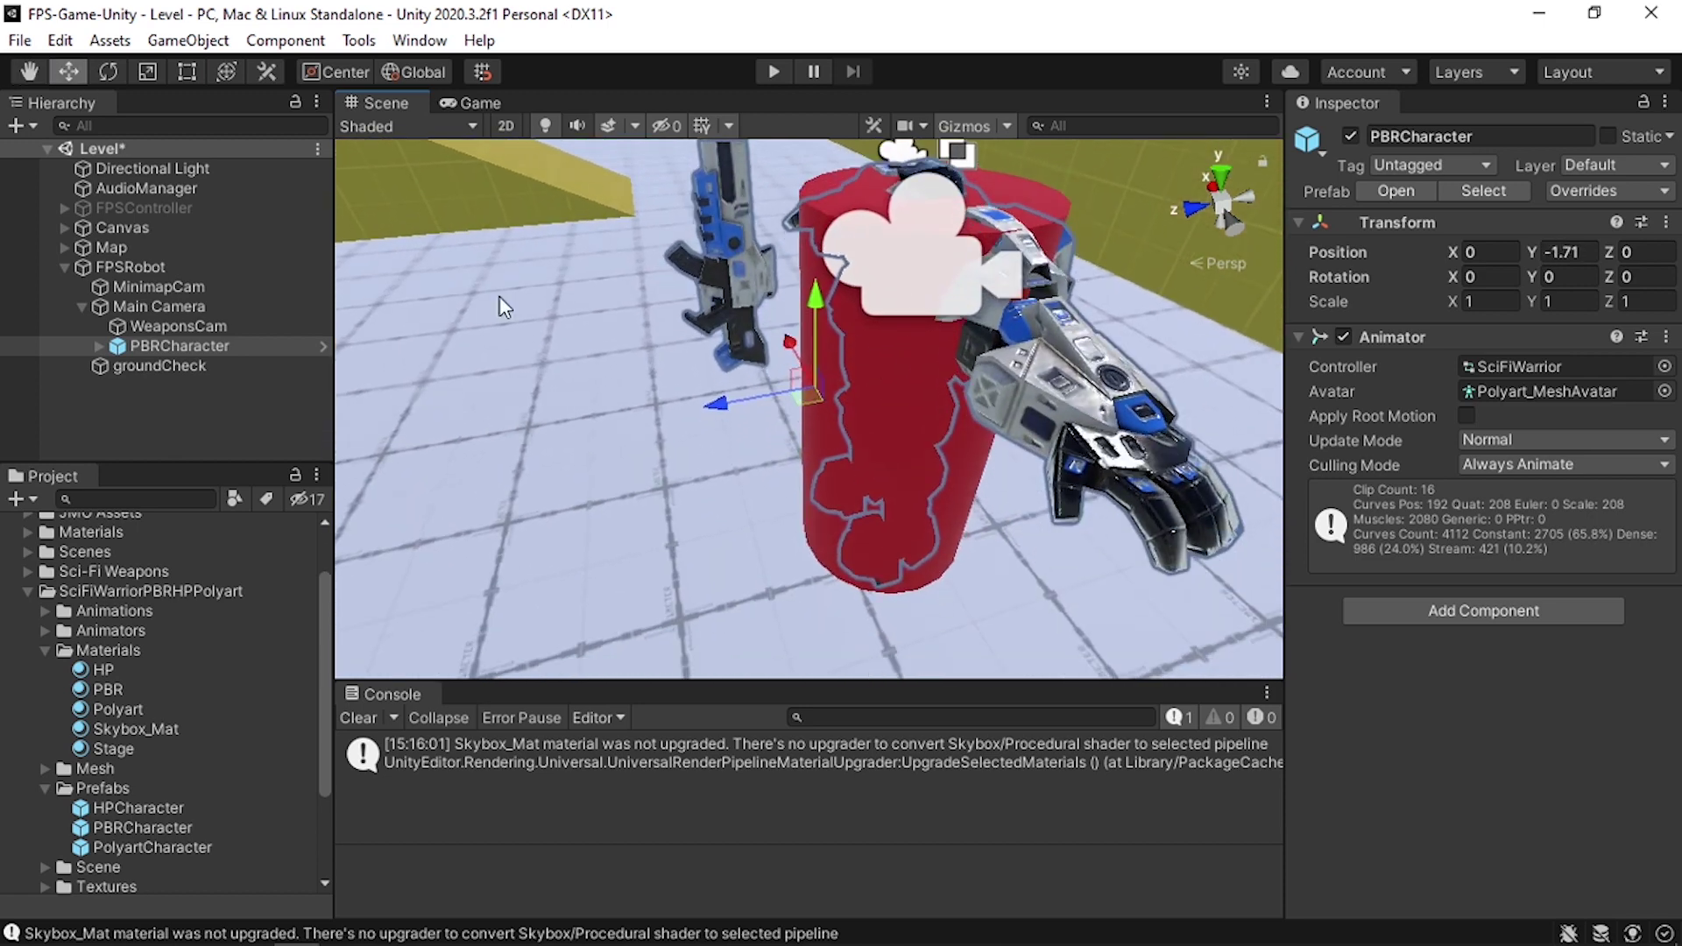
- Scale the FPSRobot object to 2 on X, Y and Z
click(191, 264)
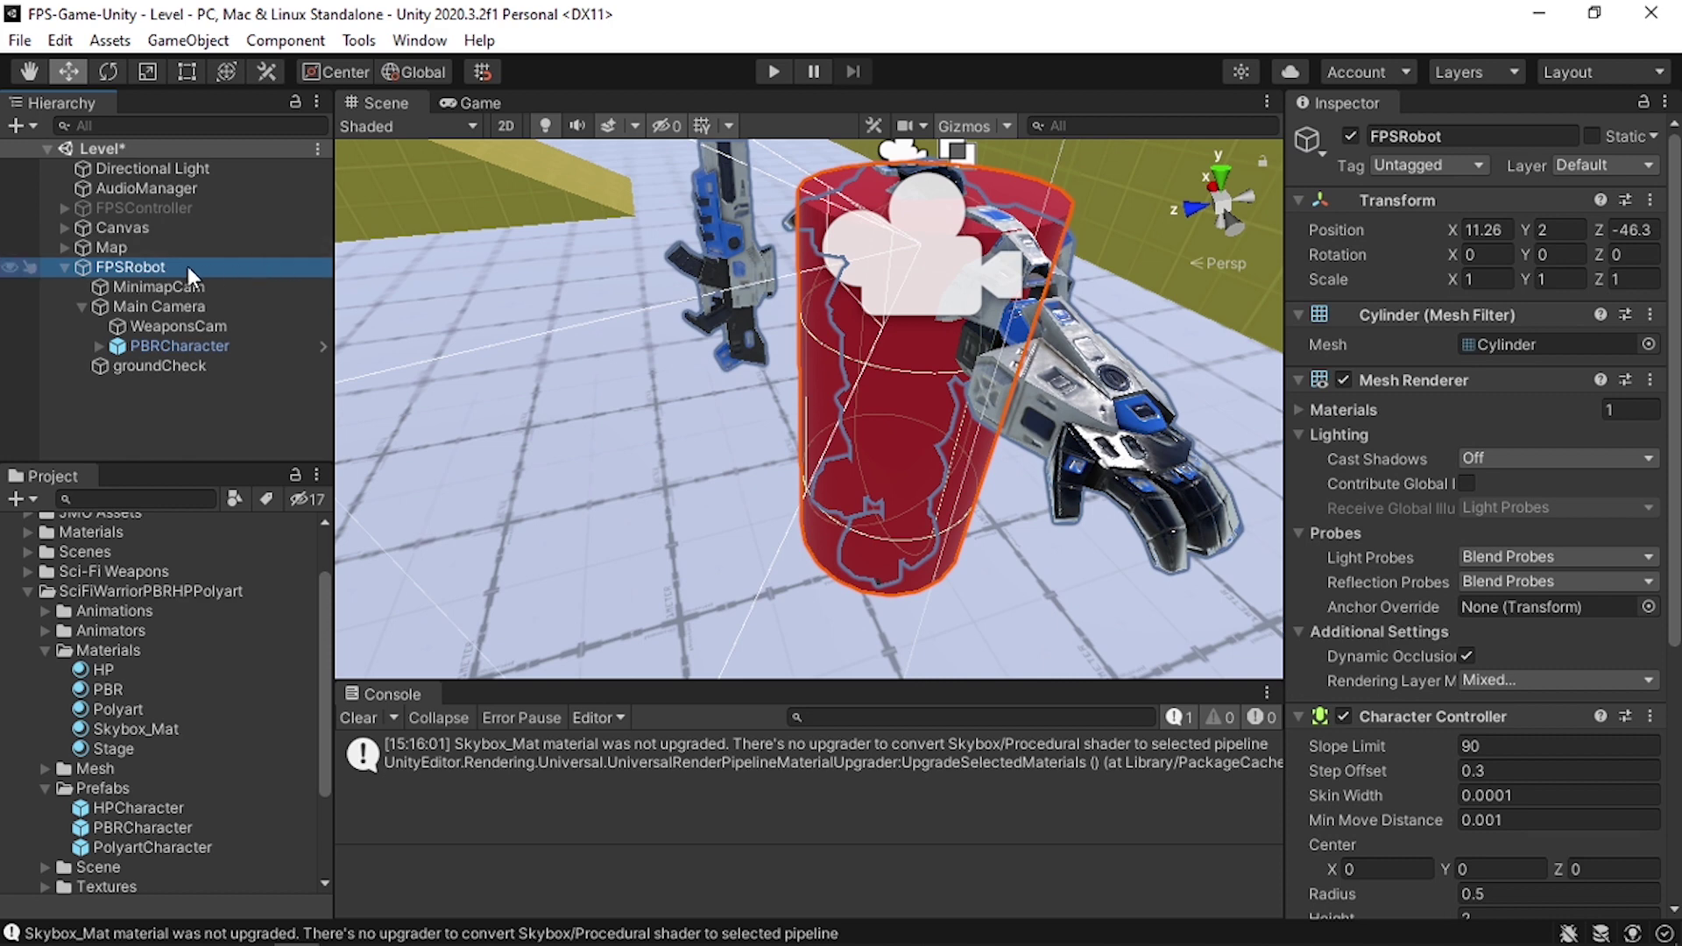
key(f)
click(1484, 279)
text(2)
key(Tab)
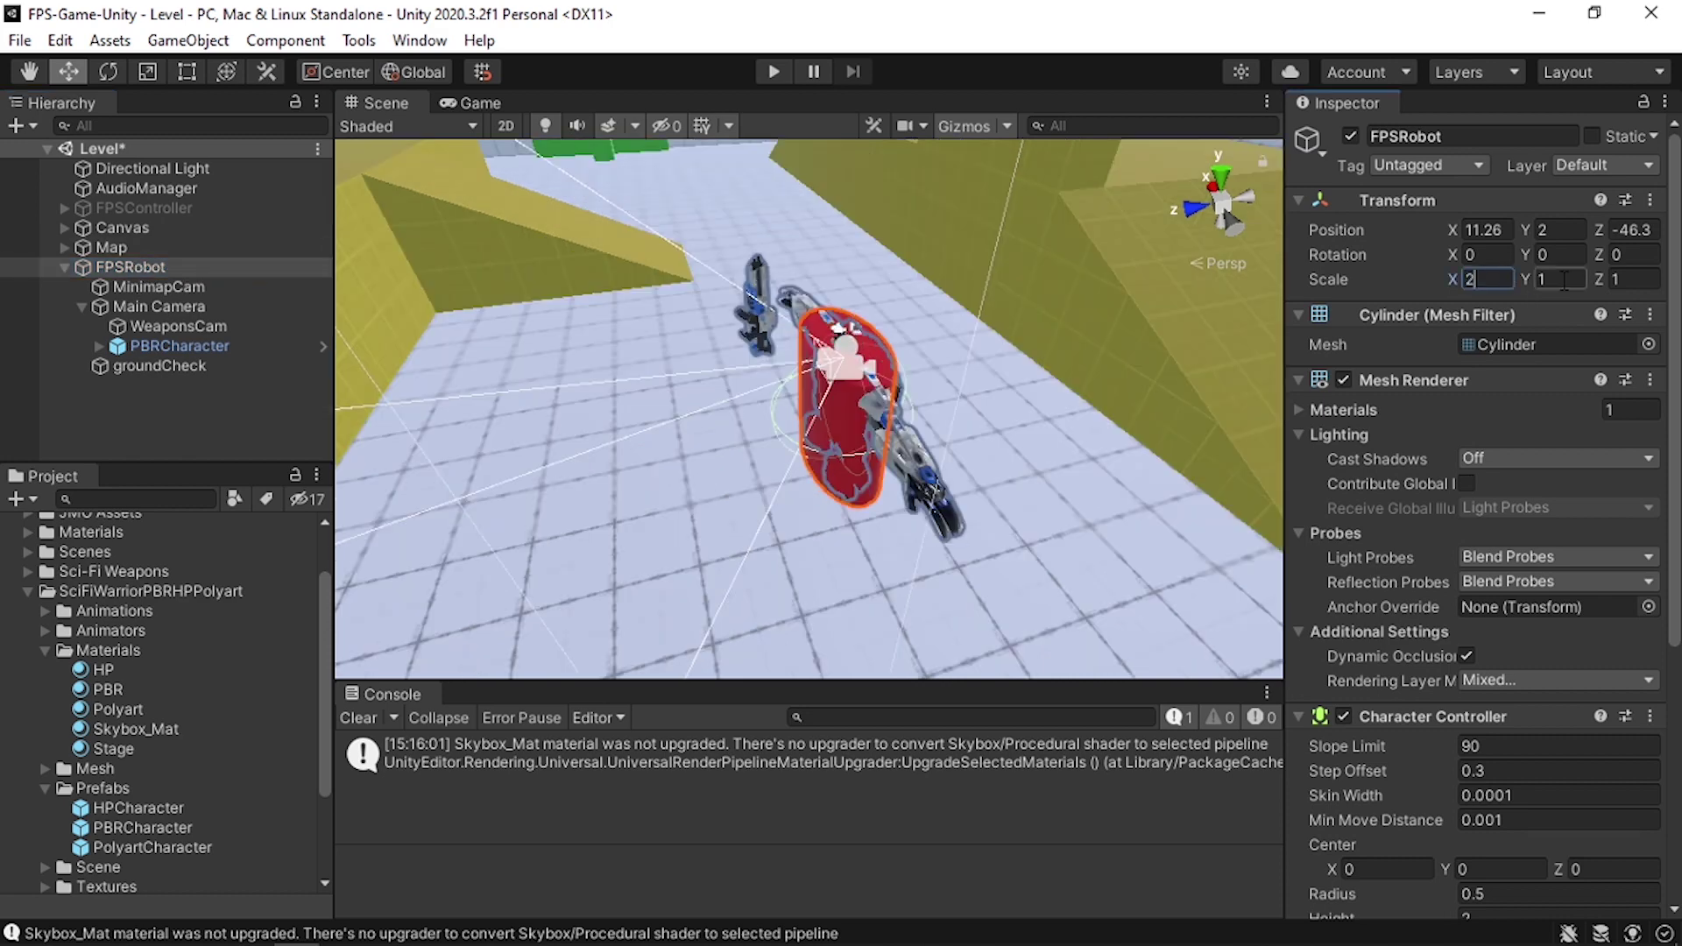
text(2)
key(Tab)
text(2)
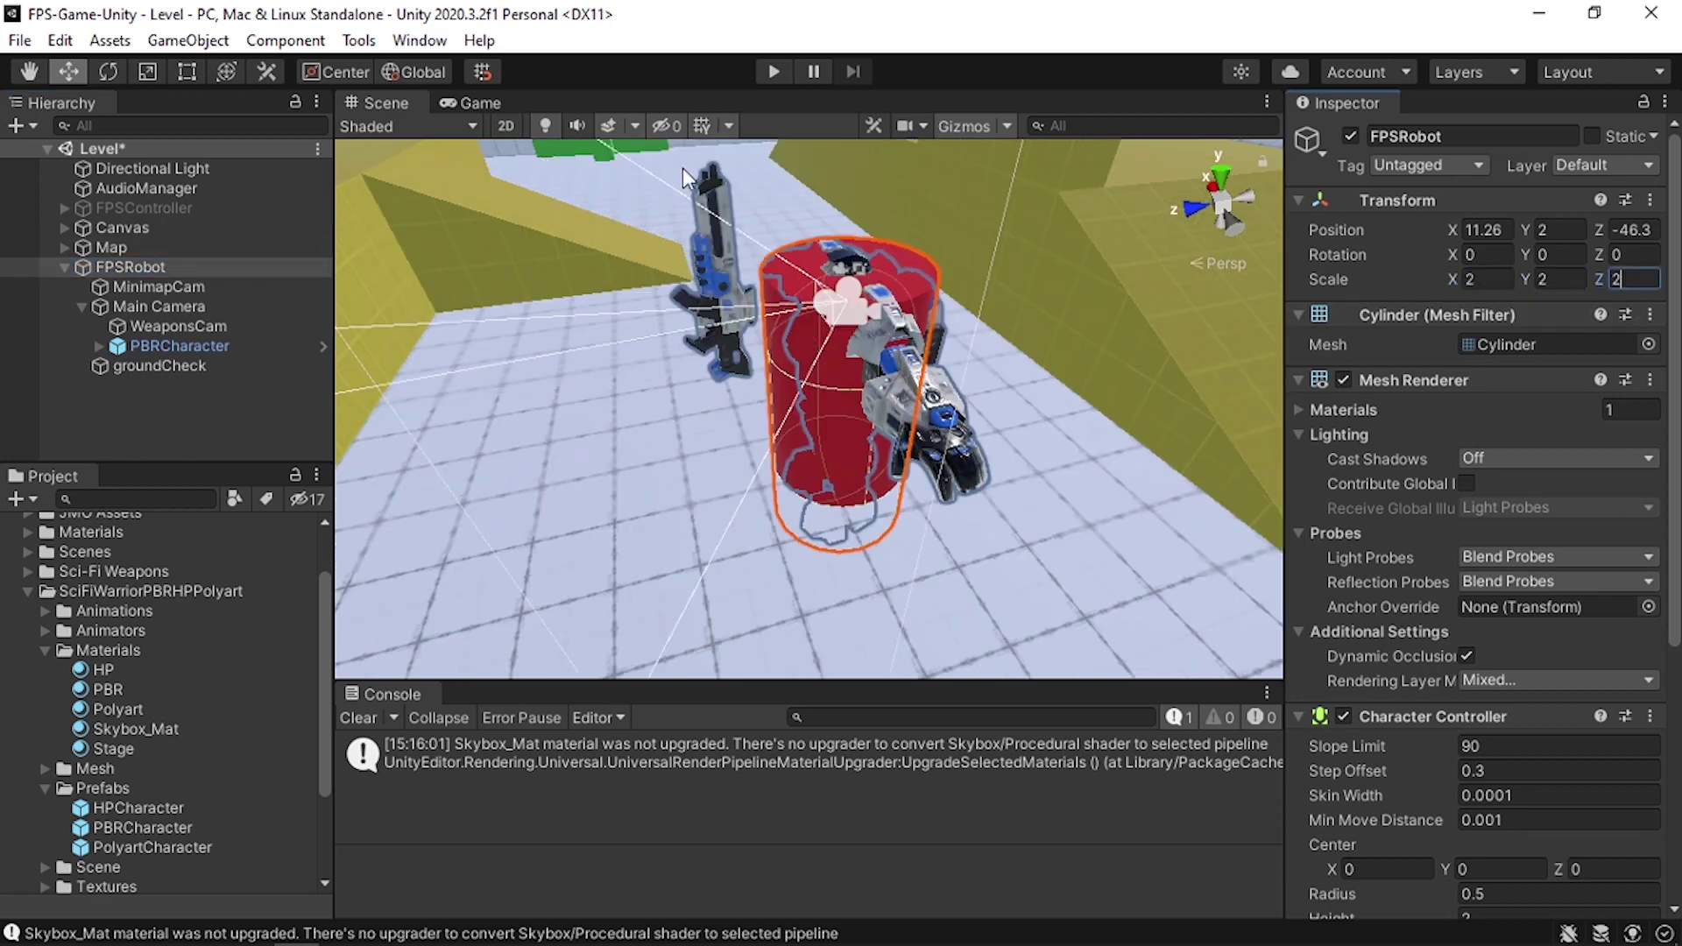
- Check the robot in the Game view and disable the Mesh Renderer of FPSRobot's cylinder
click(478, 102)
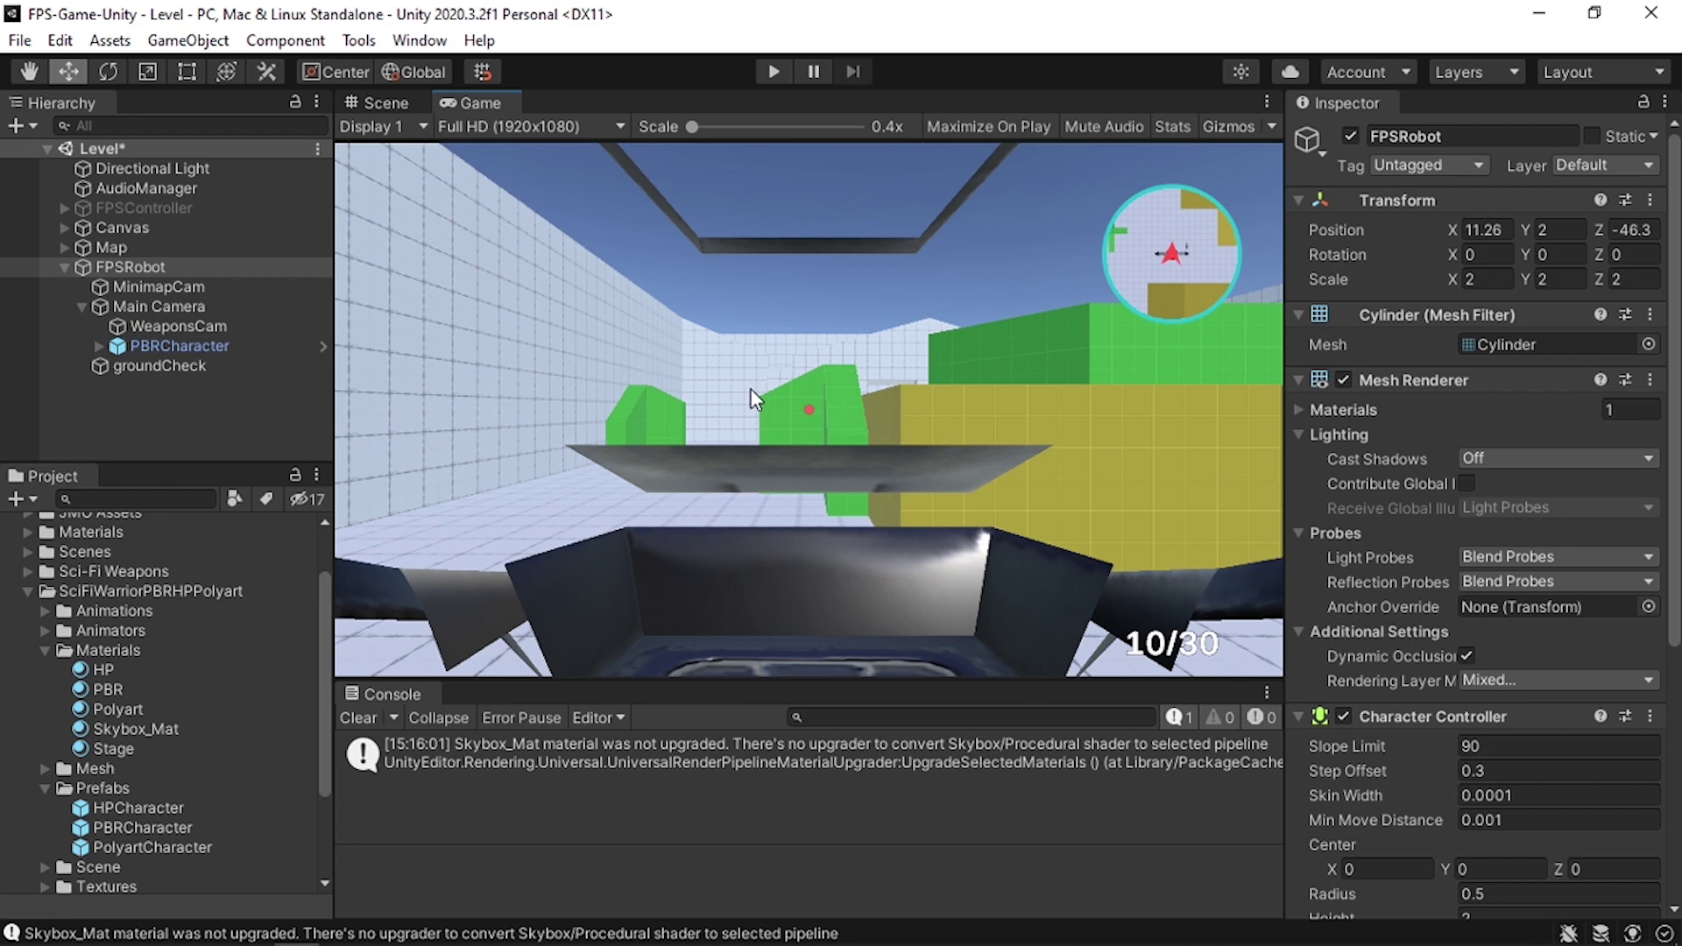
click(404, 112)
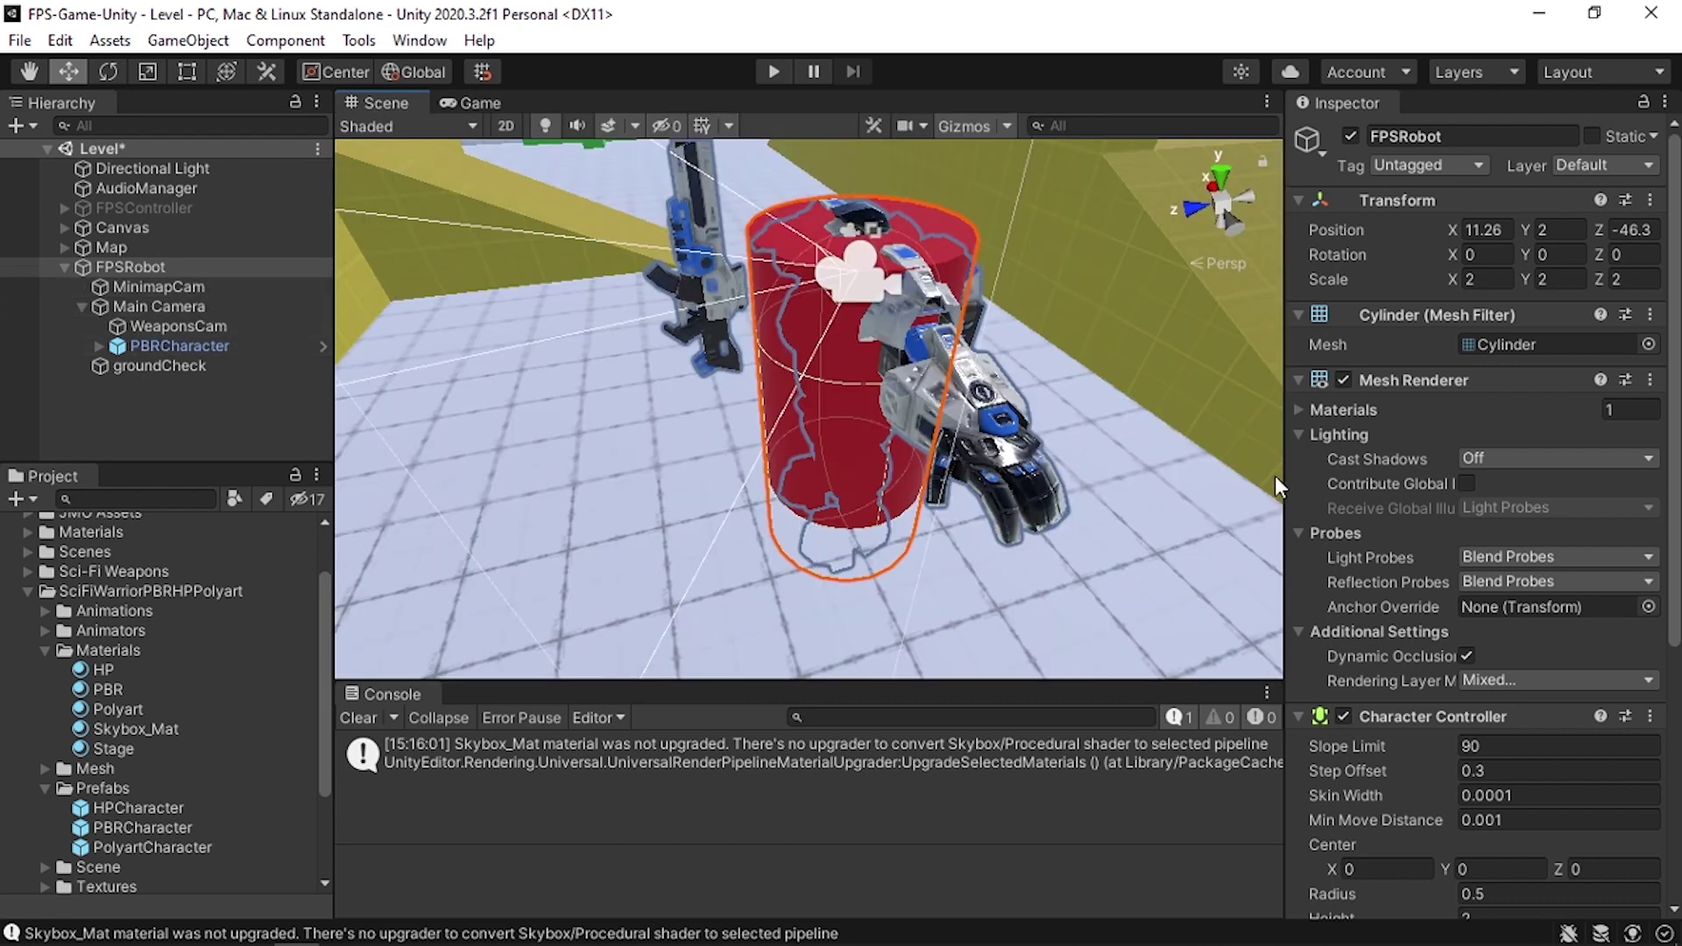
click(1343, 379)
alt+drag(653, 407, 826, 309)
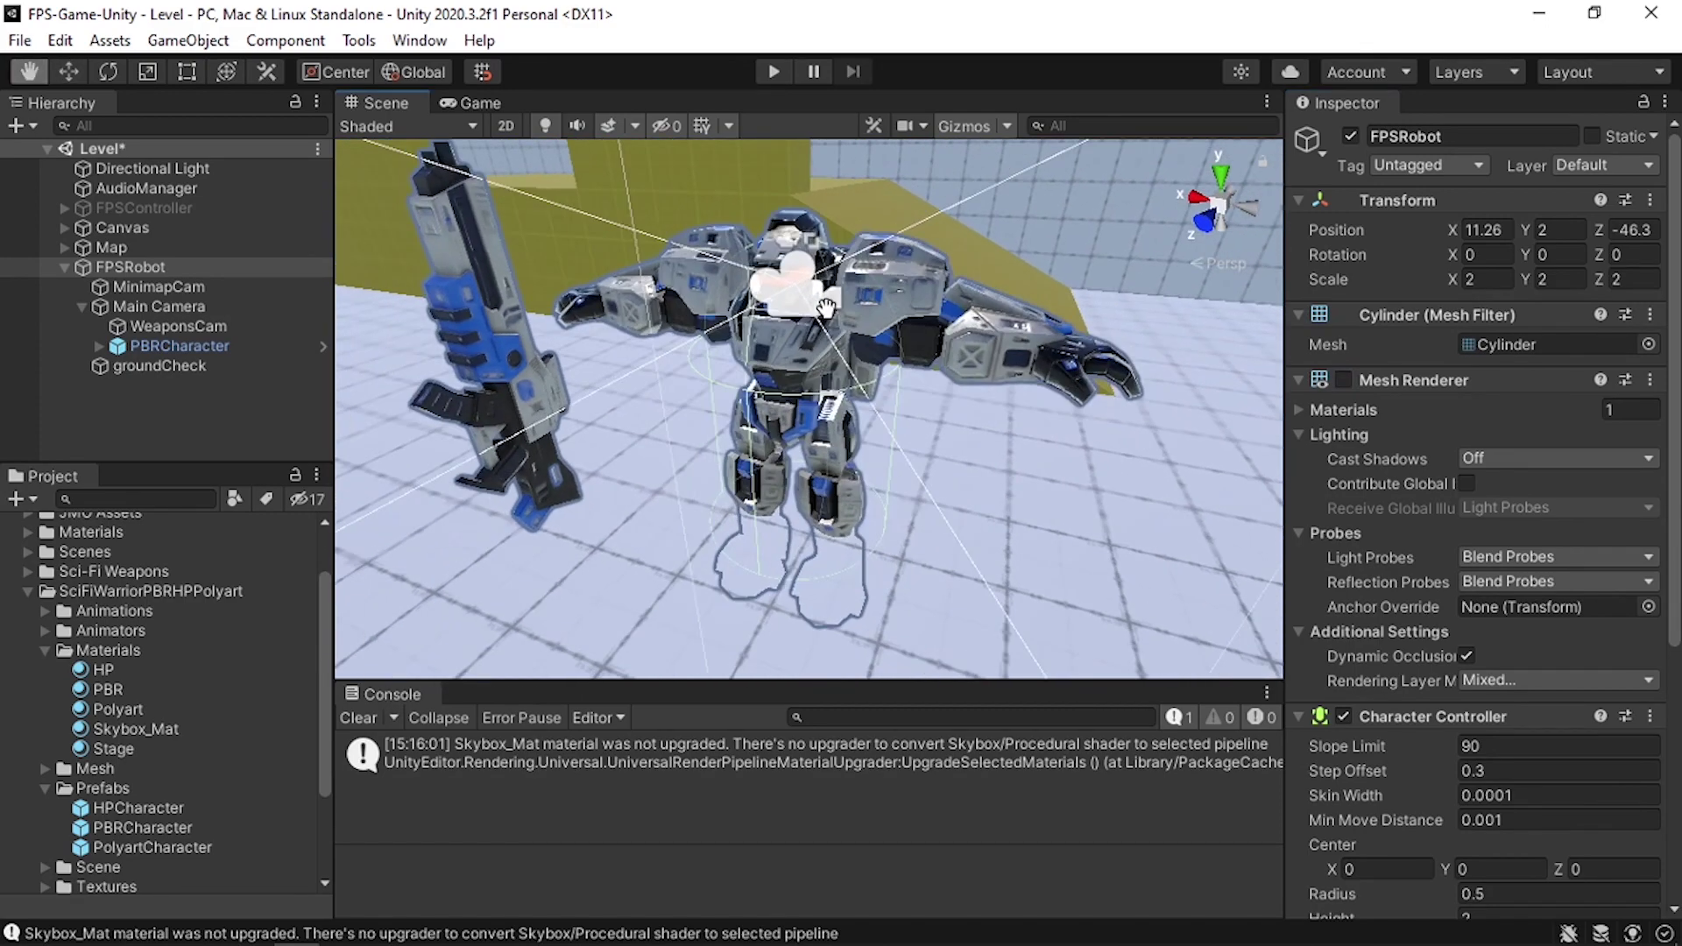
- Deactivate the head1, Backpack1, Body1 and Leg1 parts of PBRCharacter, keeping the arms and rifle active
click(797, 350)
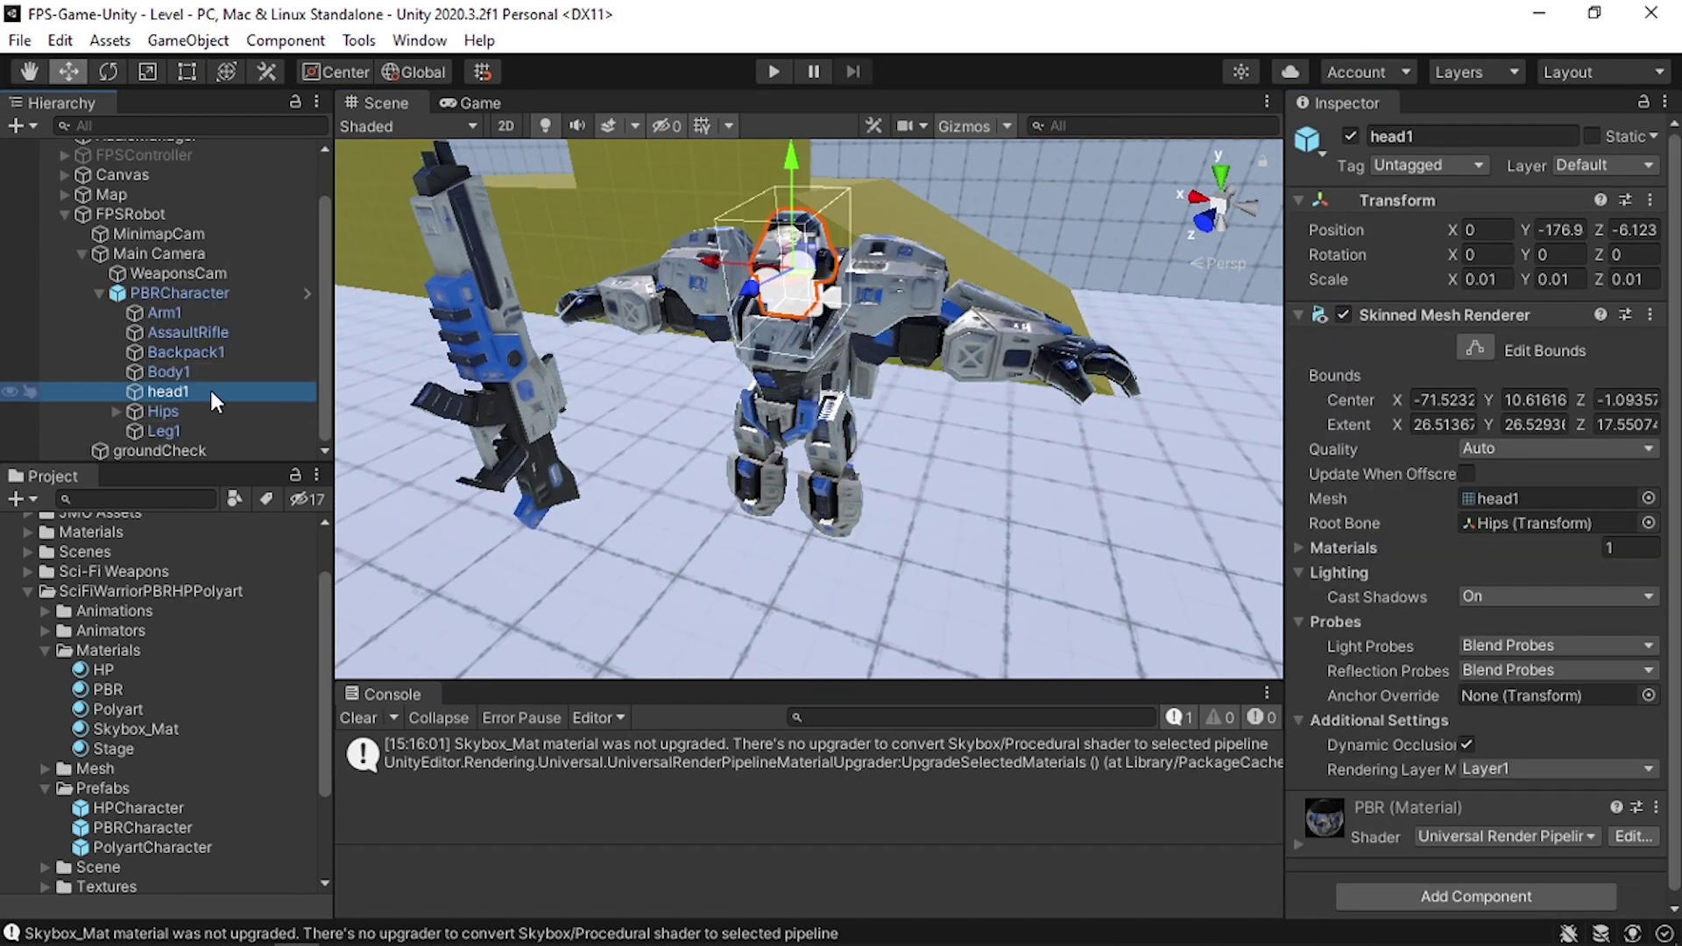
click(1350, 136)
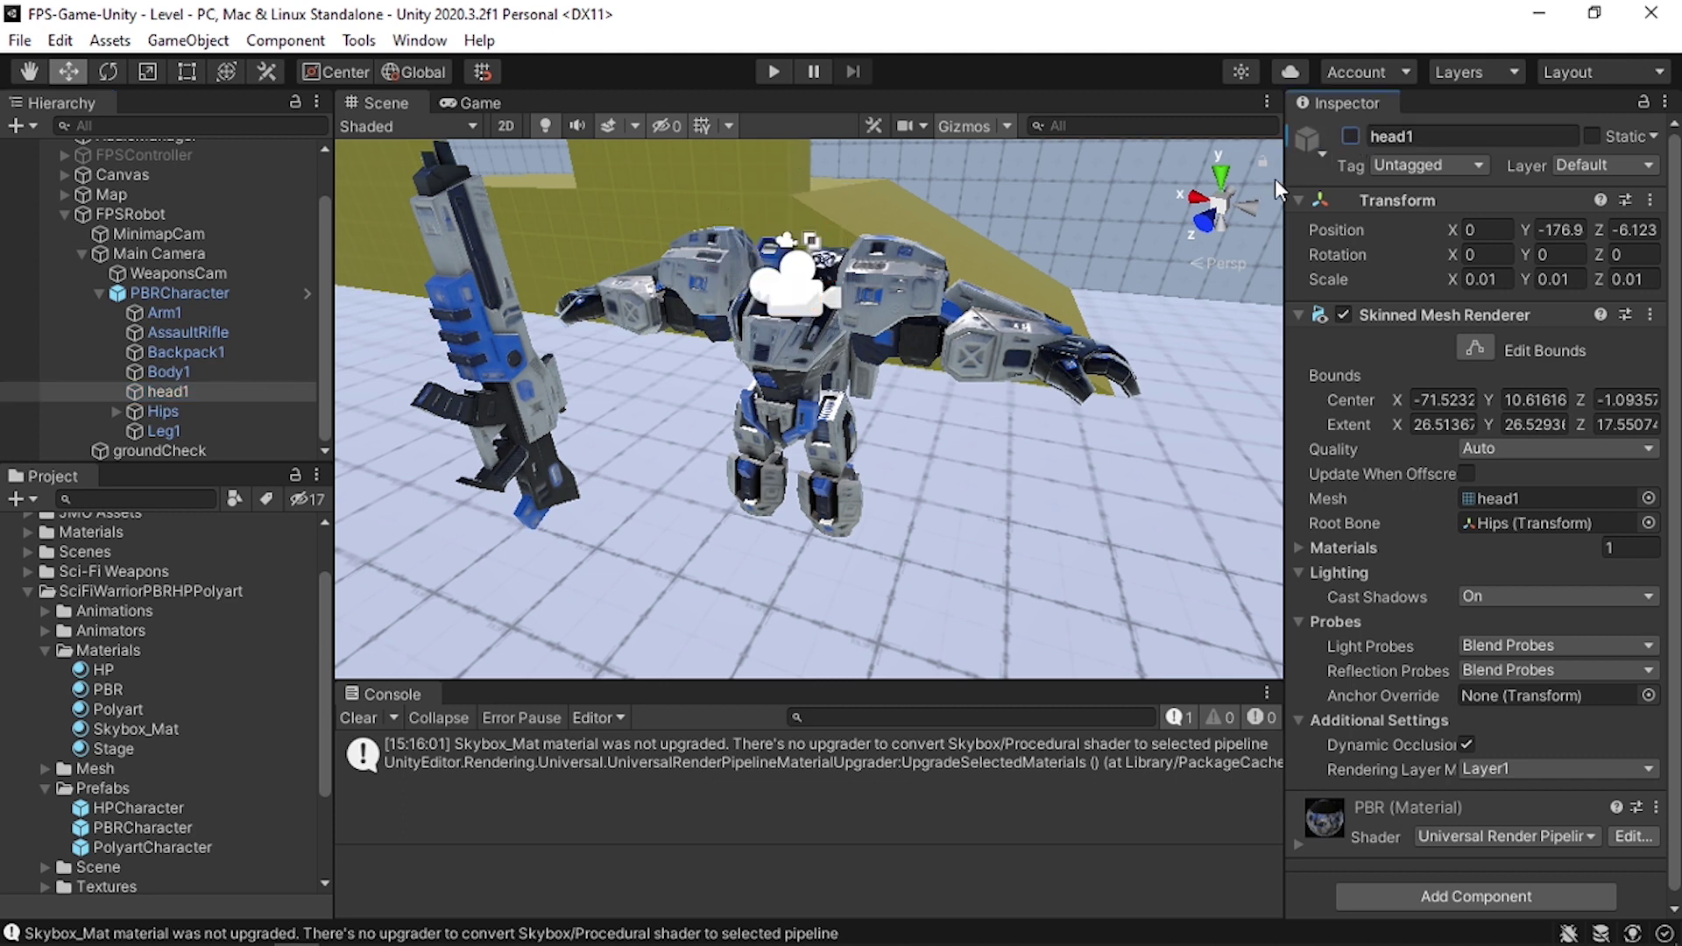
click(200, 373)
ctrl+click(205, 356)
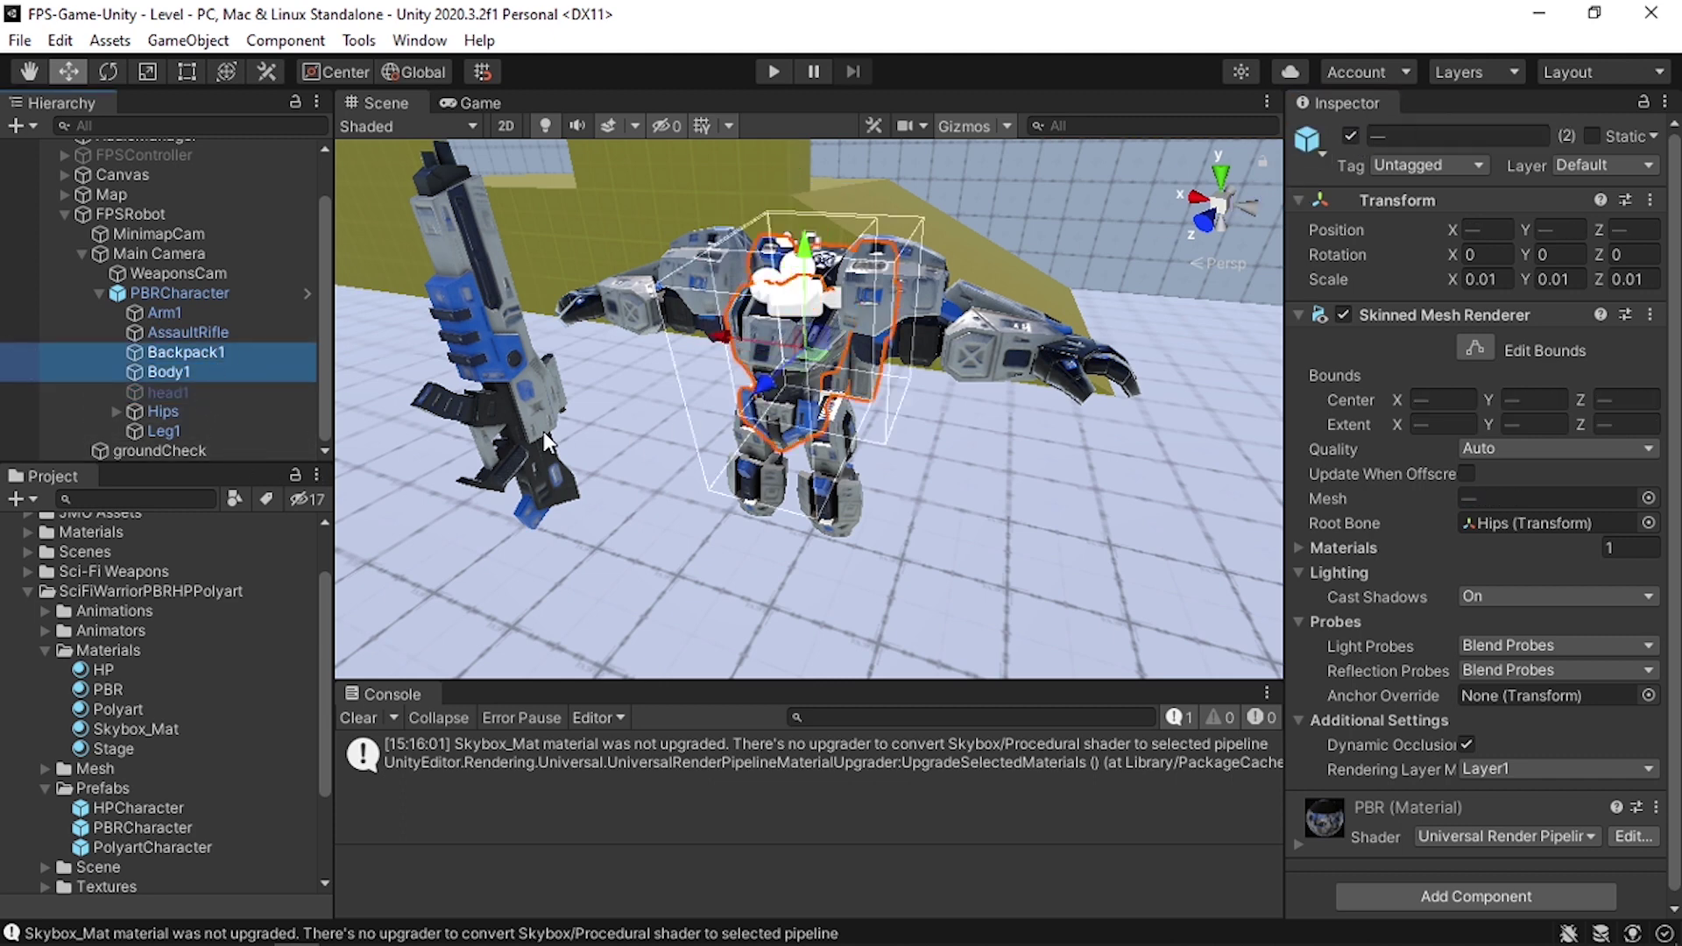
ctrl+click(224, 430)
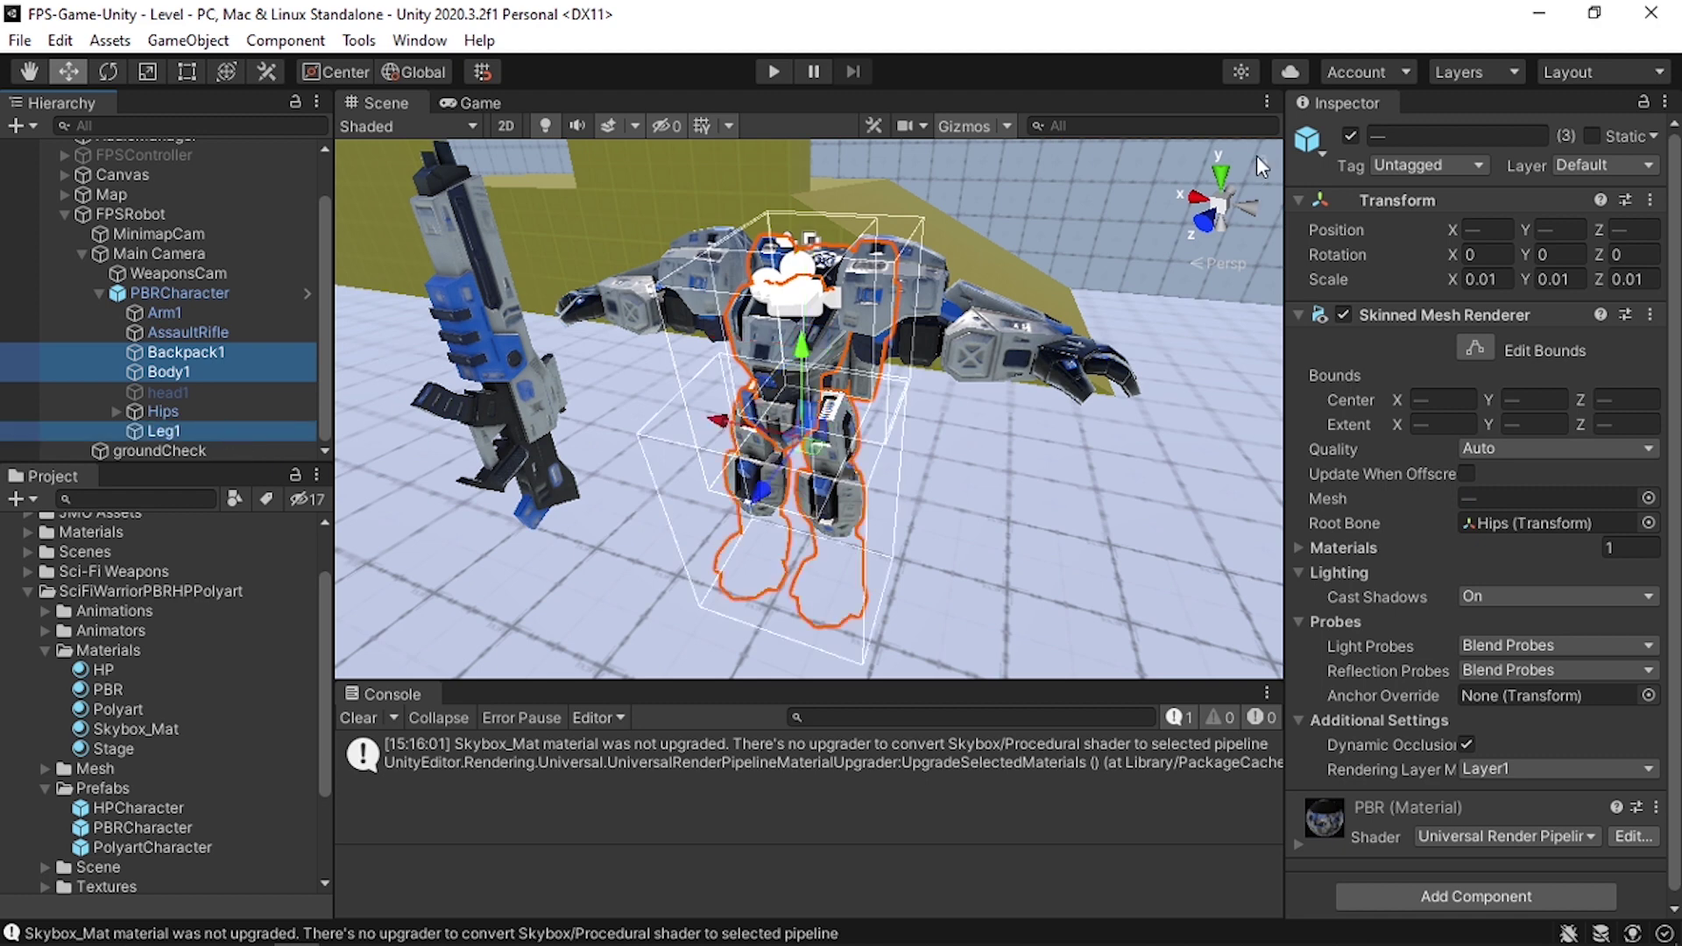
click(1349, 136)
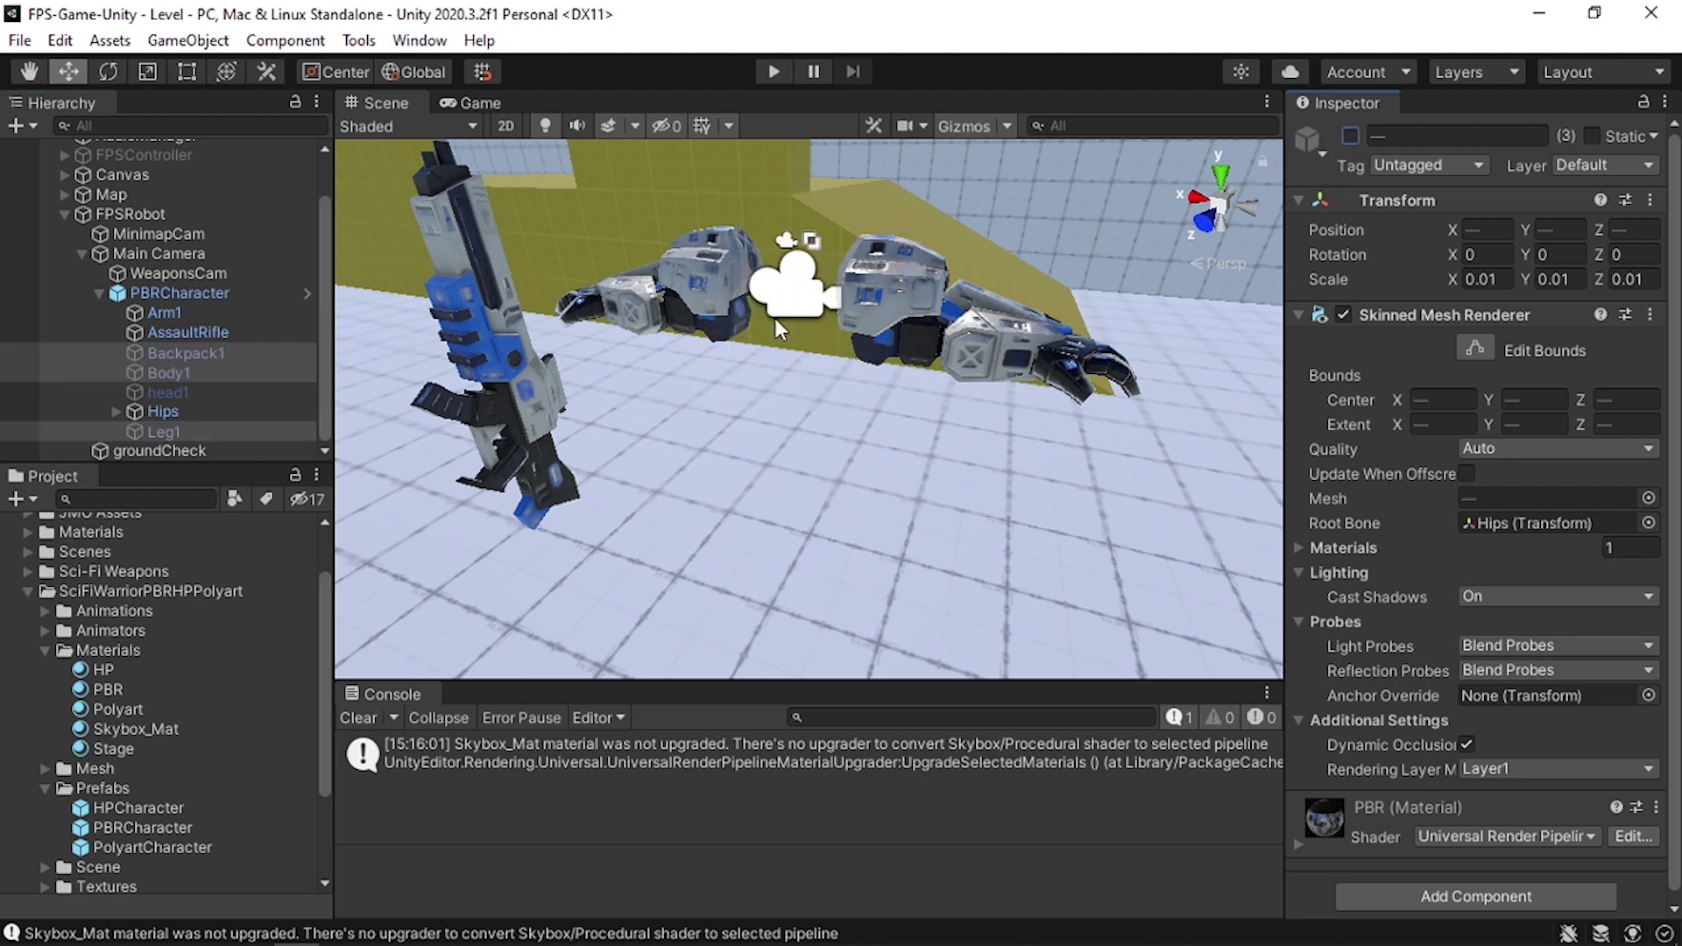
- Assign PBRCharacter and all its children to the Weapons layer, and check the Game view and the WeaponsCam settings
click(262, 296)
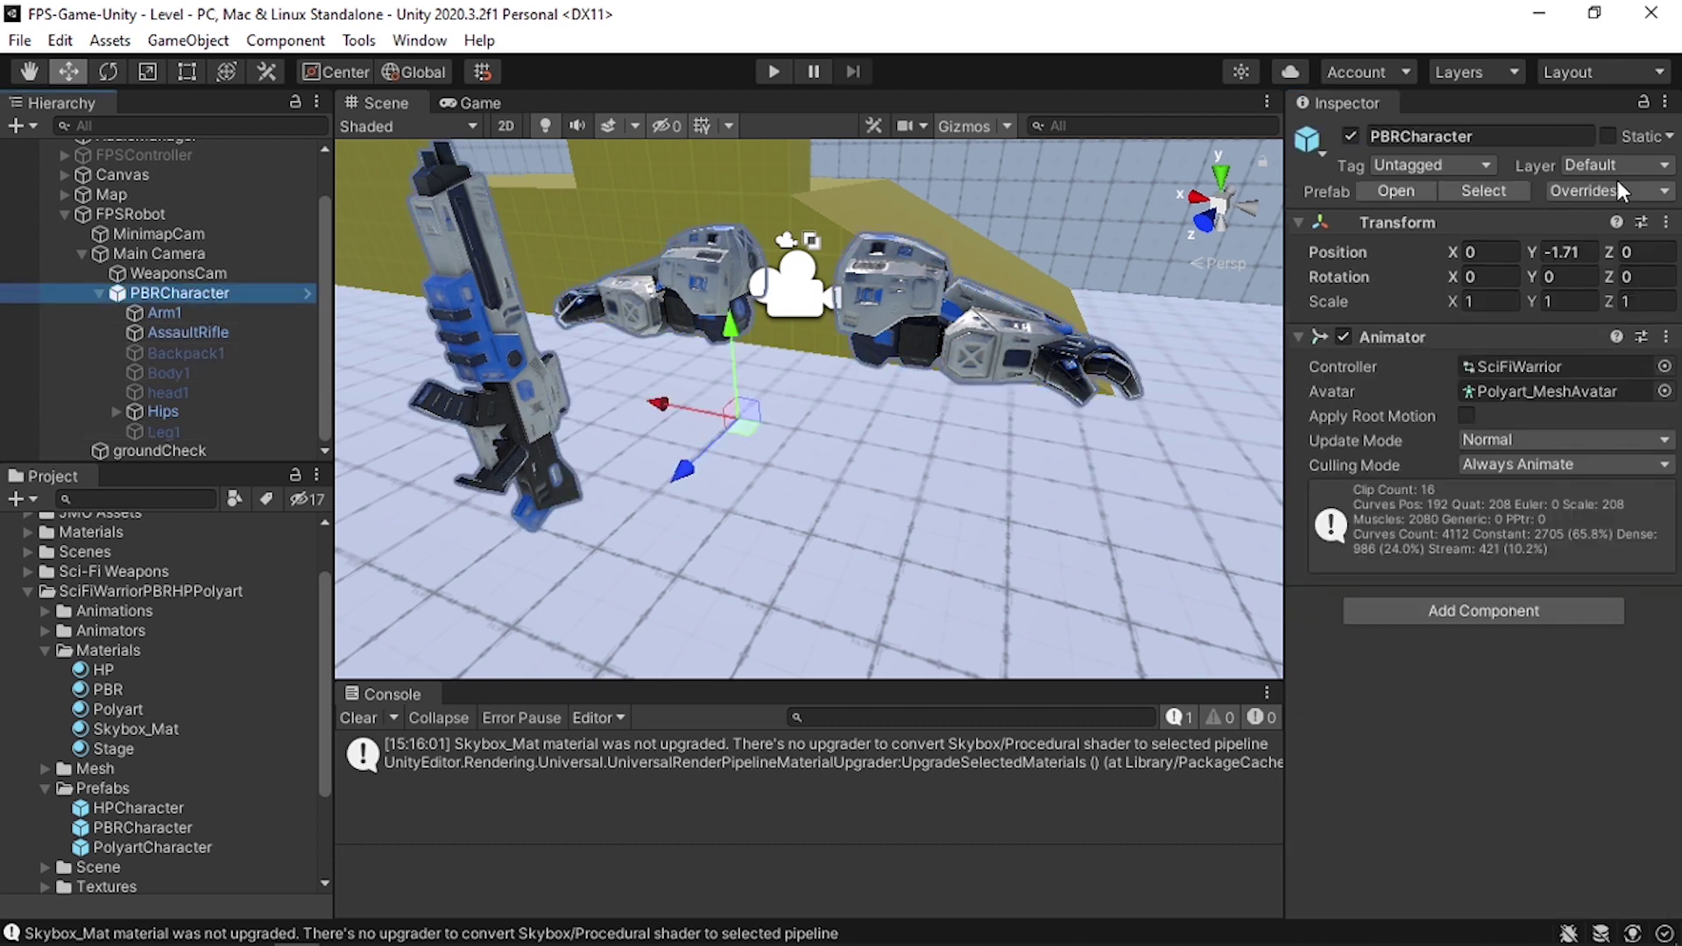
click(1662, 166)
click(1568, 335)
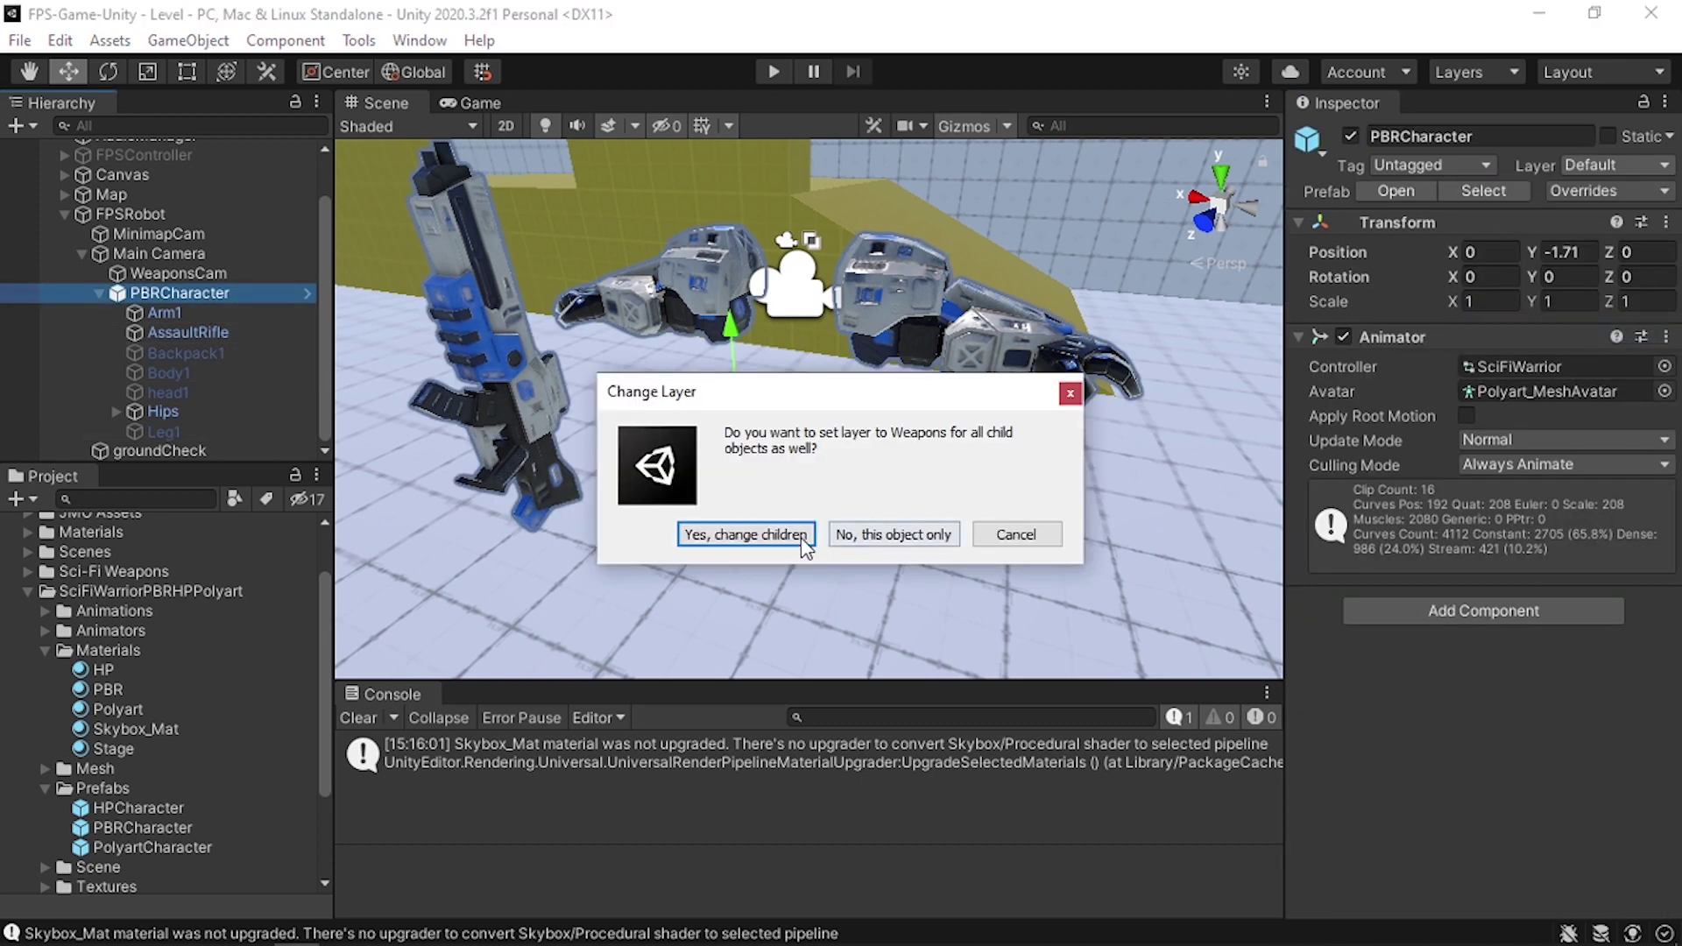
click(743, 535)
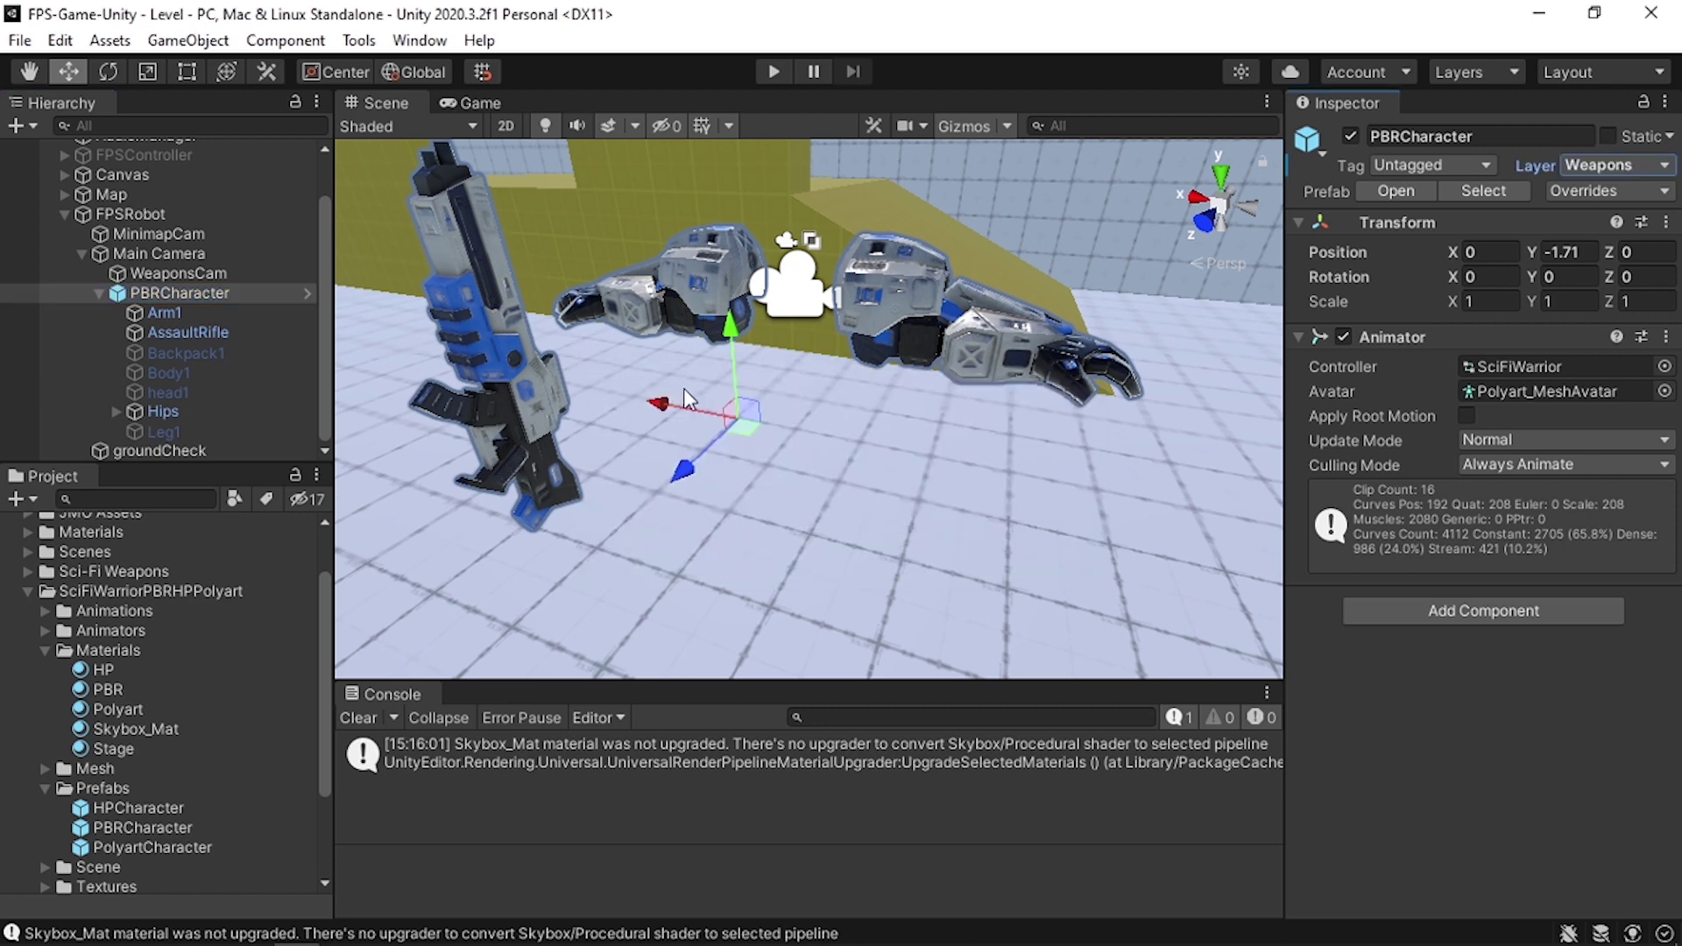
click(478, 98)
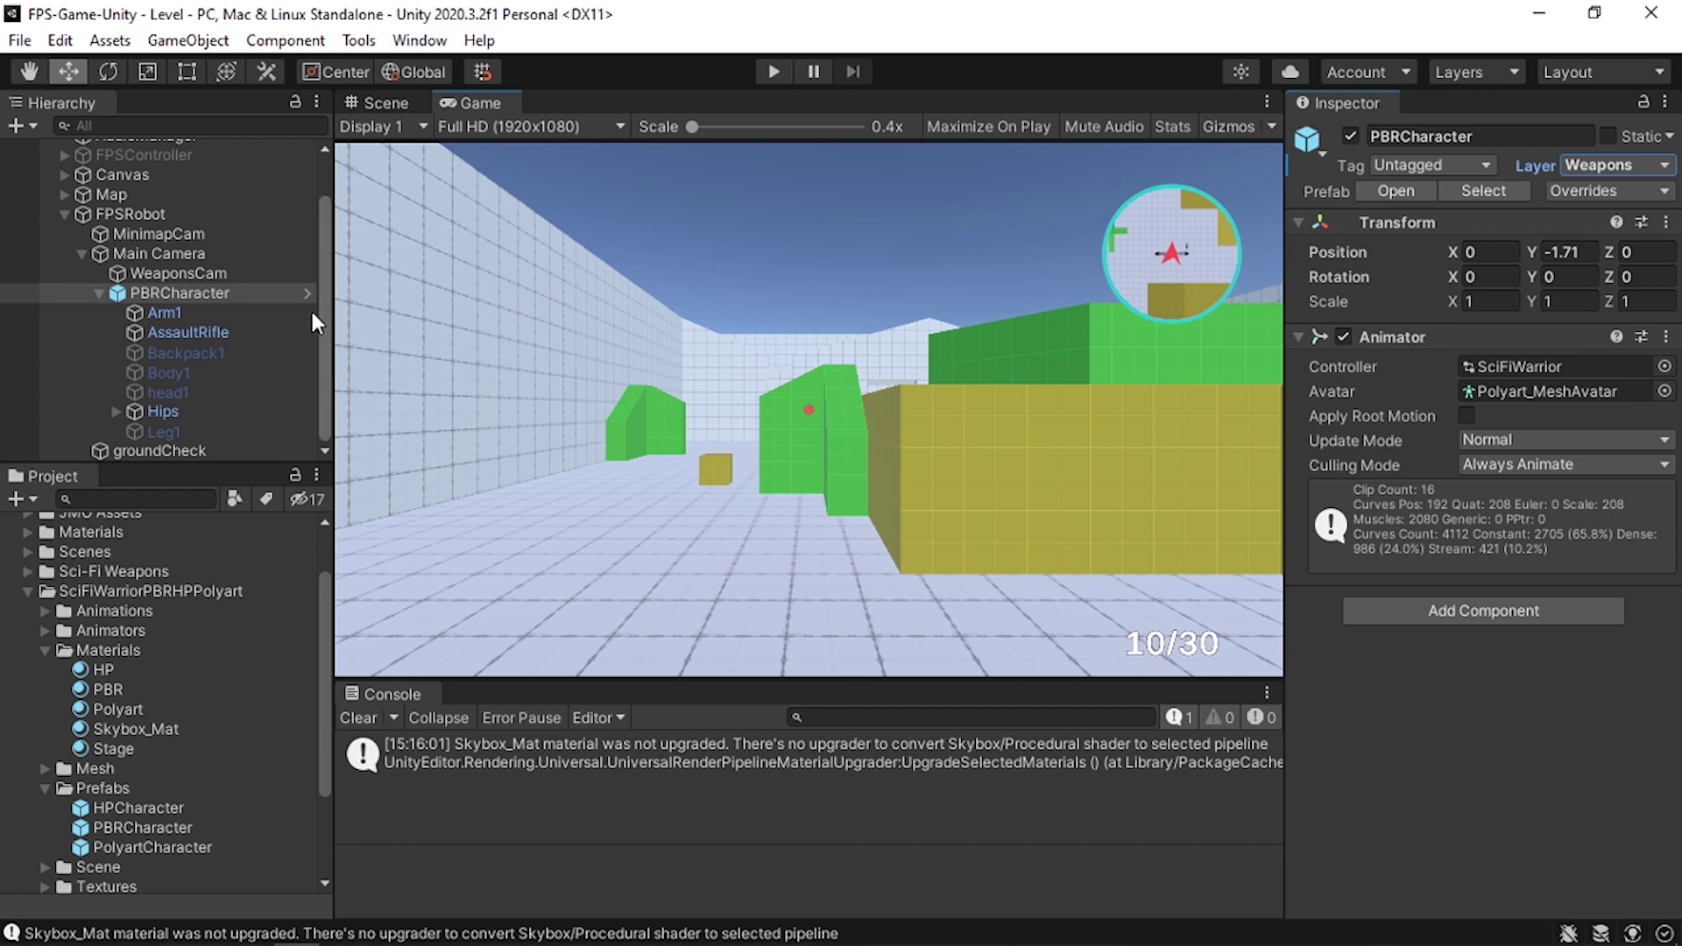
click(238, 274)
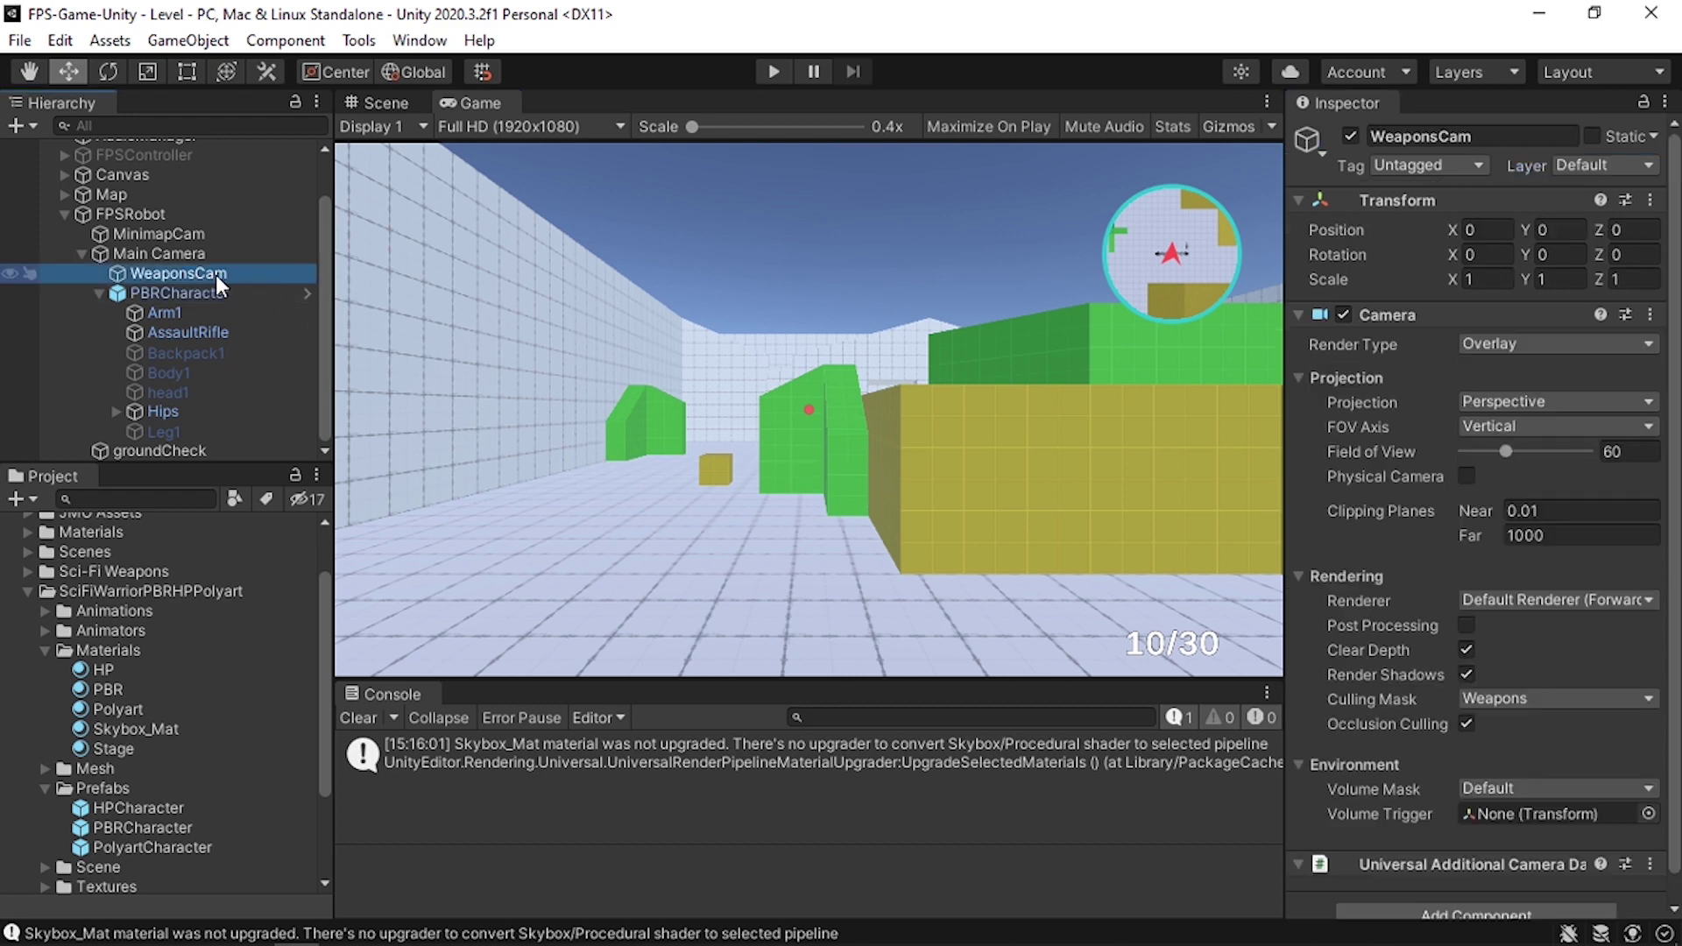
- Duplicate the FPSController animator controller in the Animation folder and name the copy FPSRobot
click(259, 293)
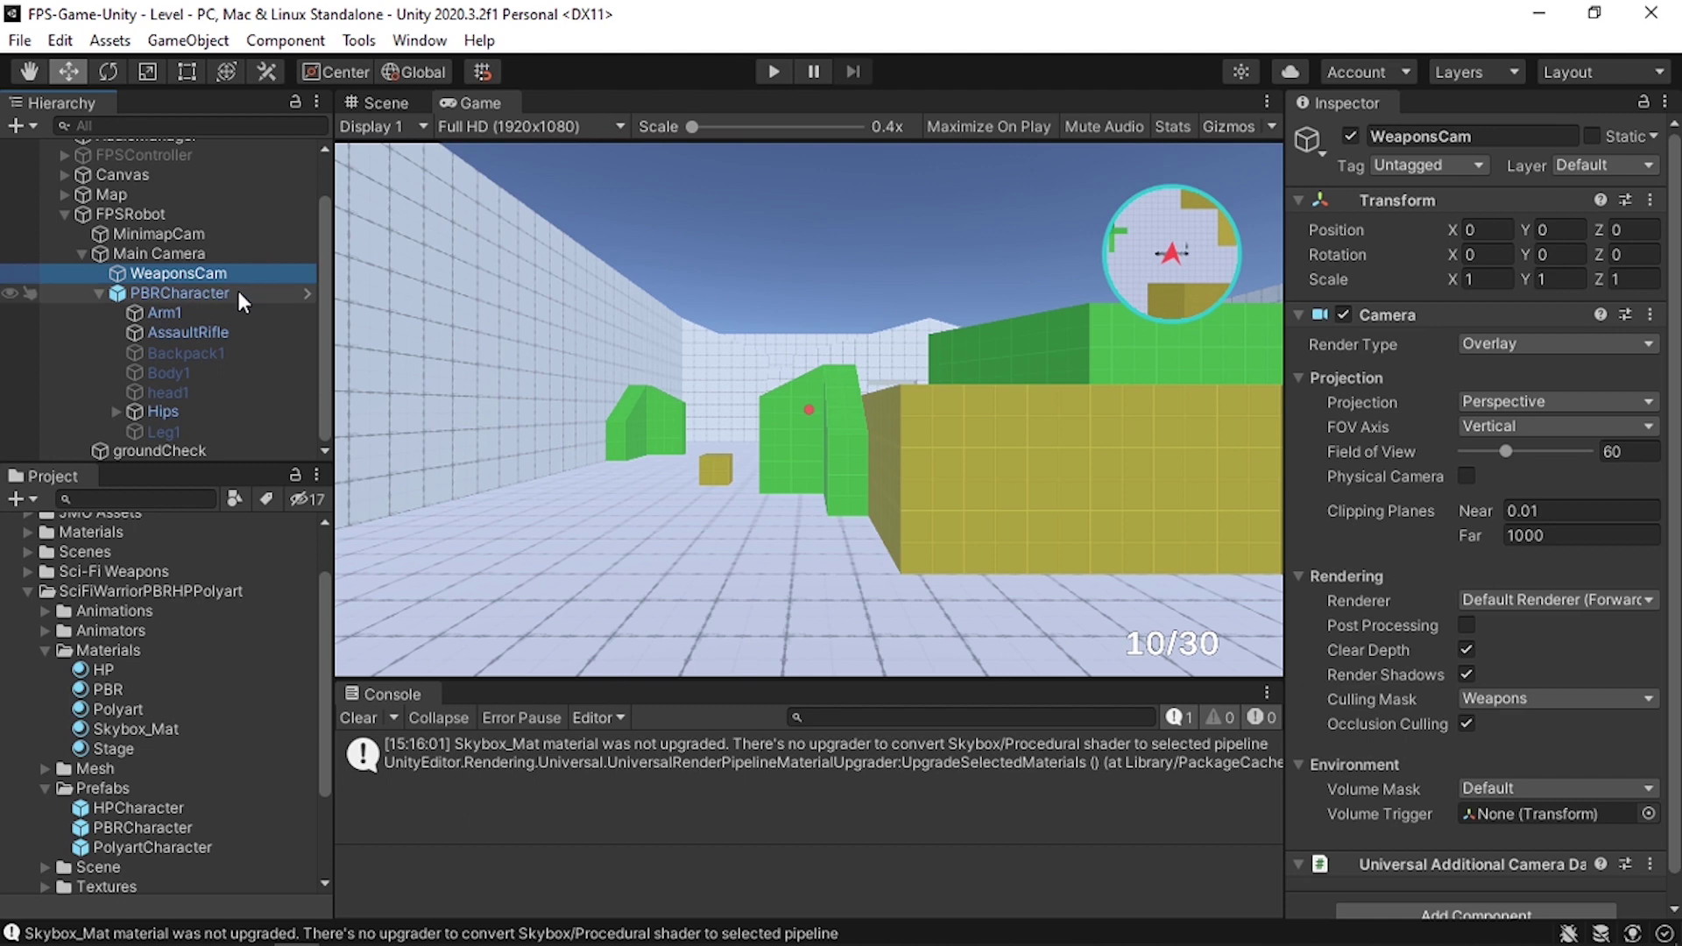
click(1515, 366)
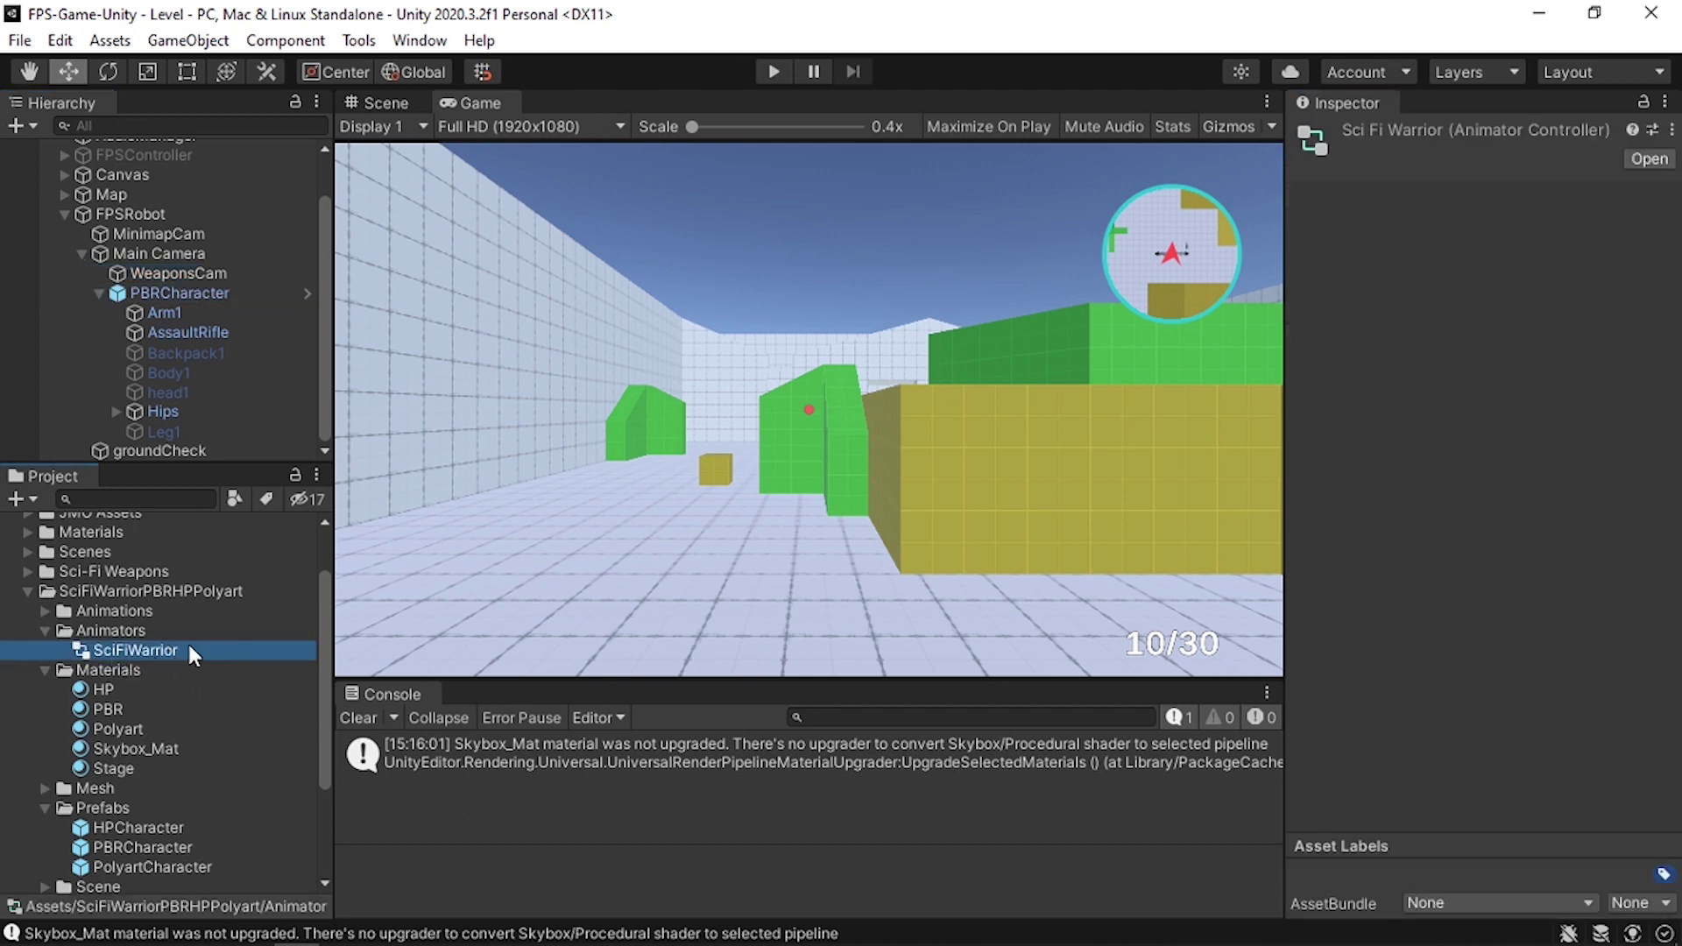
scroll(149, 649, up, 2)
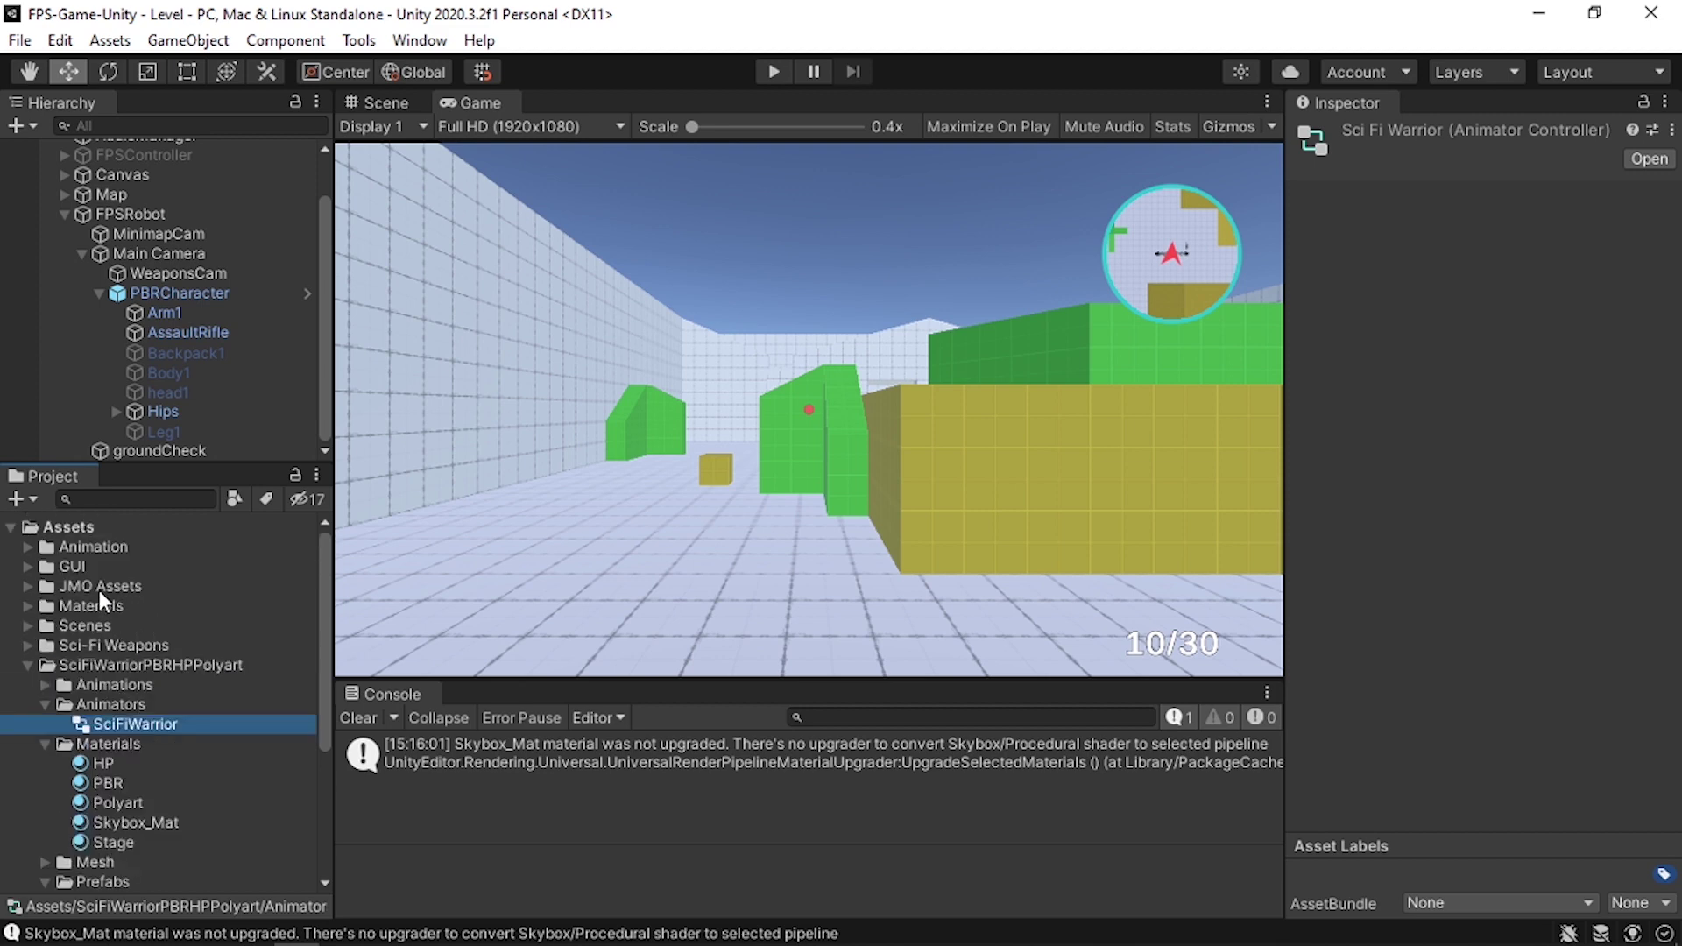
click(28, 546)
click(150, 567)
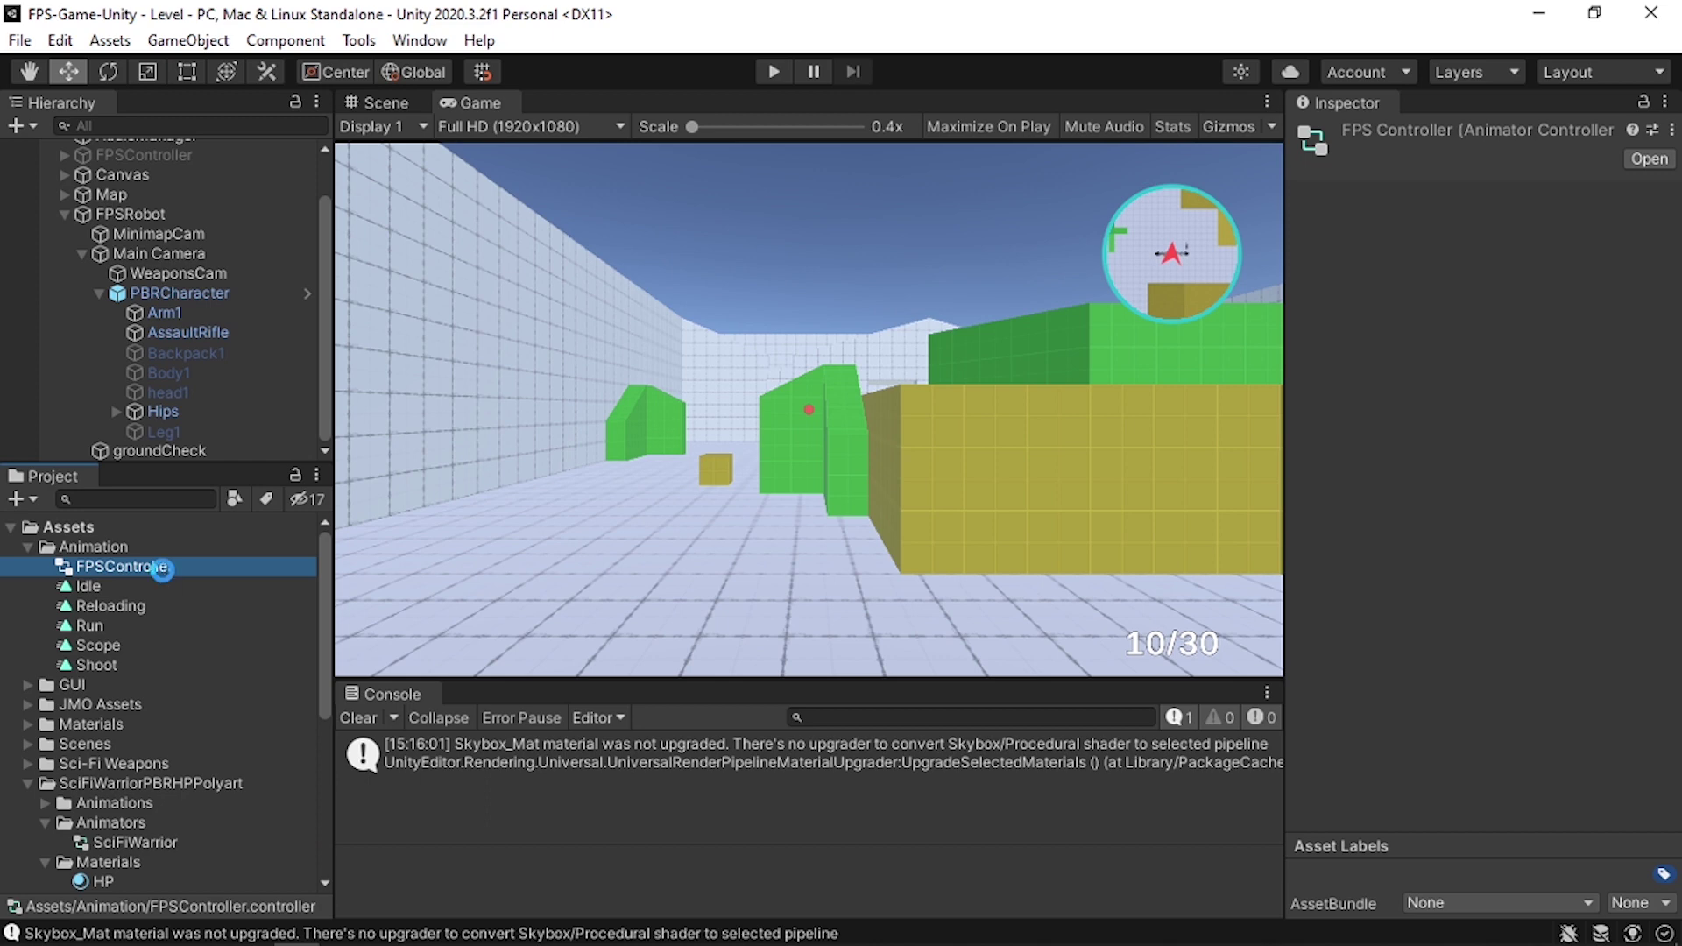
key(ctrl+d)
click(223, 560)
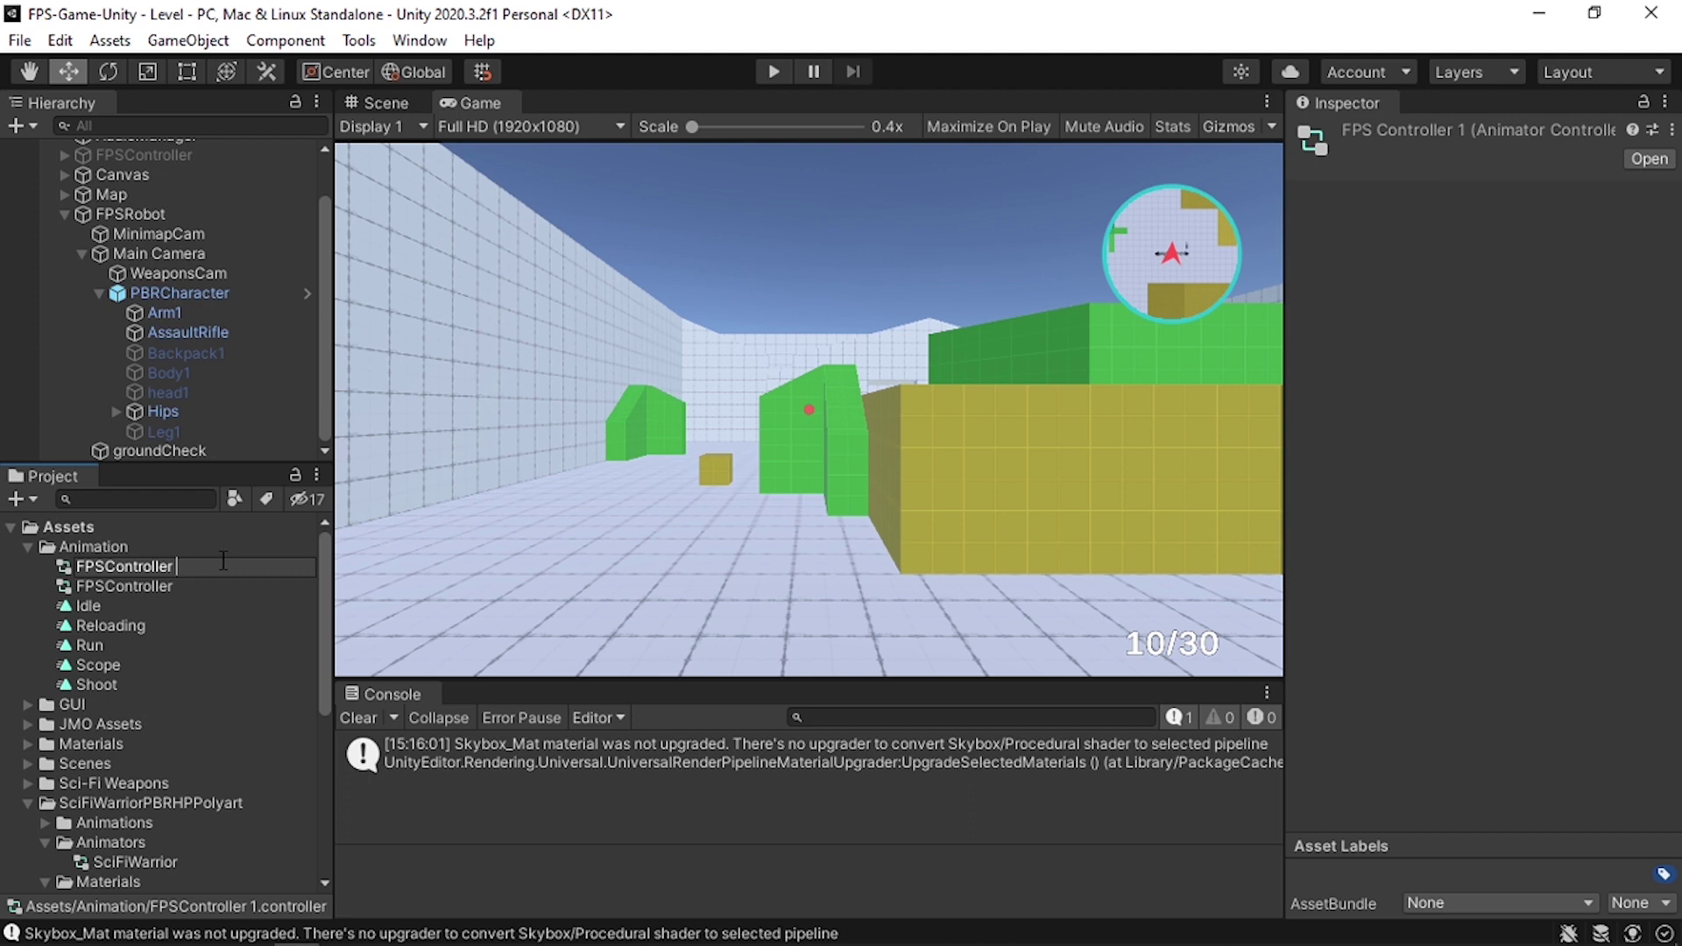
key(BackSpace)
key(BackSpace)
key(BackSpace)
key(BackSpace)
key(BackSpace)
key(BackSpace)
key(BackSpace)
text(Robot)
key(Return)
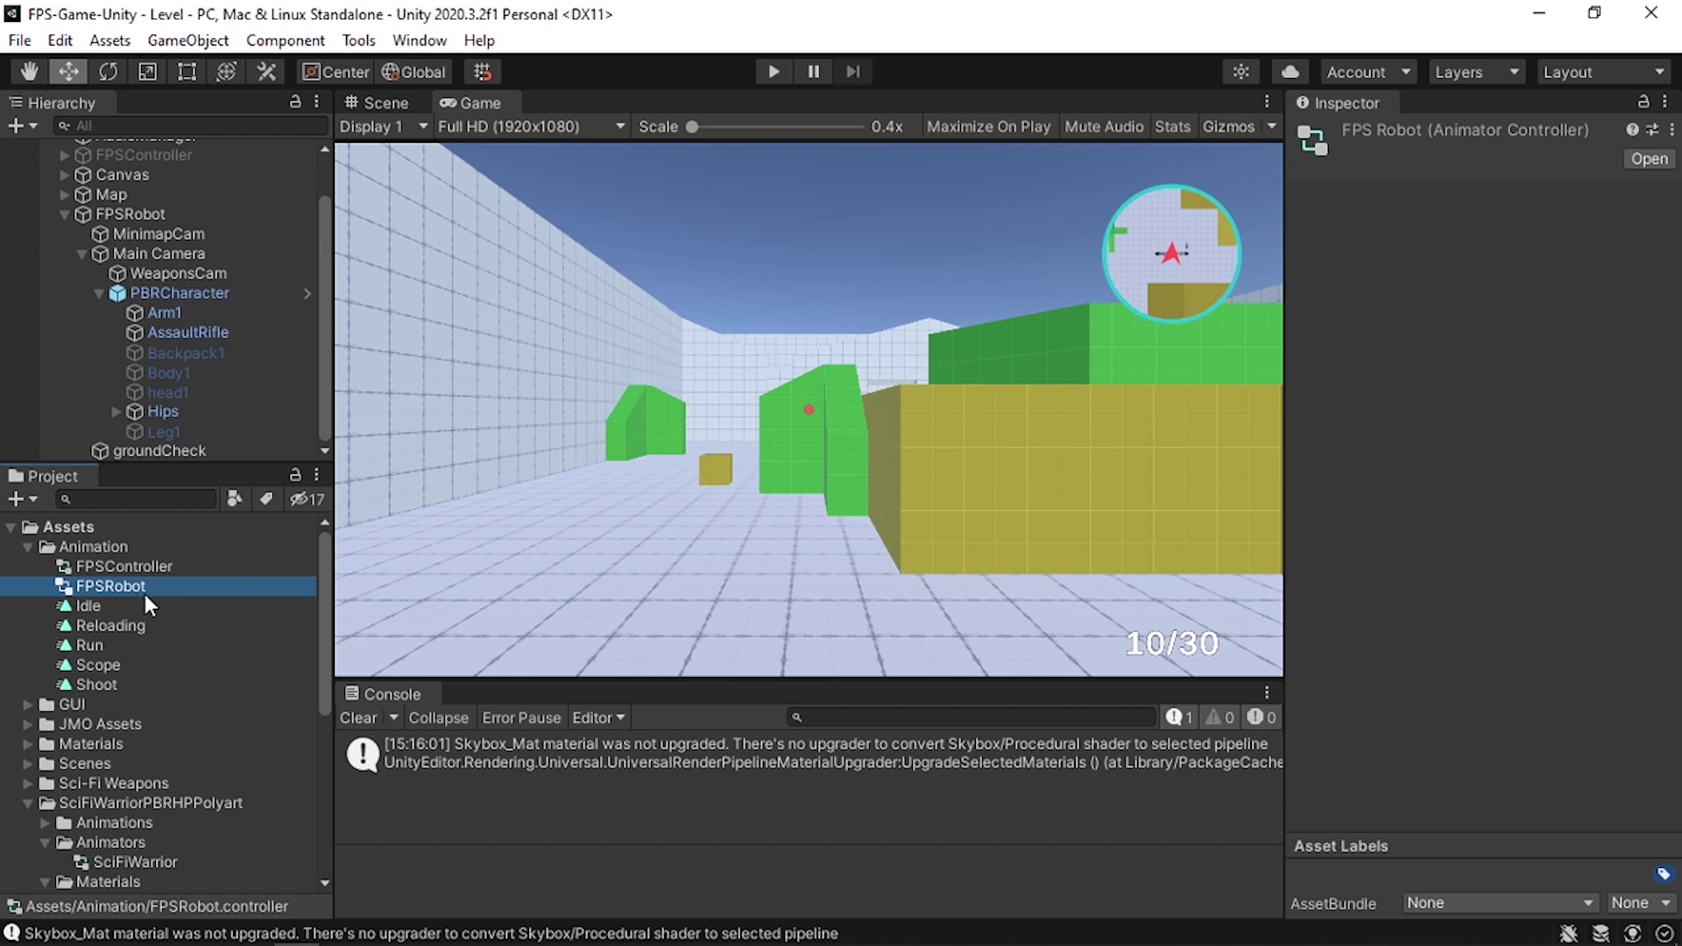
- Open the FPSRobot controller in the Animator window and locate the clip used by its Idle state
click(417, 41)
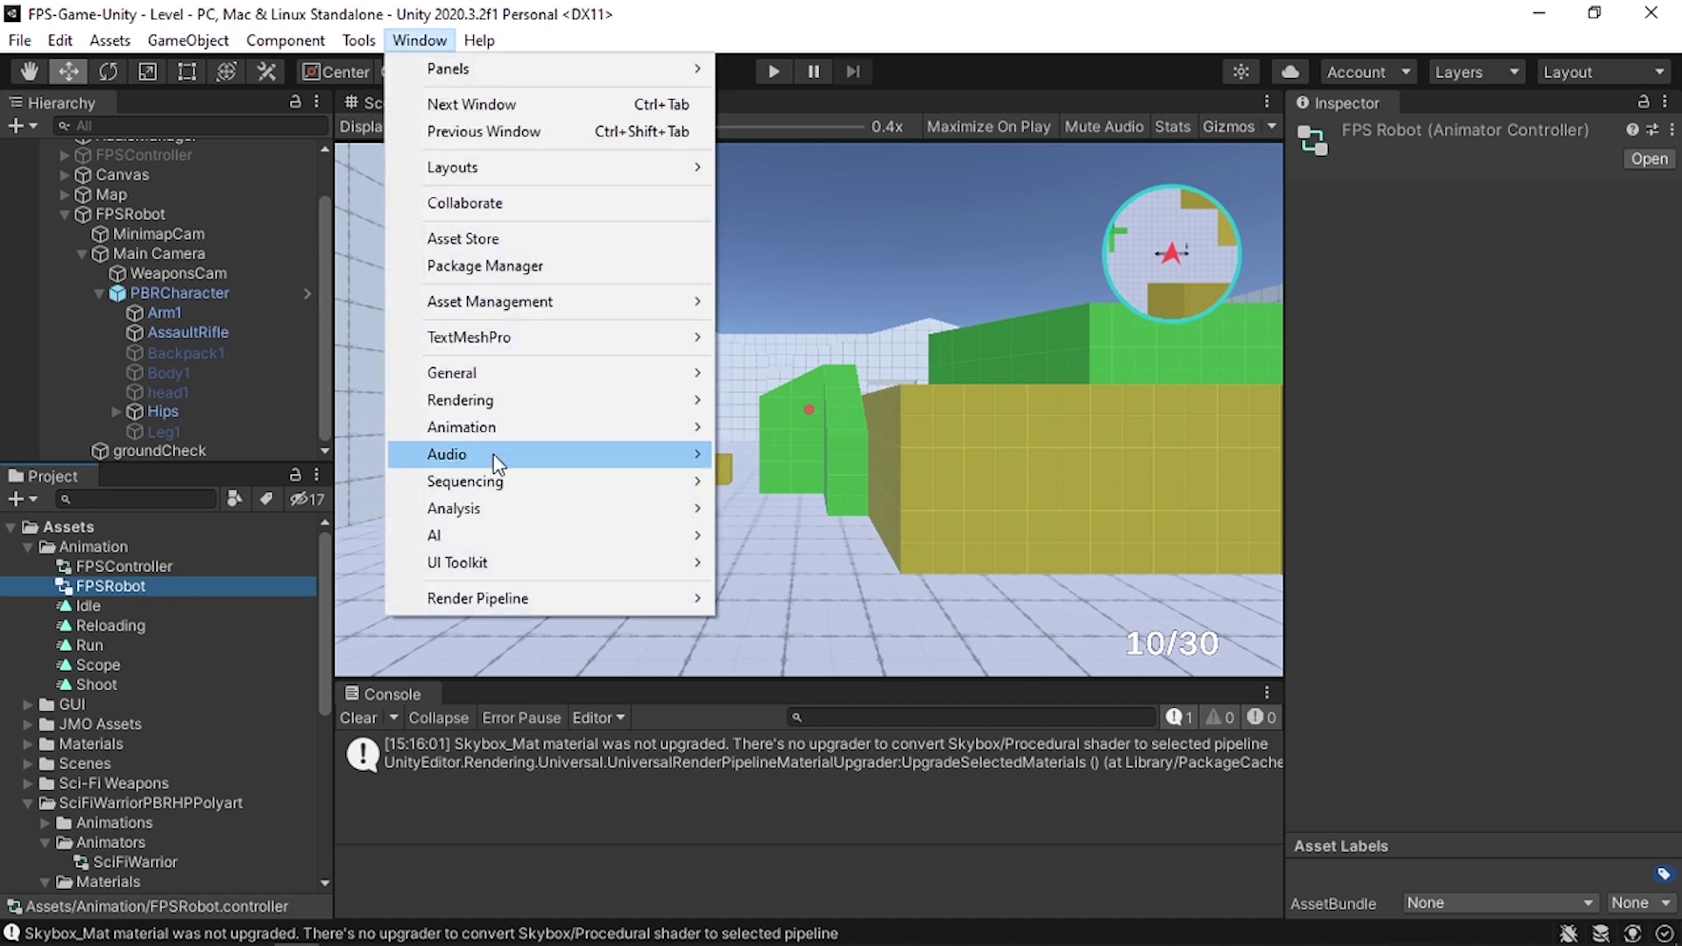
mouse_move(460, 428)
click(819, 456)
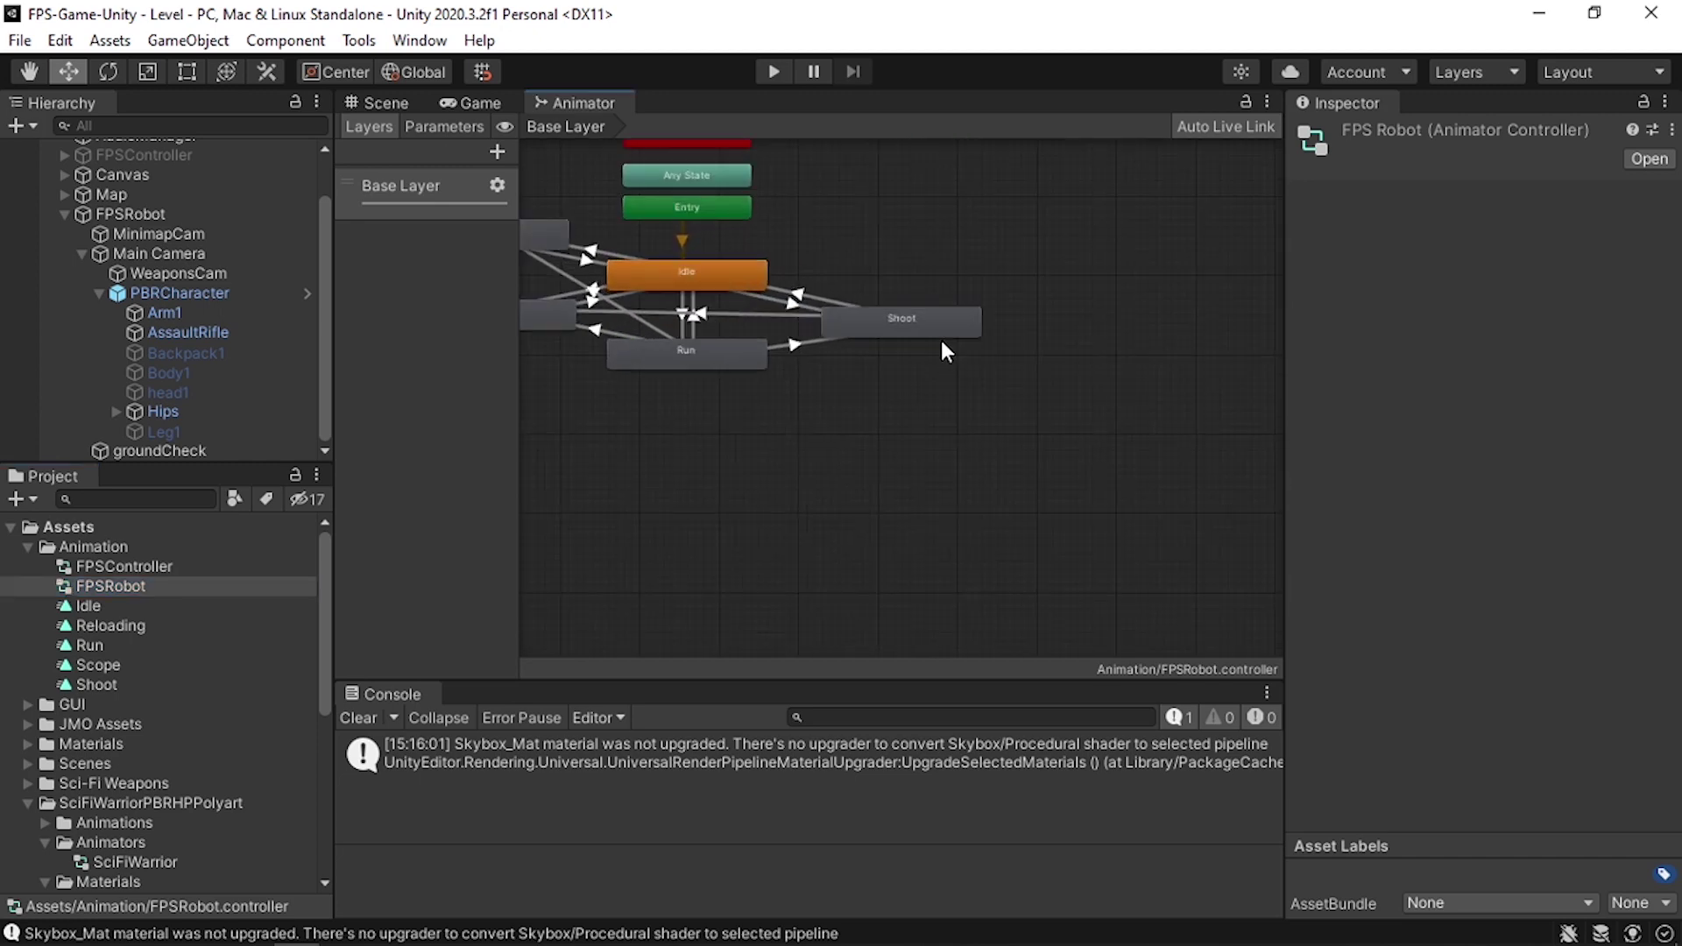
click(887, 318)
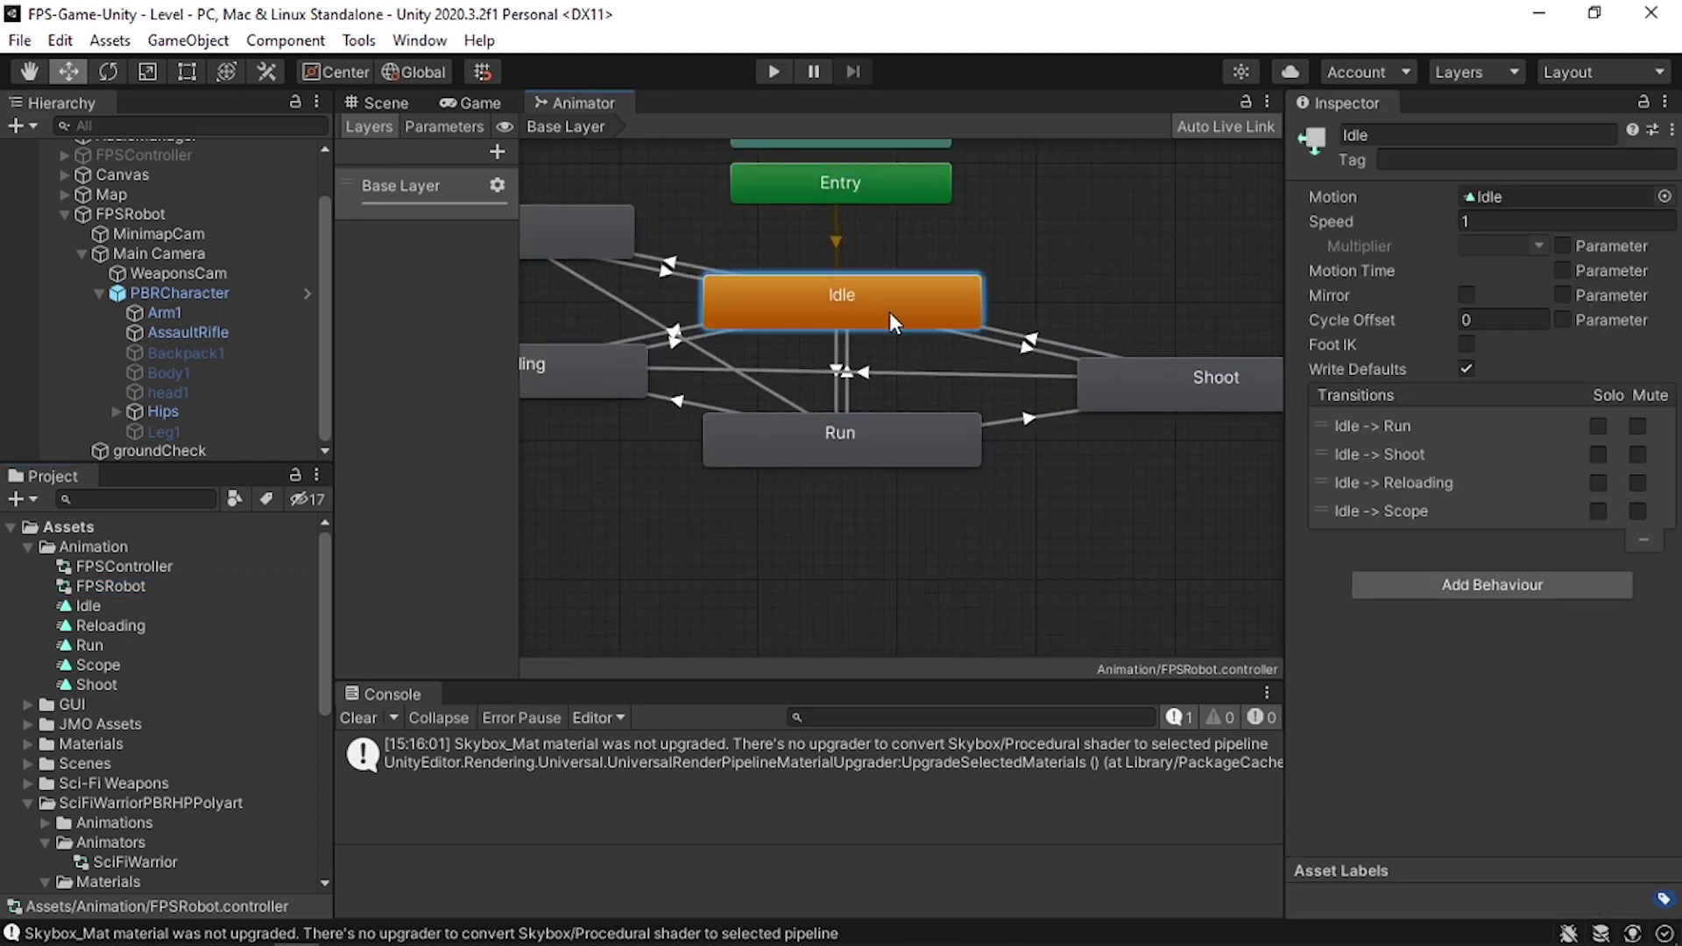
click(1535, 198)
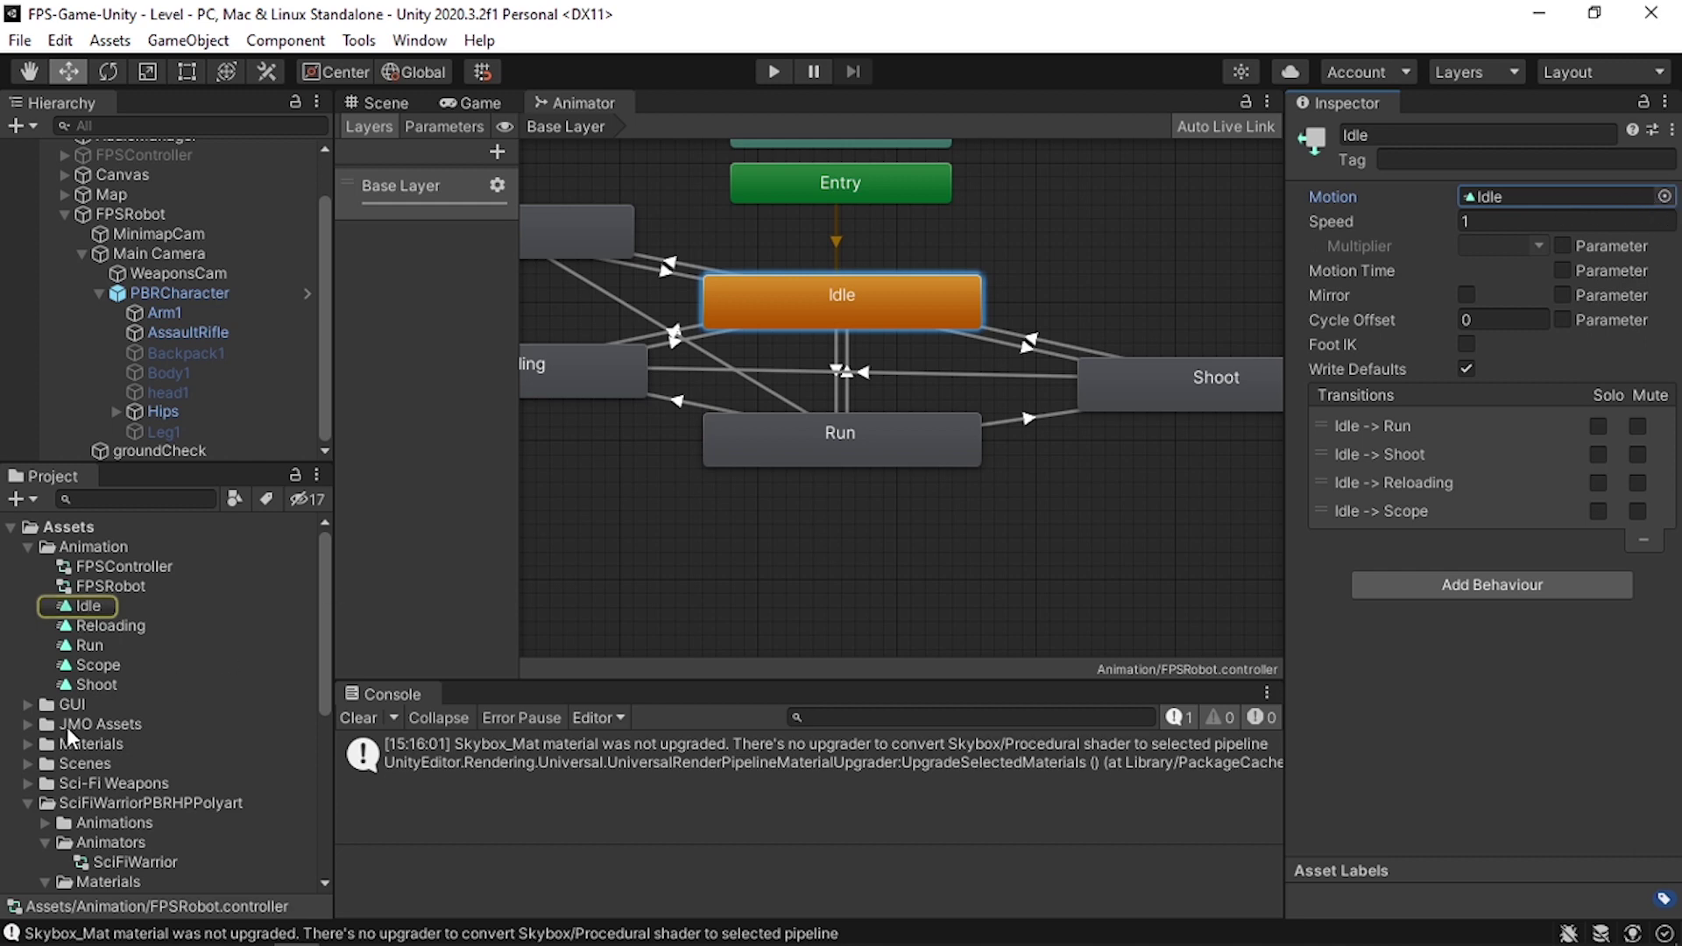
- Find Idle_Shoot_ar in the SciFiWarriorPBRHPPolyart Animations folder and play its preview
scroll(84, 754, down, 8)
scroll(127, 696, up, 5)
scroll(98, 759, down, 5)
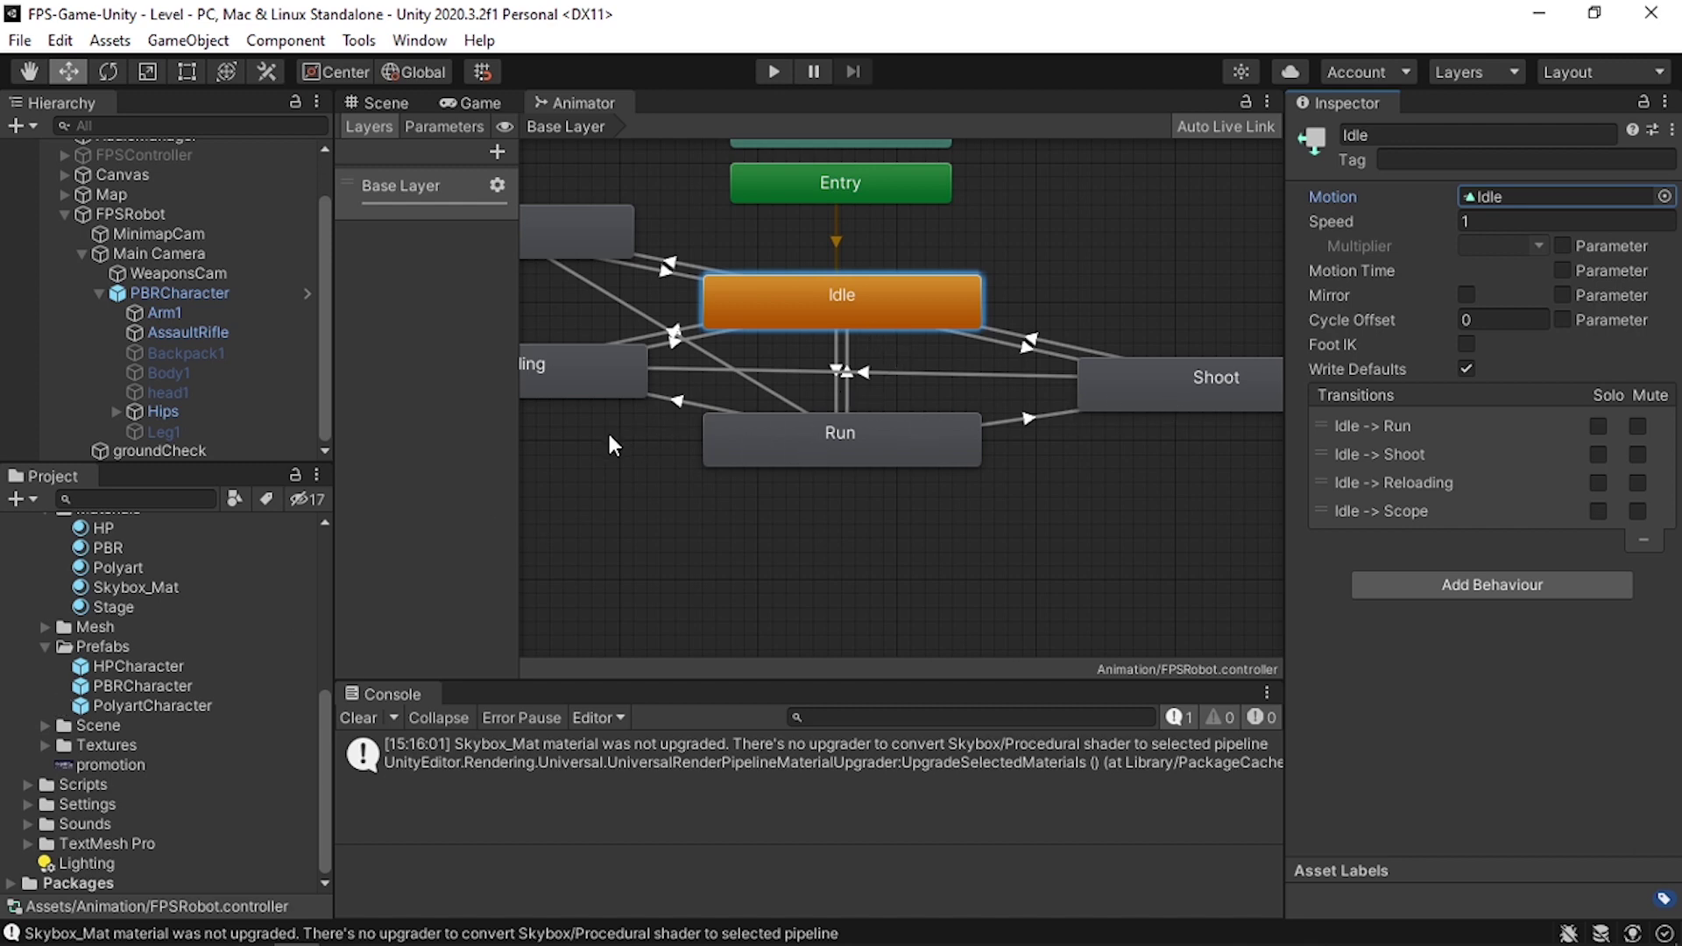
middle_drag(608, 434, 738, 453)
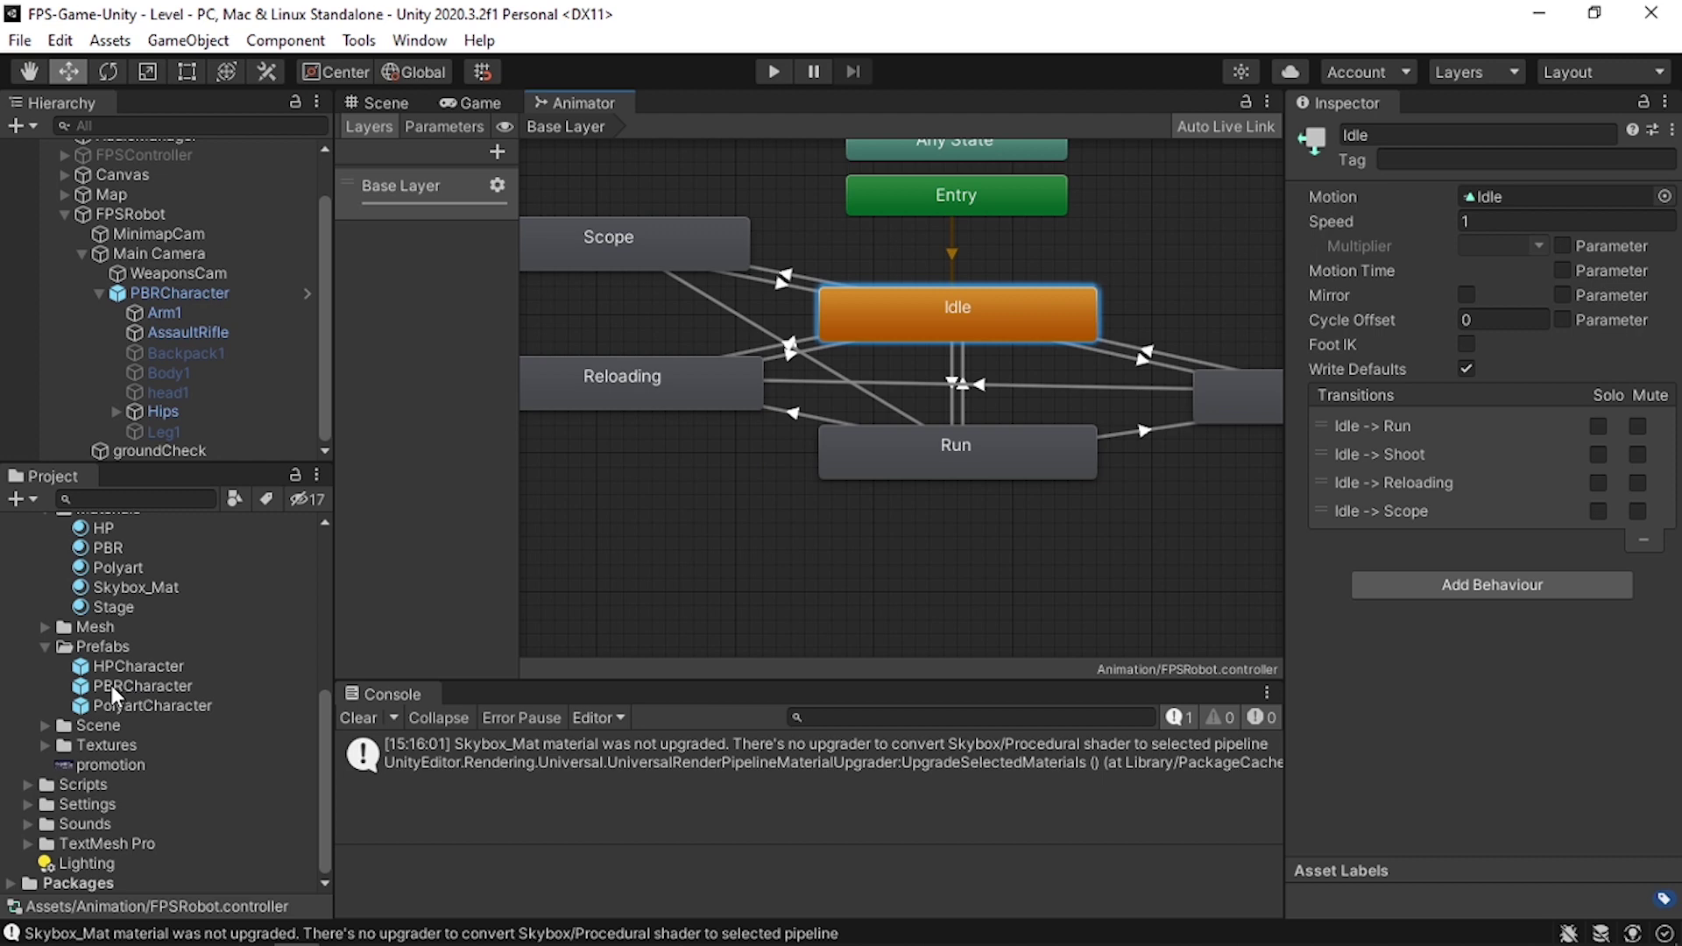
scroll(103, 680, up, 4)
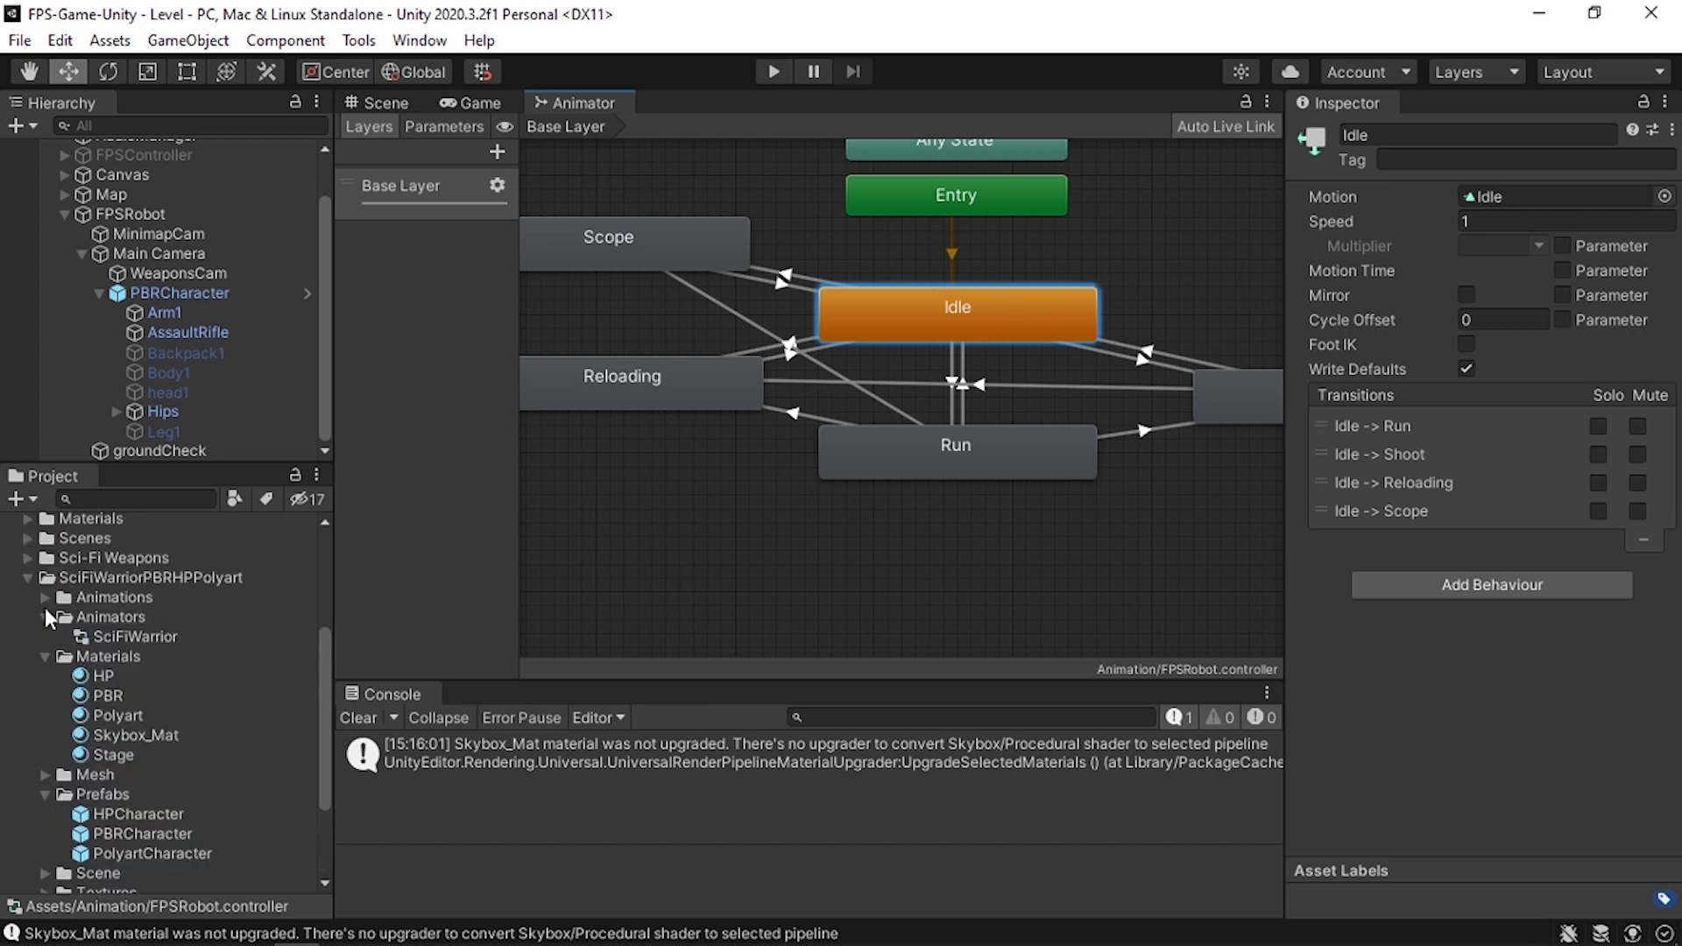
click(44, 596)
scroll(188, 623, down, 2)
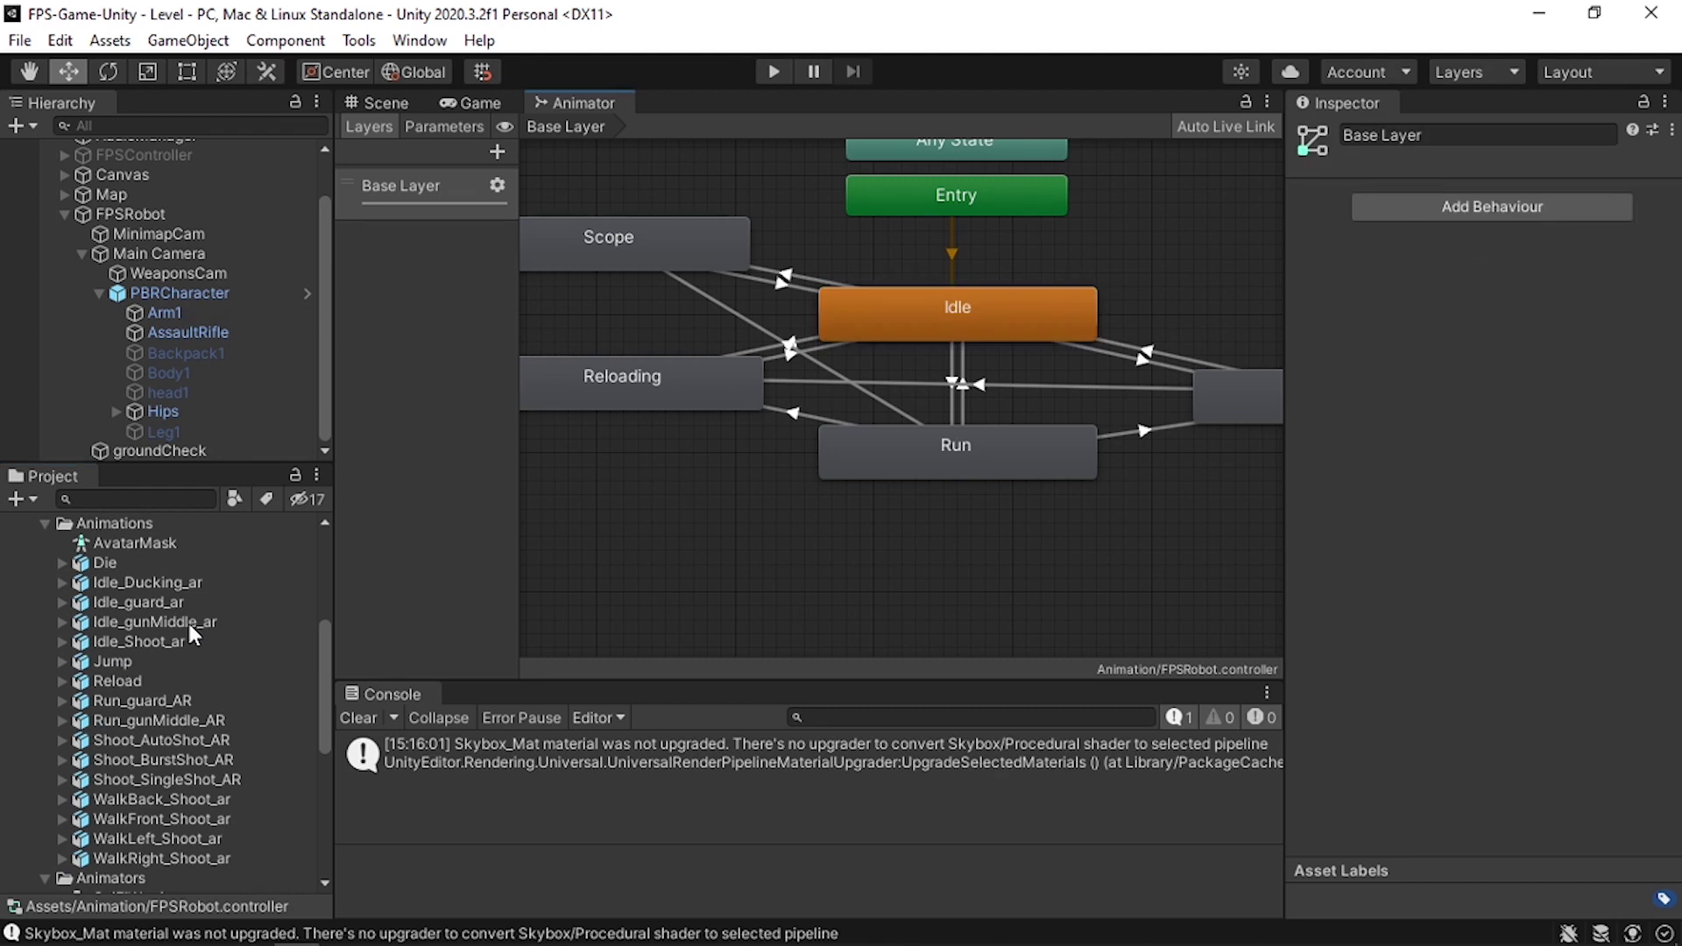
click(165, 641)
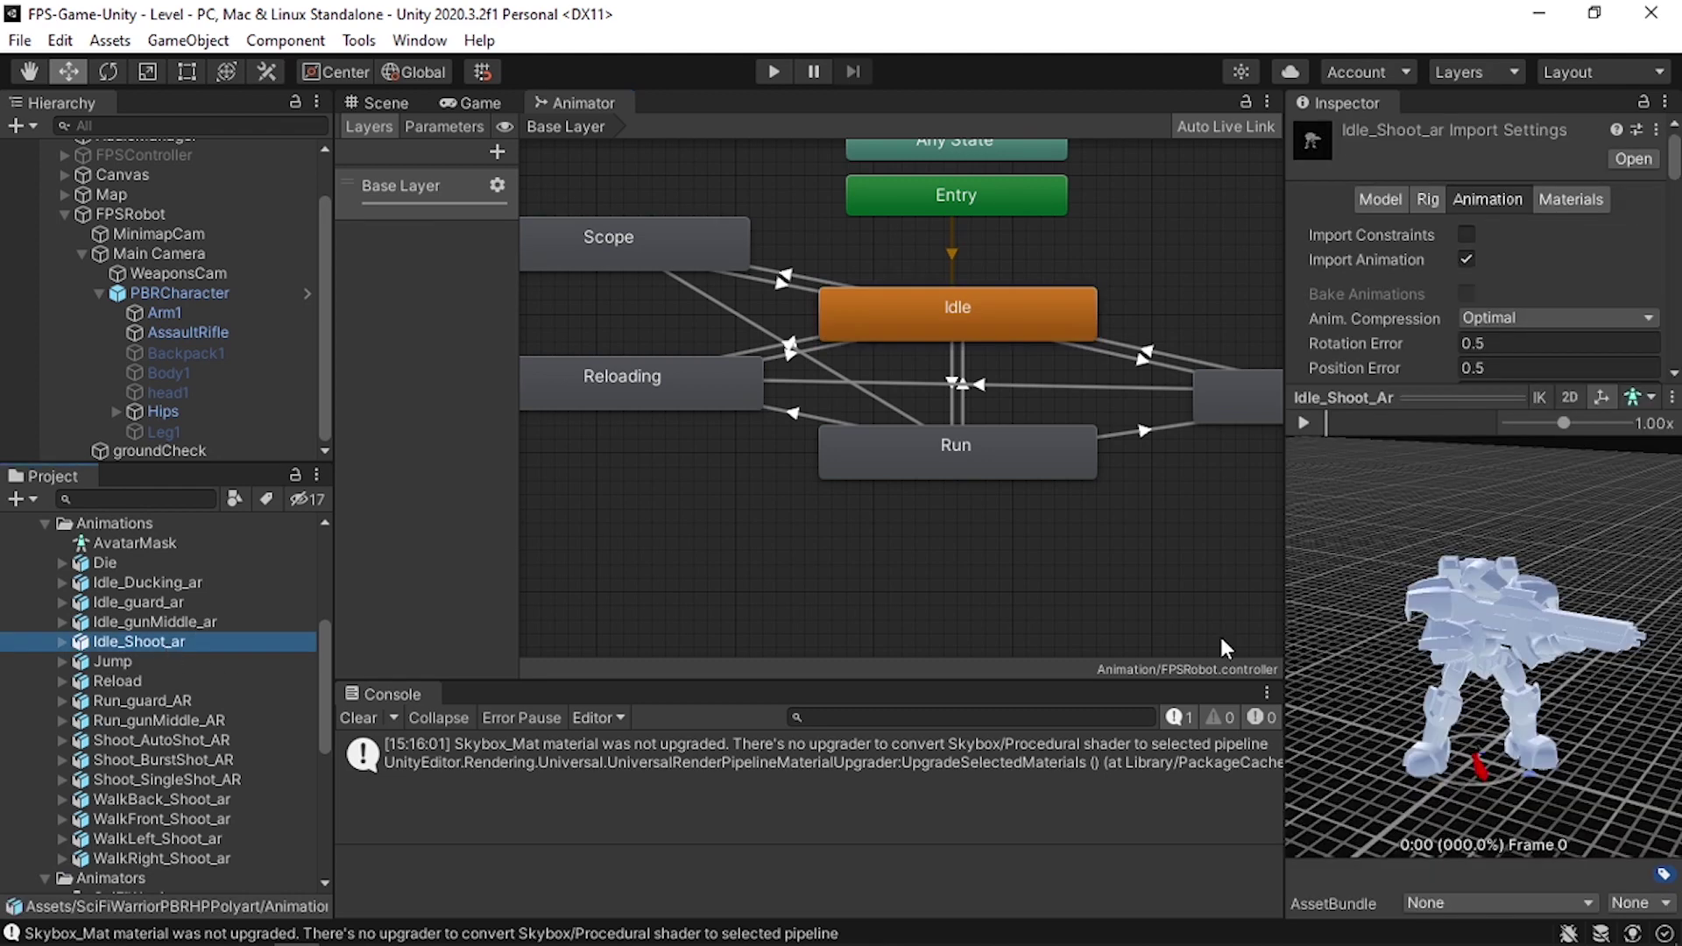
click(1318, 429)
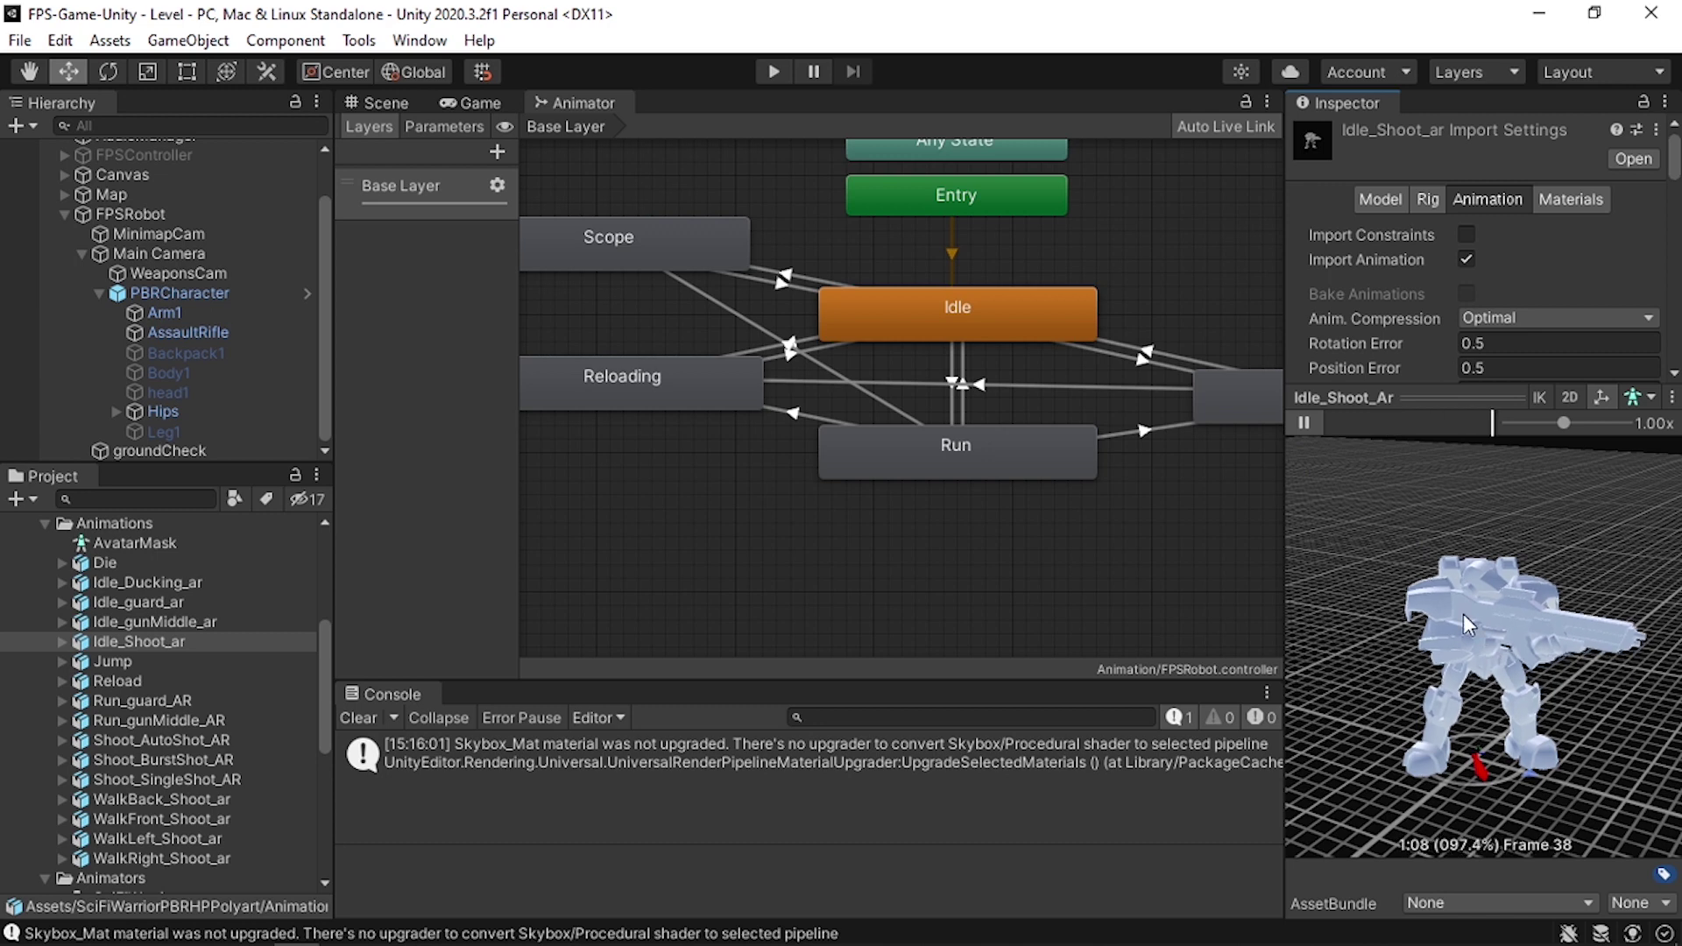
- Assign the Idle_Shoot_Ar clip from the Idle_Shoot_ar model as the motion of the Idle state
click(60, 641)
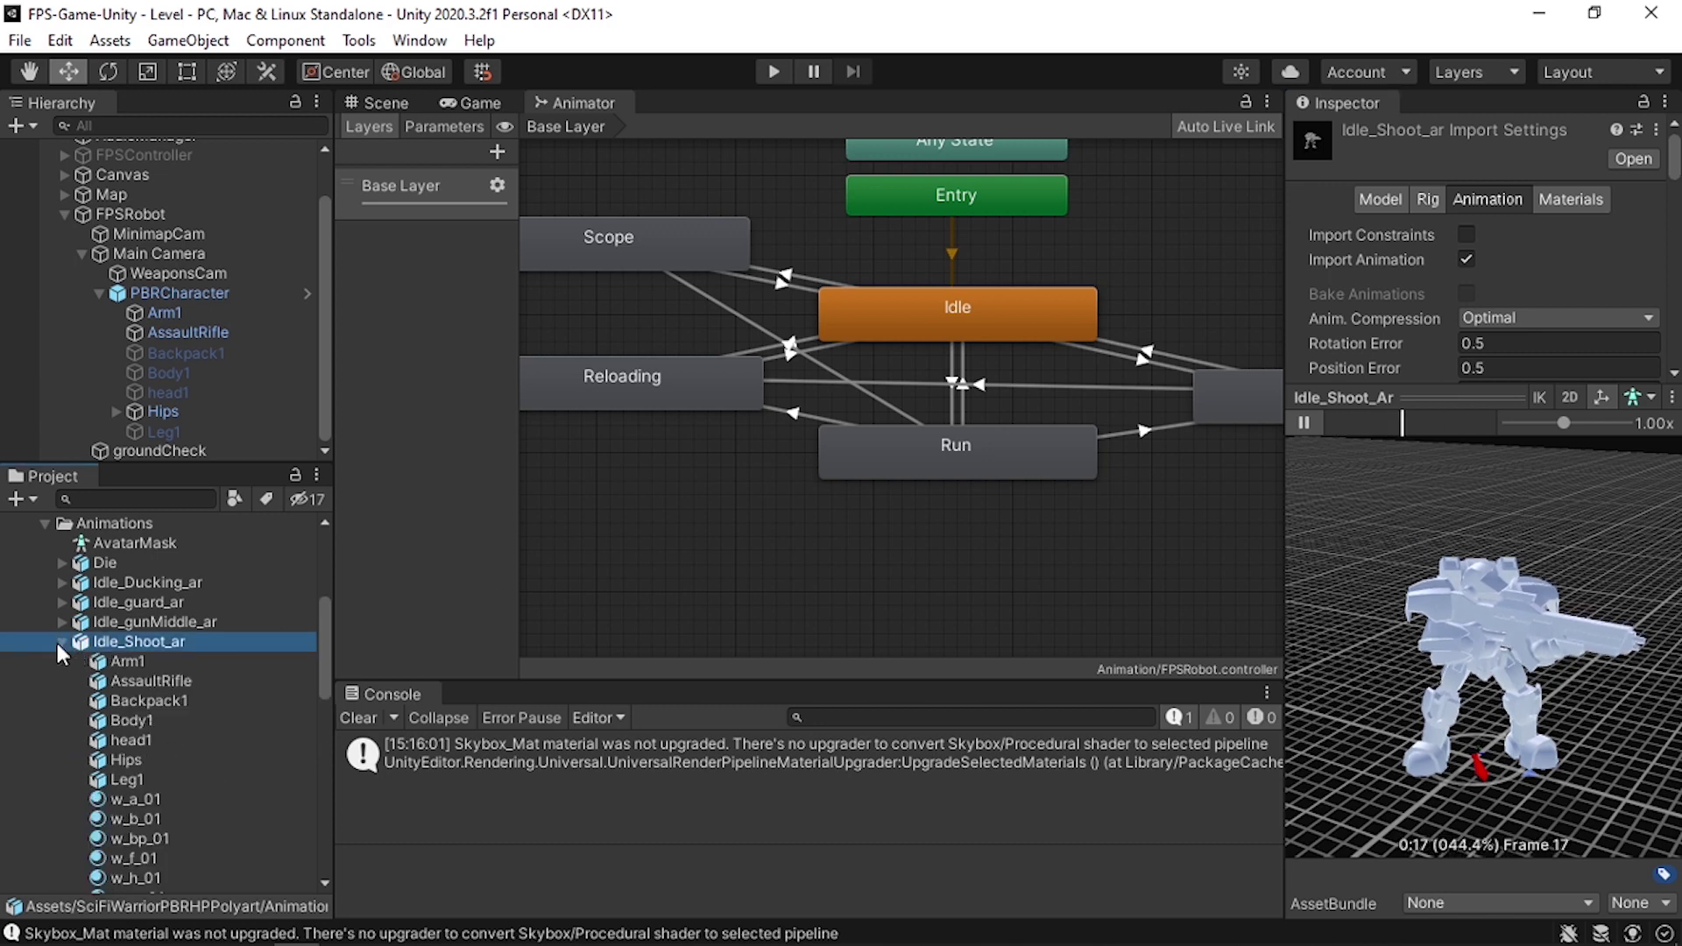
scroll(147, 731, down, 3)
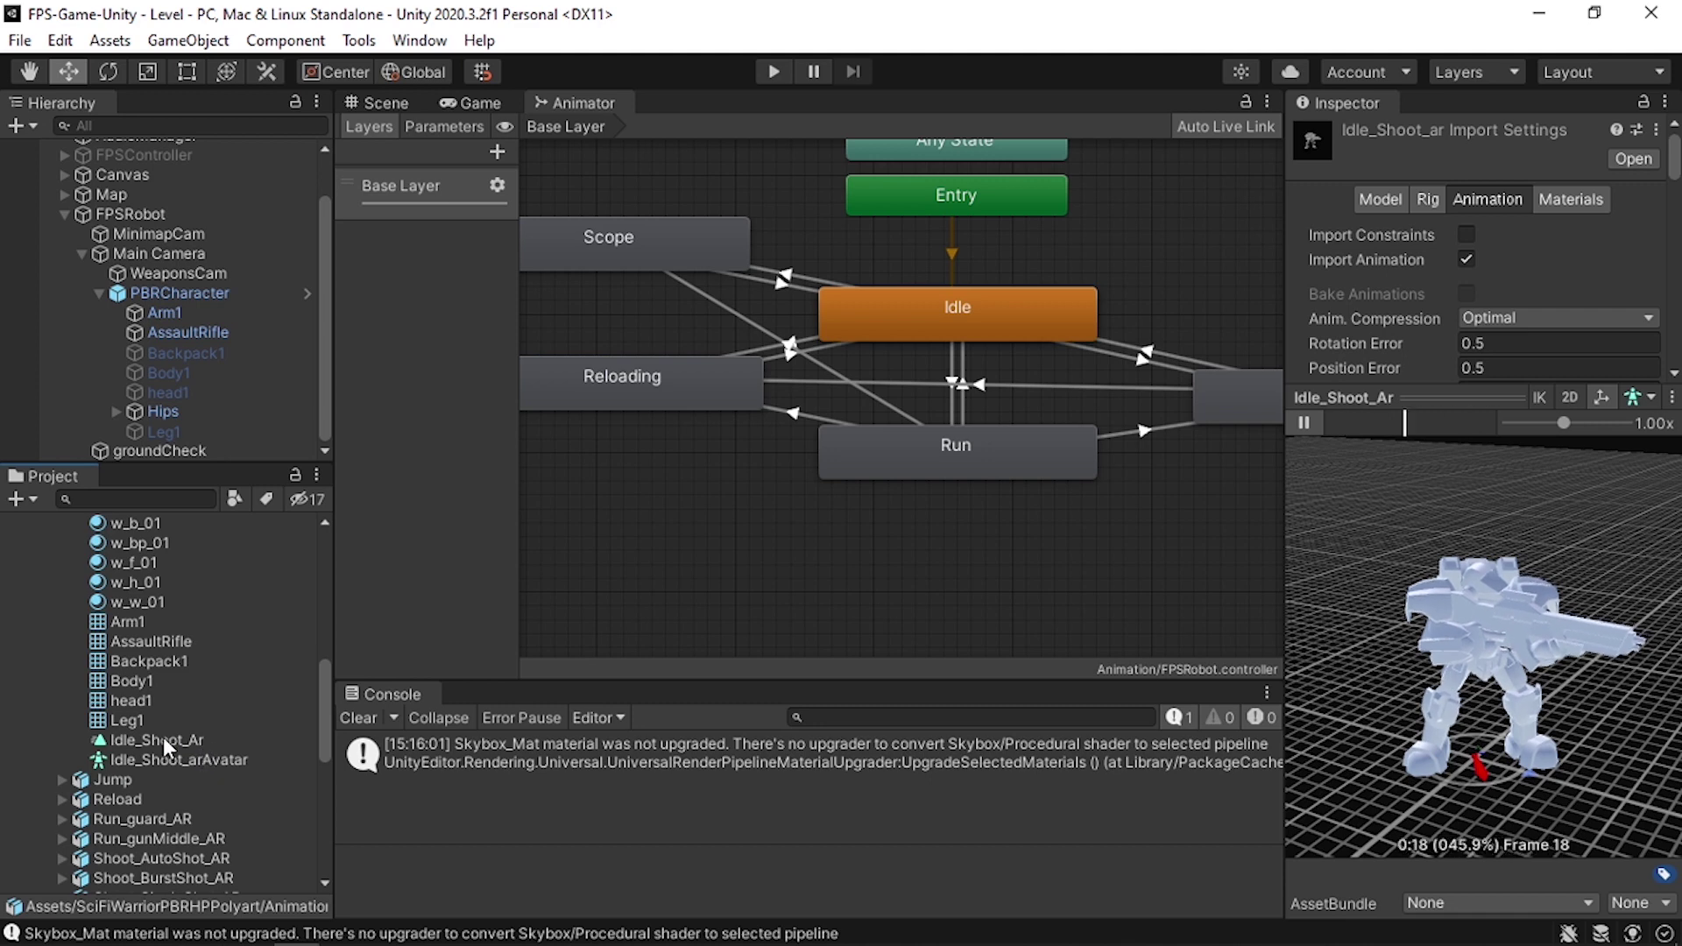
click(163, 740)
click(1042, 307)
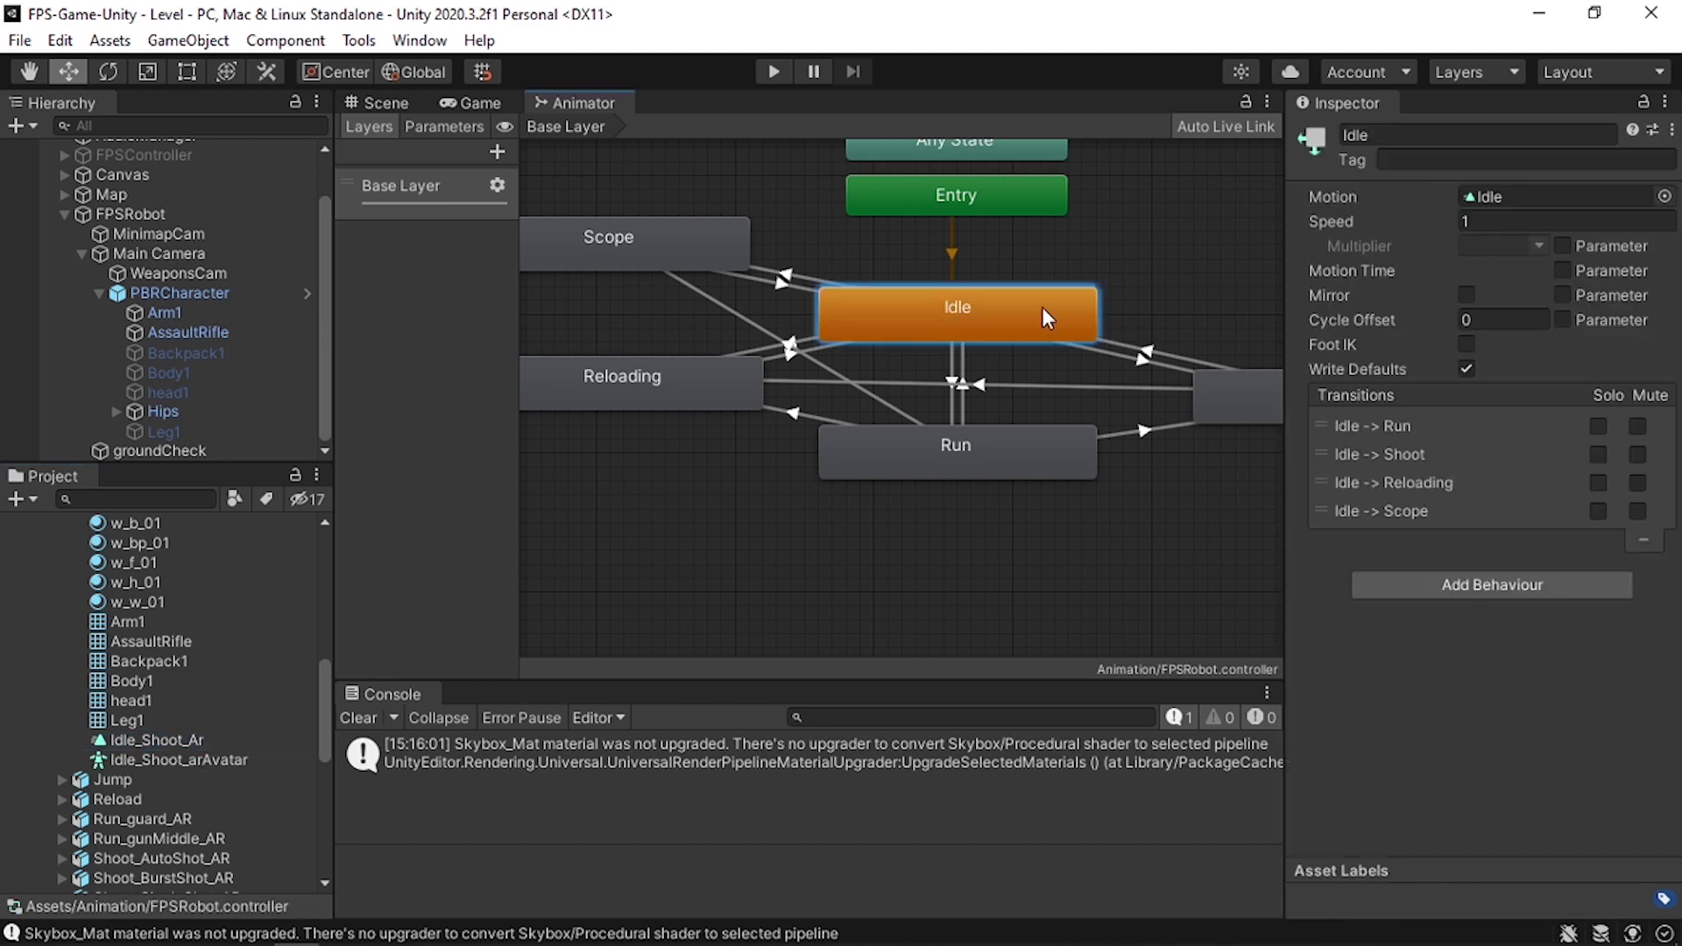
drag(145, 746, 1512, 195)
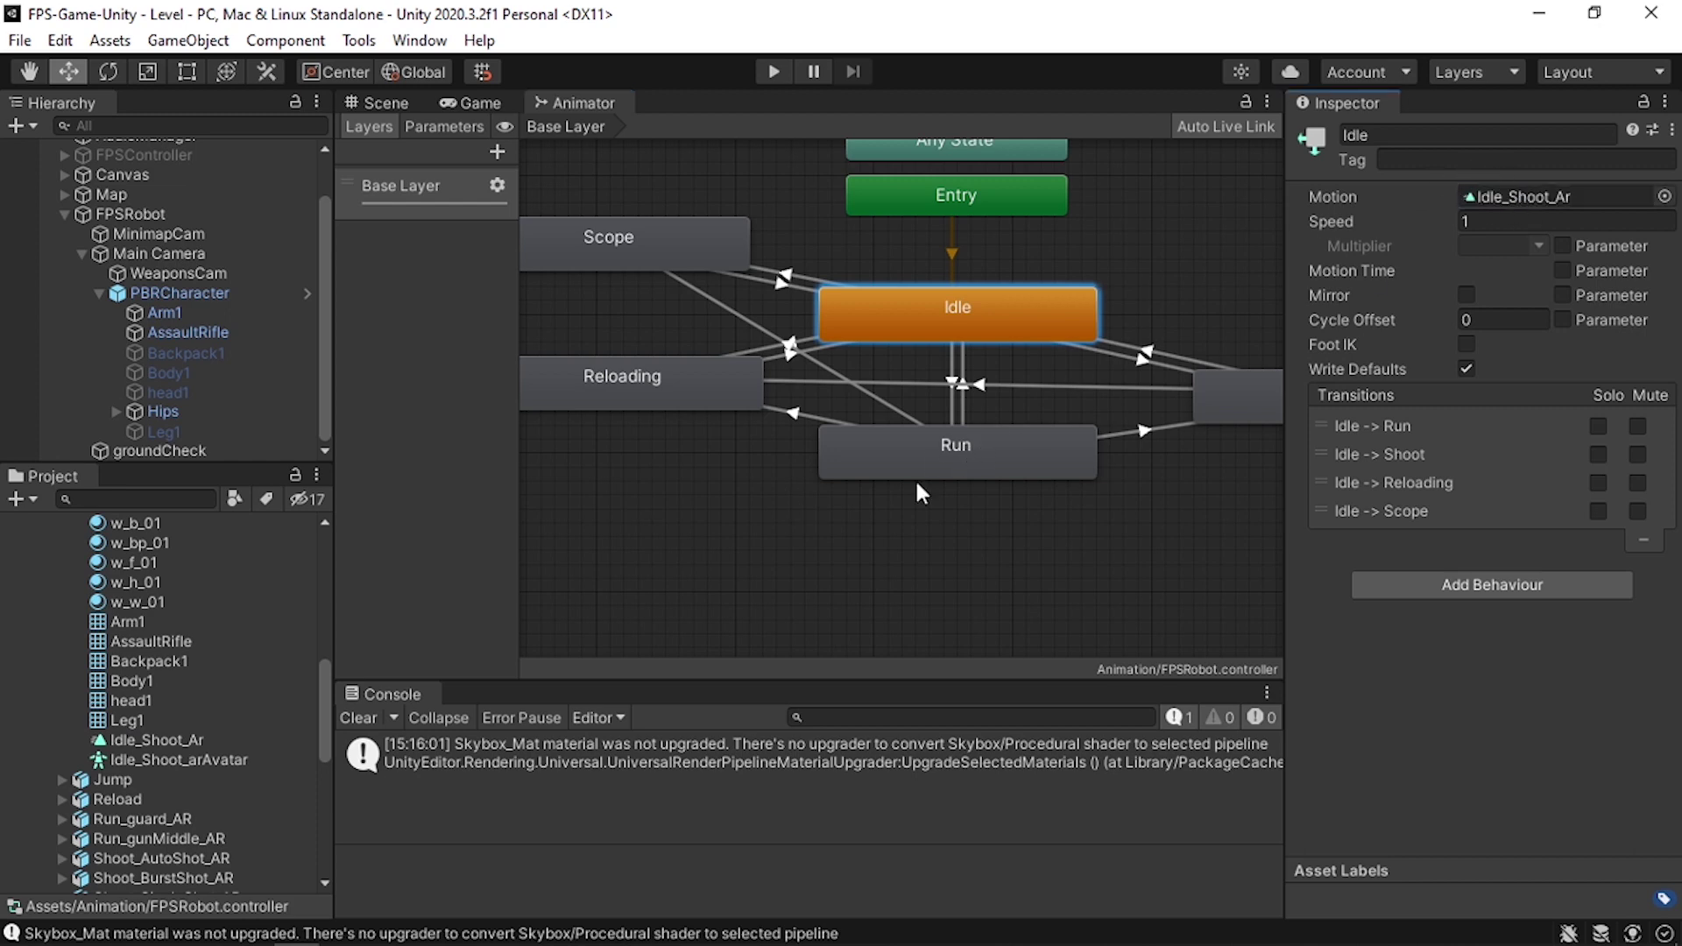
- Assign the Run_guard_AR clip from the package's Animations folder as the motion of the Run state
click(961, 473)
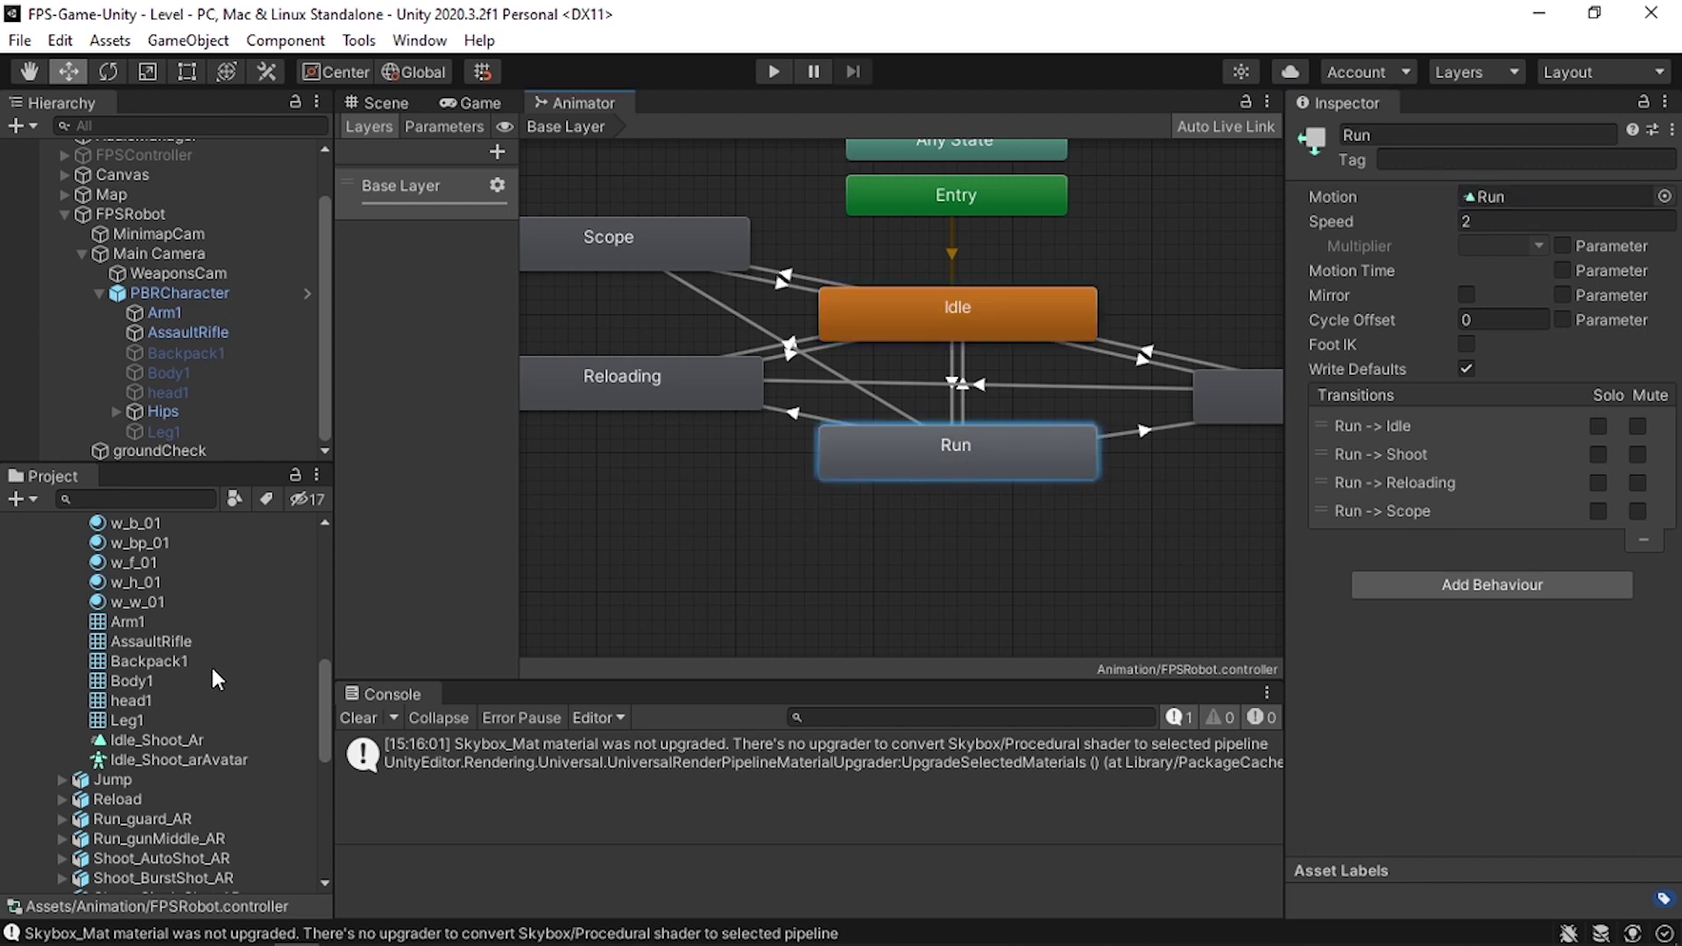
scroll(135, 731, down, 5)
scroll(121, 603, up, 2)
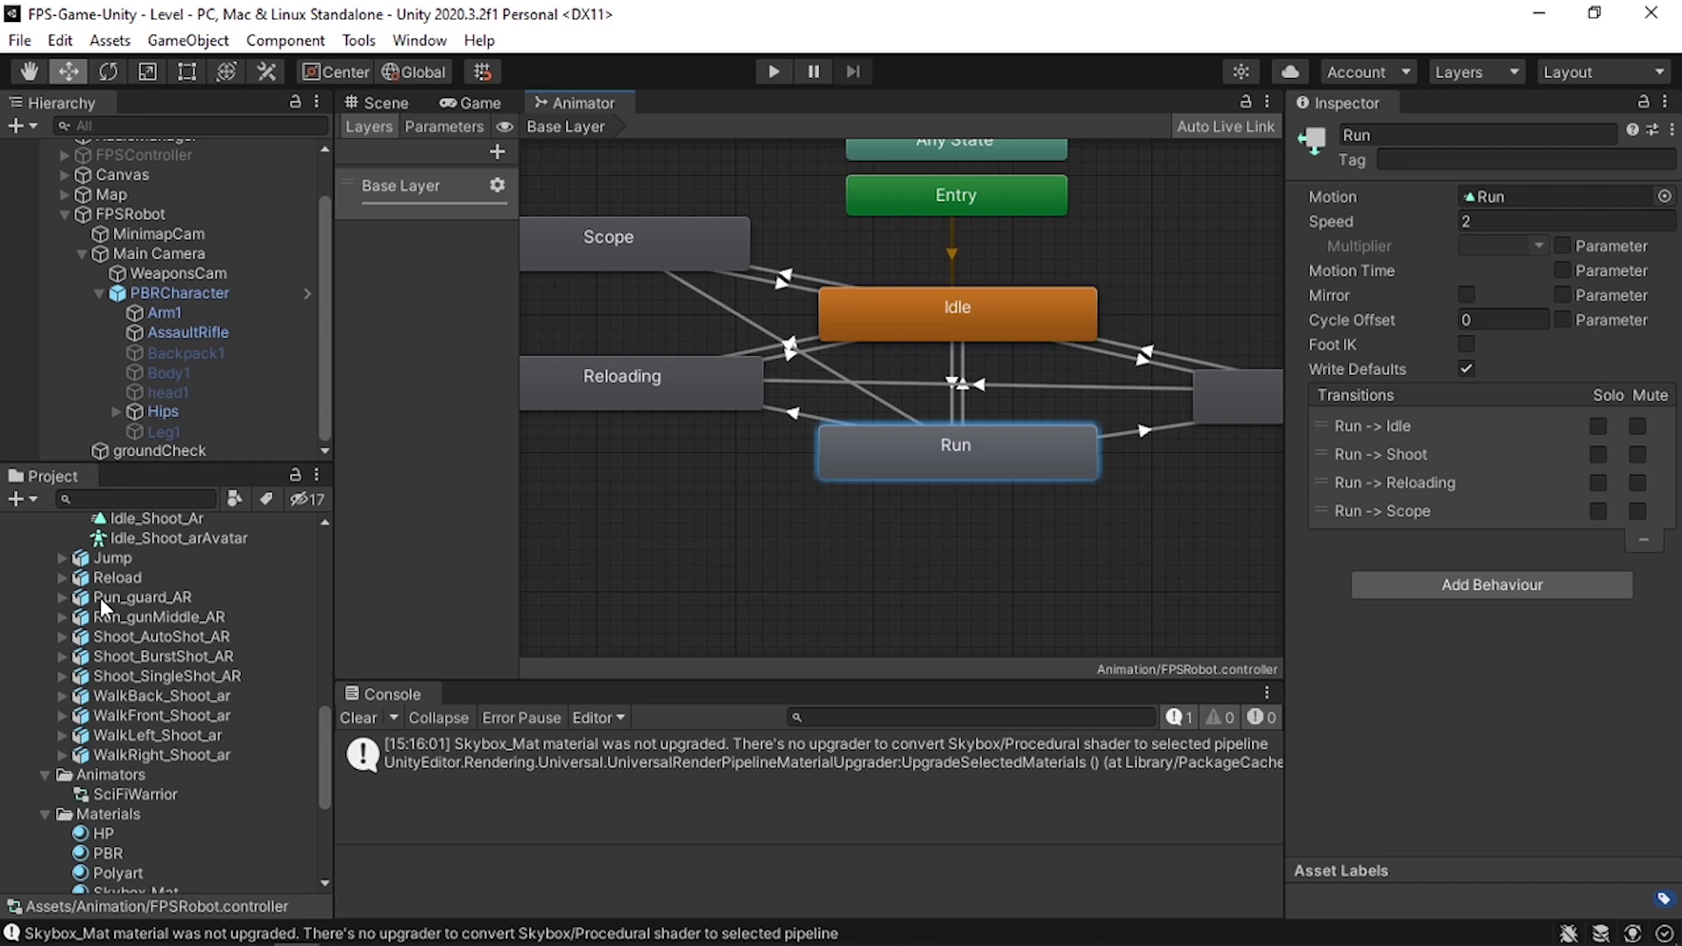
click(61, 597)
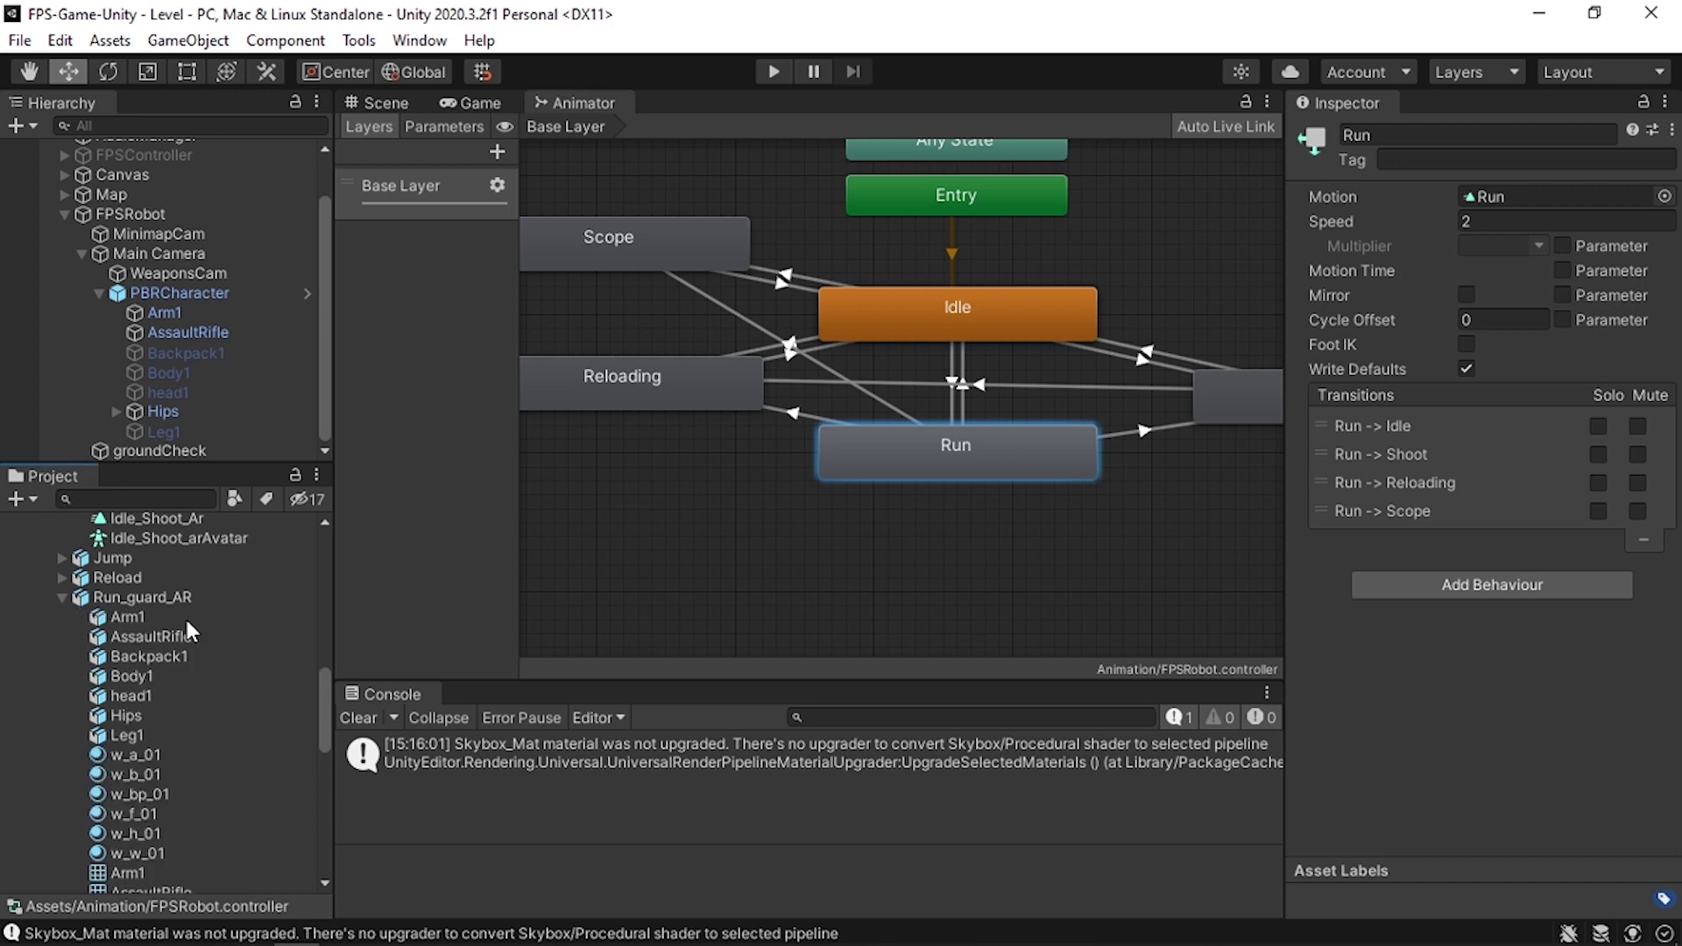
scroll(172, 627, down, 4)
drag(175, 770, 1509, 191)
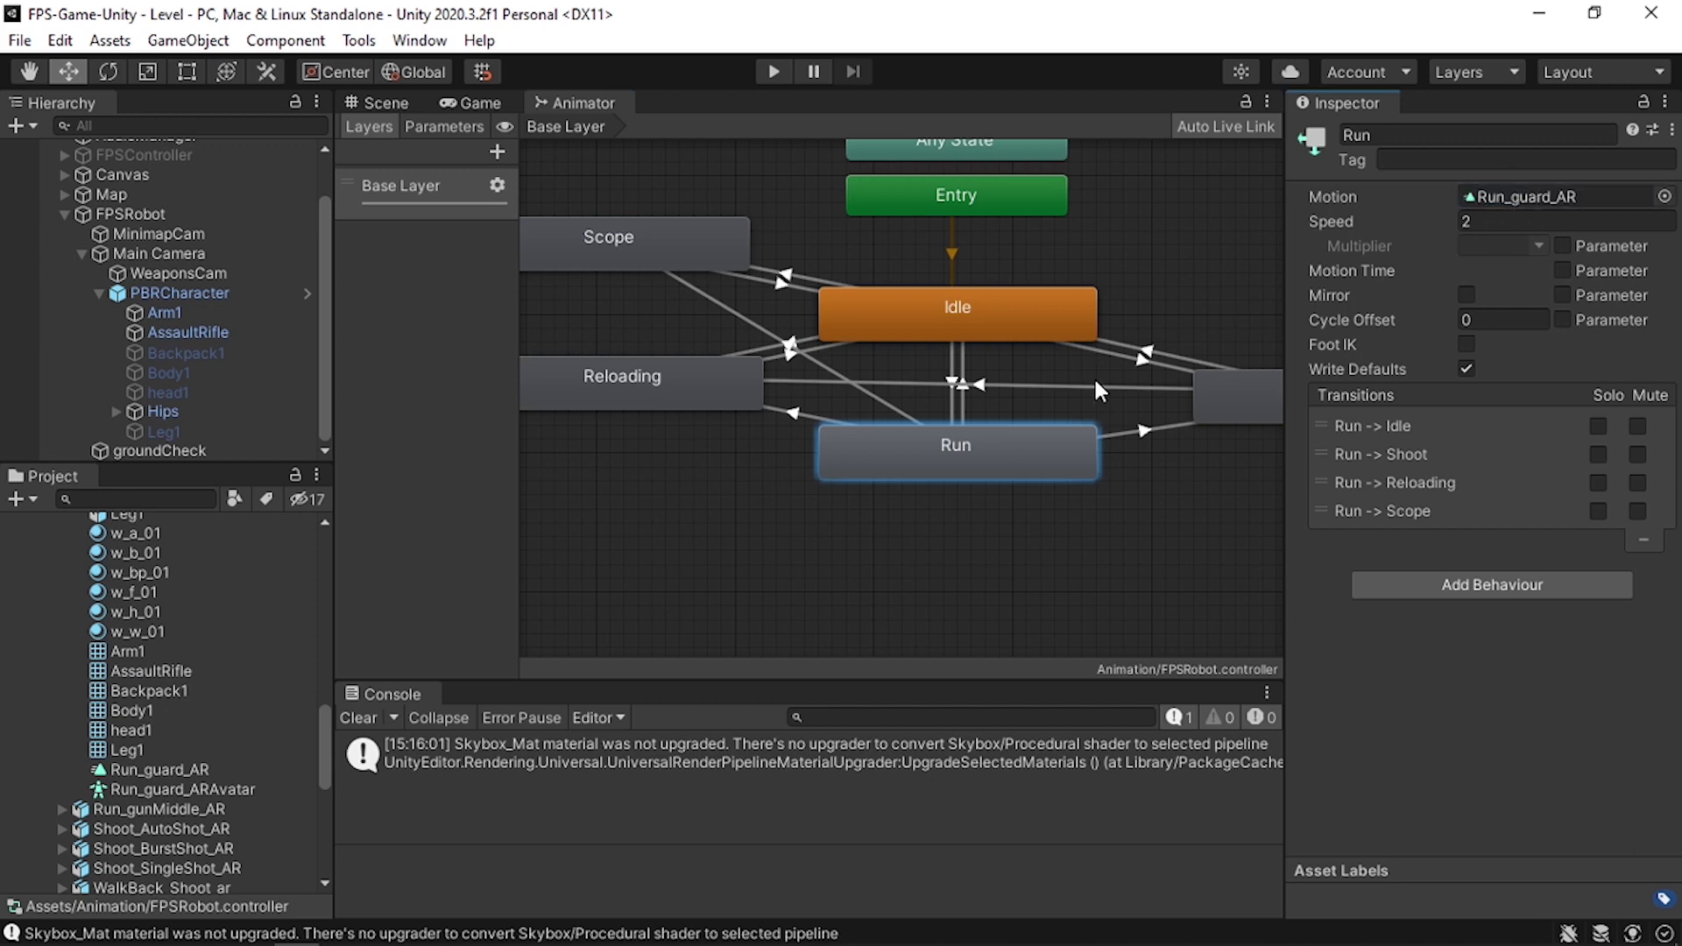
- Replace the Shoot state's motion with a shooting clip from the Sci Fi Warrior animations
middle_drag(1095, 379, 941, 405)
middle_drag(1149, 395, 1054, 398)
click(1064, 402)
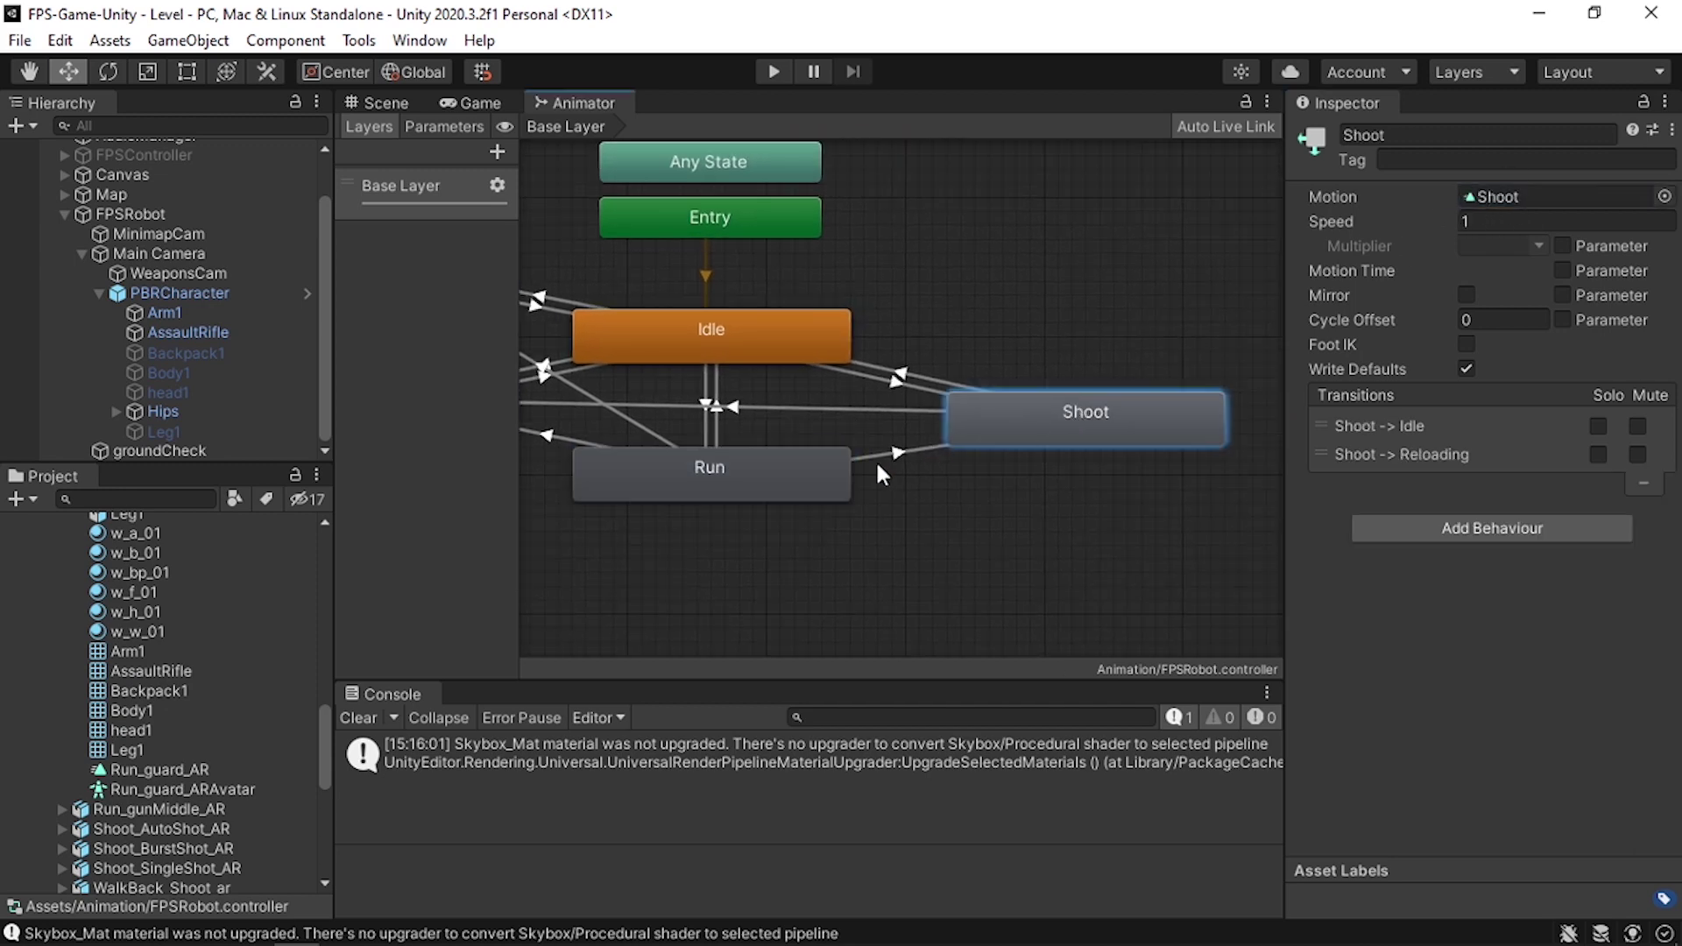
scroll(107, 633, down, 6)
scroll(149, 648, up, 4)
drag(164, 691, 1527, 199)
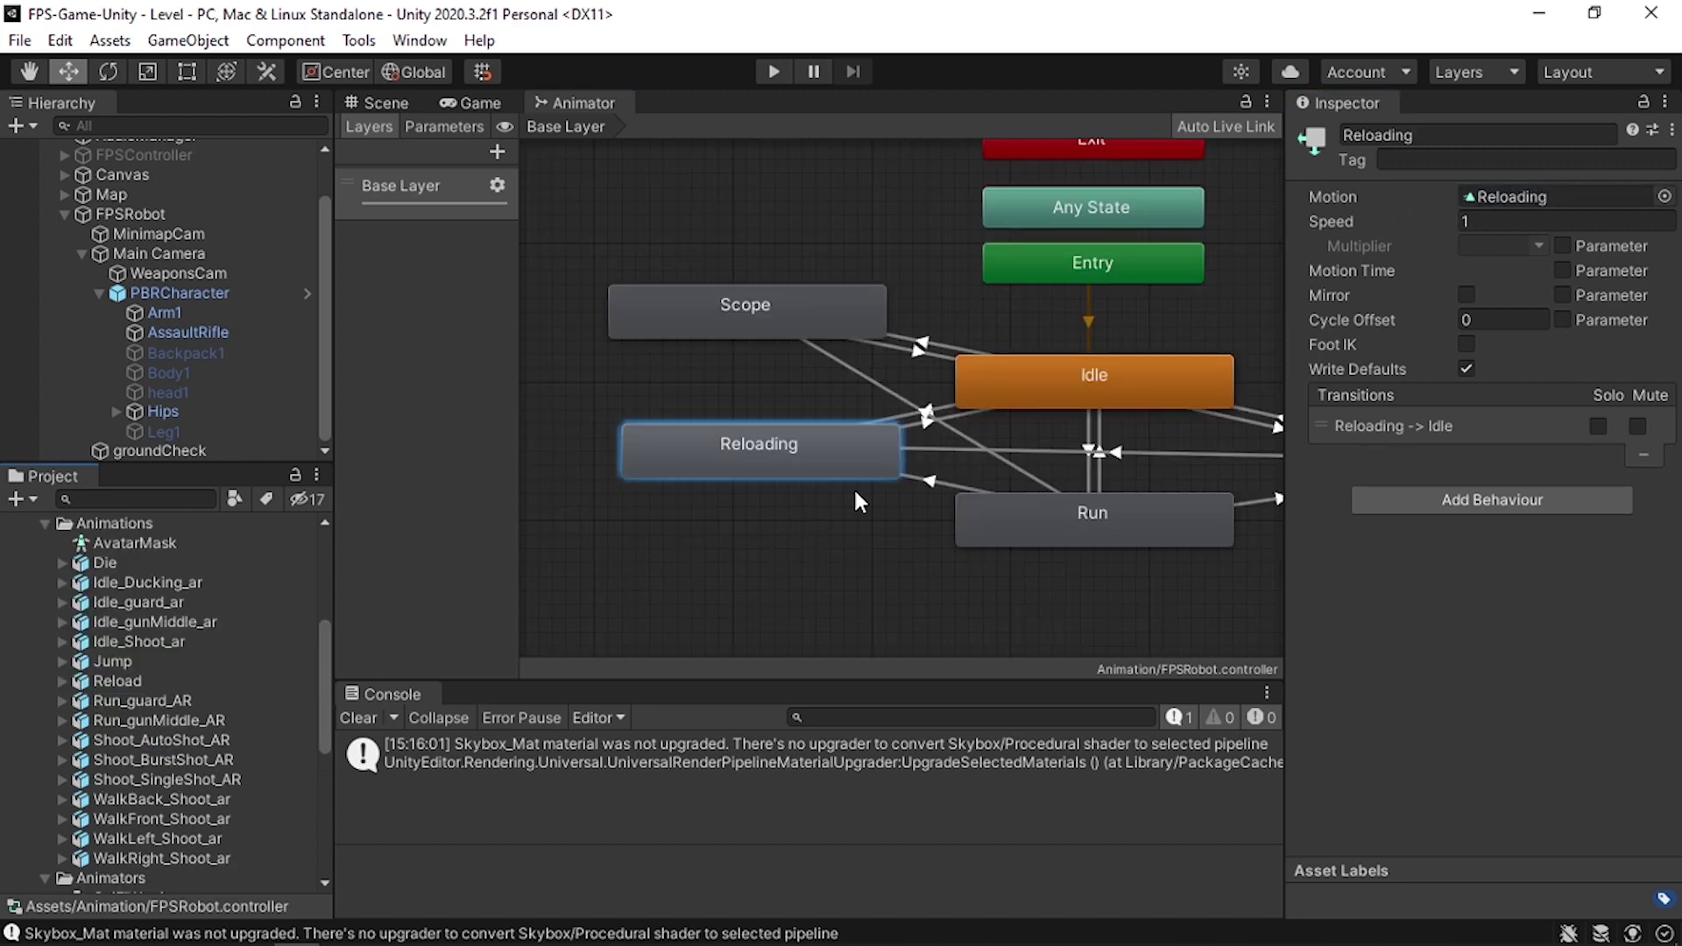
- Assign the package's Reload clip as the motion of the Reloading state
click(62, 680)
scroll(131, 657, down, 3)
drag(134, 631, 1501, 198)
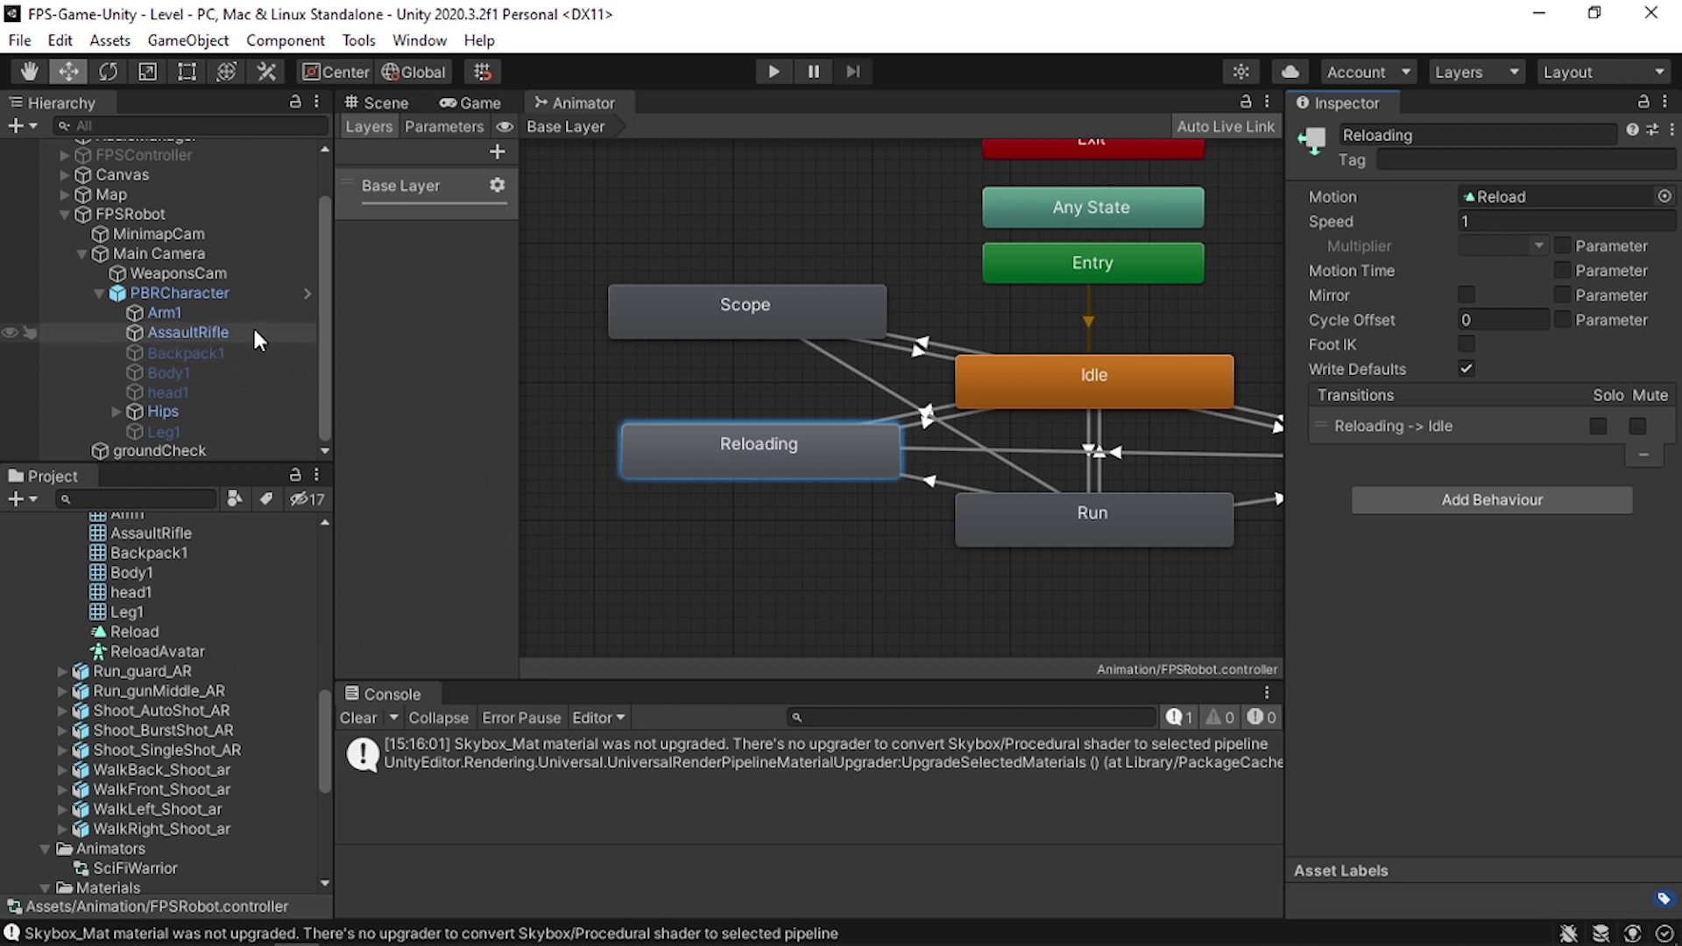
- Set the FPSRobot controller from the Animation folder as the controller of PBRCharacter's Animator component
click(511, 105)
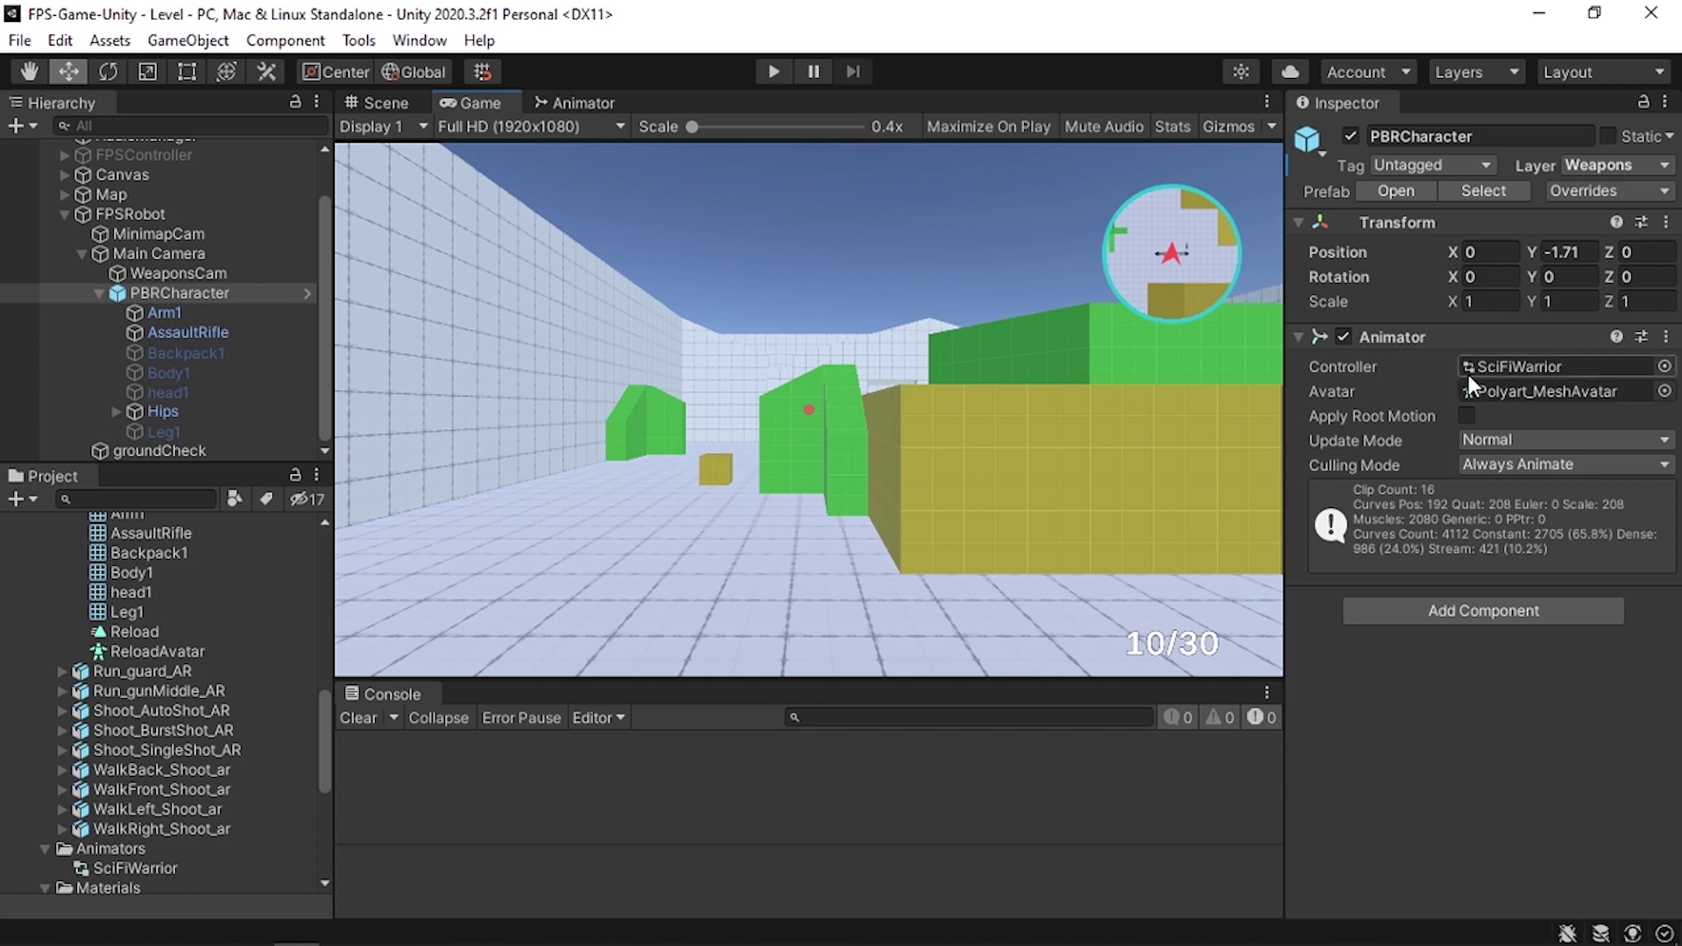
scroll(104, 636, up, 12)
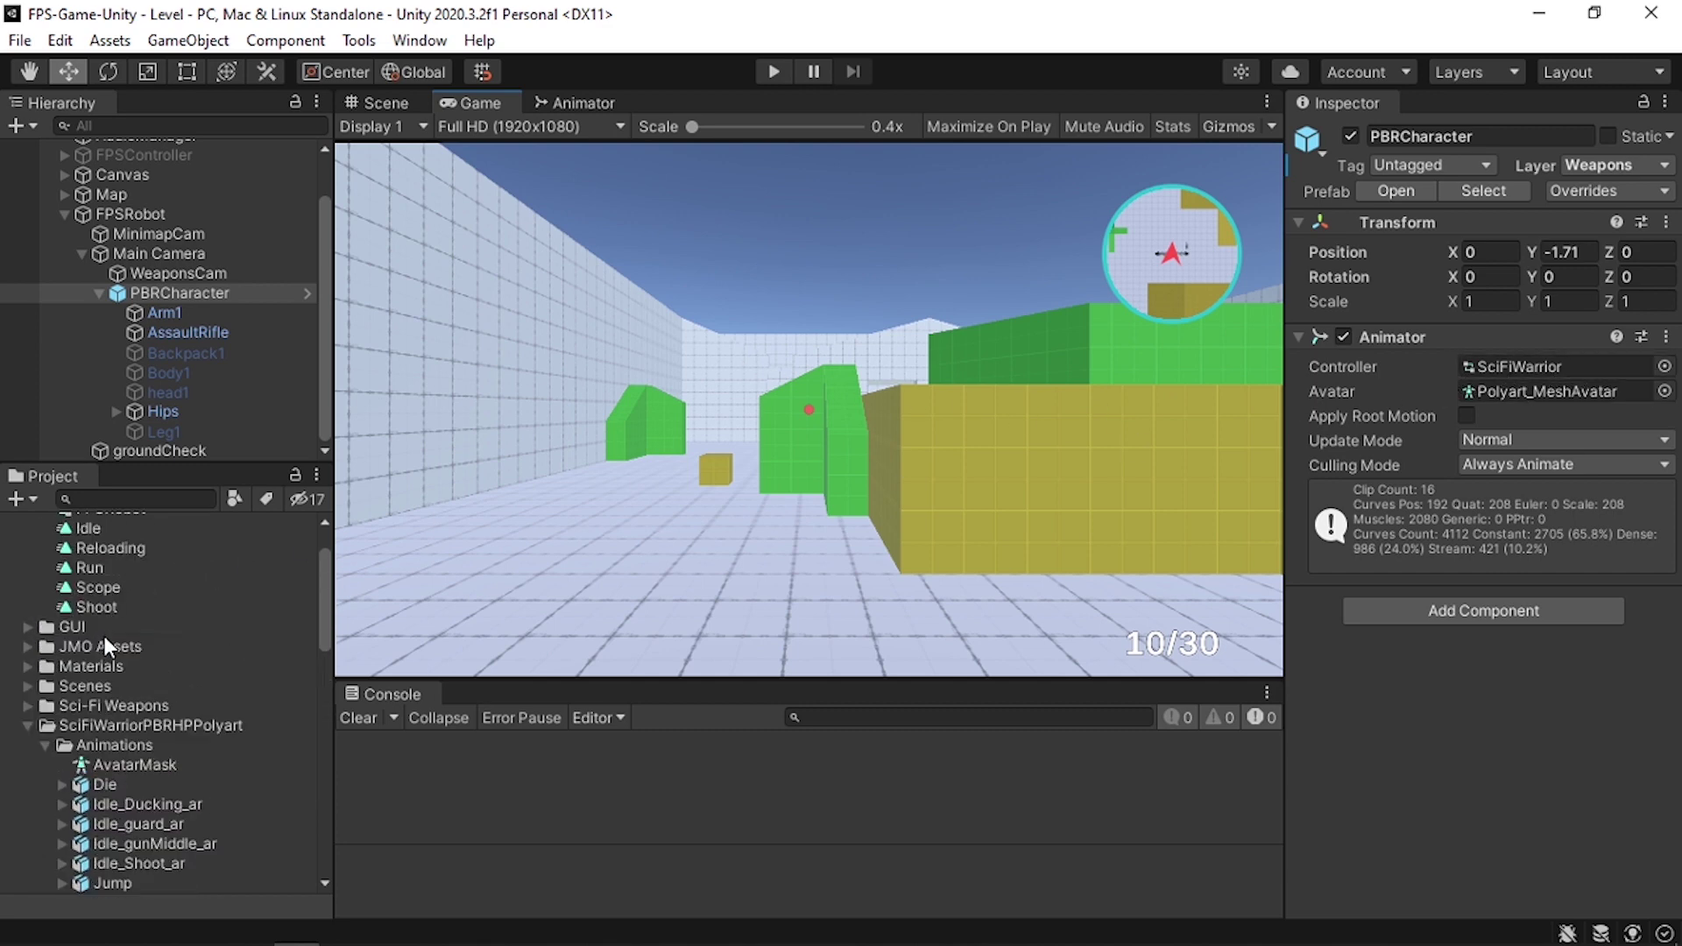
drag(129, 580, 1531, 364)
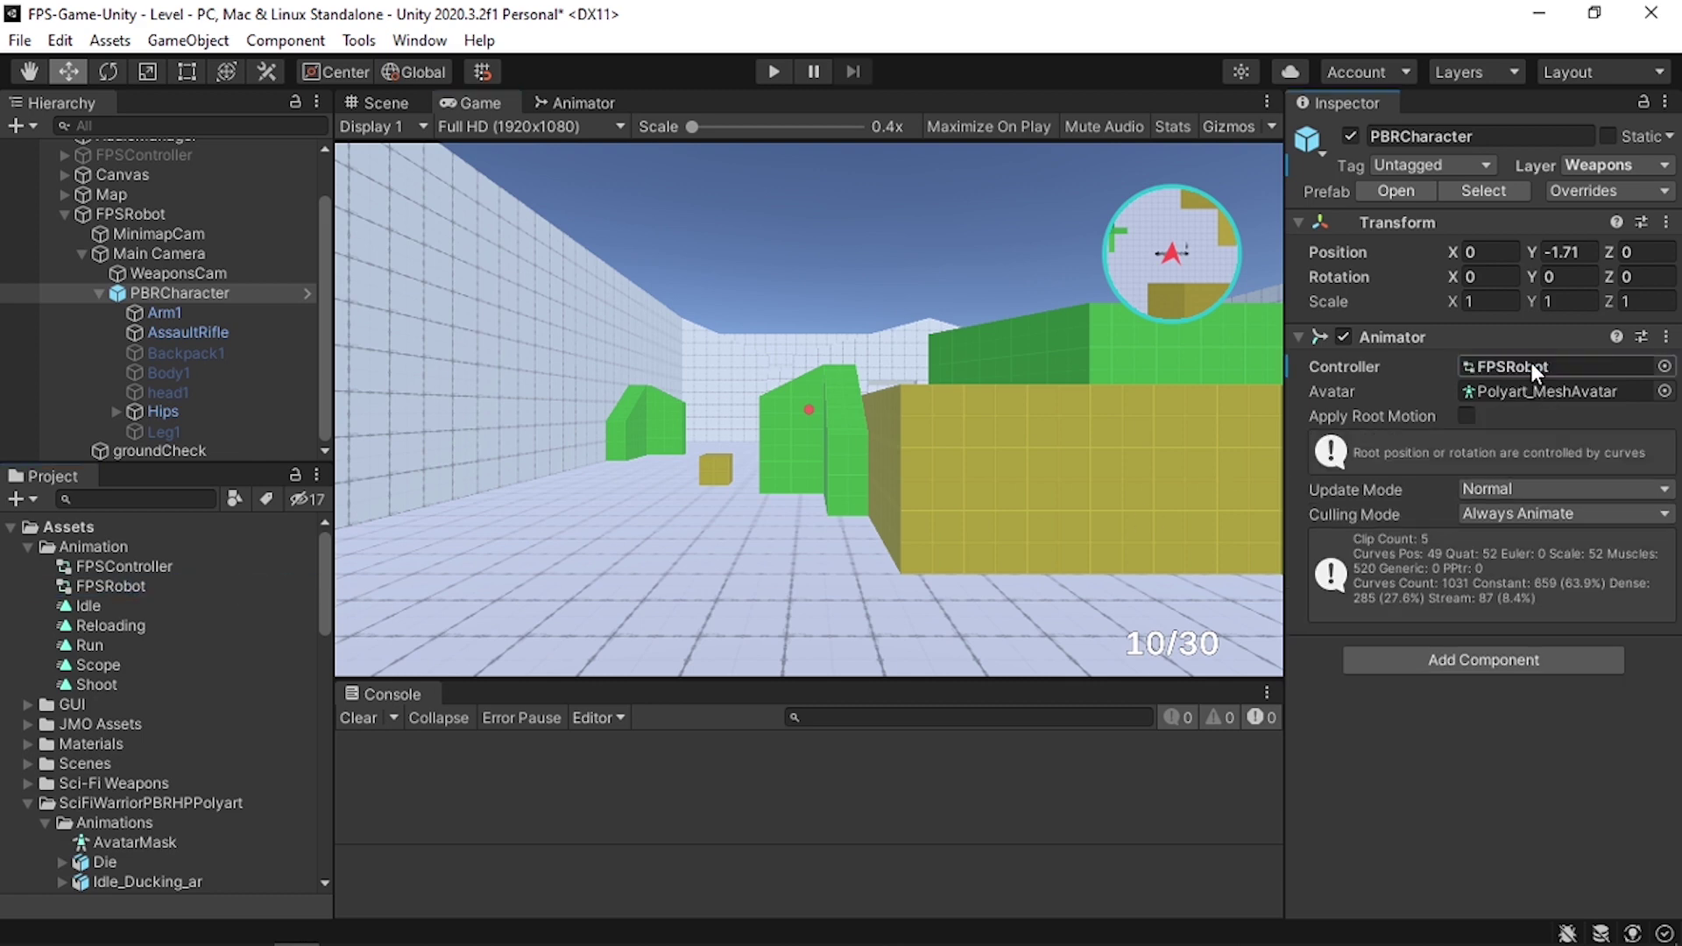
- Assign PBRCharacter as the Animator reference in FPSRobot's Player Movement script
click(178, 215)
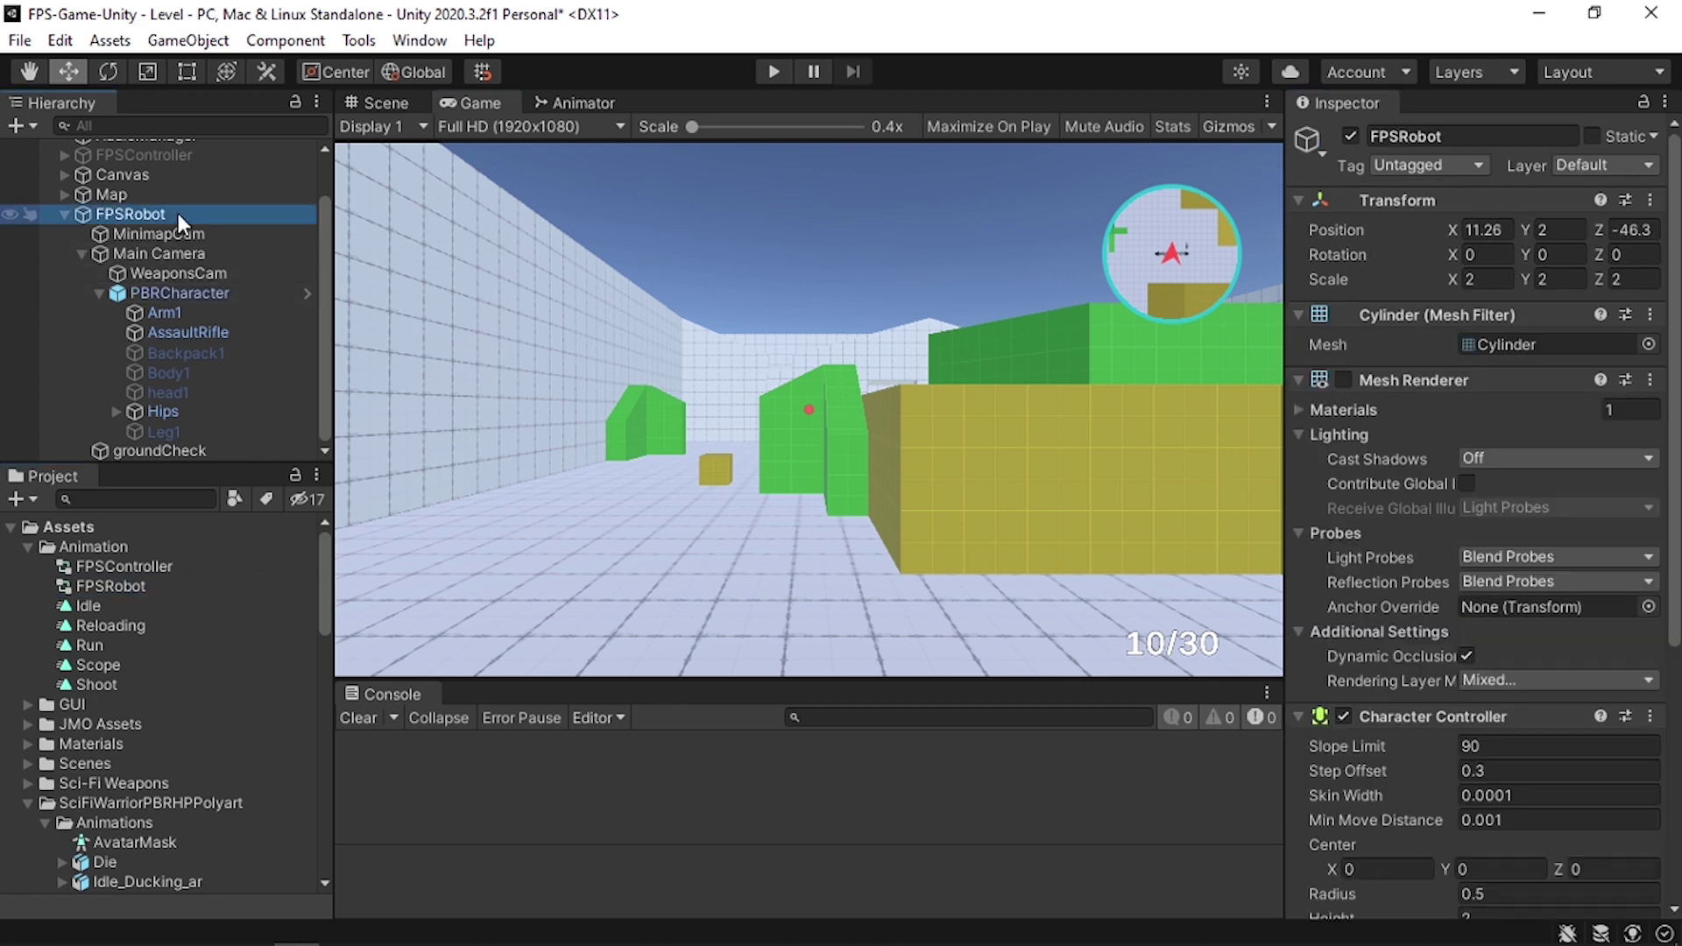
scroll(1527, 494, down, 5)
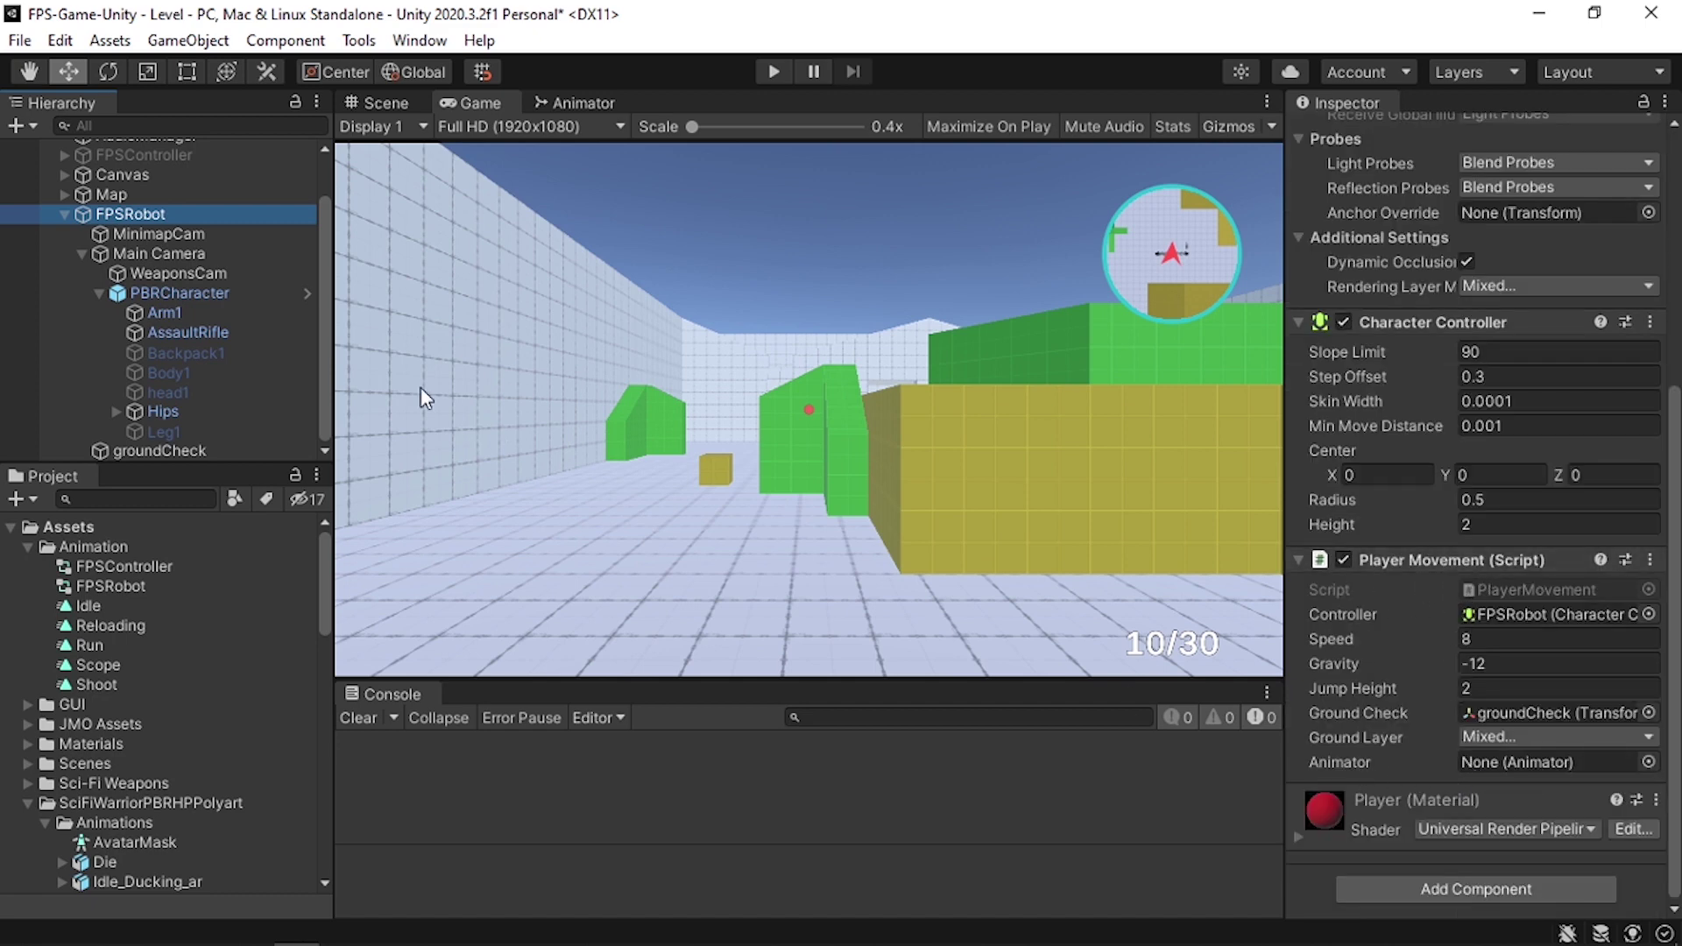
drag(241, 293, 1500, 765)
- Play the game, walk forward to check the robot's idle and run animations, and stop the game
click(784, 72)
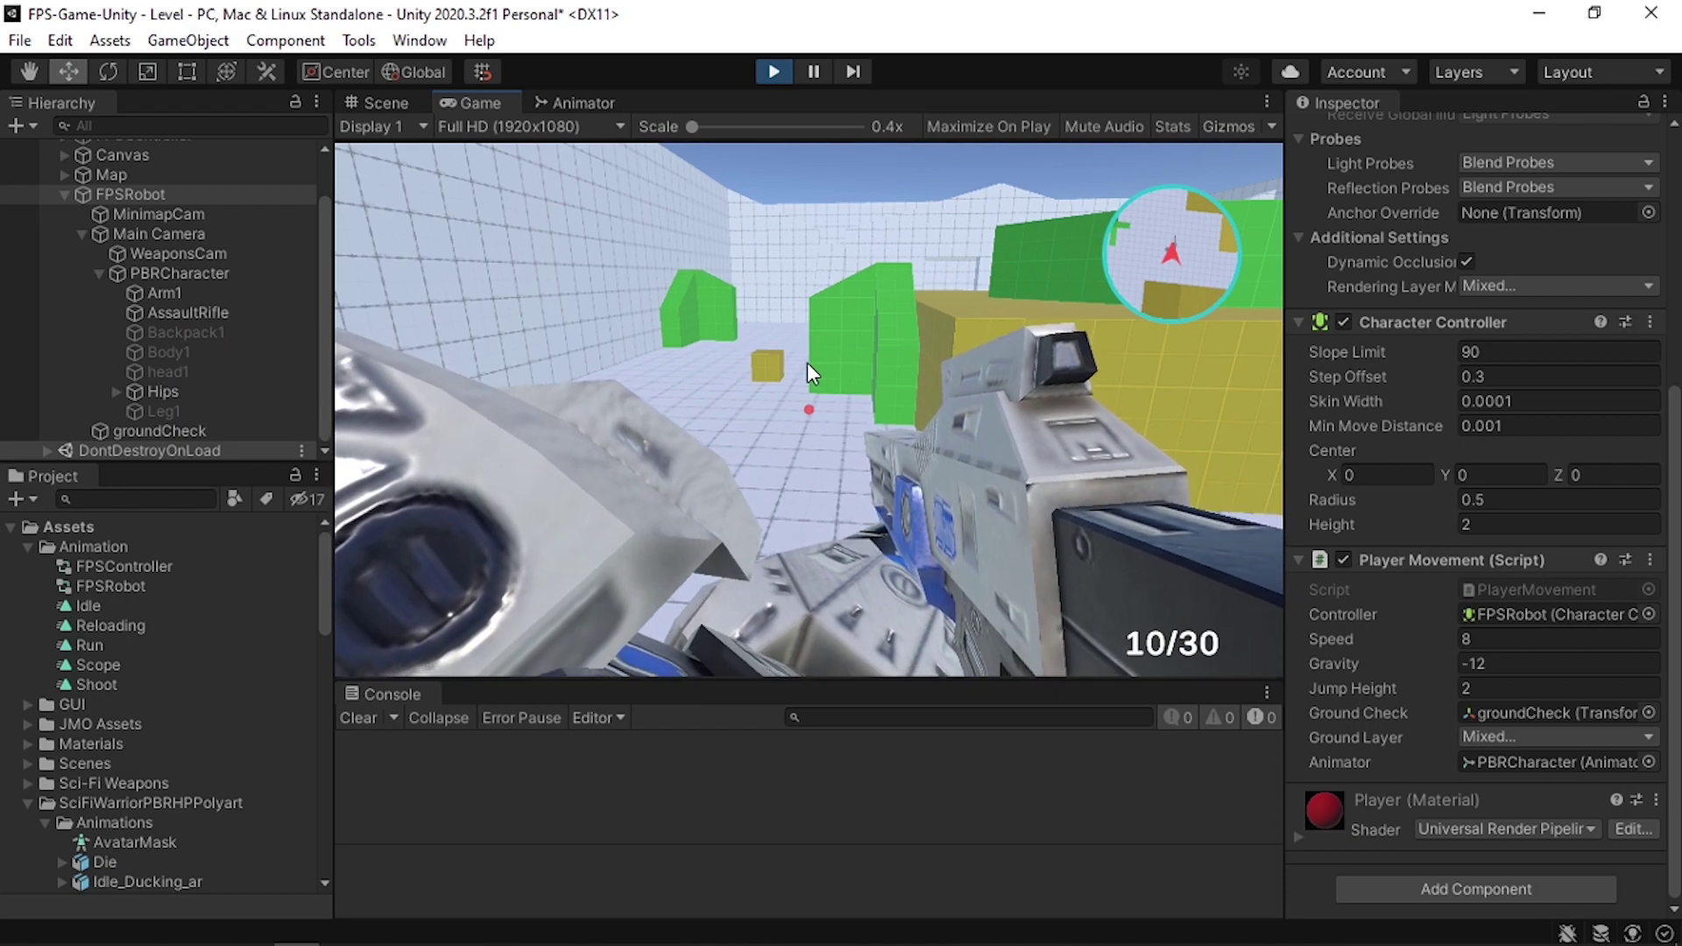
key(w)
key(w)
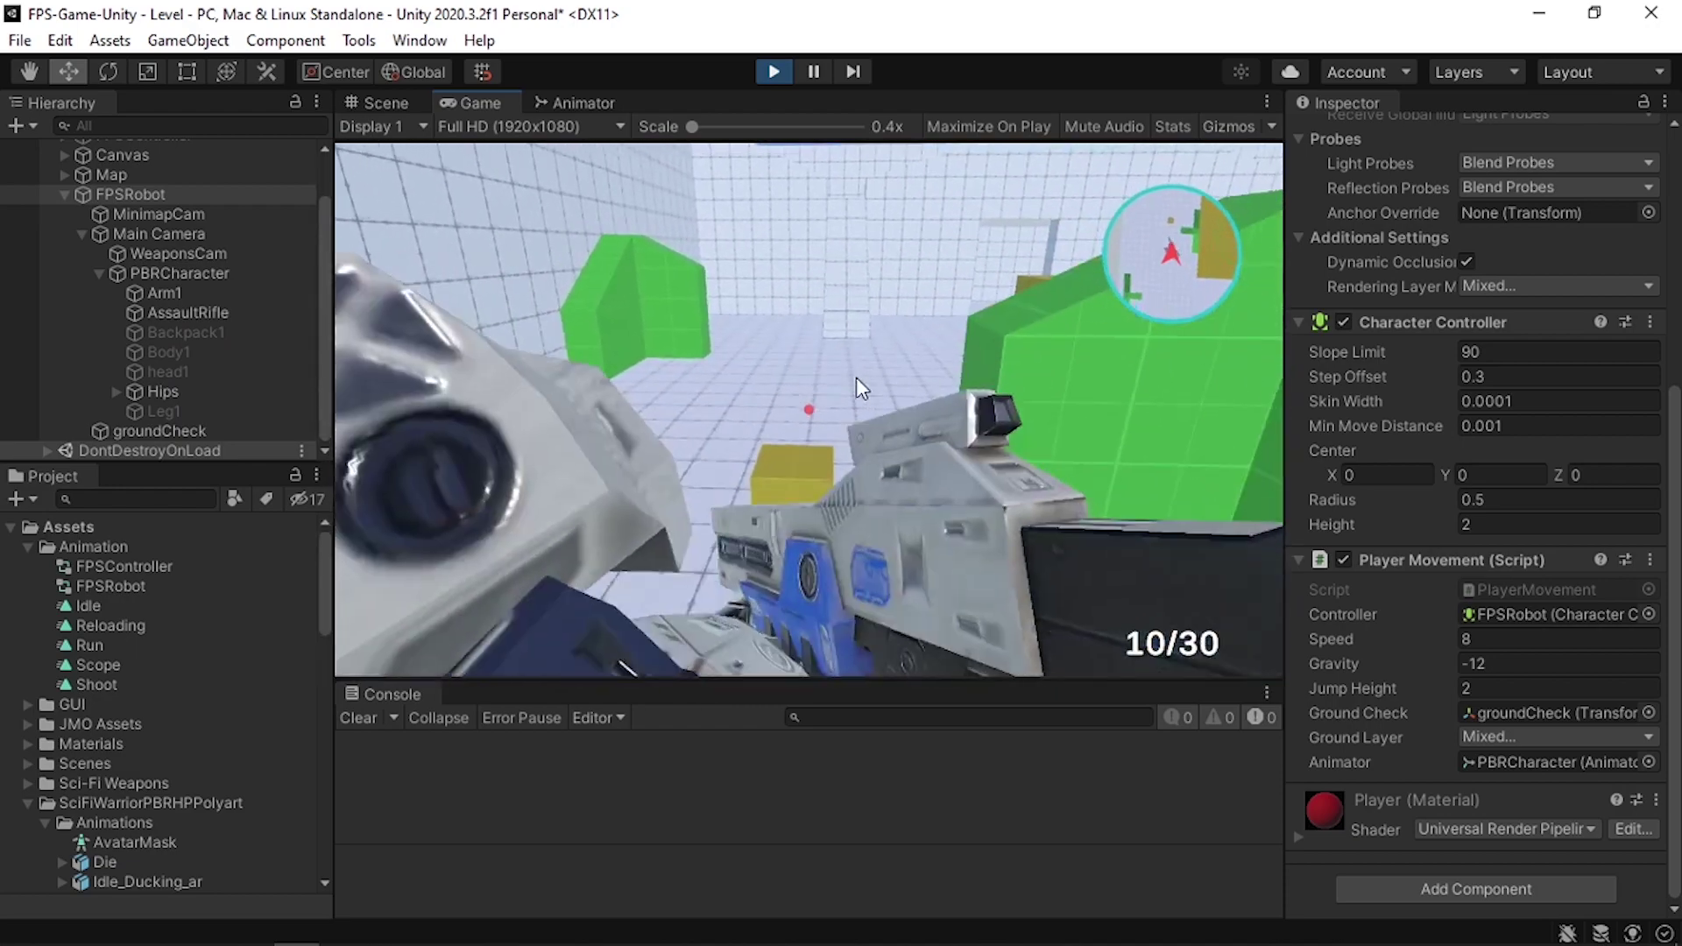
key(w)
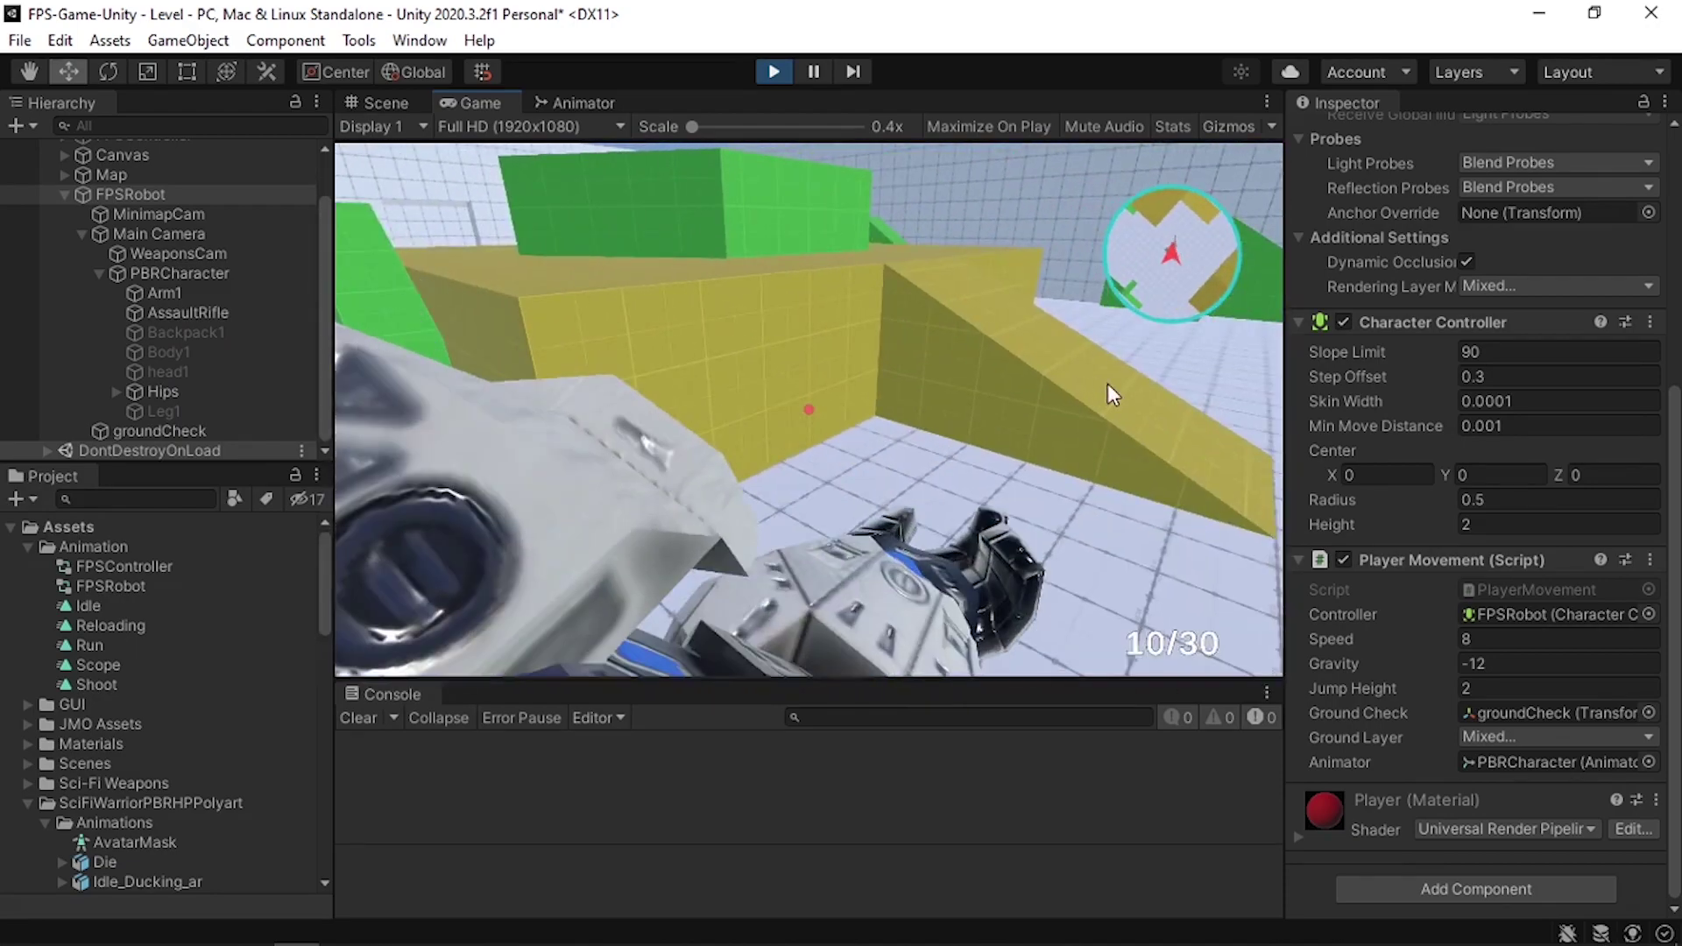
key(w)
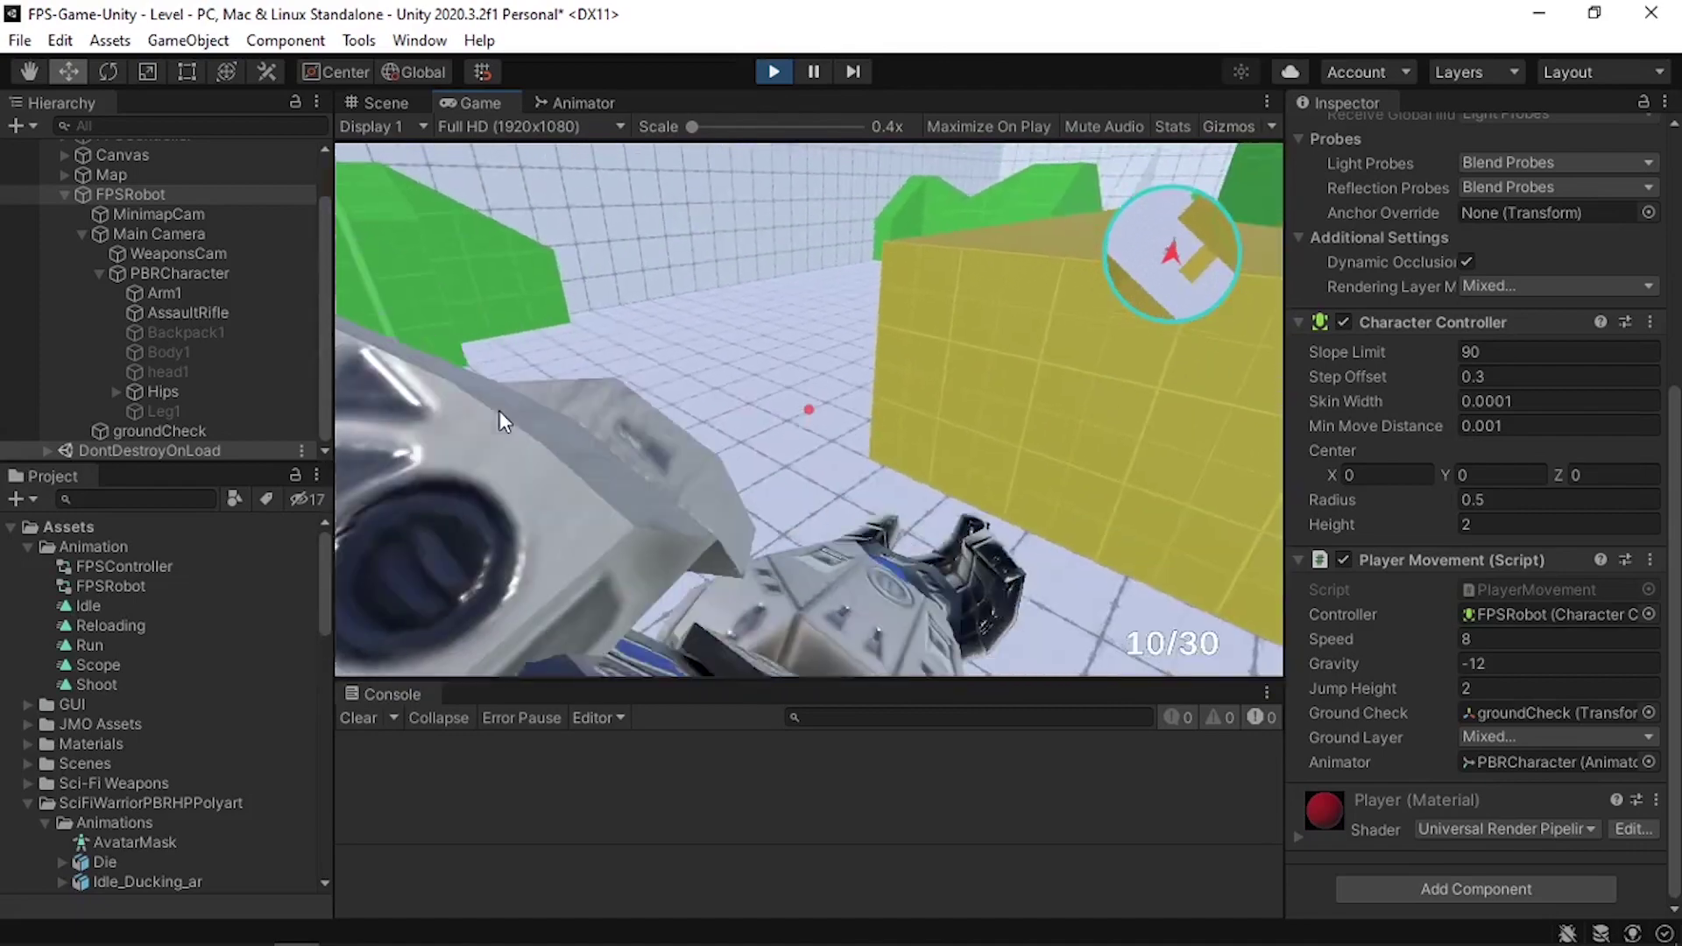
click(775, 72)
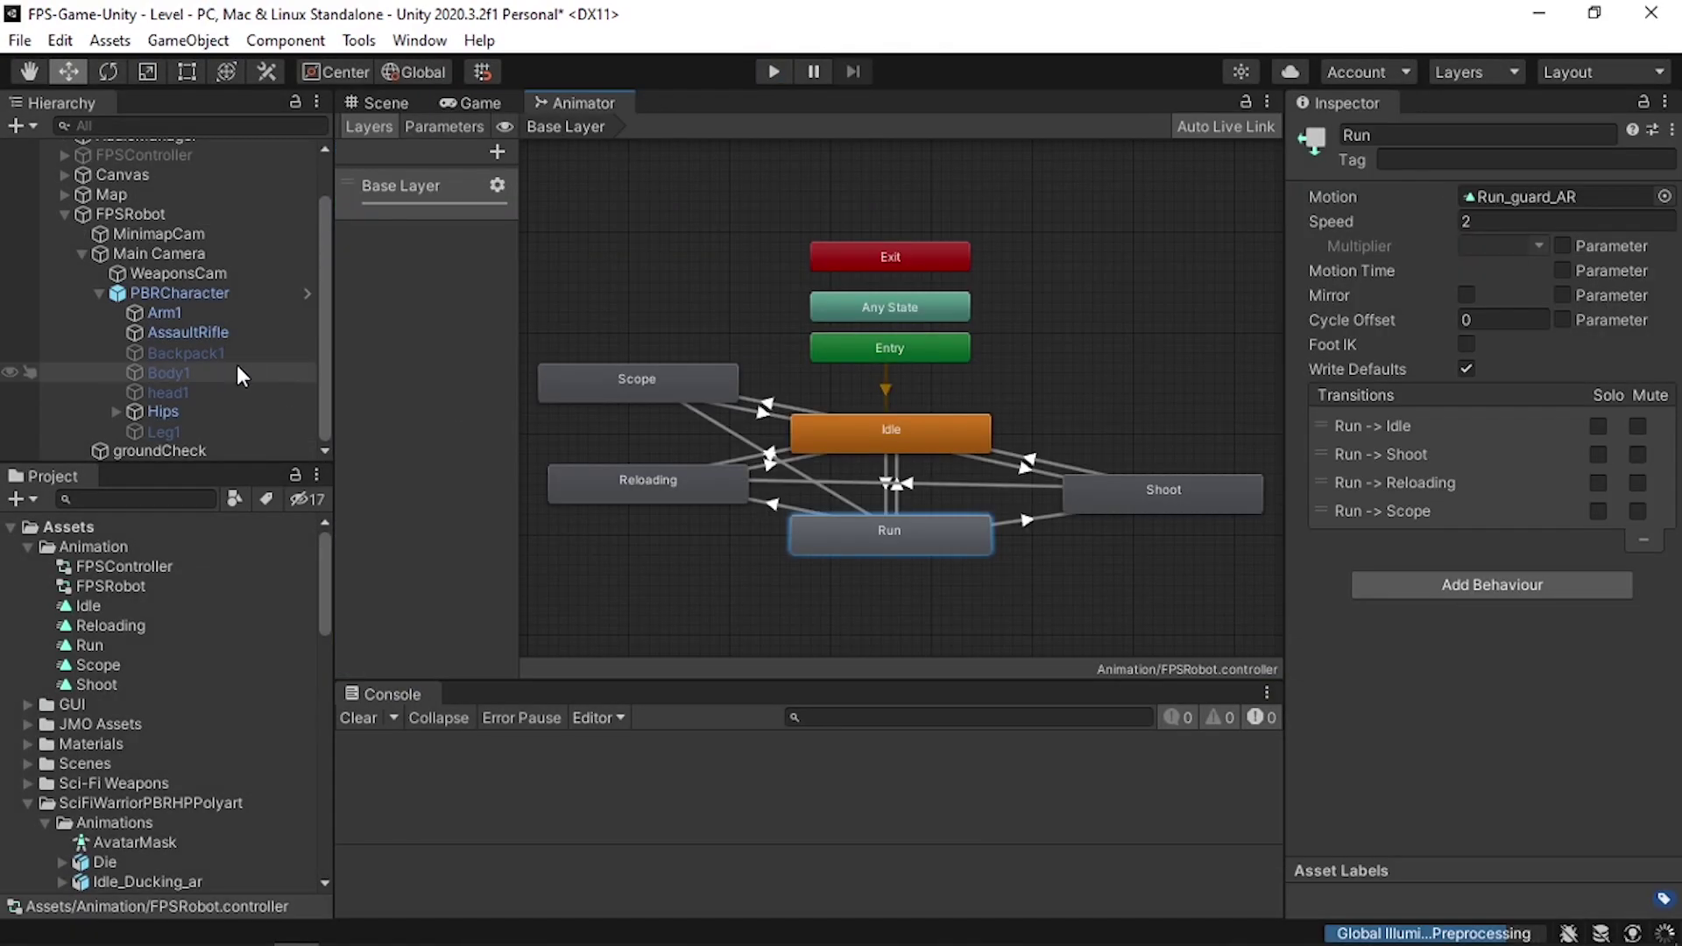
- Set the speed of the Run state in PBRCharacter's animator controller to 1
click(203, 292)
click(897, 541)
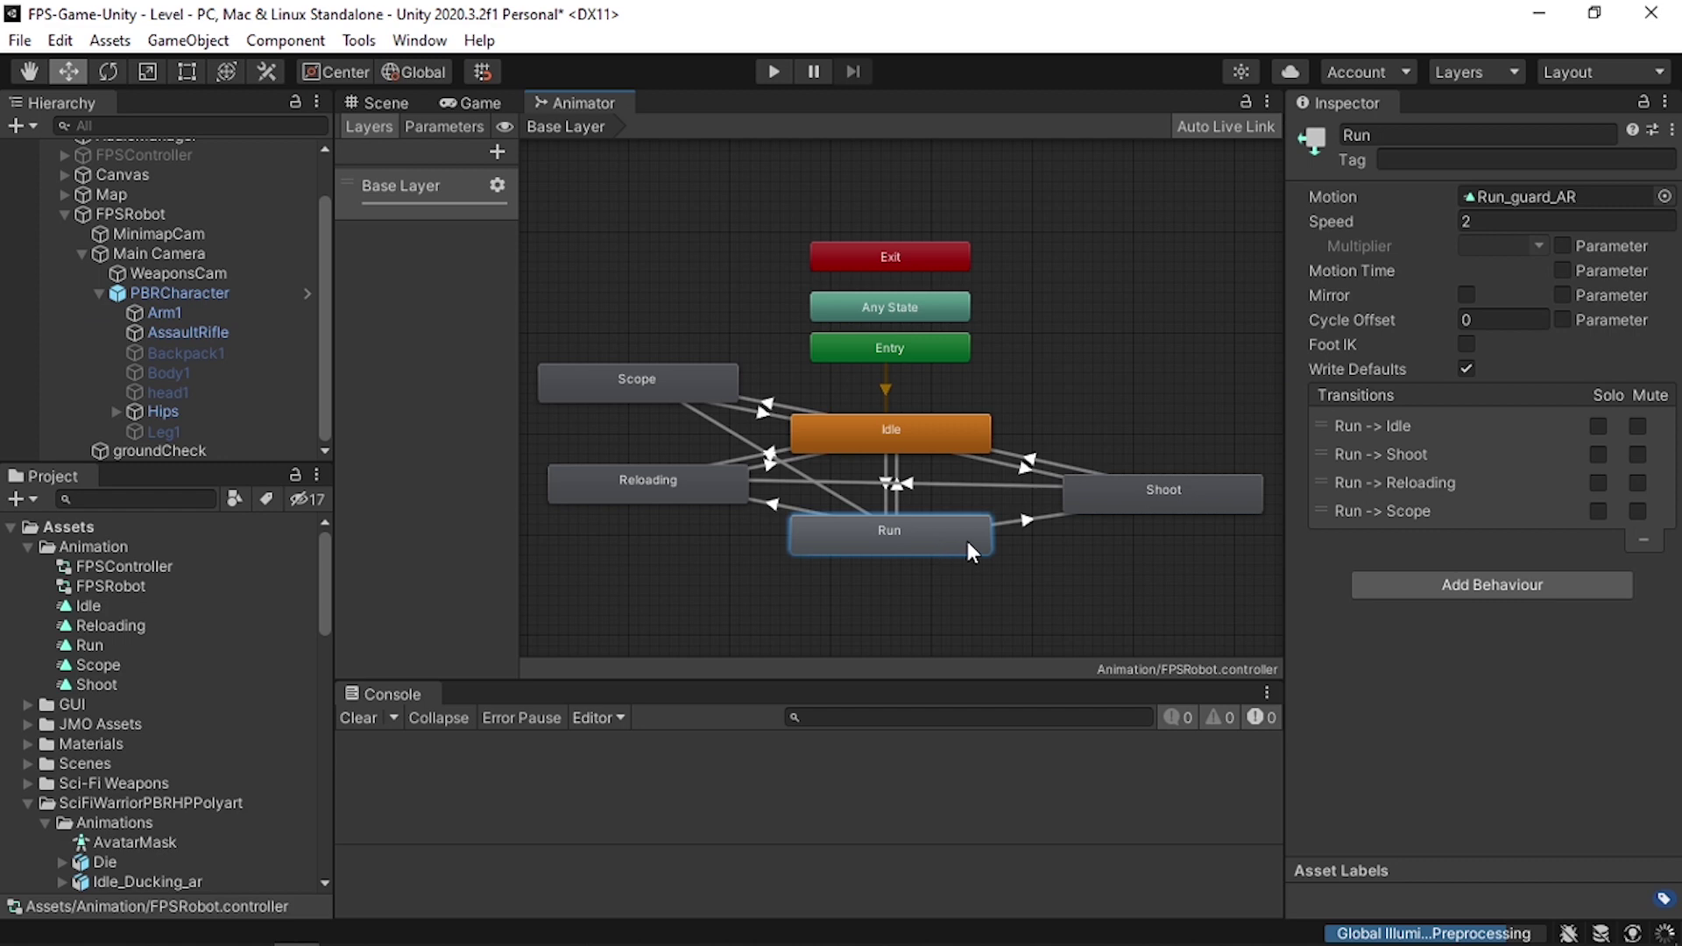
click(1542, 229)
text(2)
click(1543, 230)
text(1)
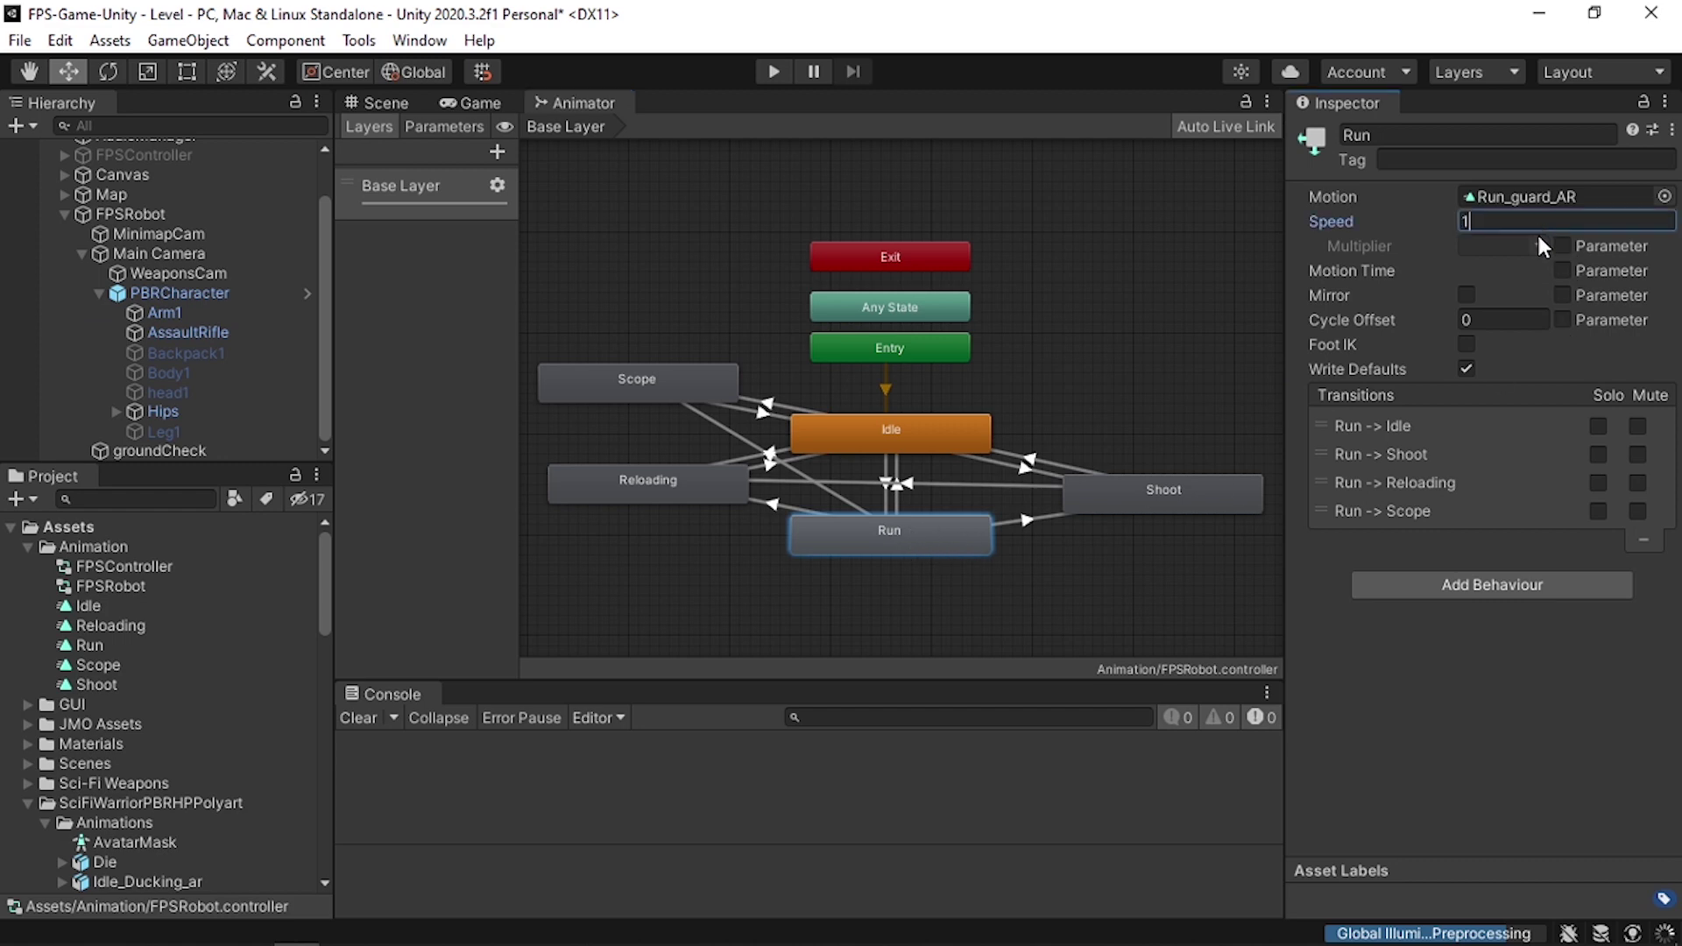
- With the running game paused, set WeaponsCam's position to X -0.05, Y 0.5, Z -0.25 and its rotation to X 10, Y 5
click(452, 101)
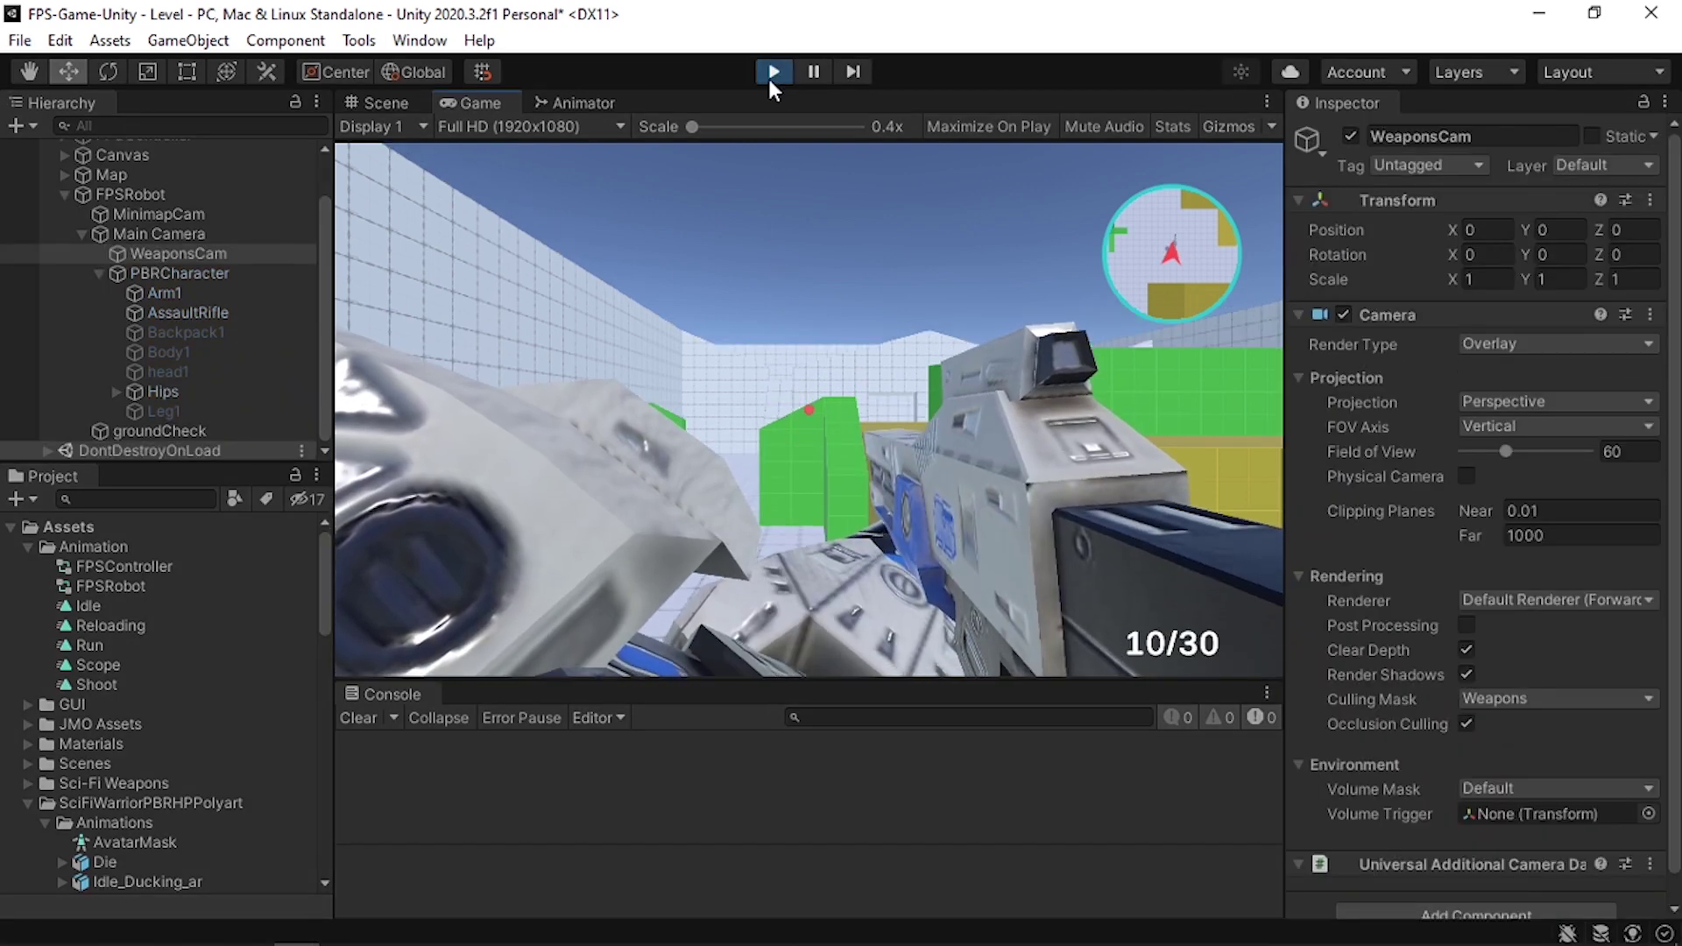
click(813, 72)
click(232, 255)
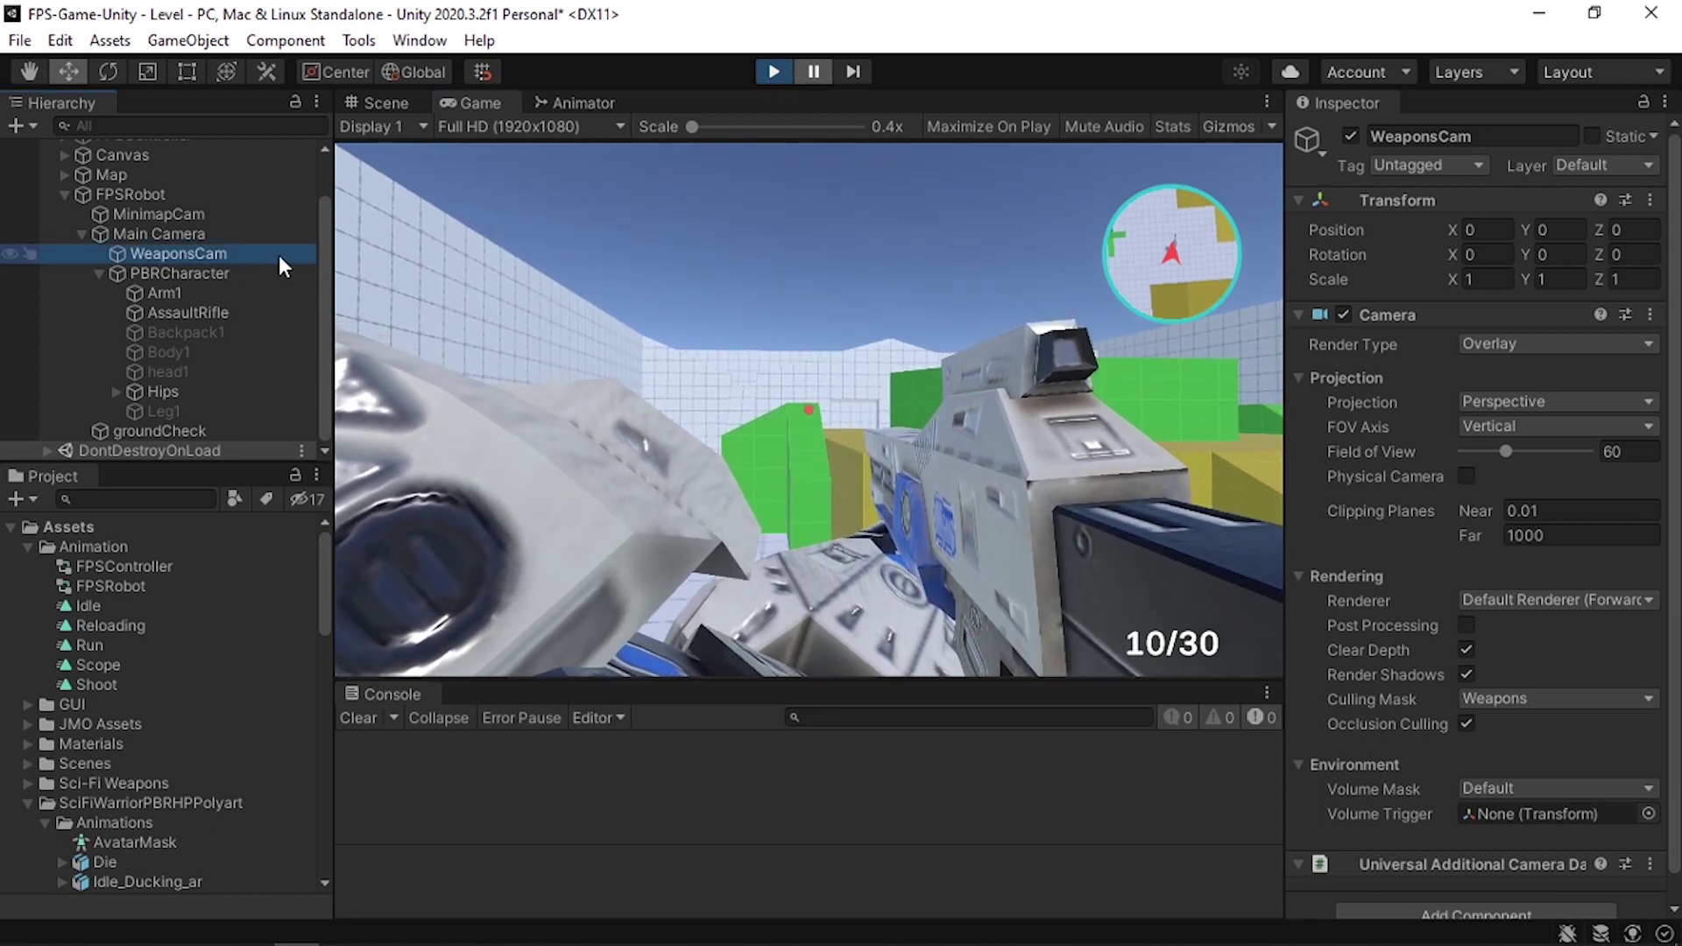
click(1510, 232)
text(-0.05)
key(Tab)
text(0.5)
key(Tab)
text(-0.22)
key(Tab)
text(10)
key(Tab)
text(5)
key(Tab)
click(1634, 230)
text(-0.25)
key(Return)
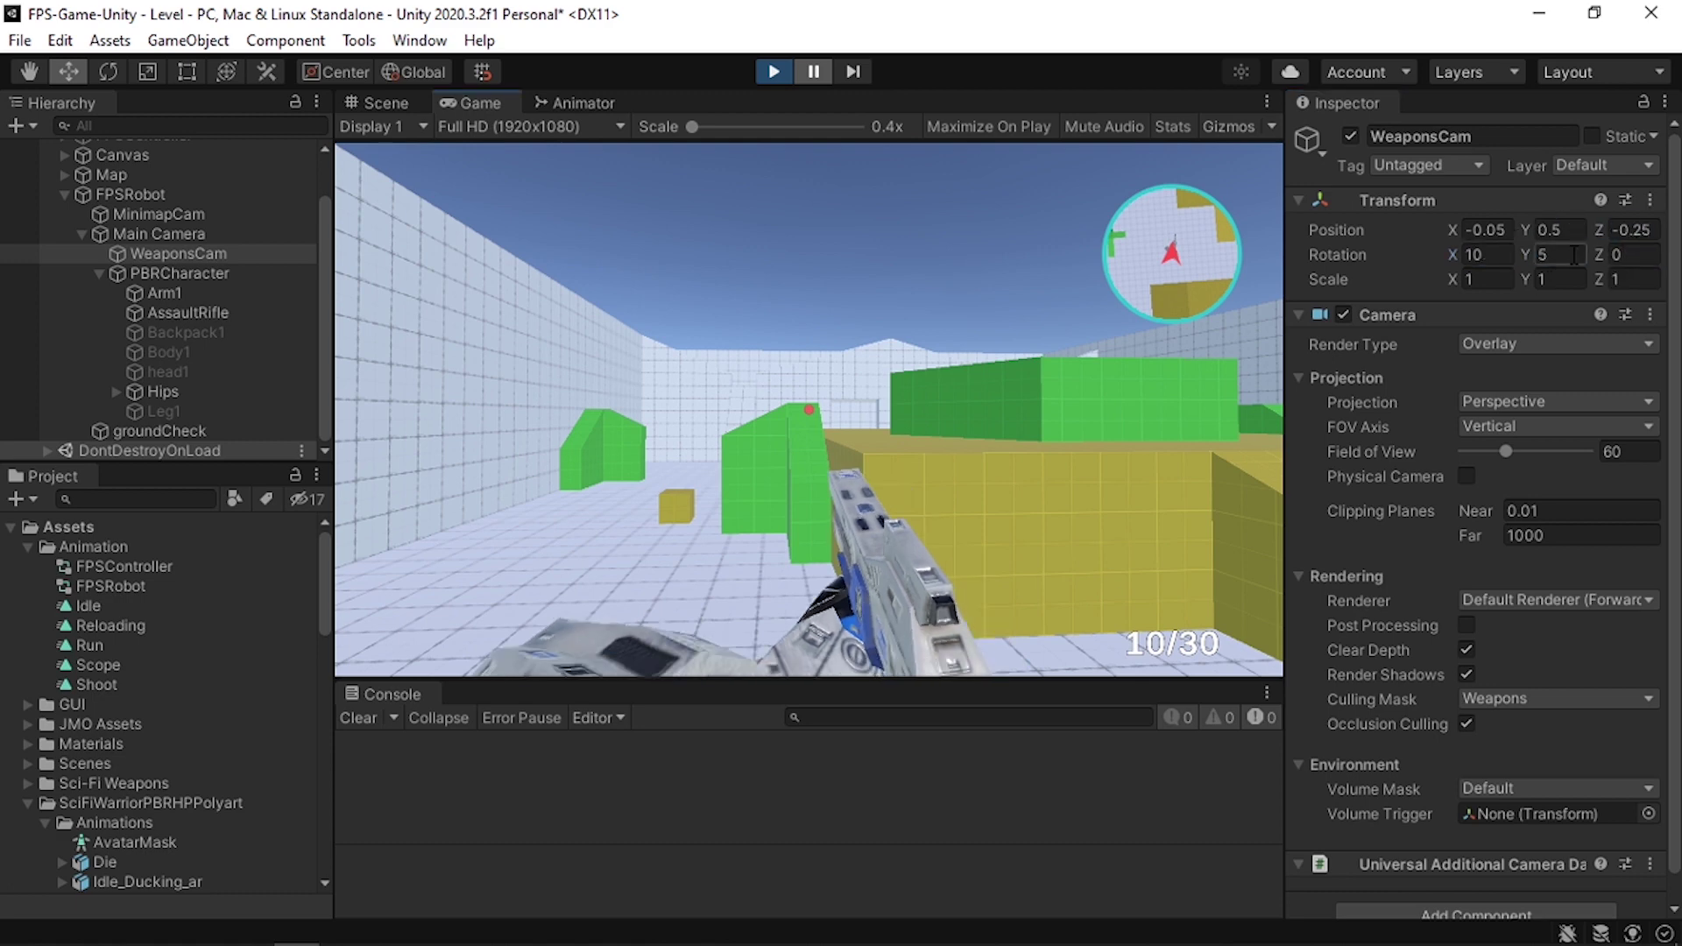
- Copy WeaponsCam's play-mode Transform, paste its values back onto WeaponsCam outside play mode, and test the game briefly
click(1650, 201)
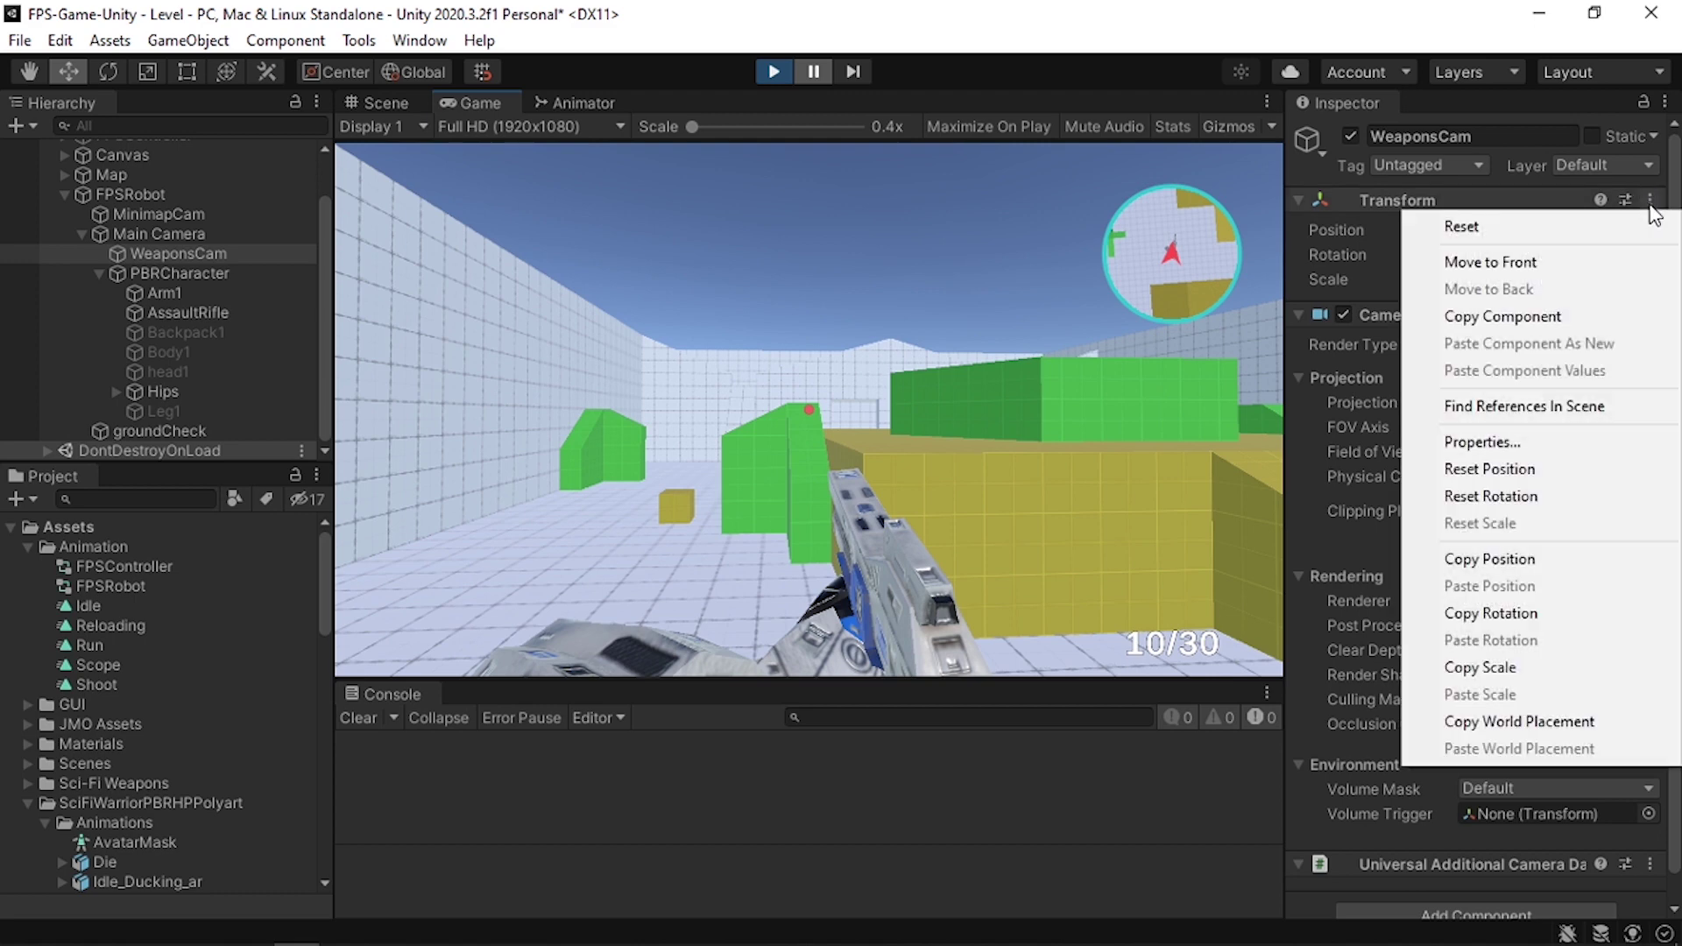
click(1560, 316)
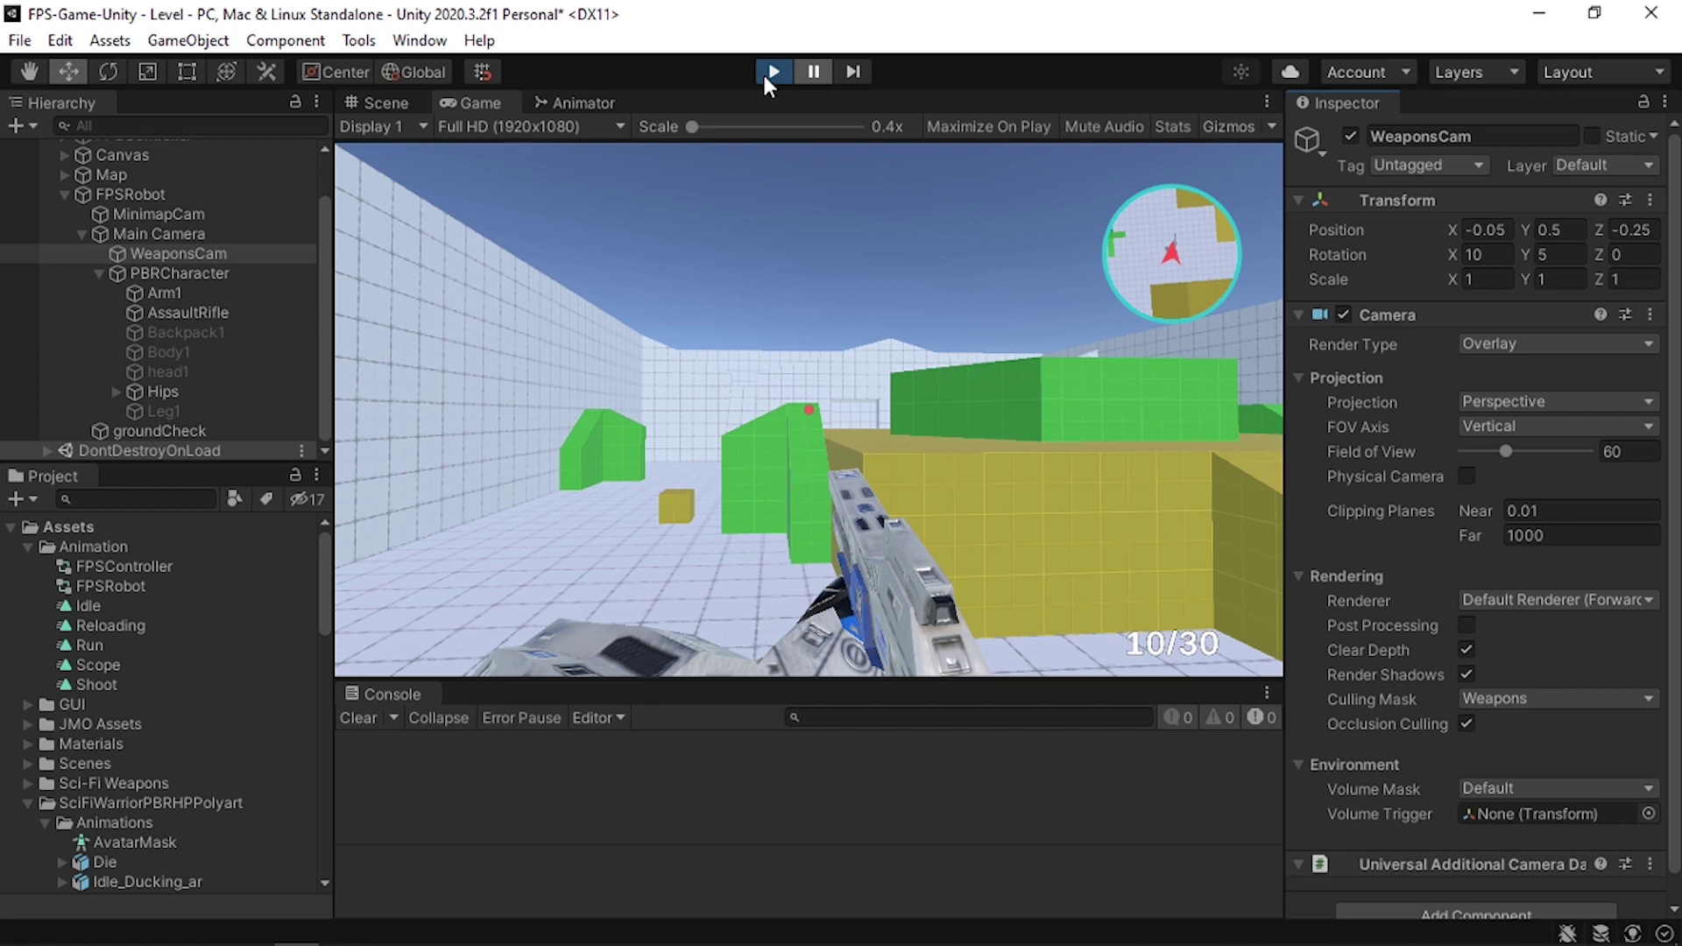
click(764, 71)
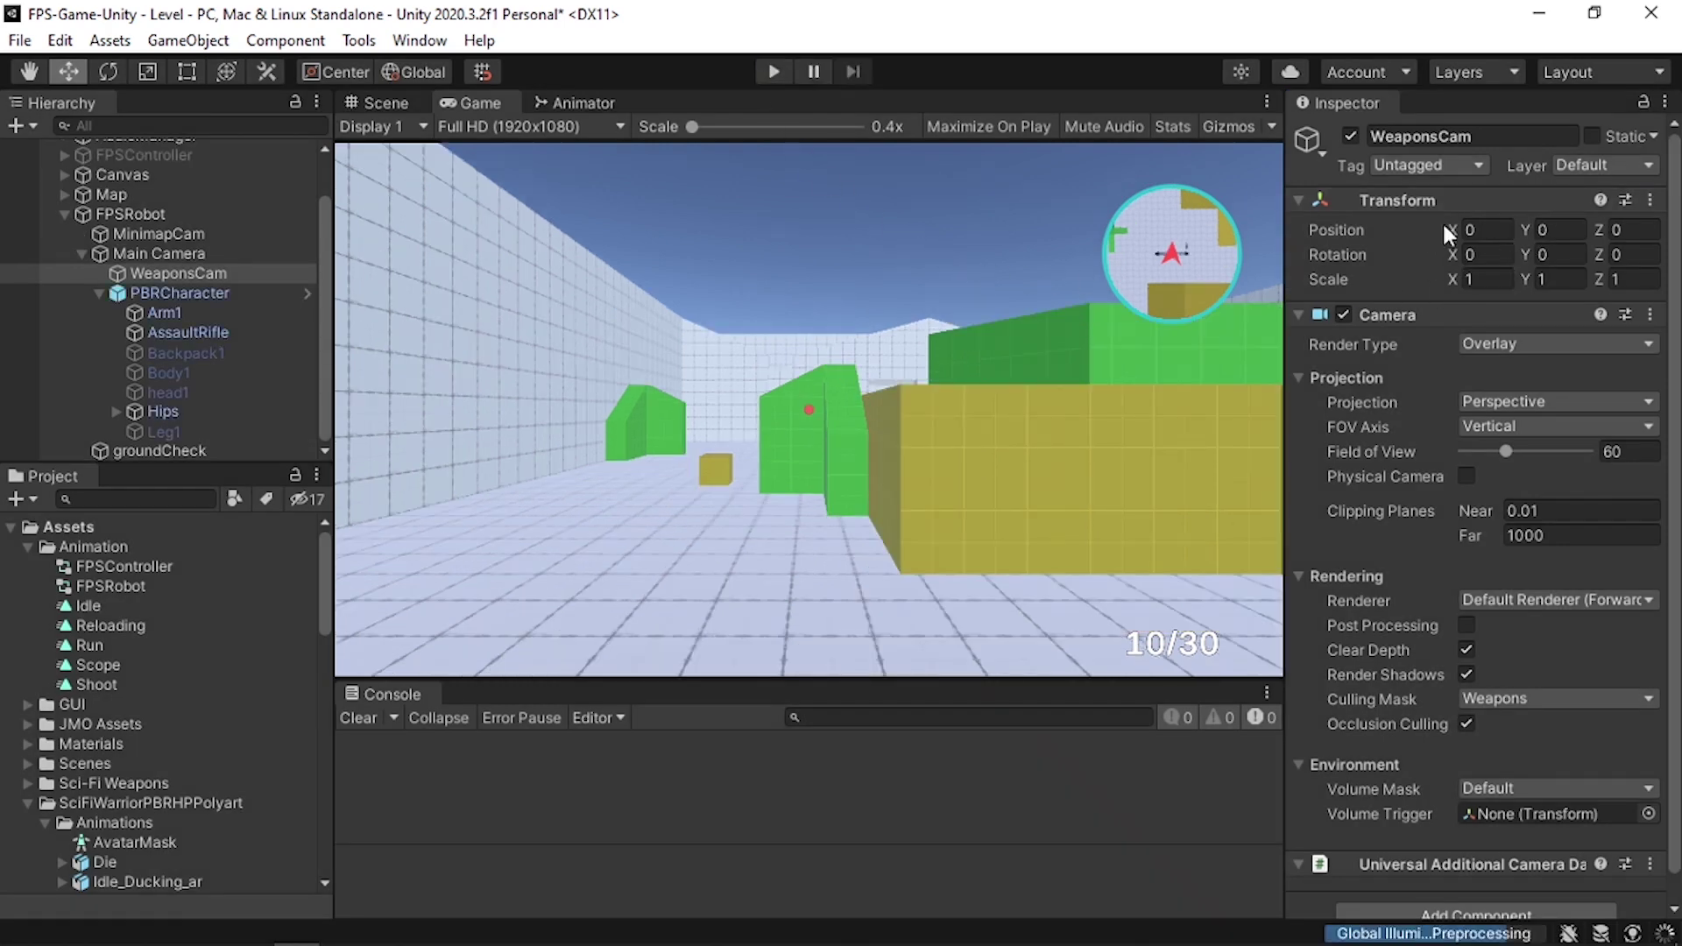
click(201, 275)
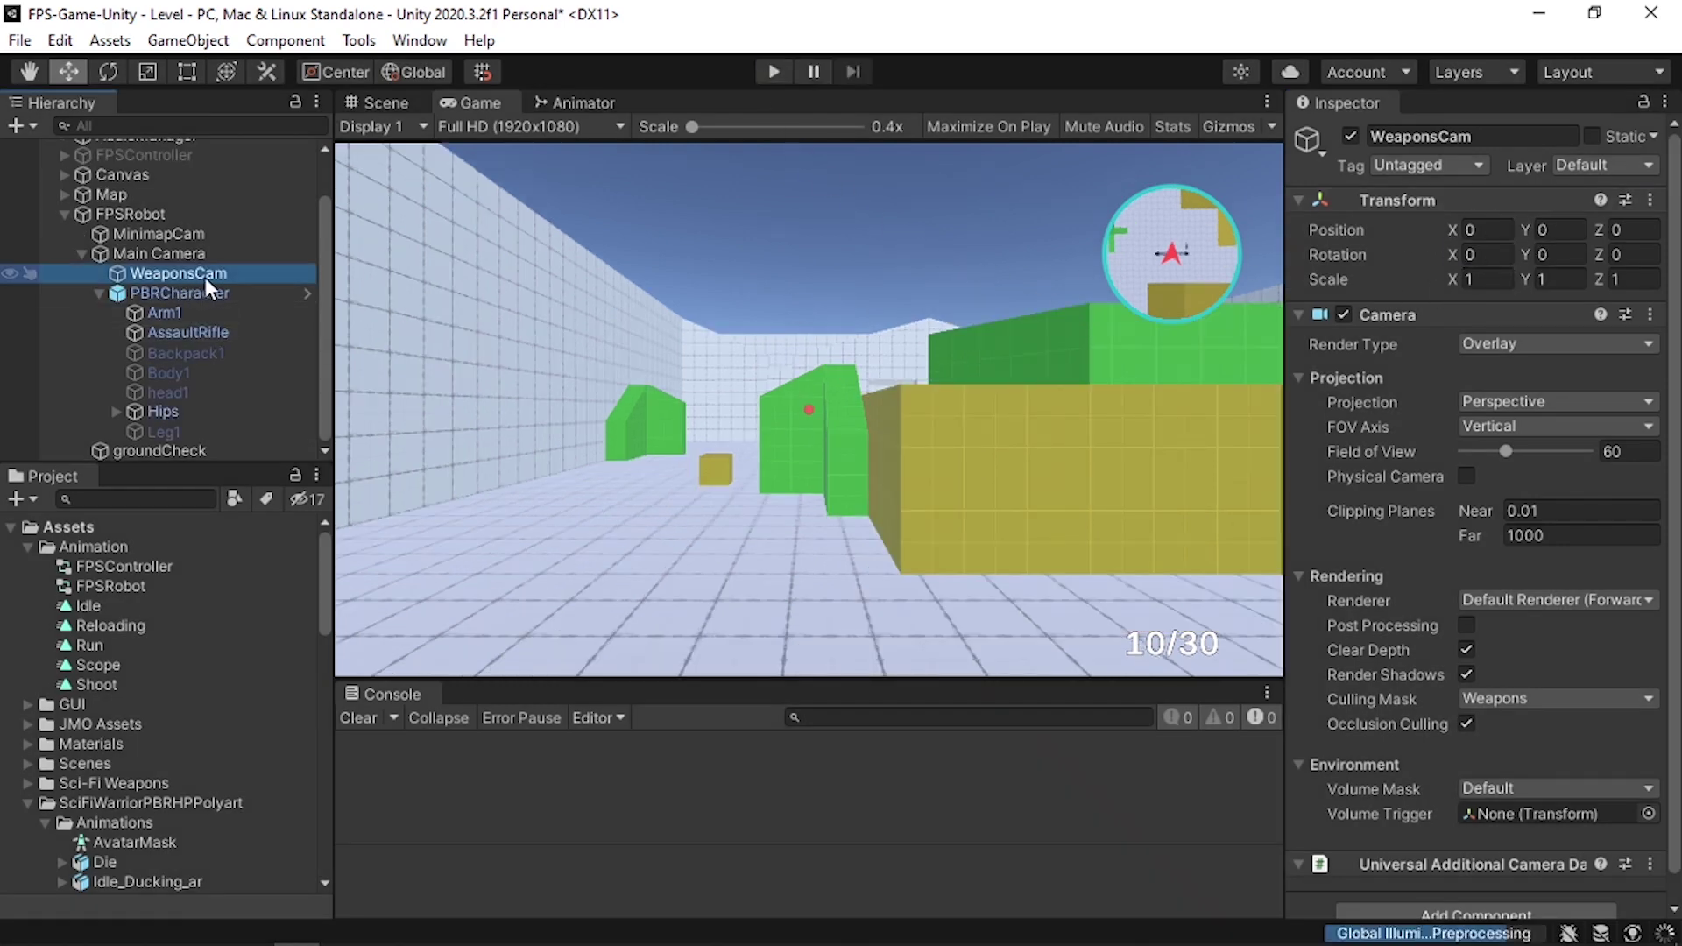
click(1651, 202)
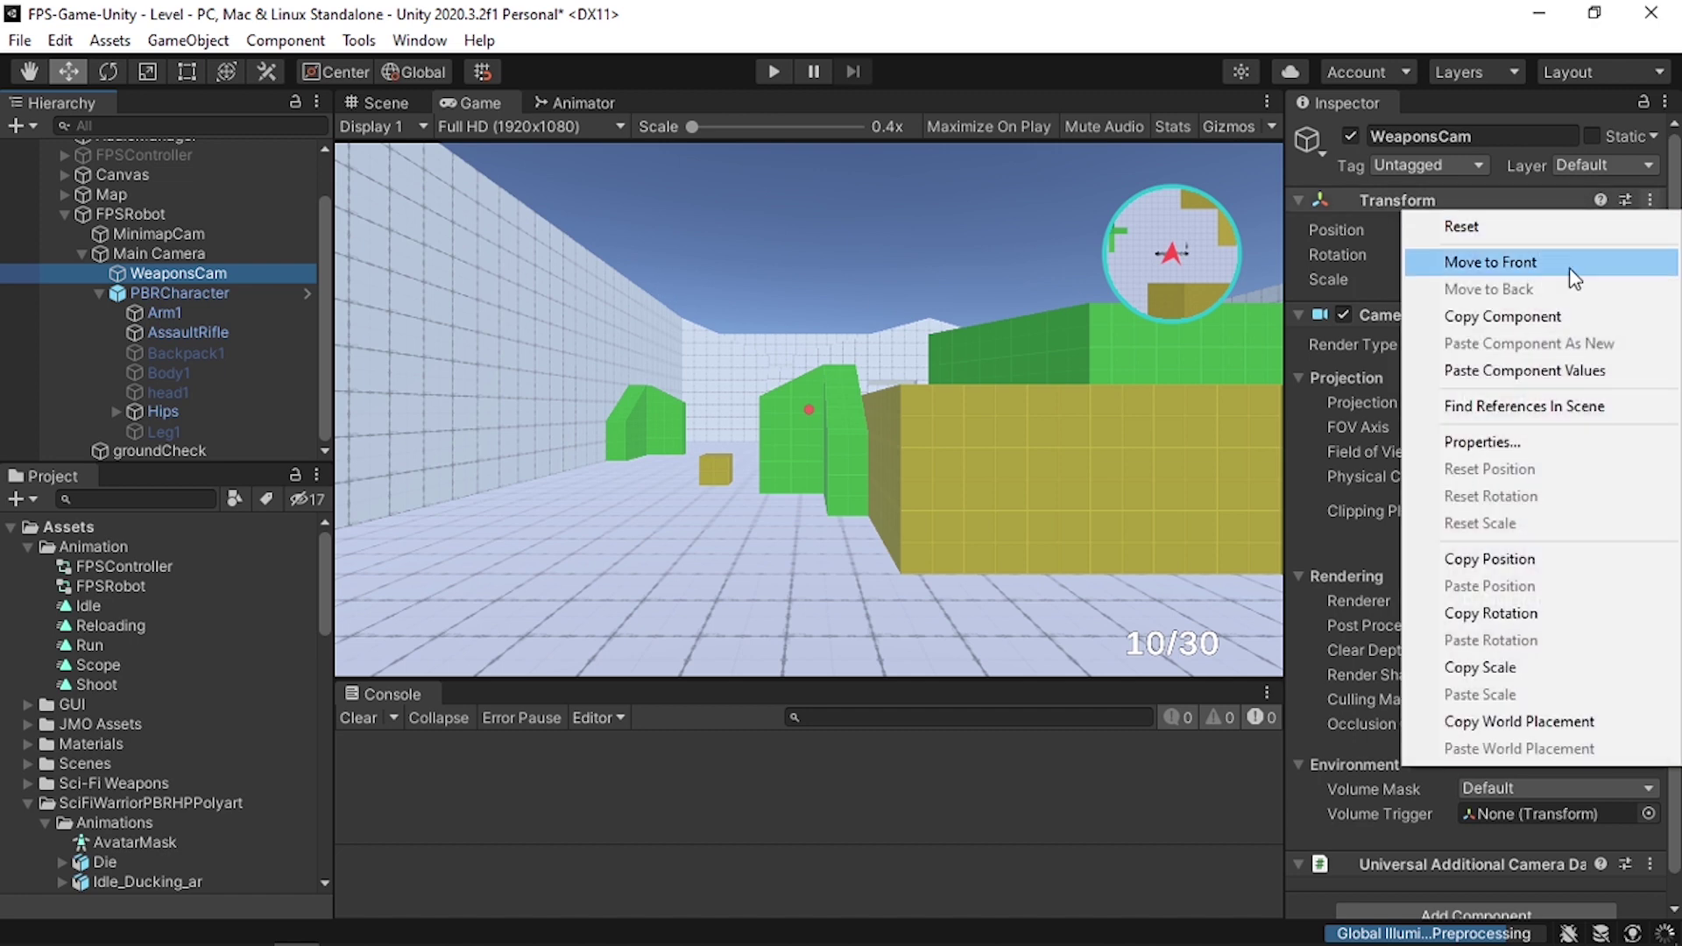
click(1542, 371)
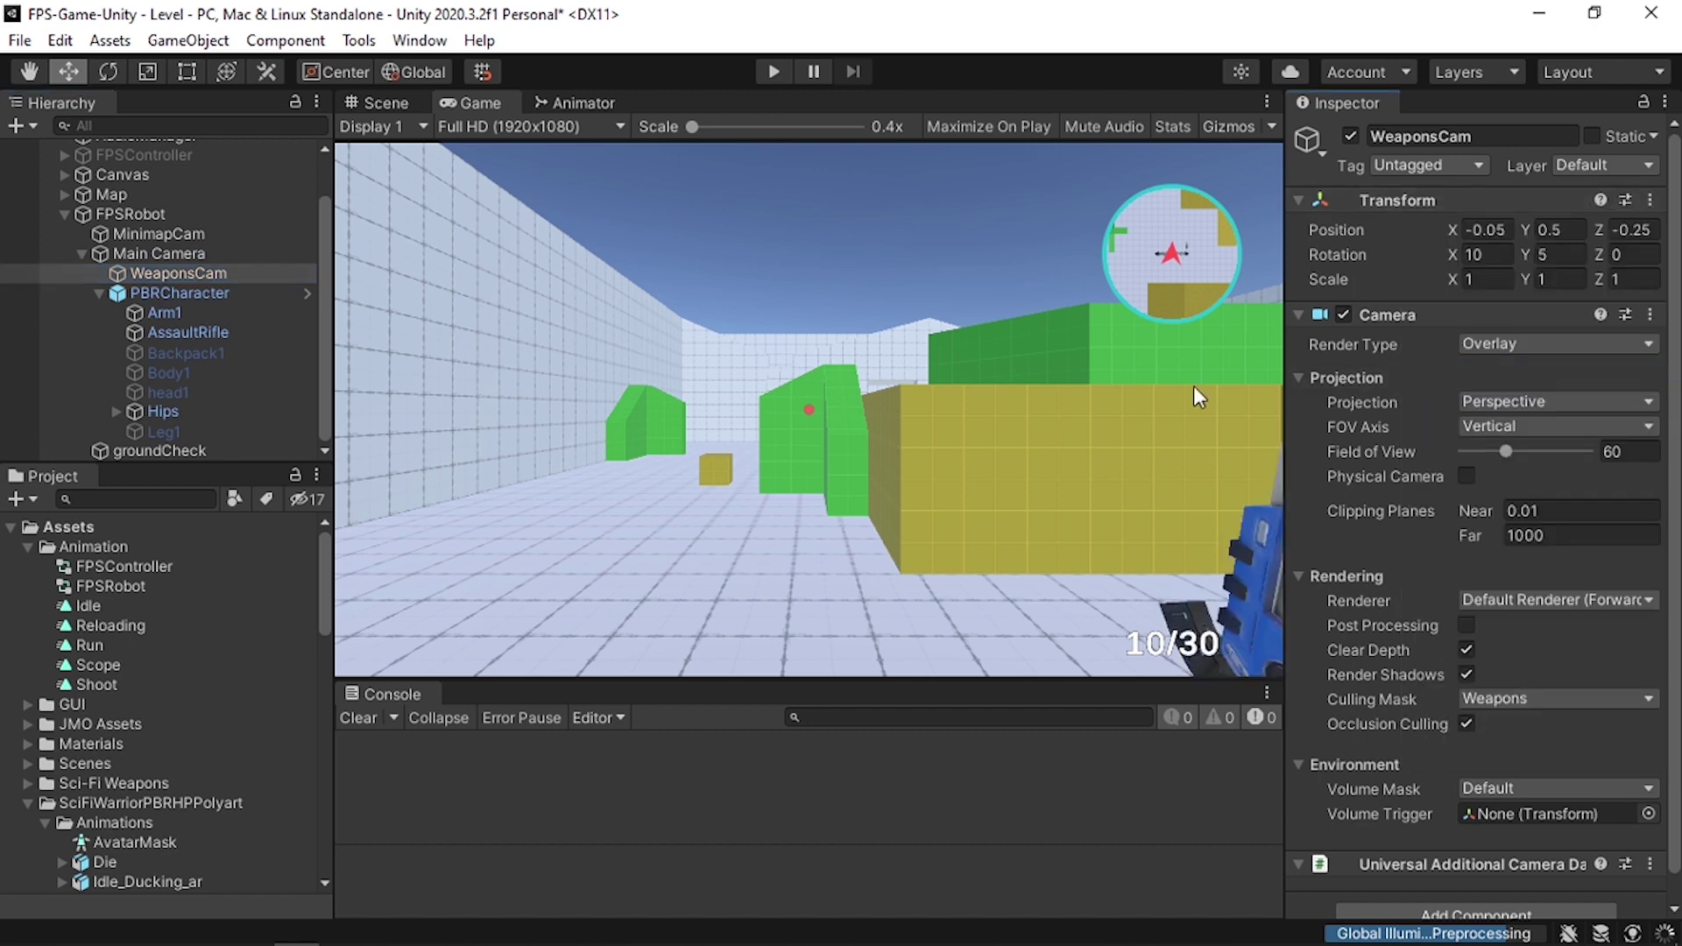
click(779, 73)
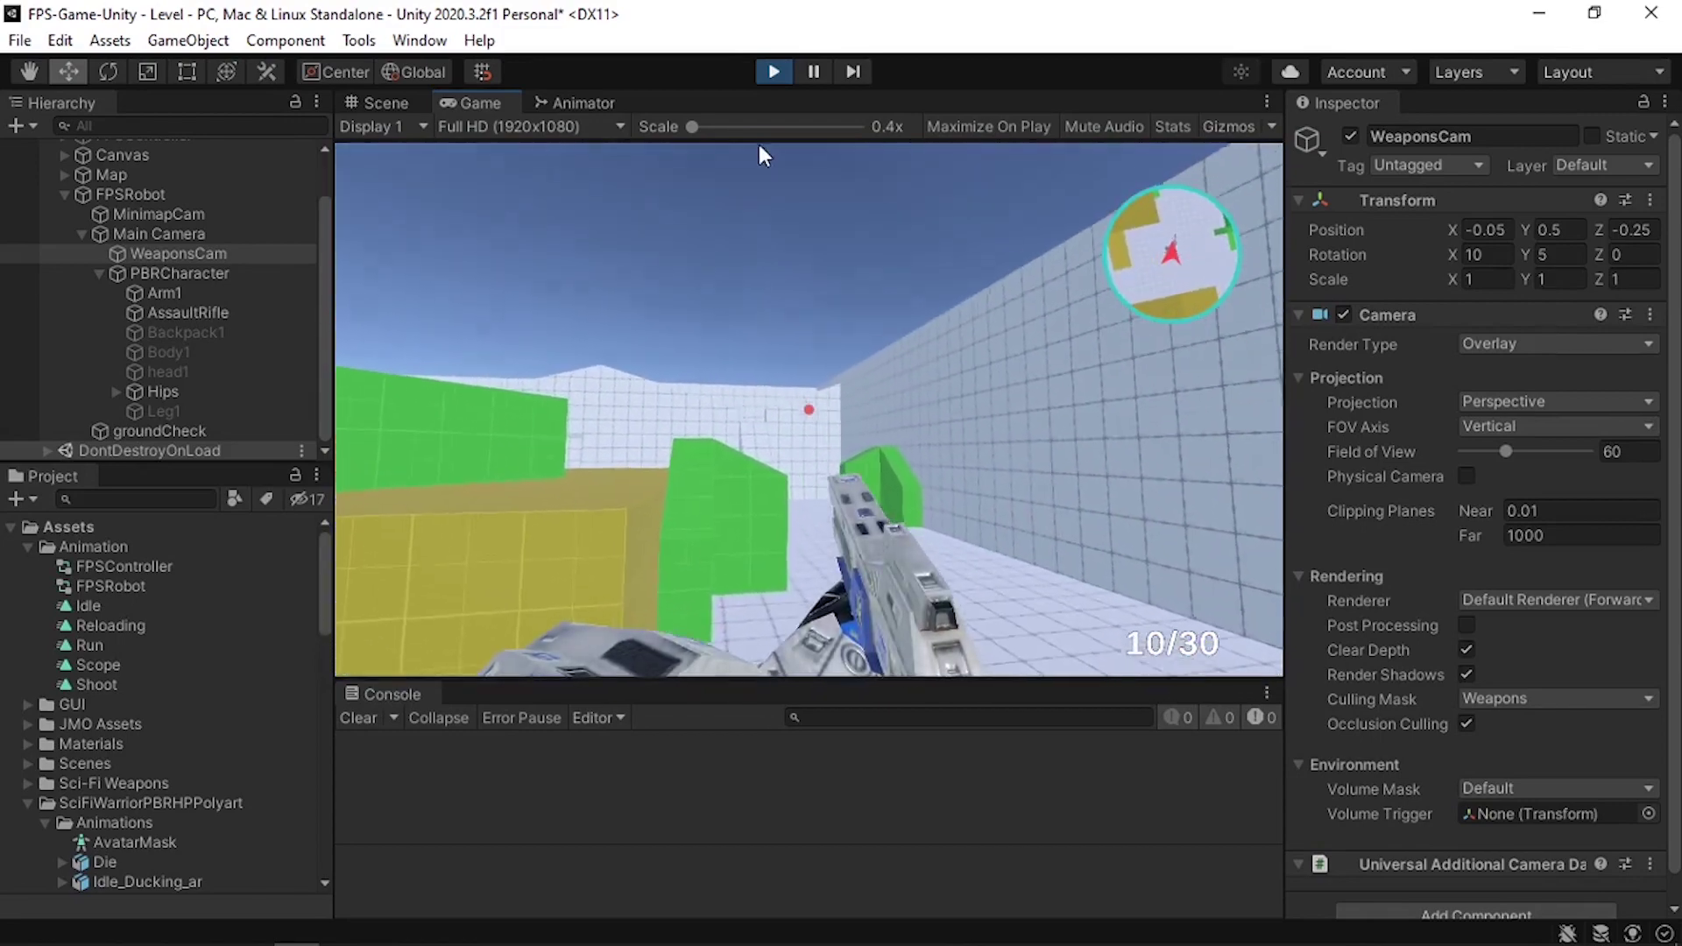
click(774, 74)
- Add the Gun script to the AssaultRifle object under FPSRobot's PBRCharacter
click(202, 296)
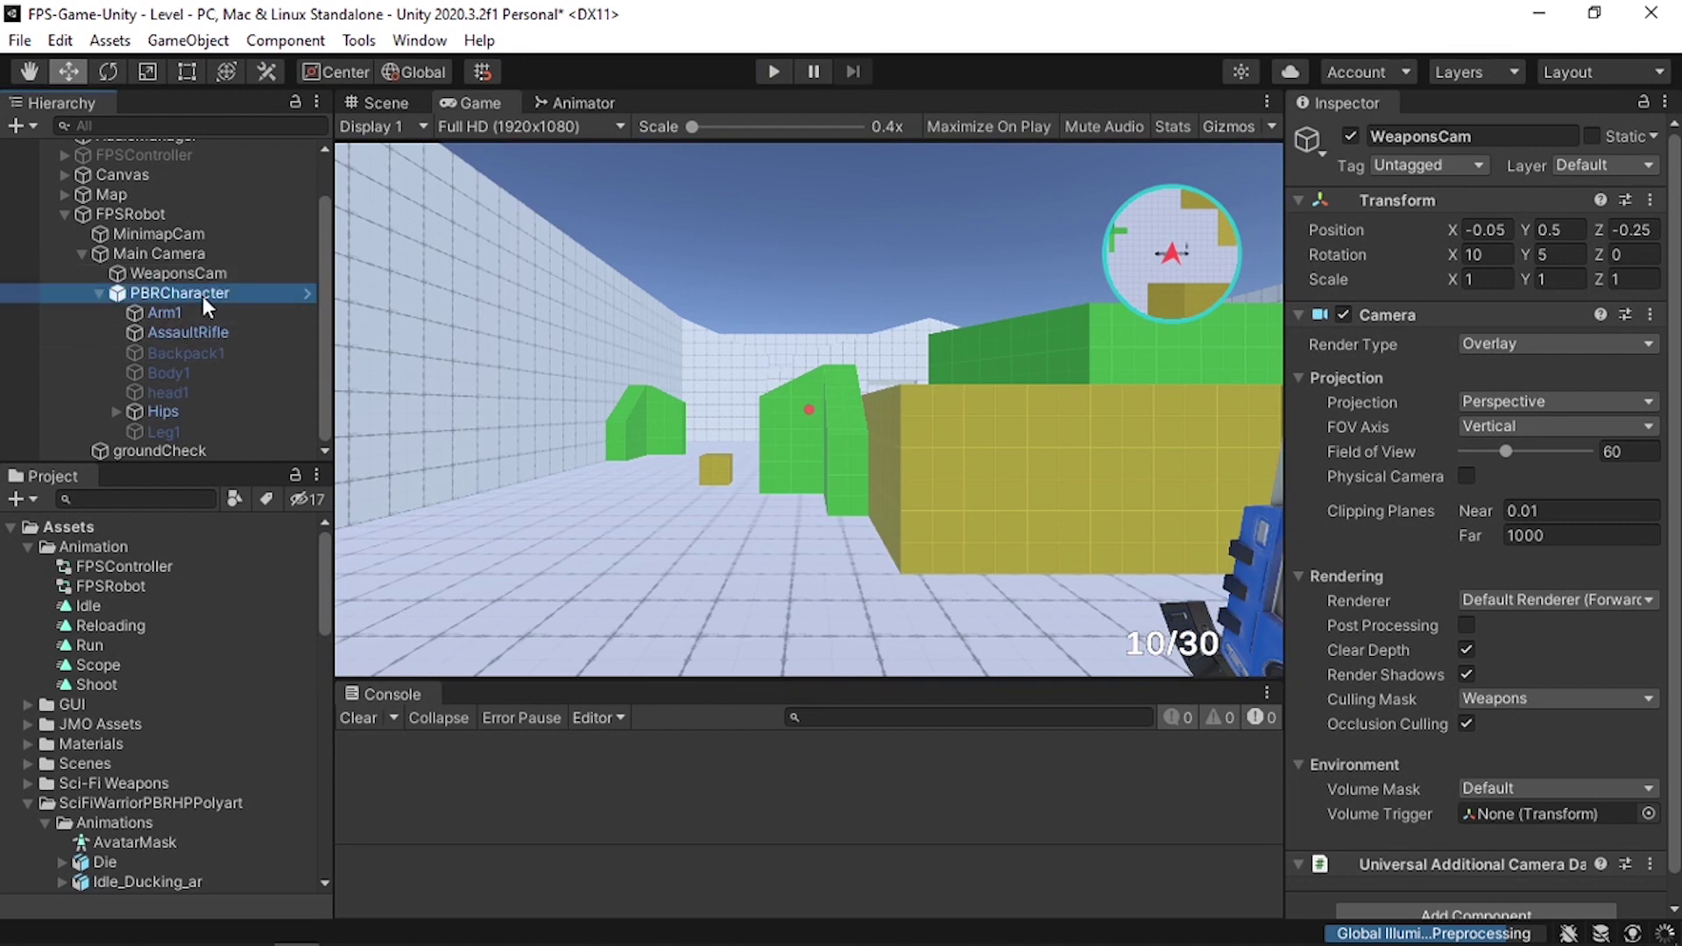
click(214, 334)
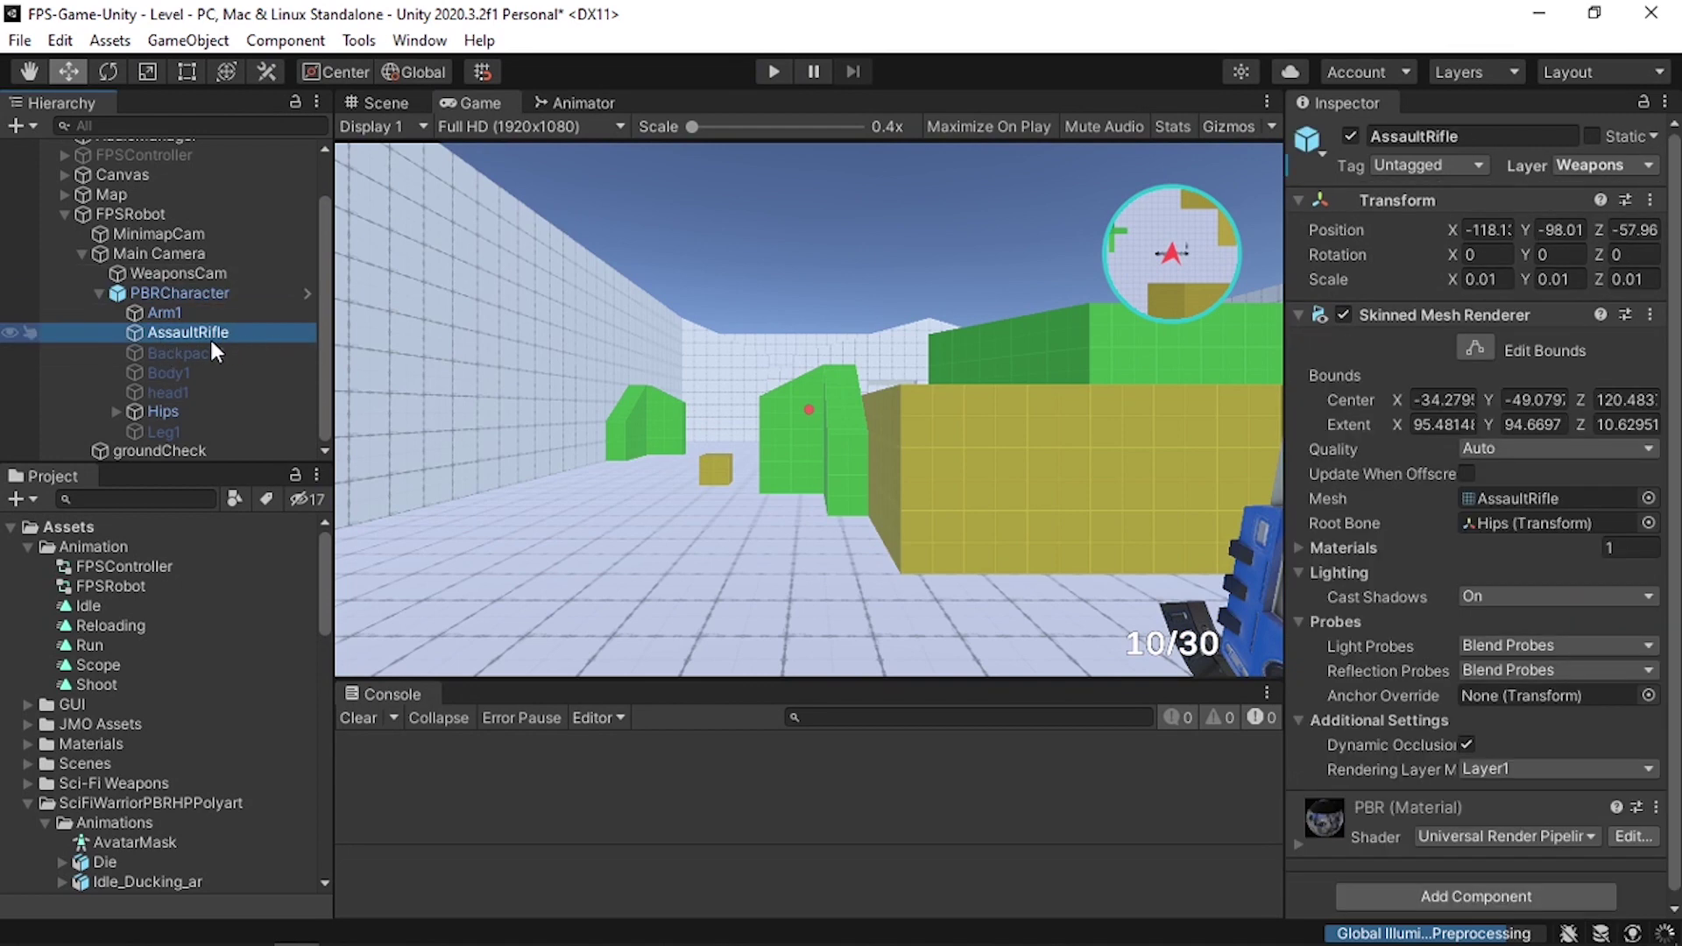
scroll(1416, 680, down, 1)
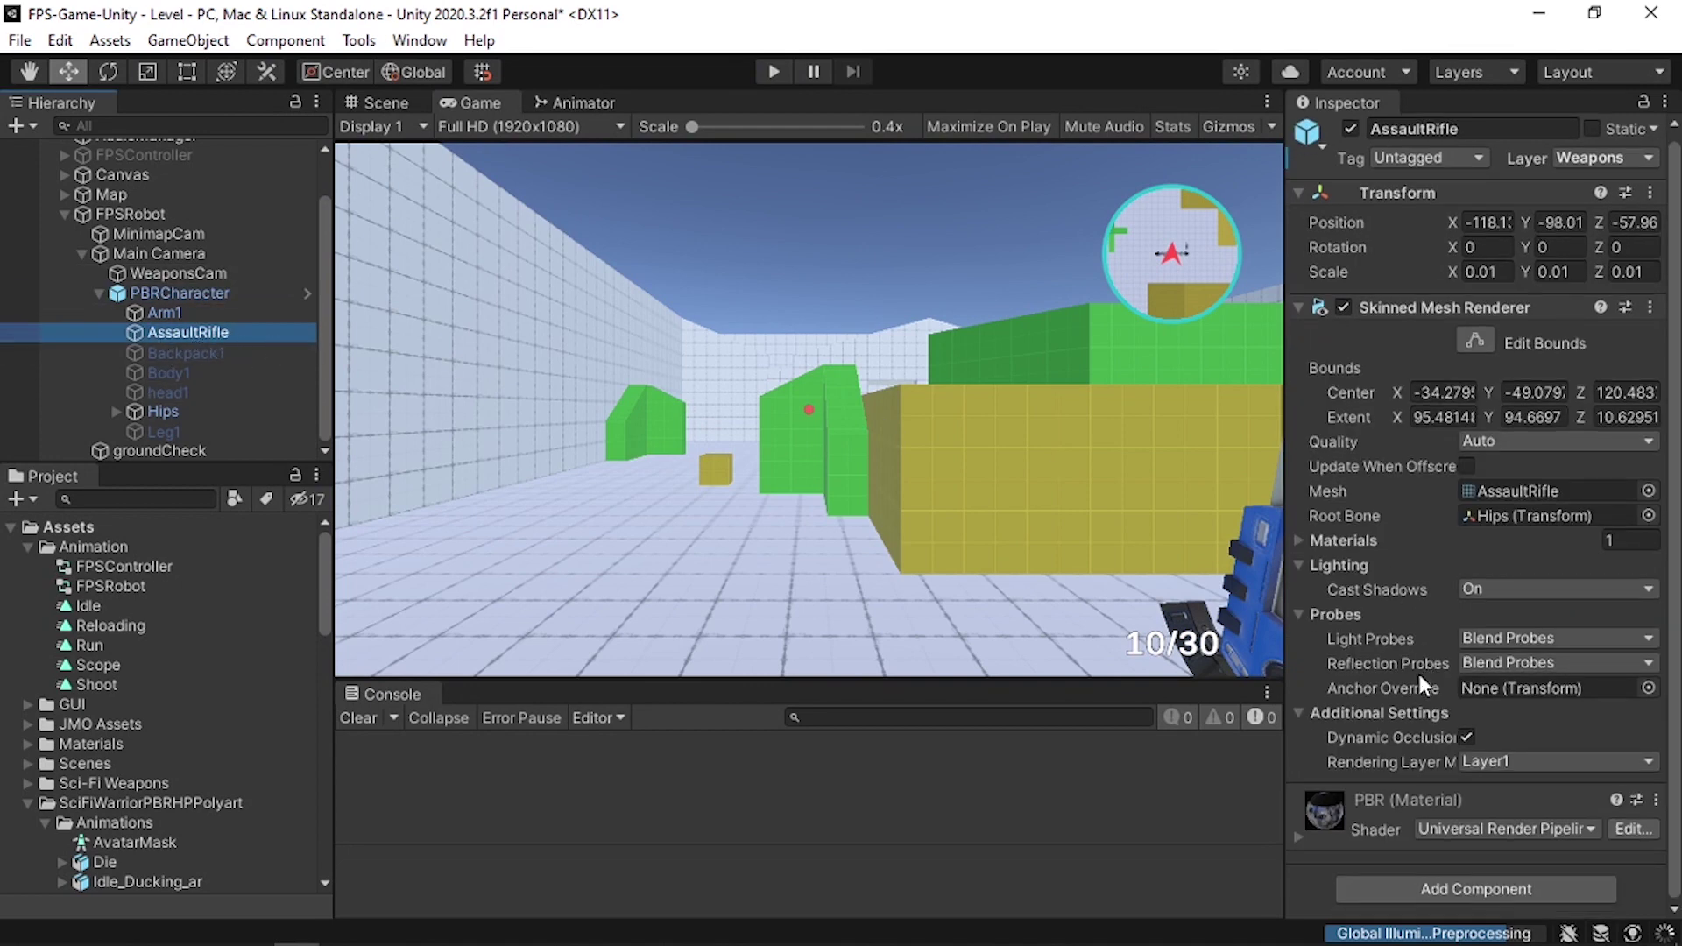
click(1411, 897)
text(gun)
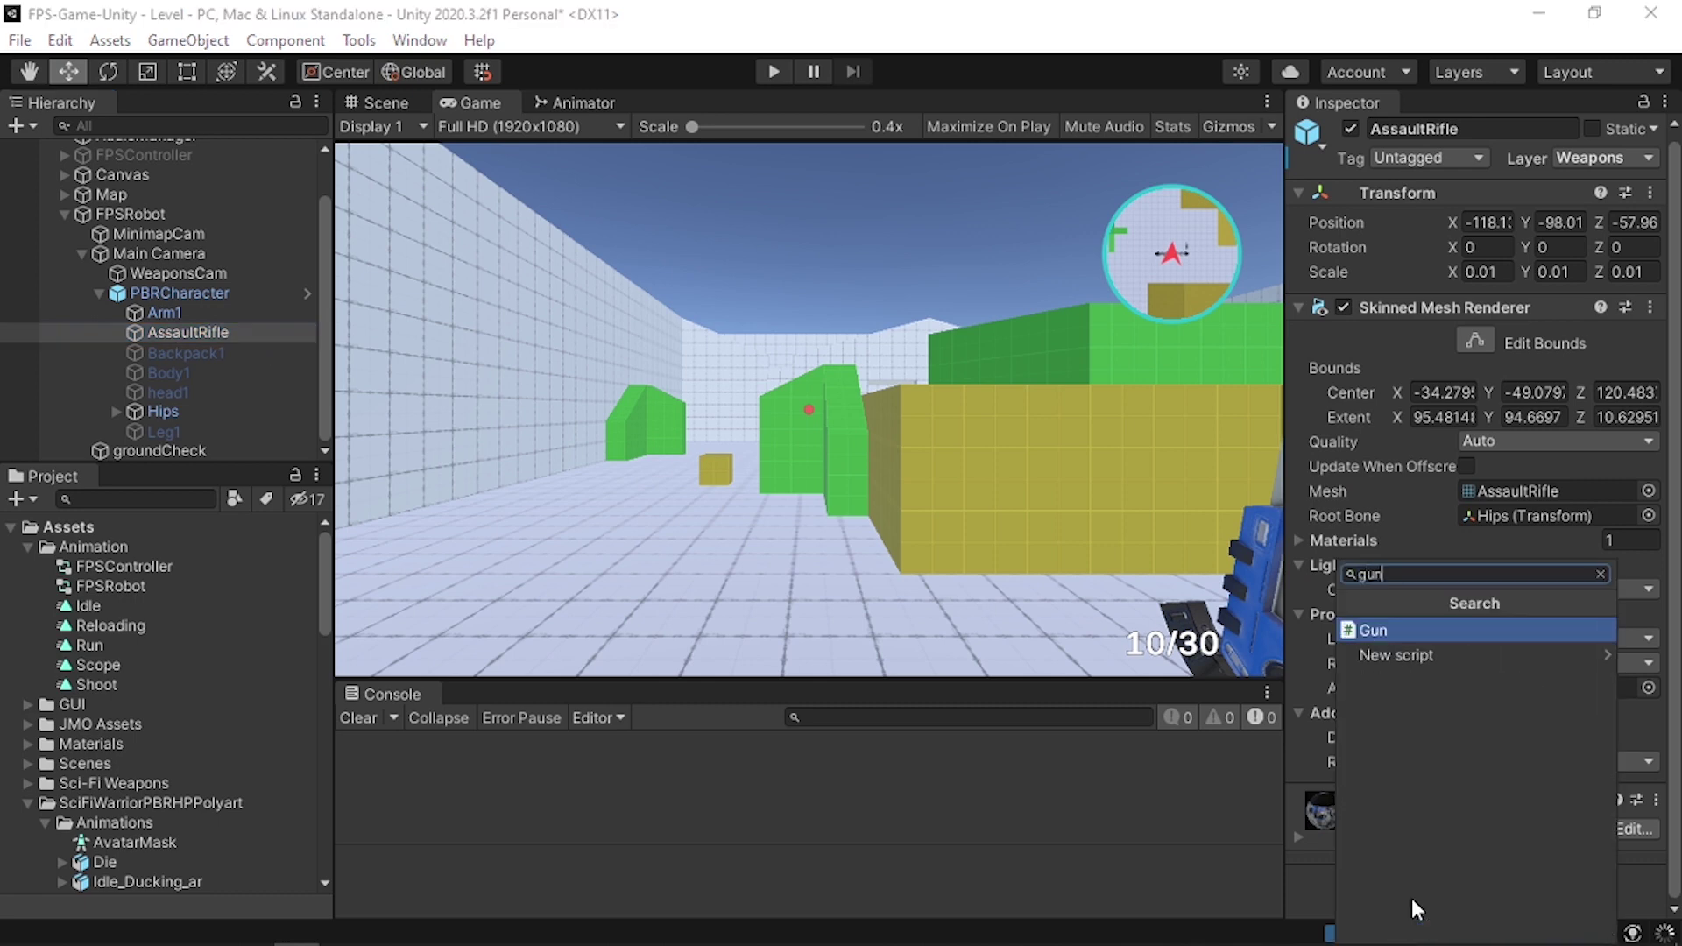
key(Return)
scroll(1433, 822, down, 5)
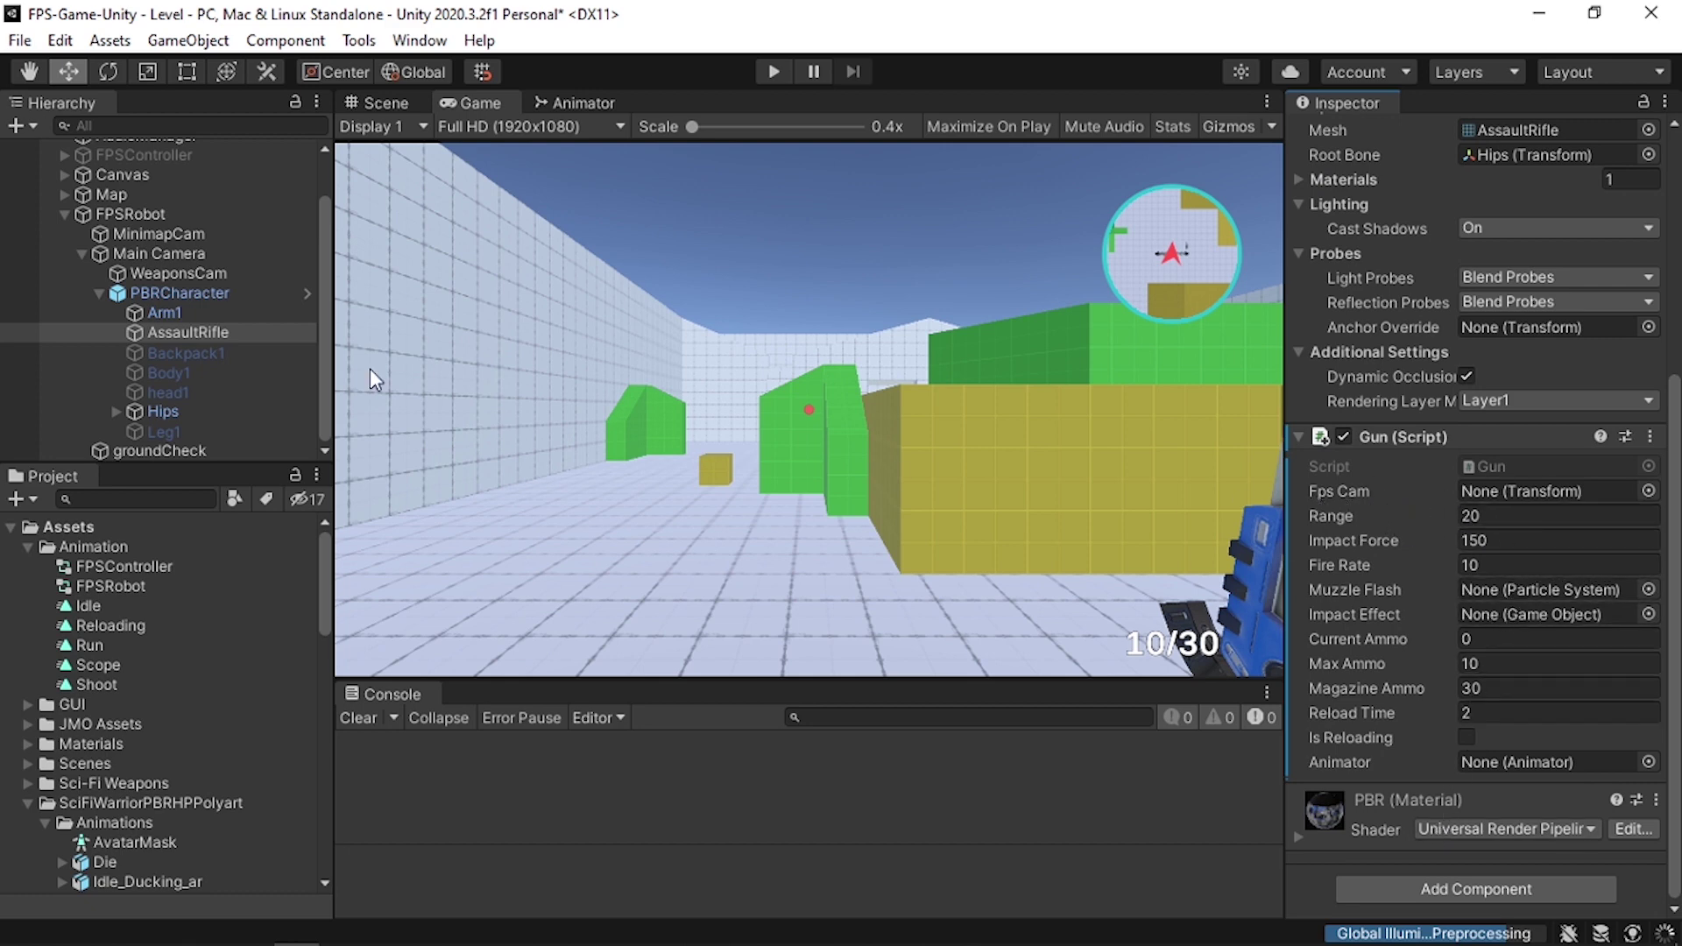
- Assign FPSRobot's Main Camera as the Gun script's Fps Cam and PBRCharacter as its Animator
drag(212, 253, 1579, 492)
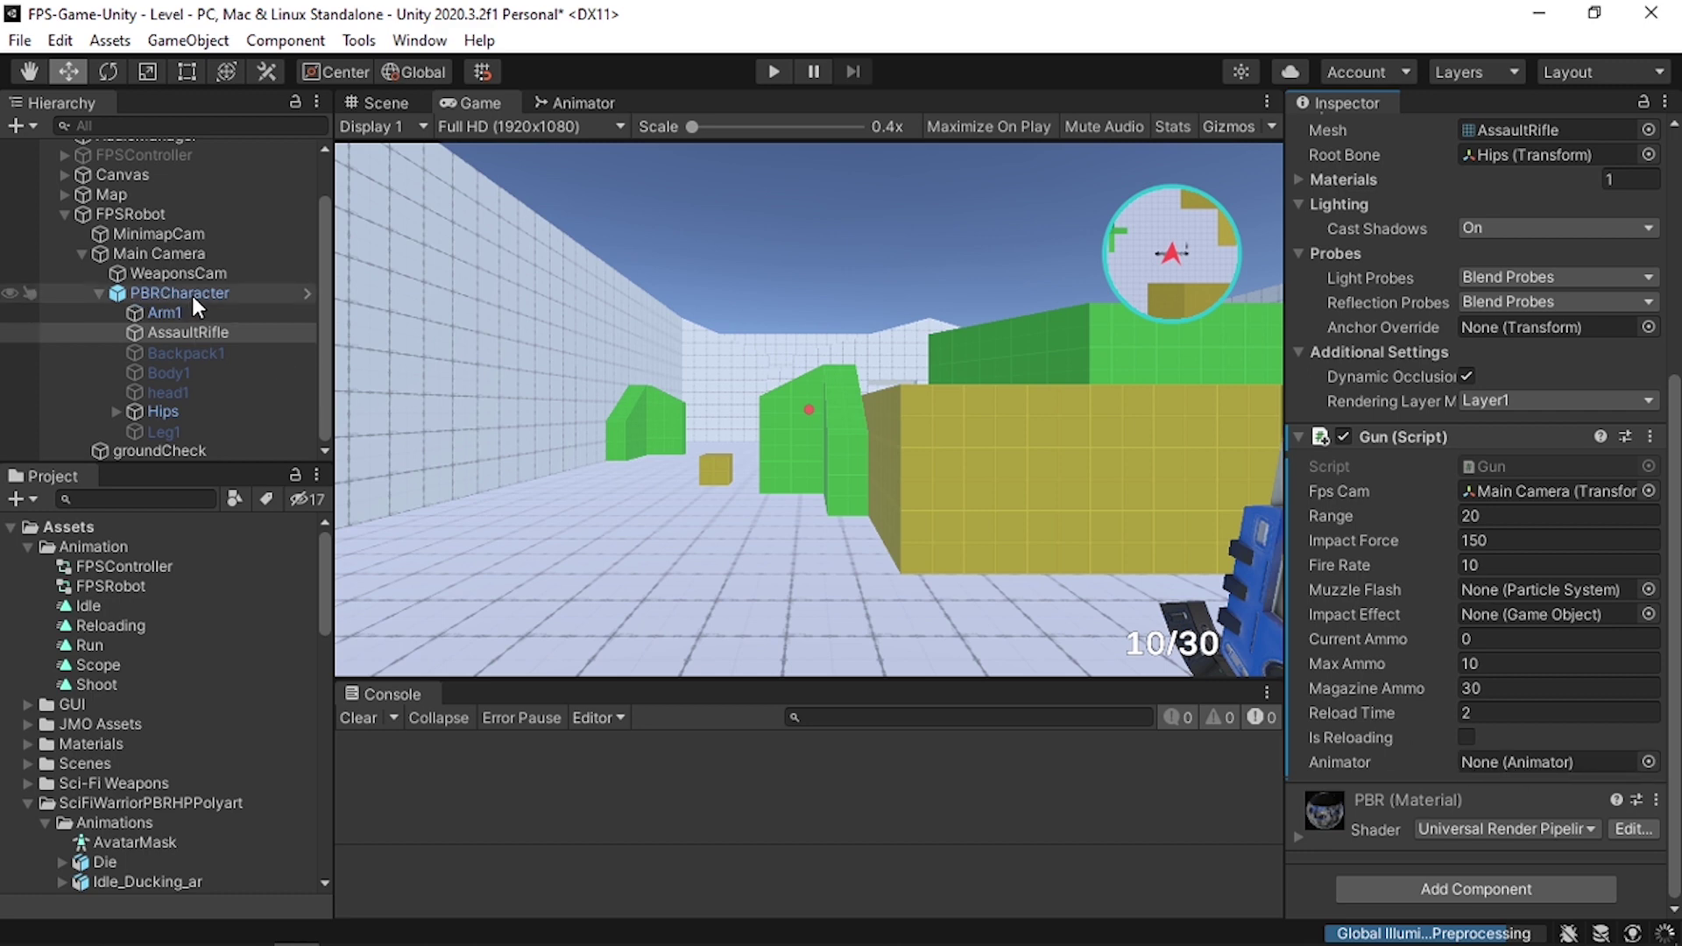
drag(210, 332, 1231, 731)
drag(1538, 778, 1534, 764)
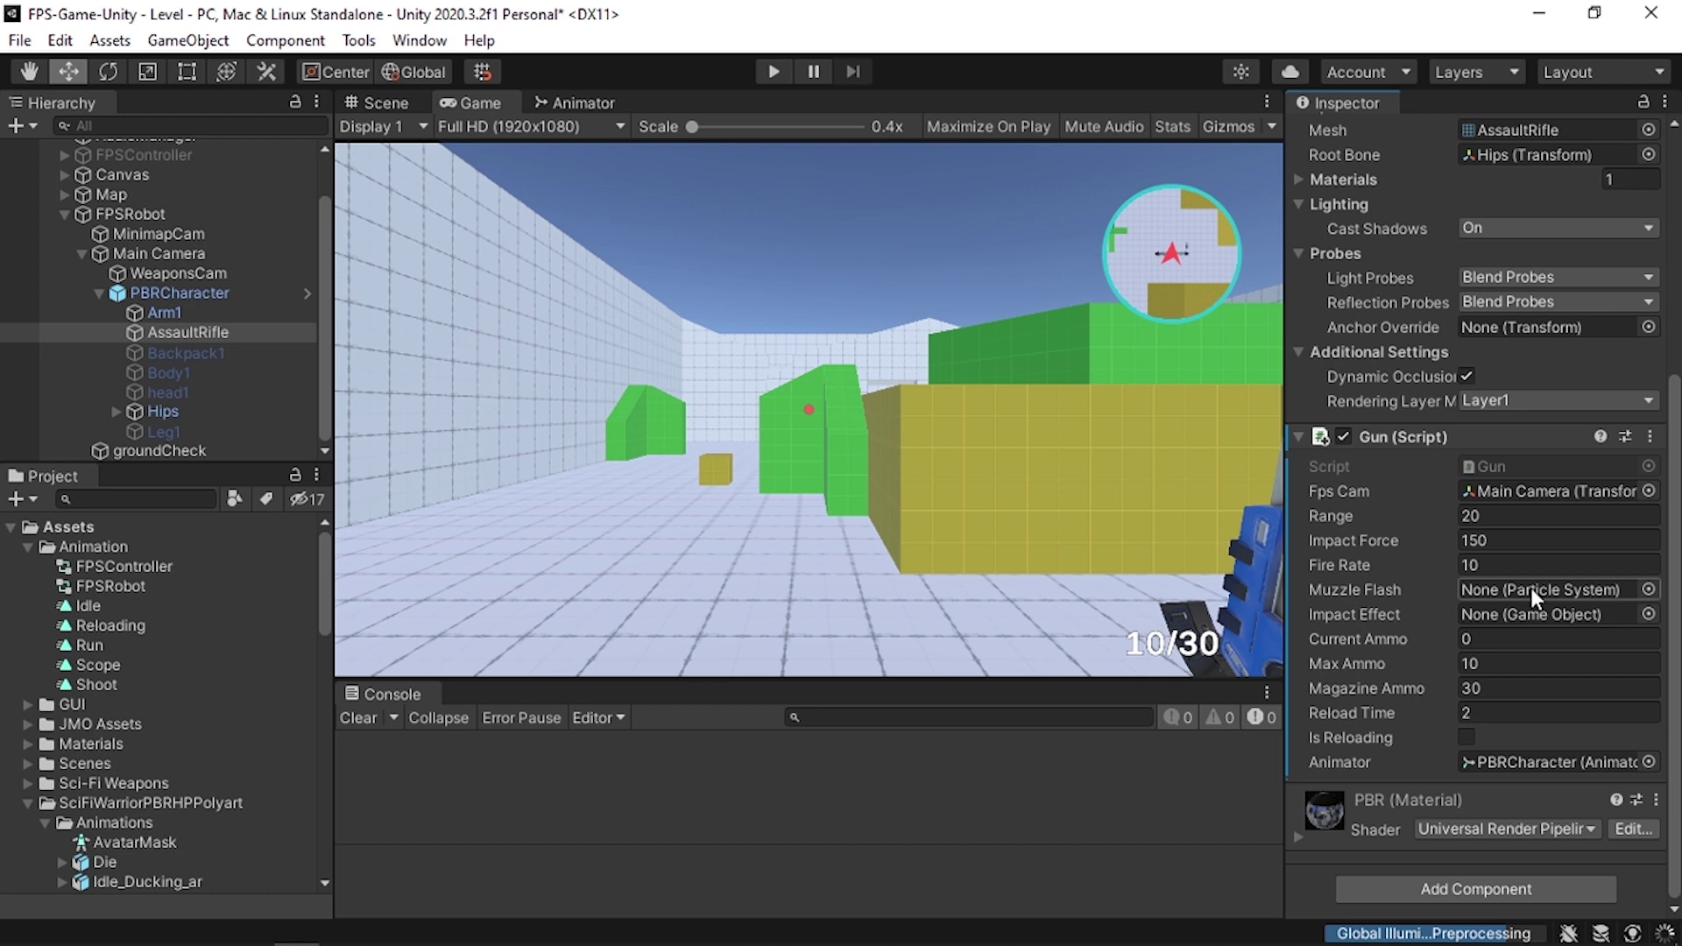
- Duplicate the WFX_MF FPS RIFLE2 muzzle flash of FPSController's Heavy_08 weapon and place the copy under FPSRobot's PBRCharacter
scroll(160, 296, up, 3)
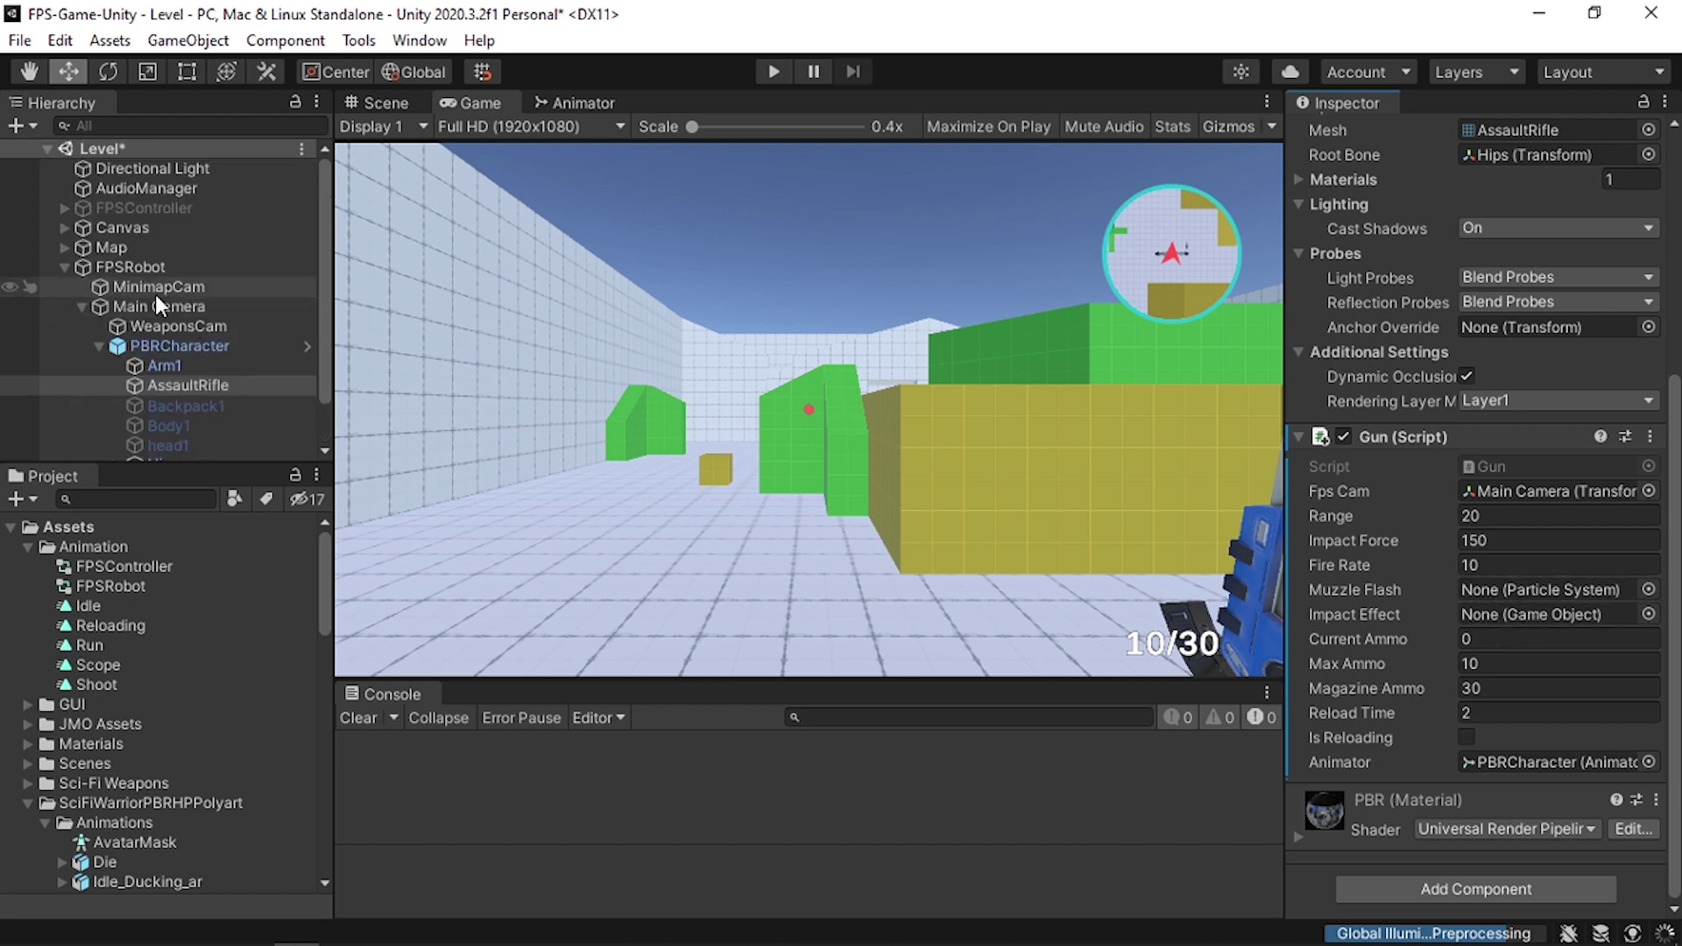
click(64, 207)
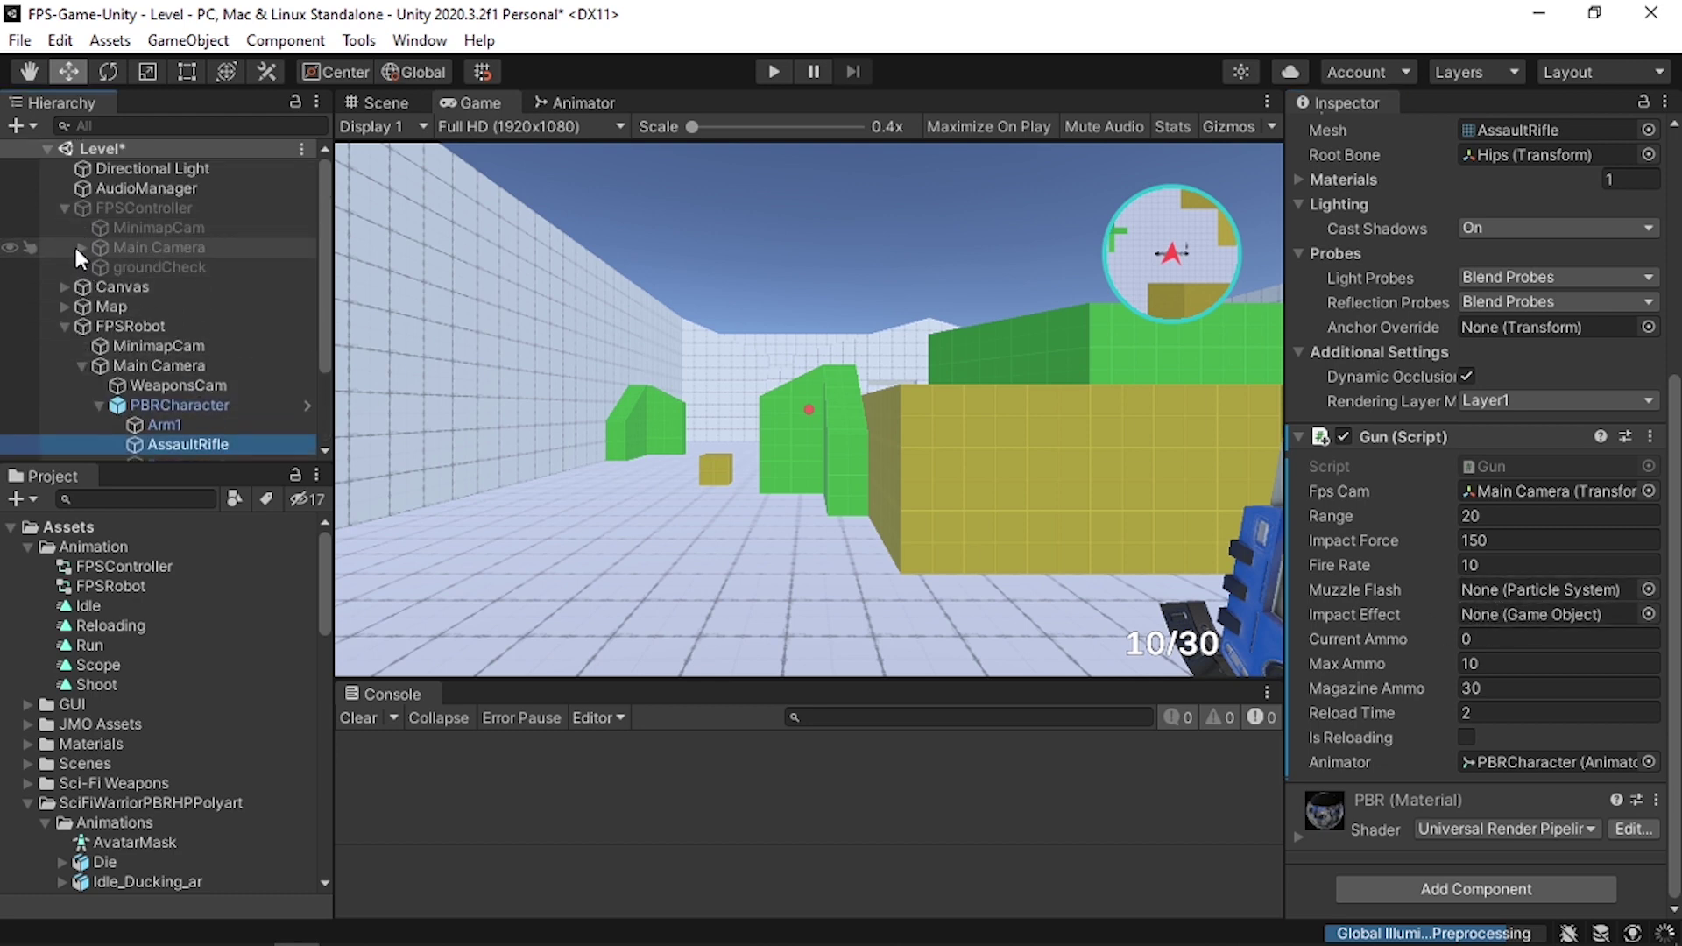
click(80, 247)
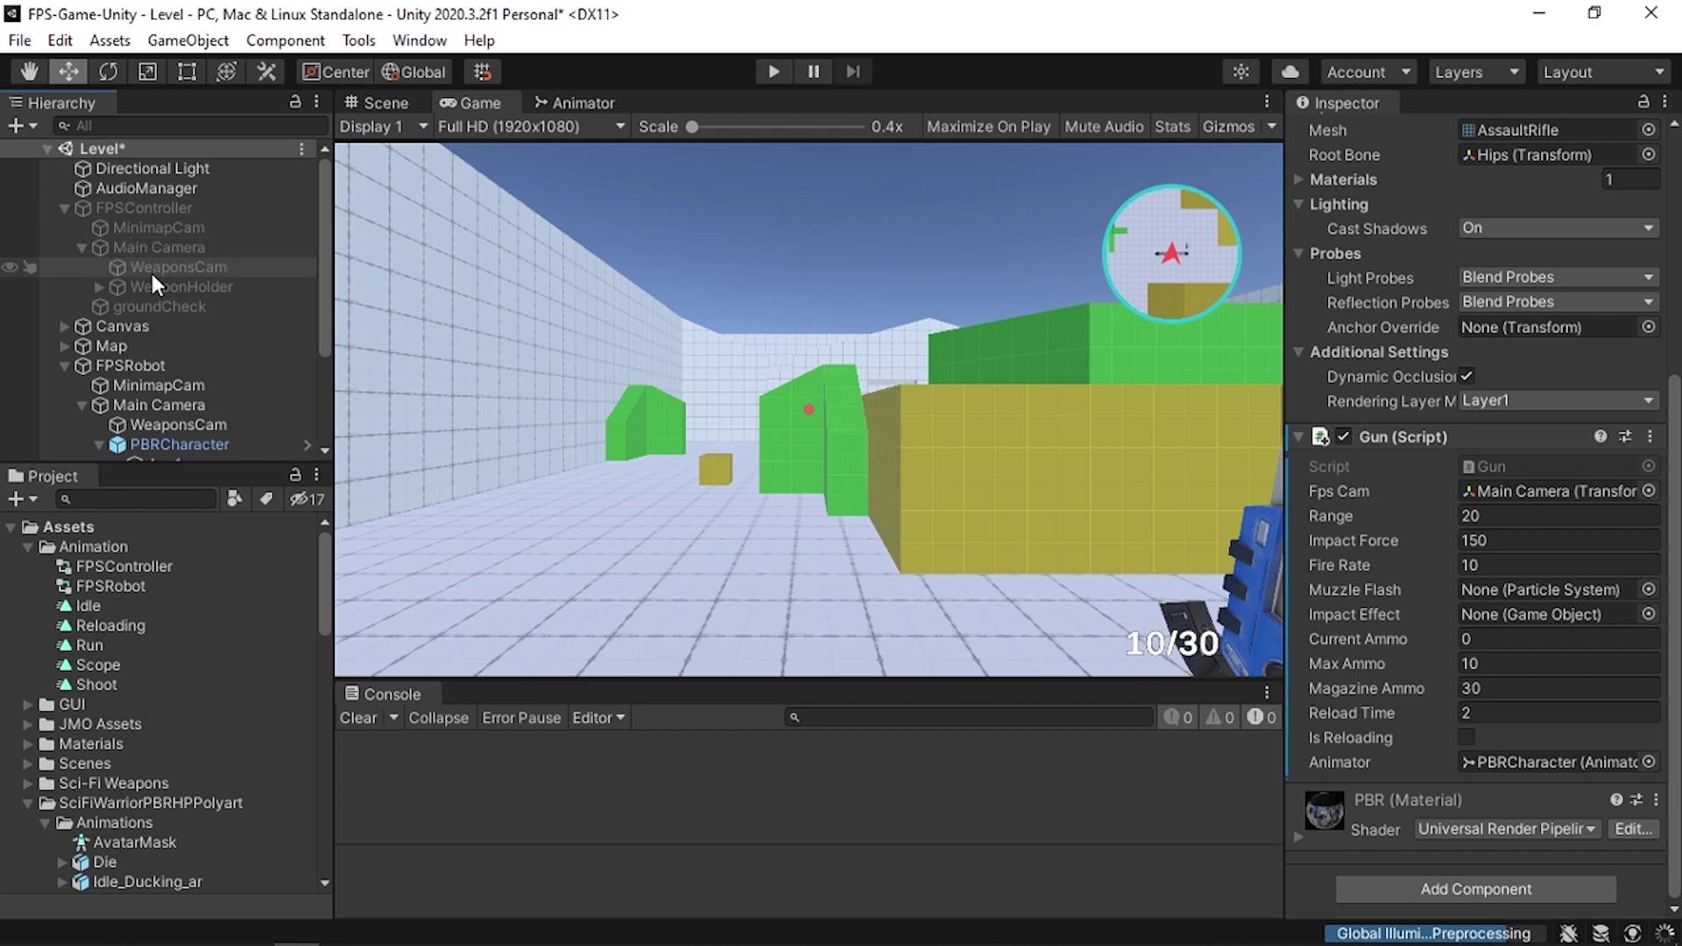
click(99, 286)
scroll(130, 319, down, 3)
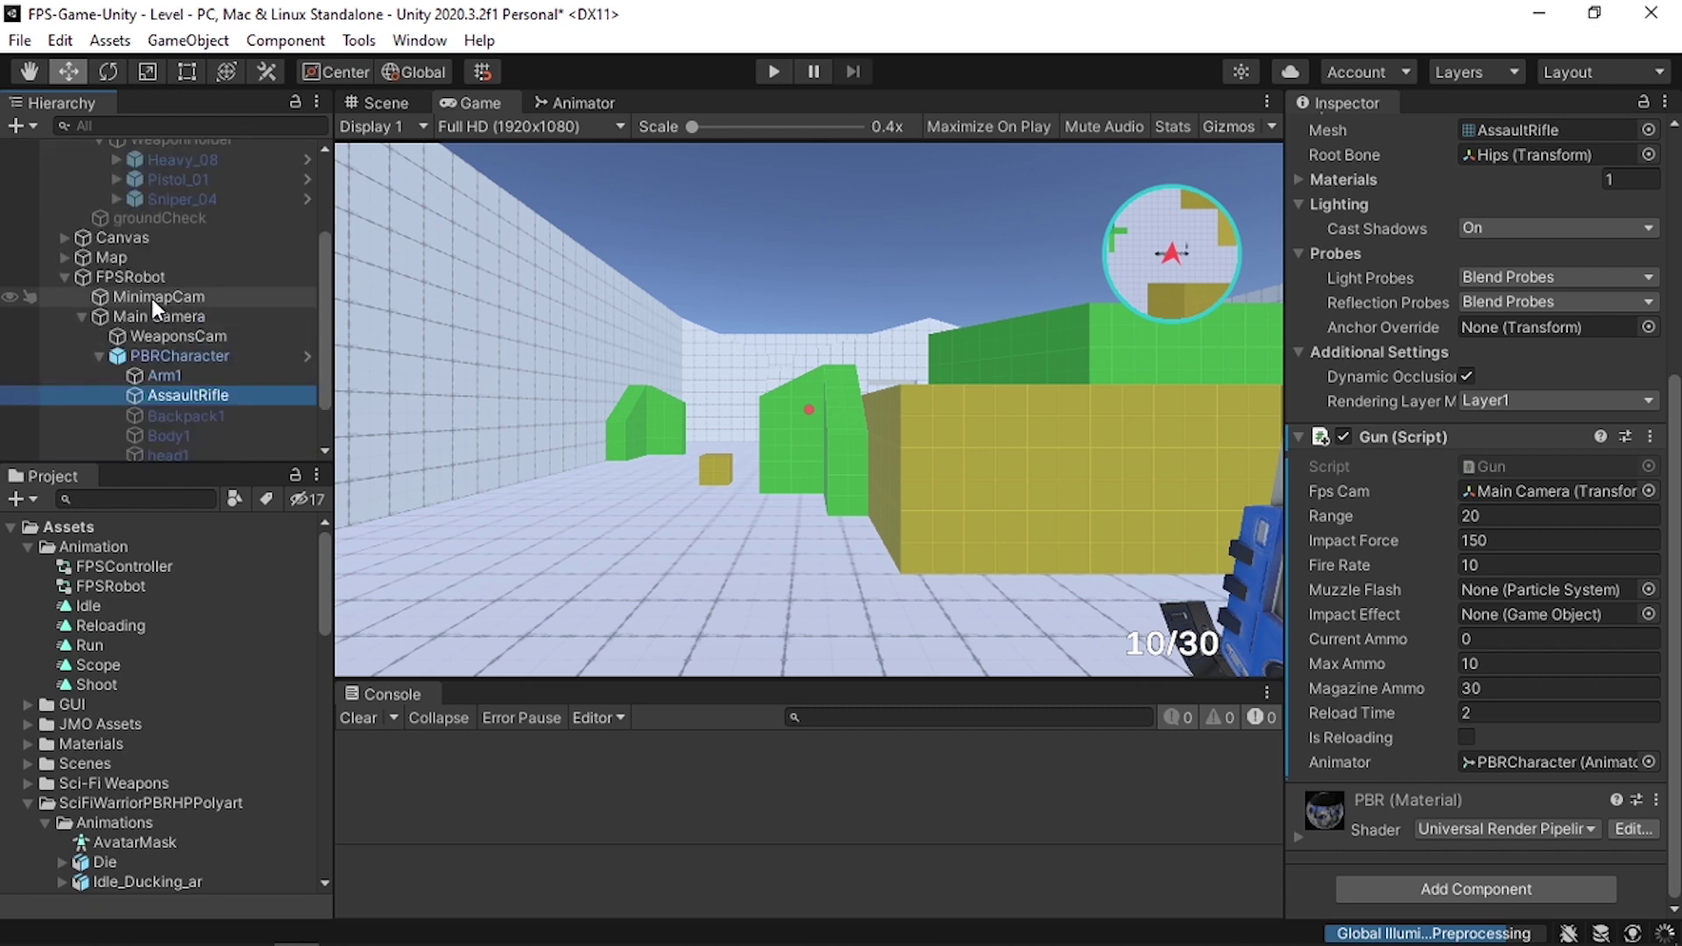
click(116, 180)
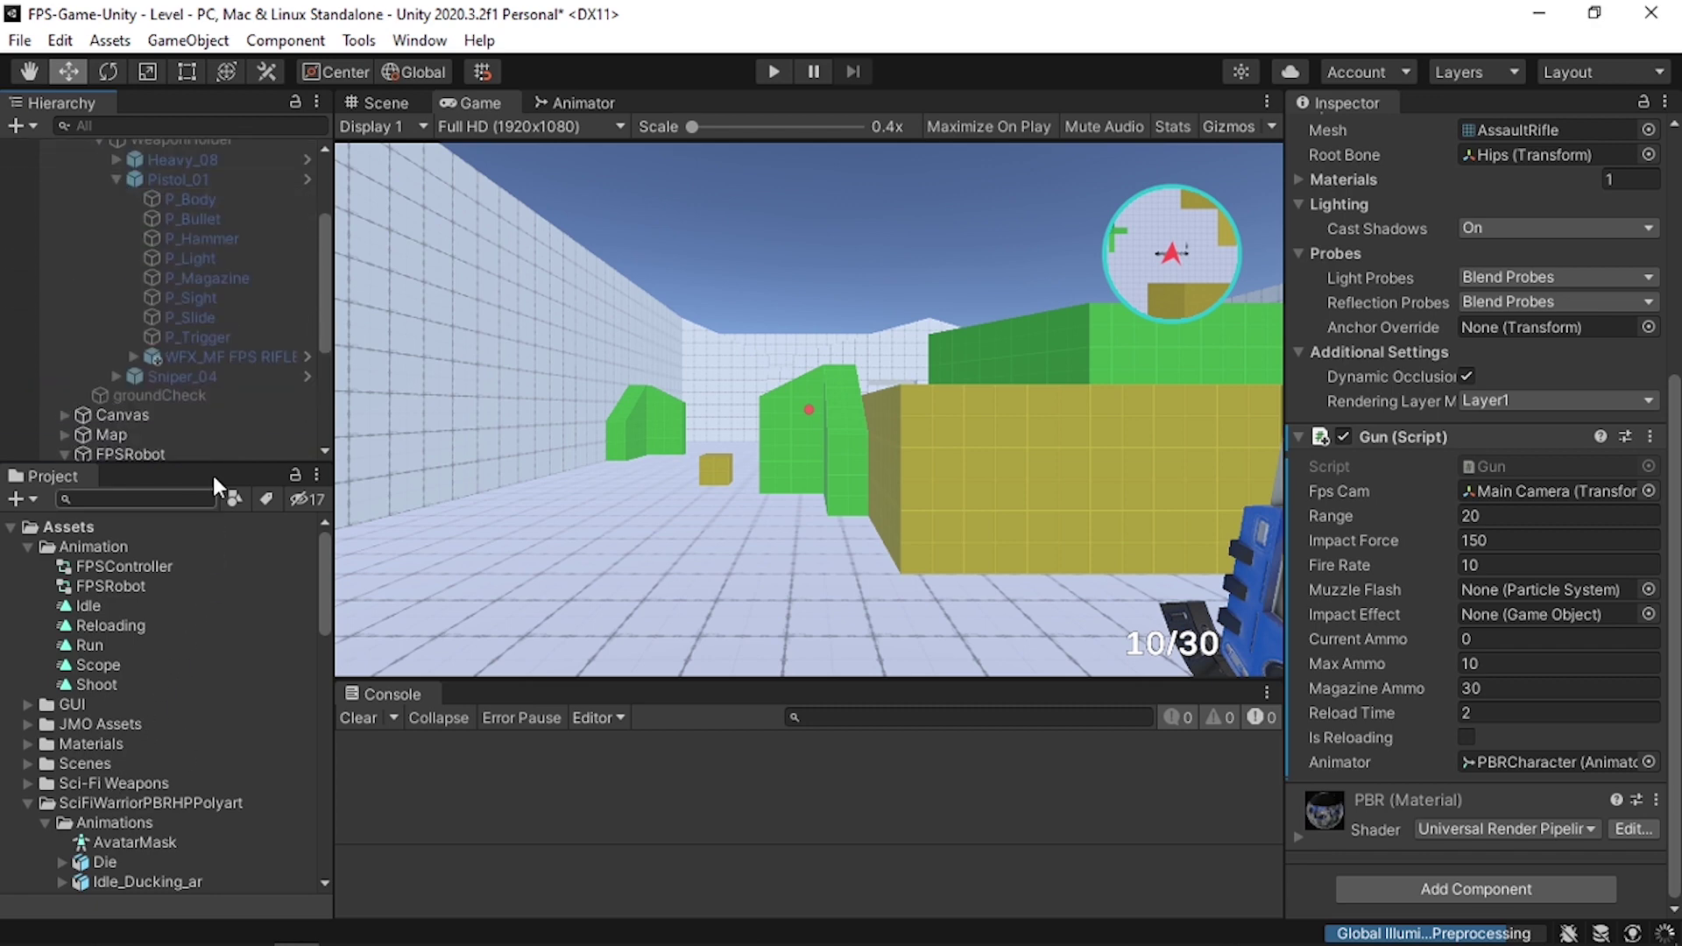
click(243, 337)
click(117, 179)
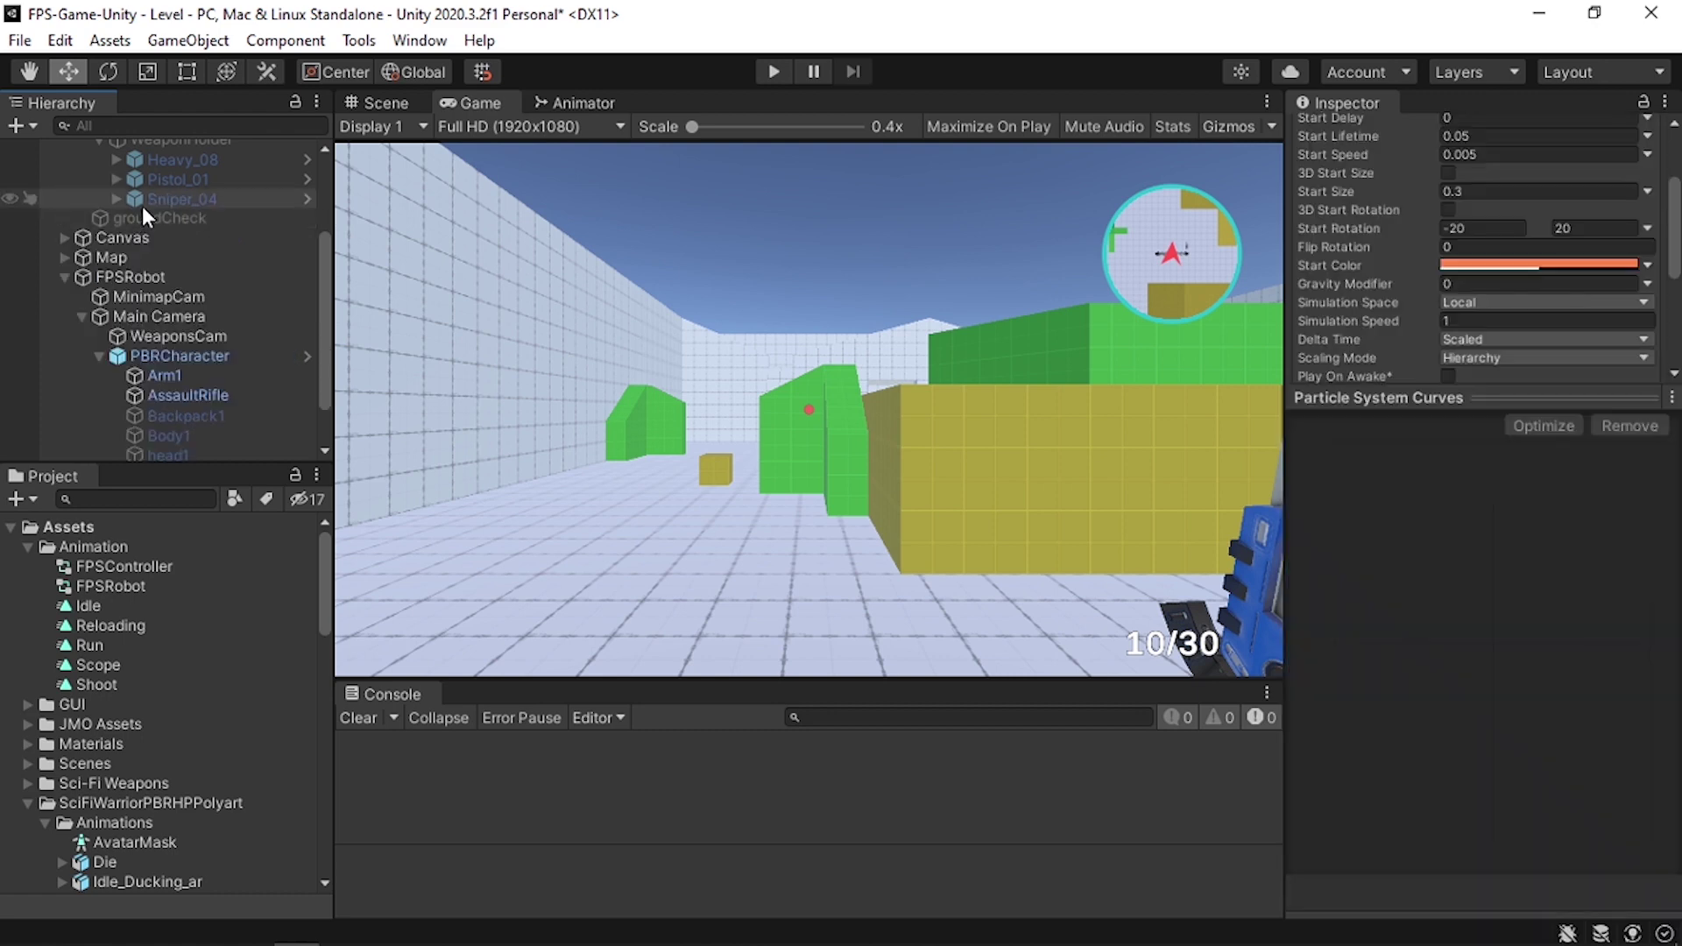
click(115, 160)
click(224, 316)
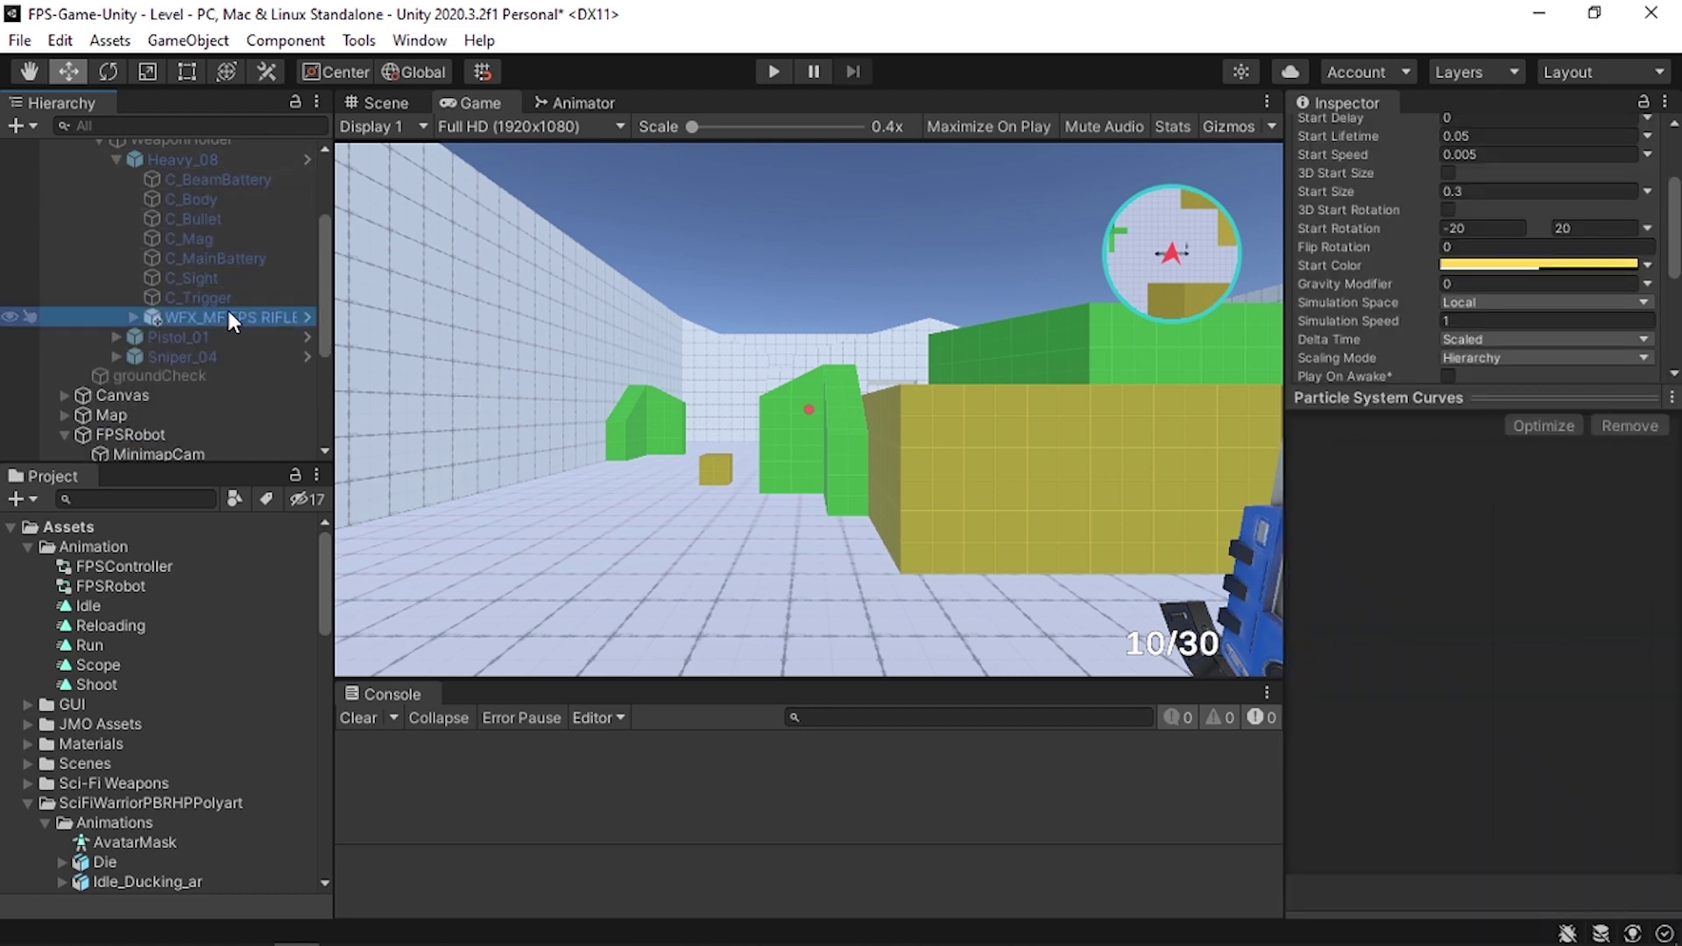
key(ctrl+d)
drag(242, 338, 202, 385)
- With the running game paused, move the copied muzzle flash to the rifle's barrel tip, at about X 0.276, Y 1.534, Z 1.591
click(399, 107)
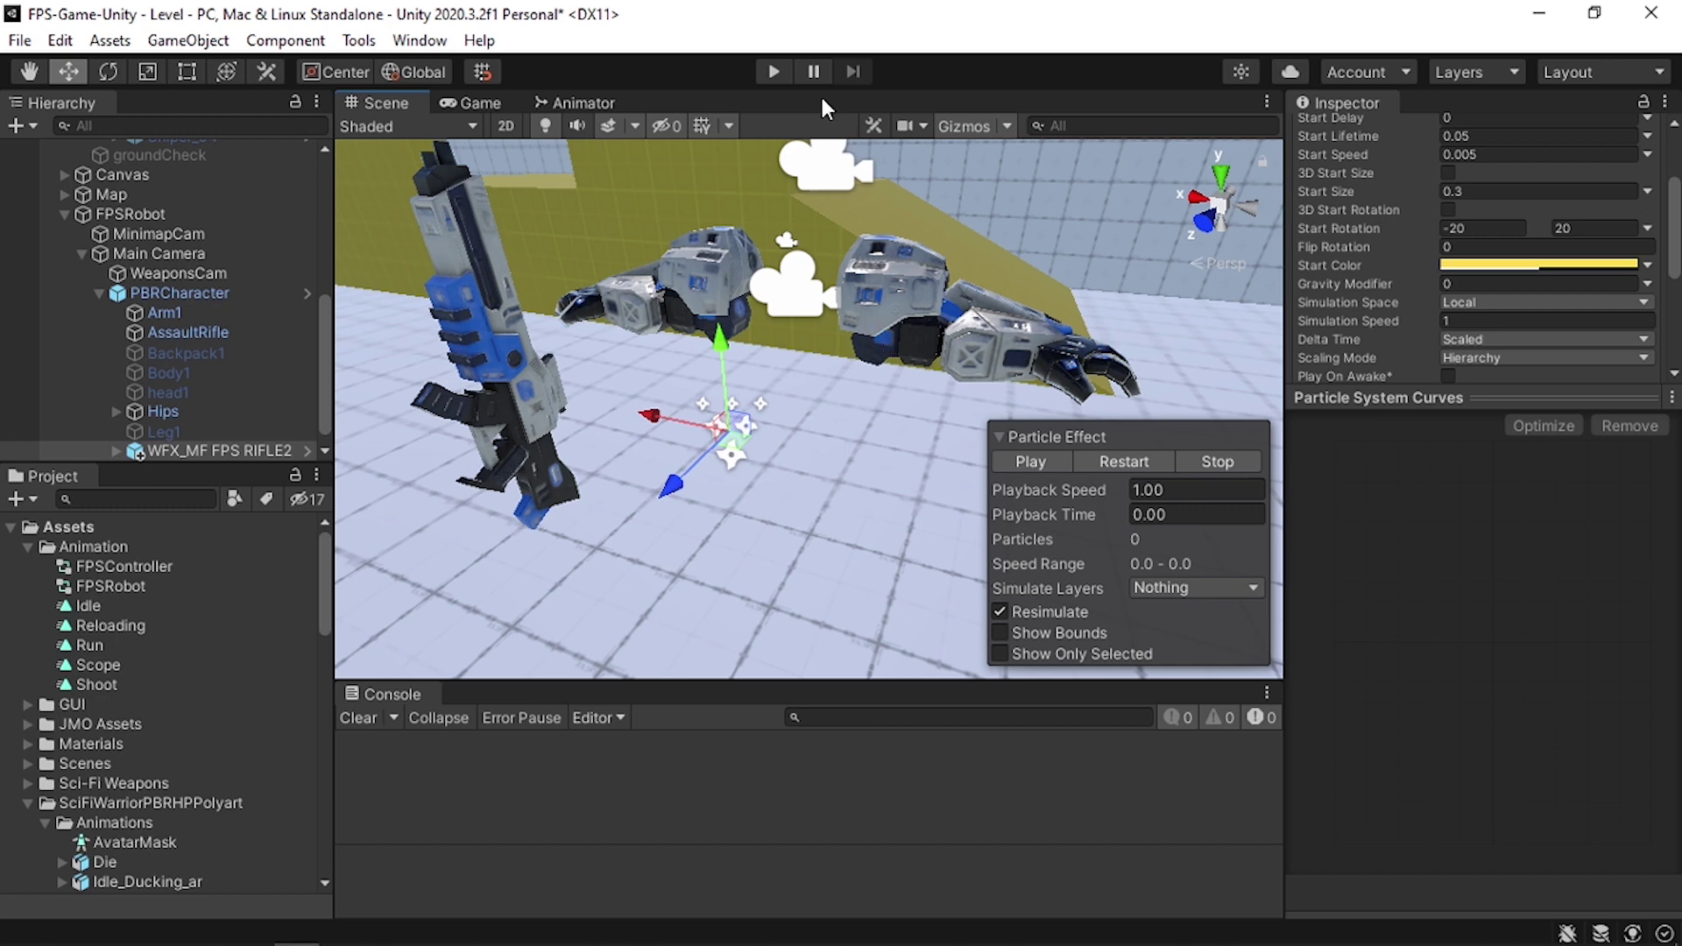
click(769, 72)
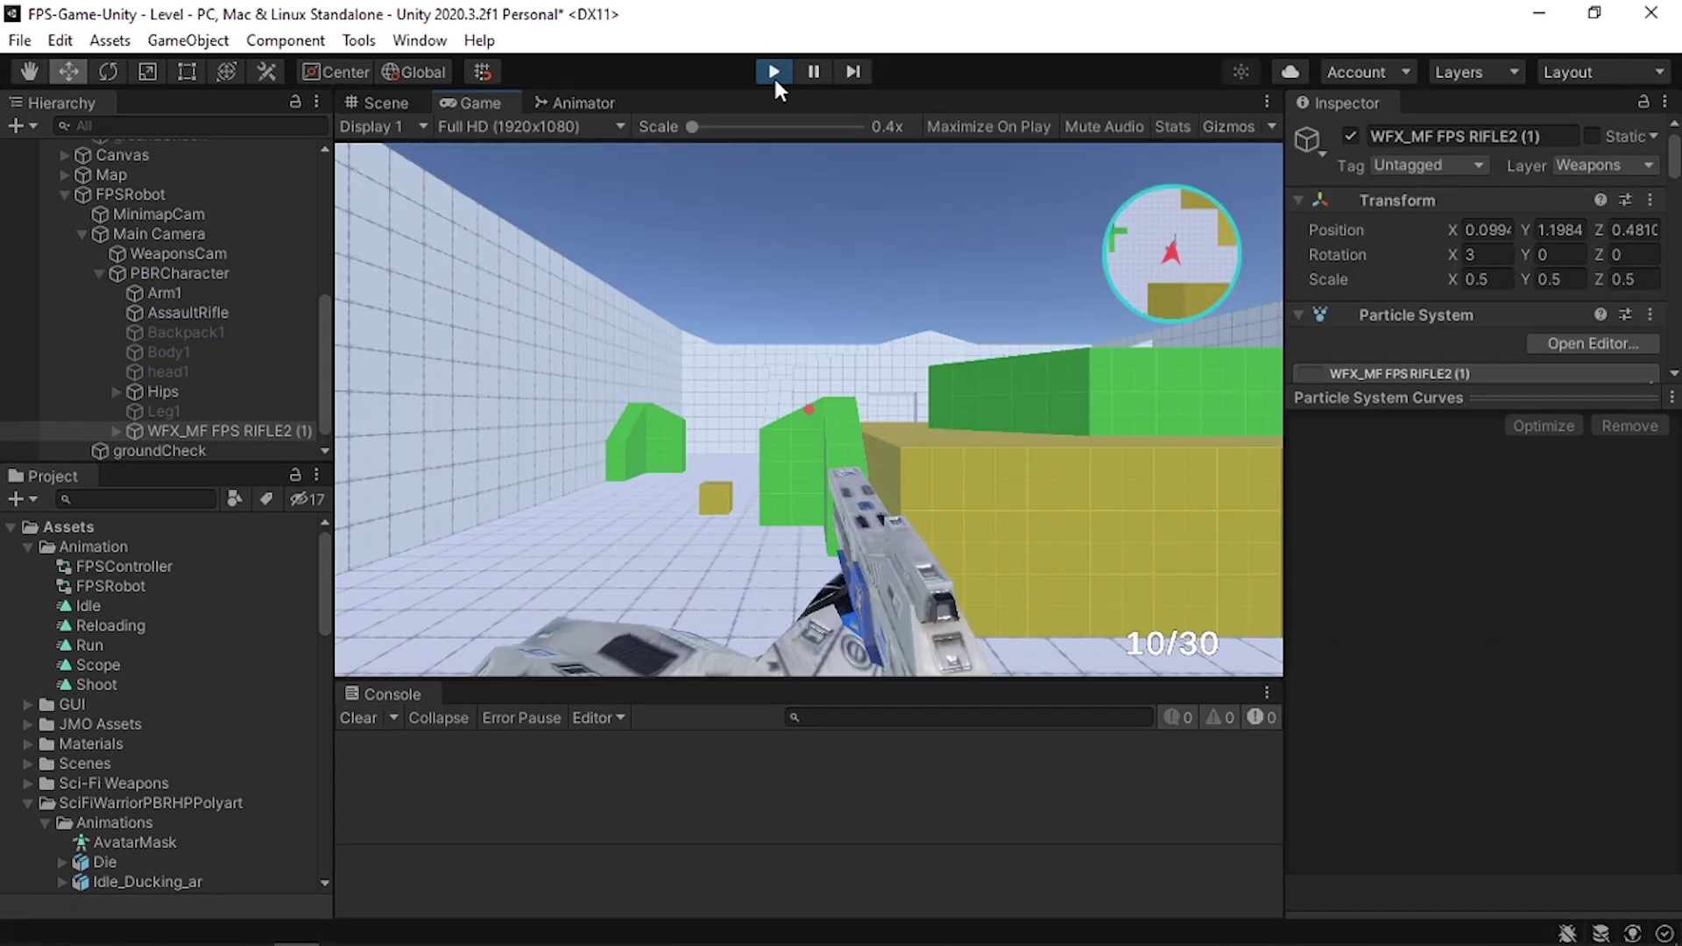
click(802, 71)
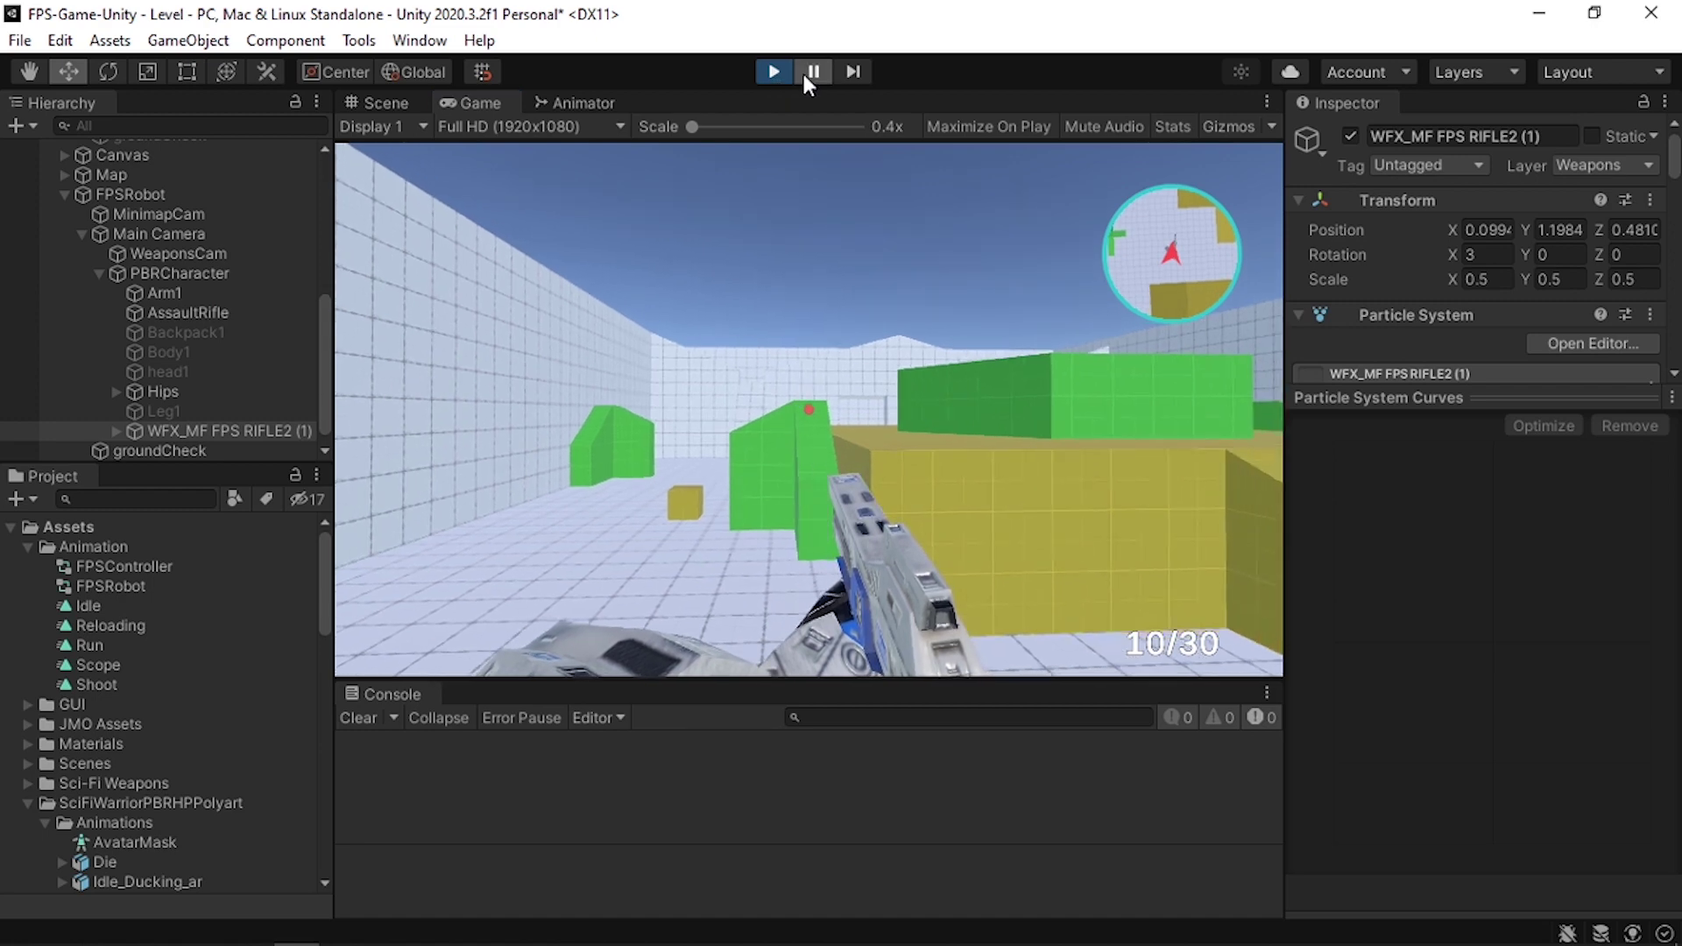
click(386, 103)
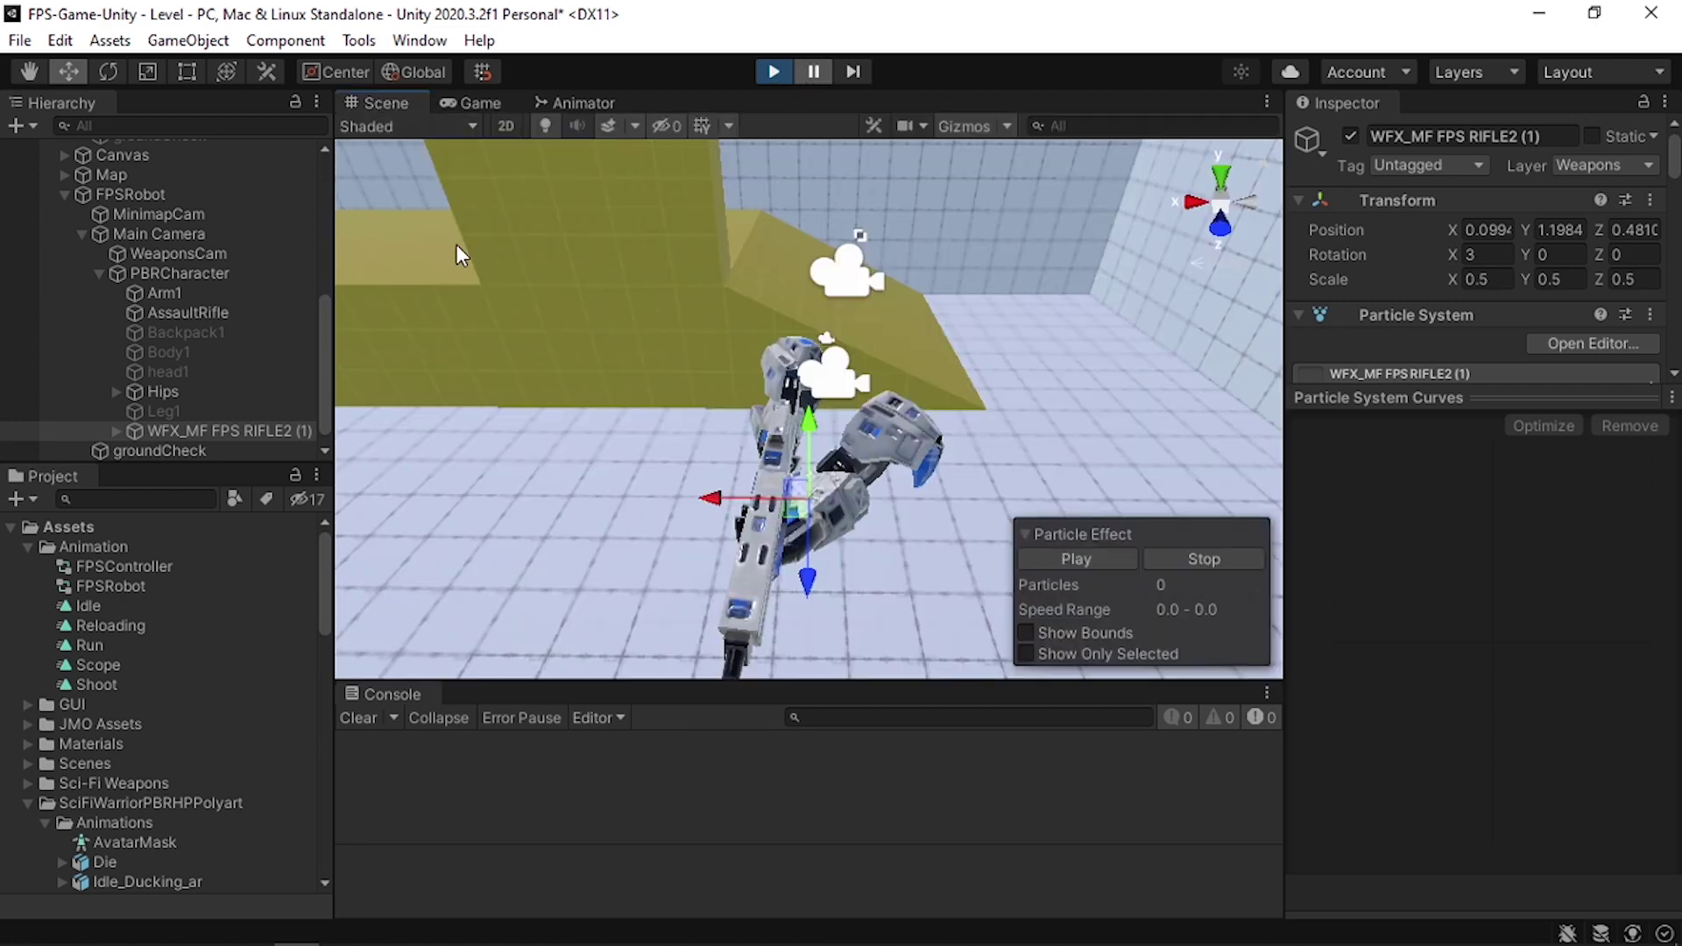
click(248, 417)
click(255, 431)
middle_drag(870, 577, 823, 387)
drag(788, 385, 540, 386)
click(1080, 558)
scroll(691, 345, up, 5)
alt+drag(691, 345, 552, 223)
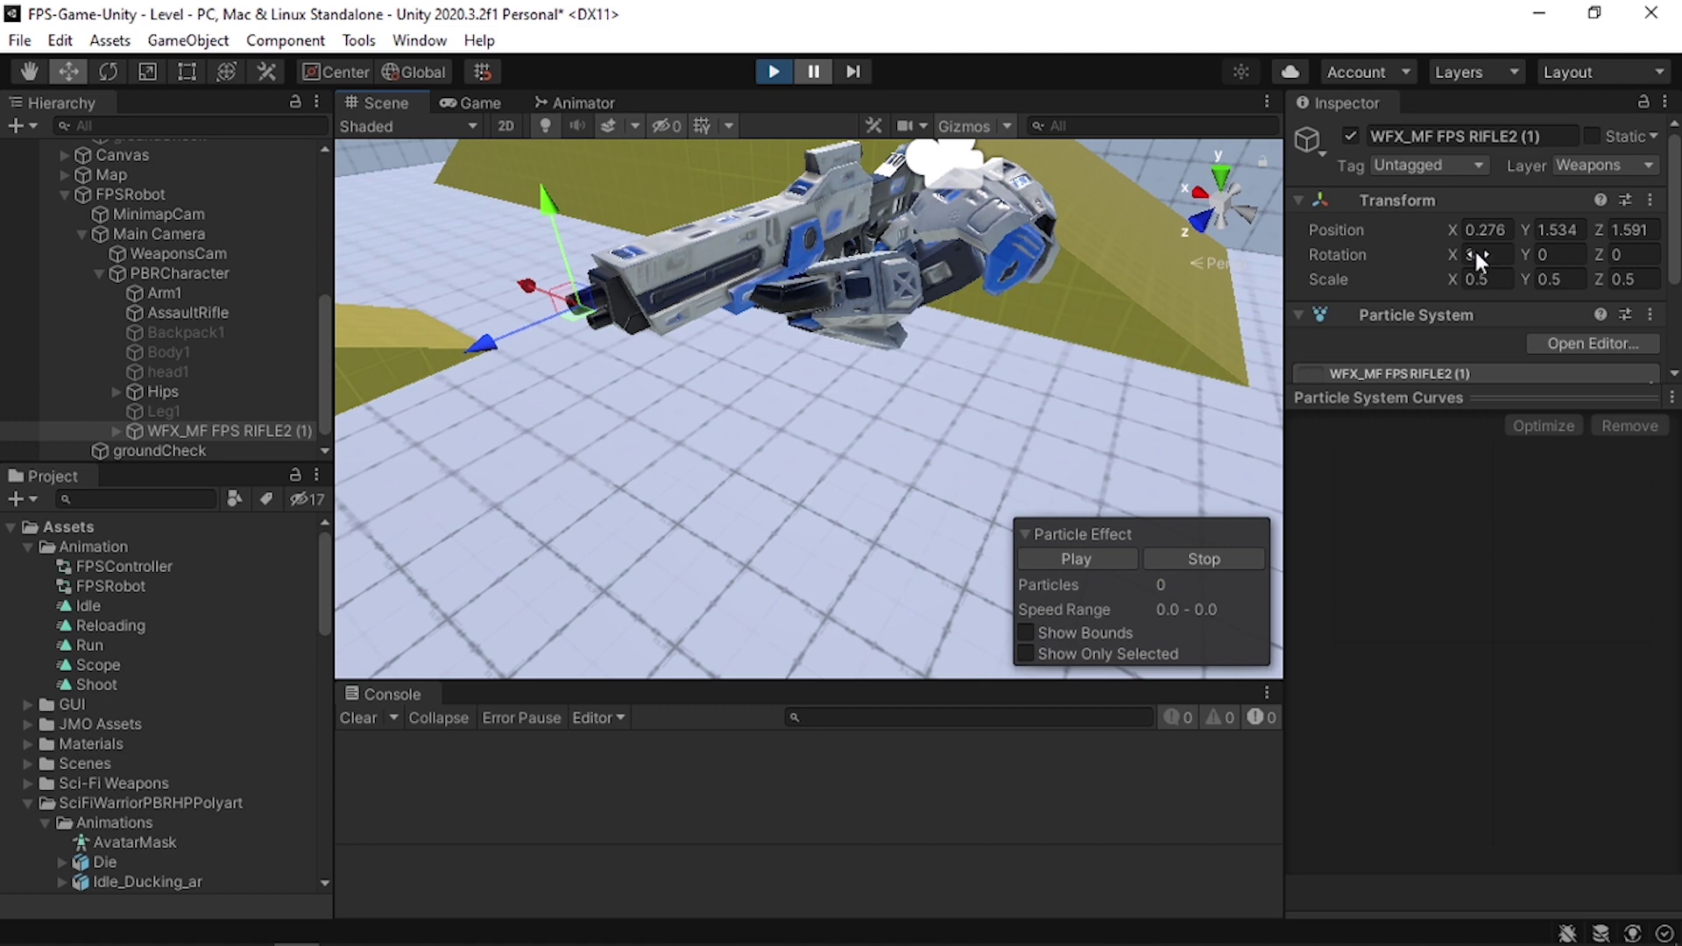
- Copy the muzzle flash's play-mode Transform and paste its values back onto the muzzle flash outside play mode
click(1651, 200)
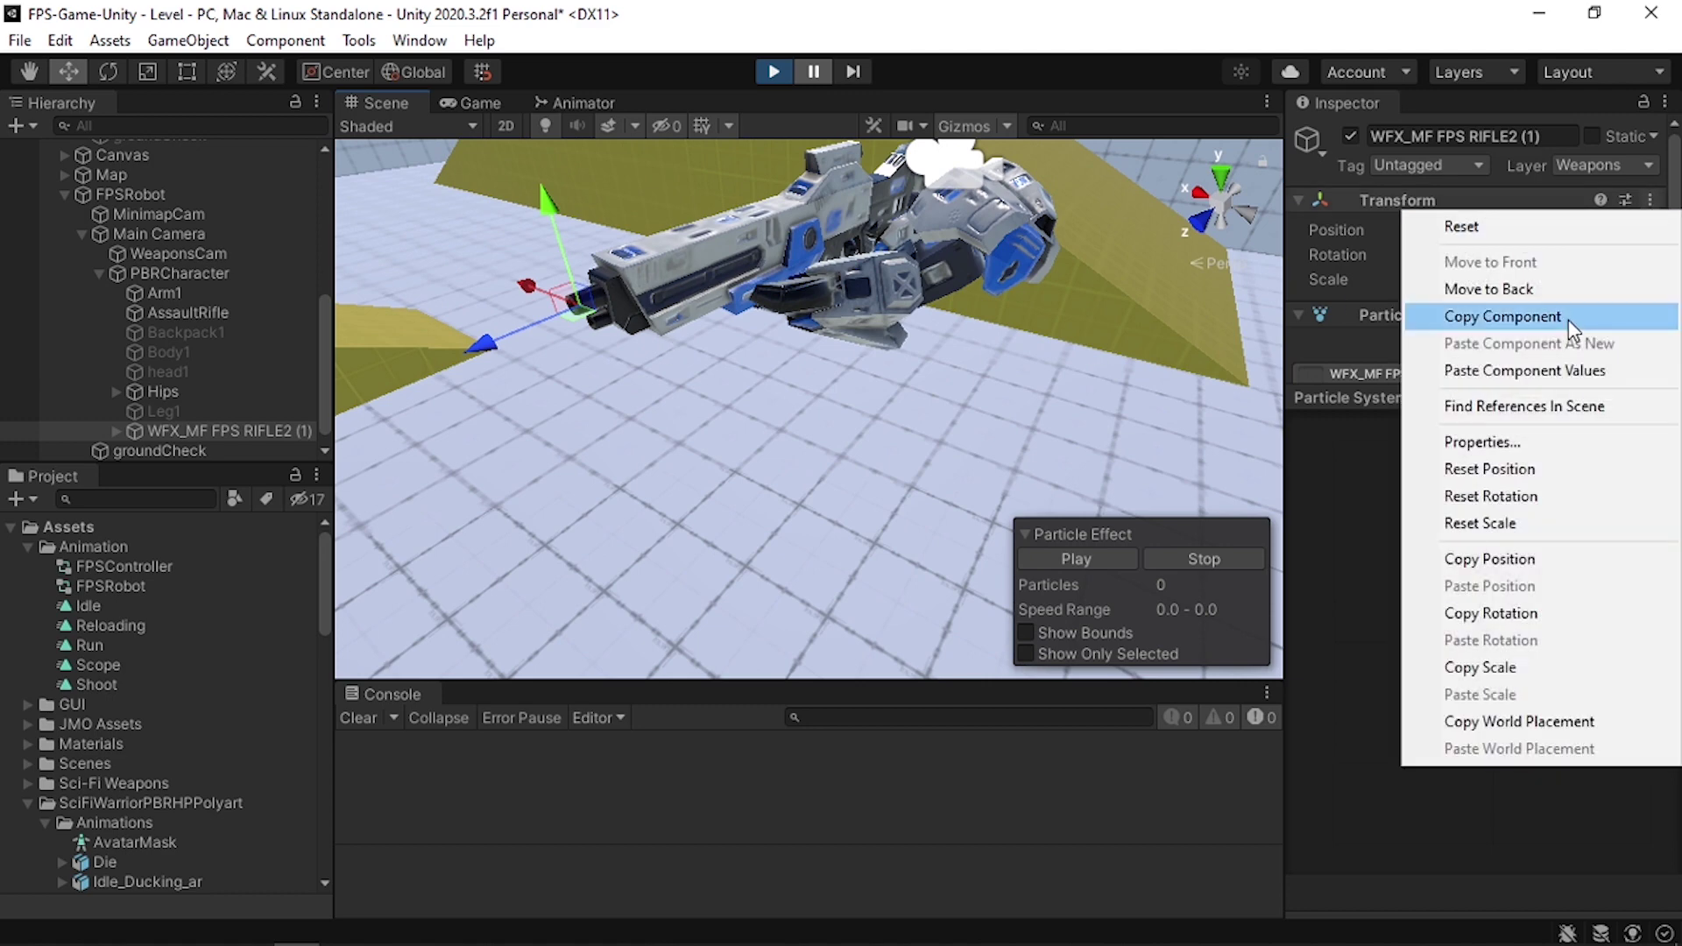
click(1503, 316)
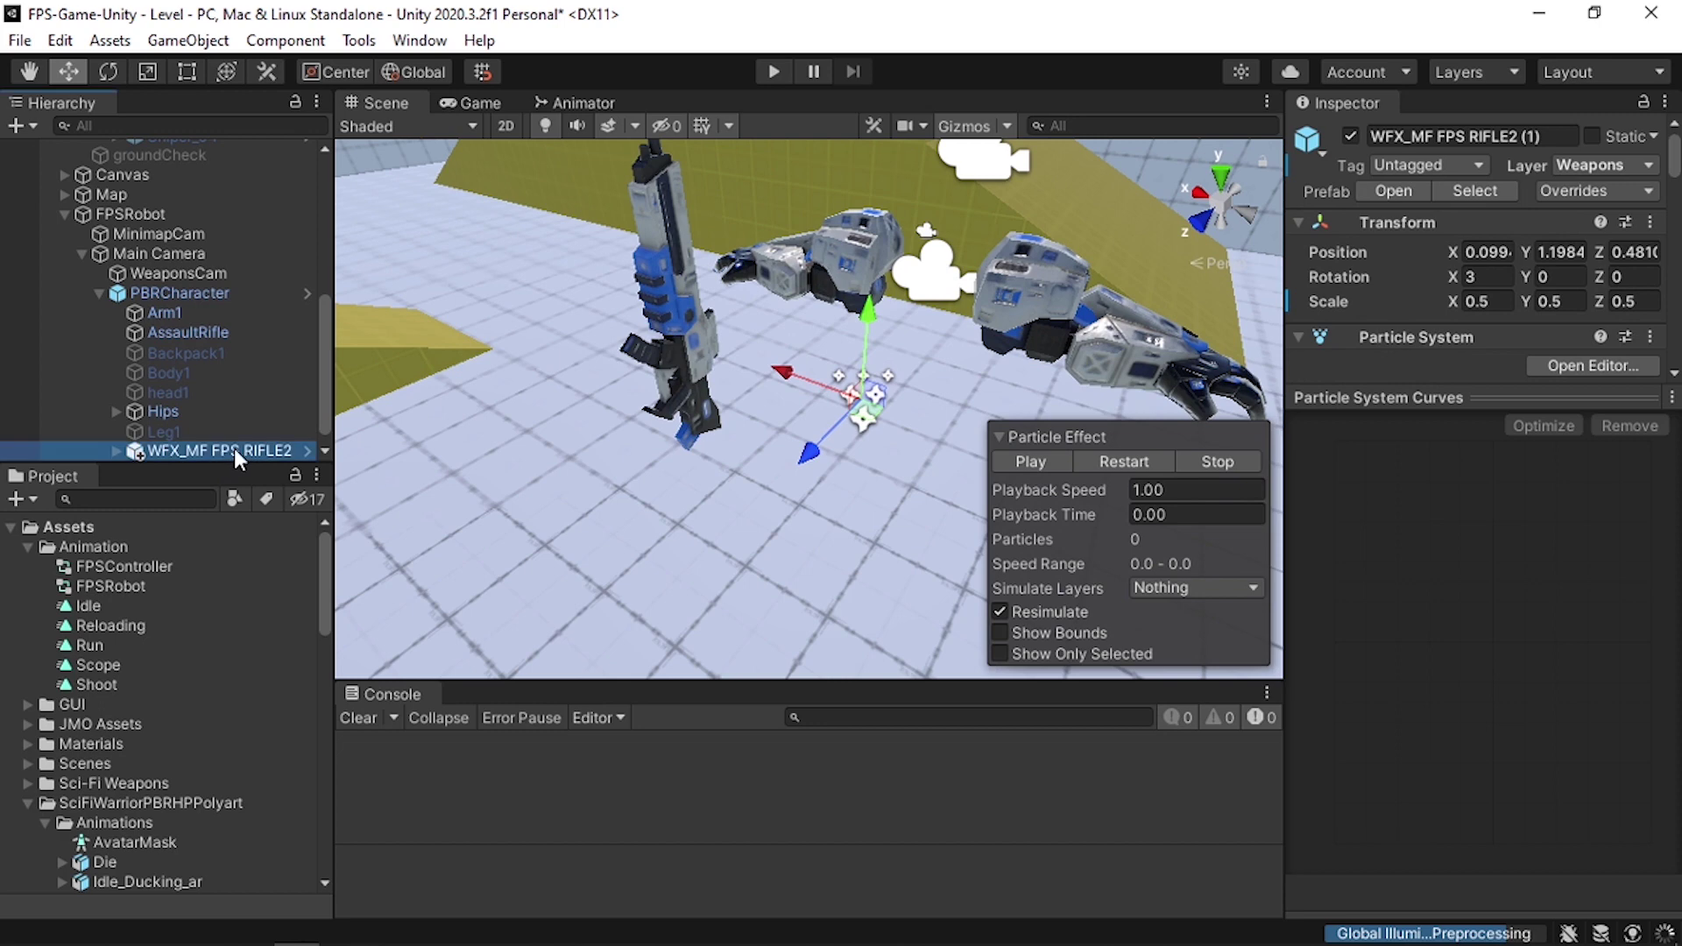
click(1649, 222)
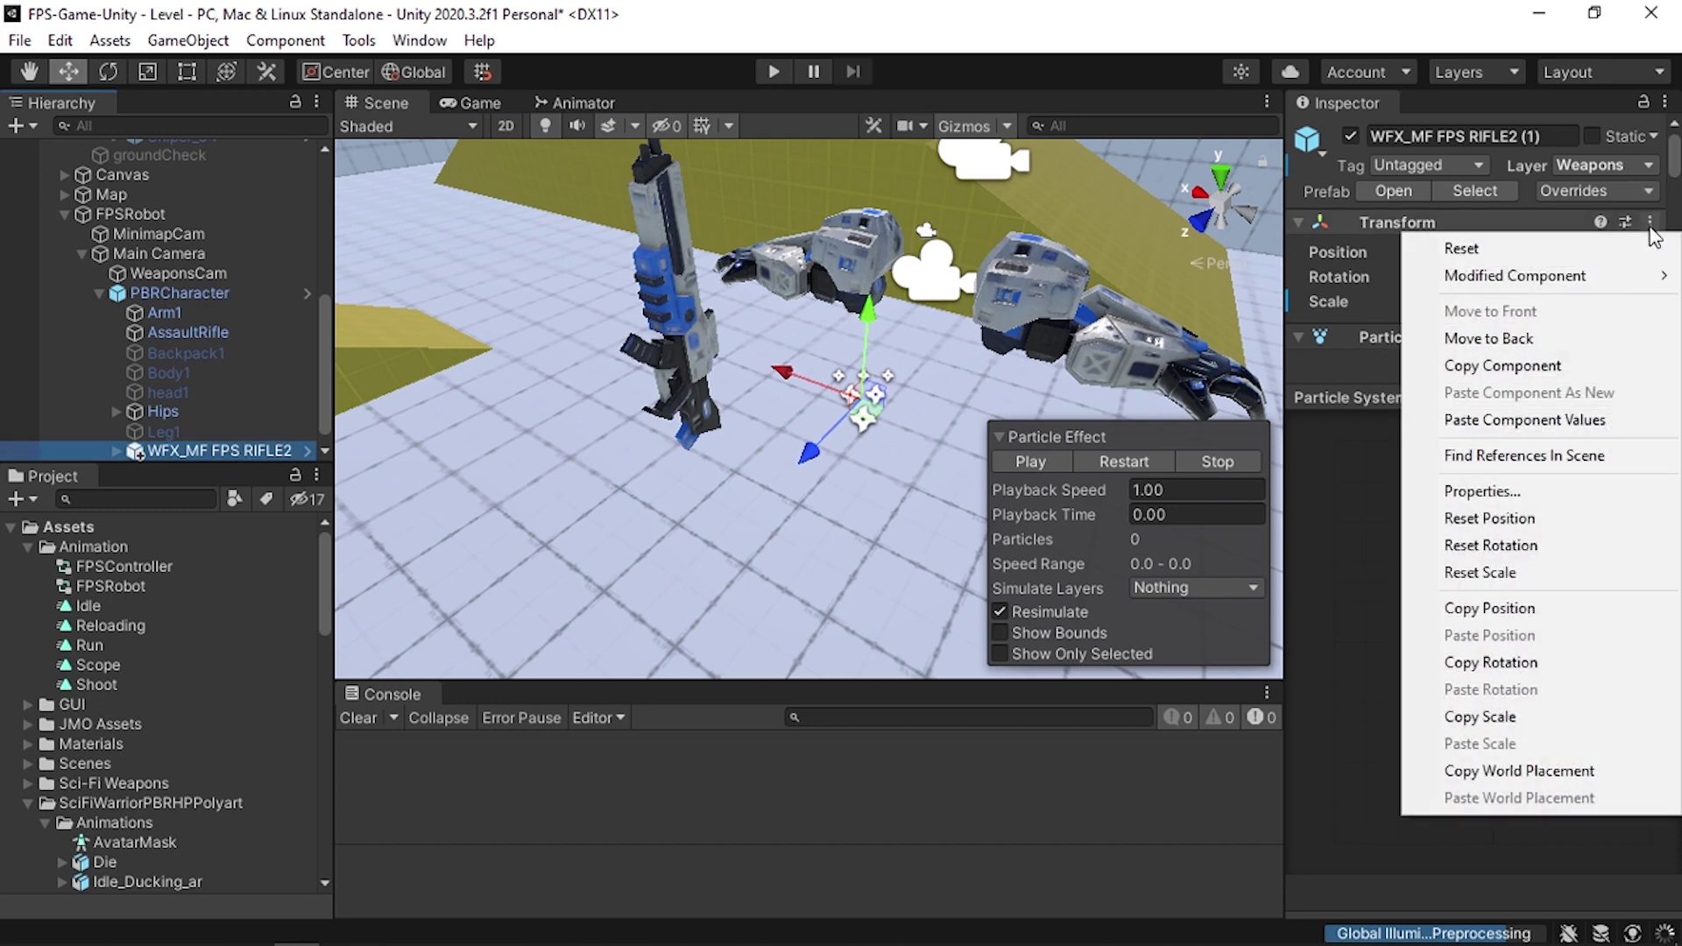
click(1568, 422)
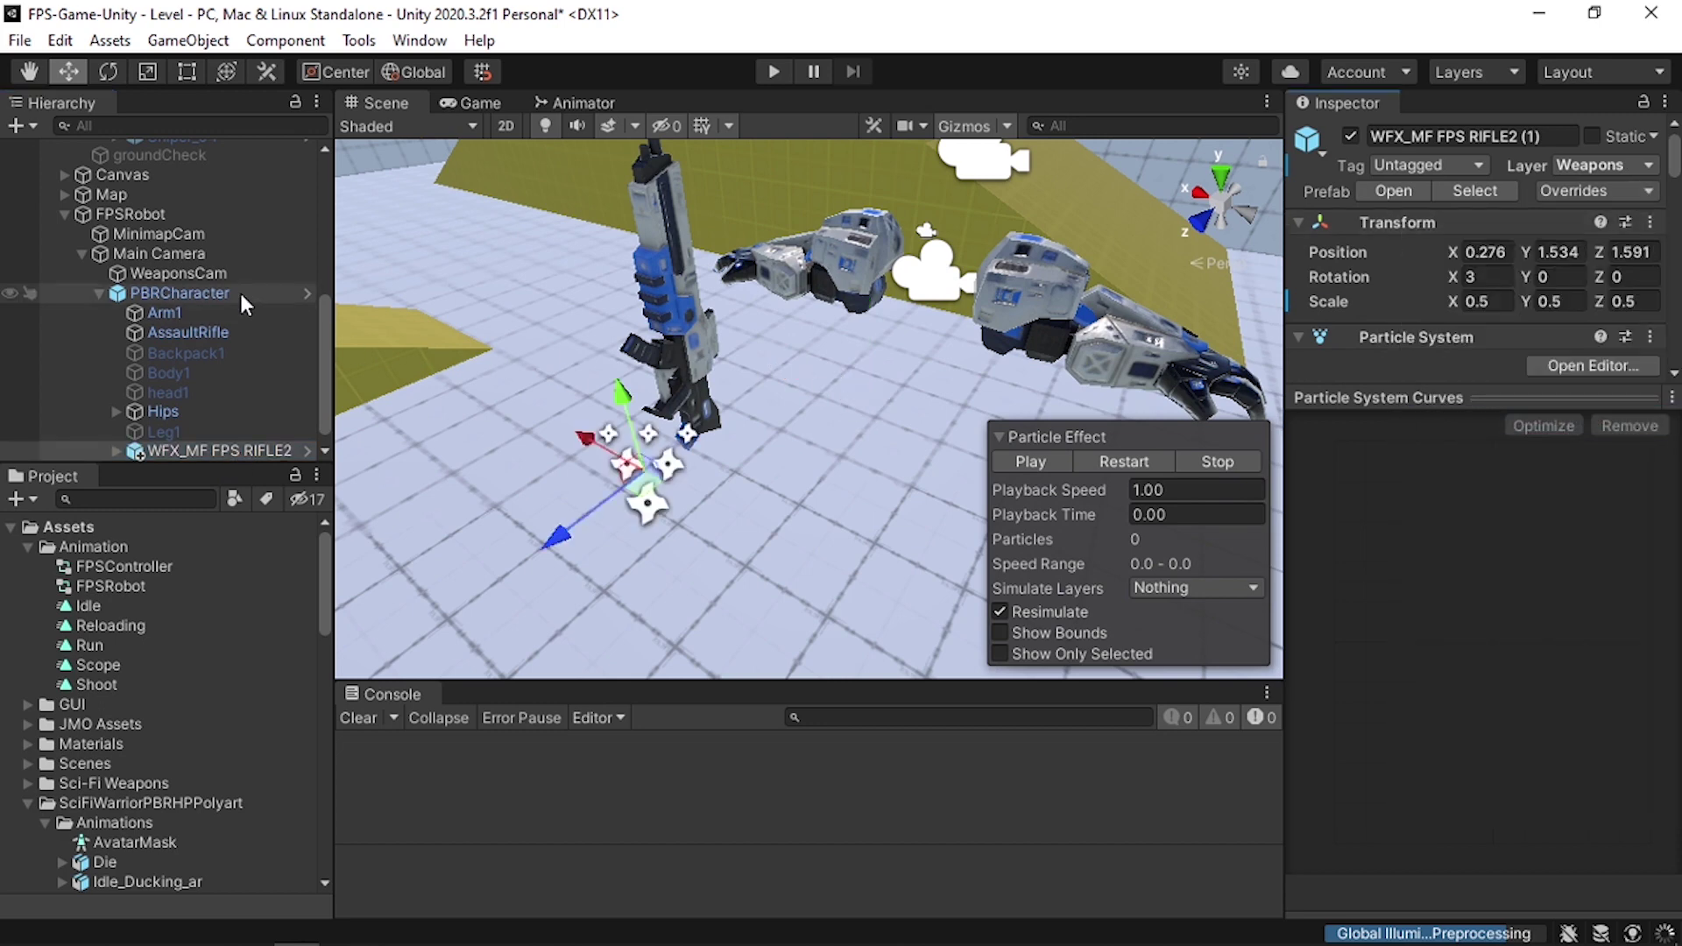
- In AssaultRifle's Gun script, assign PBRCharacter's WFX_MF FPS RIFLE2 (1) as Muzzle Flash and the WFX_BImpact SoftBody + Hole prefab as Impact Effect
click(240, 293)
click(188, 332)
scroll(1393, 671, down, 5)
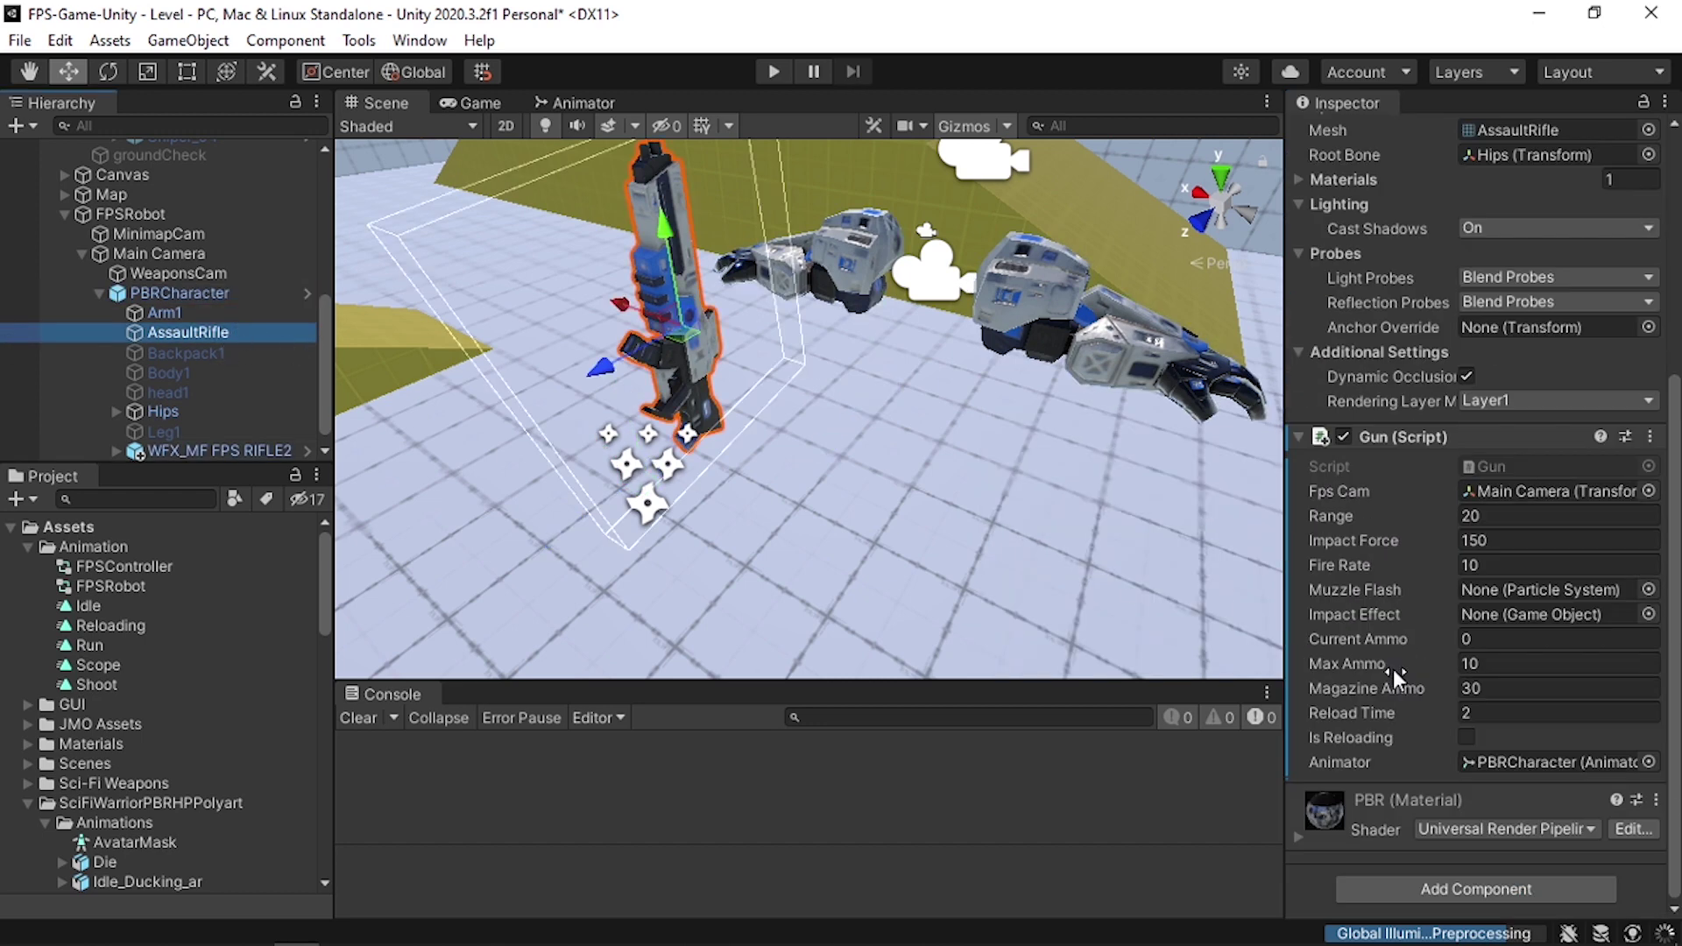
drag(250, 452, 1508, 592)
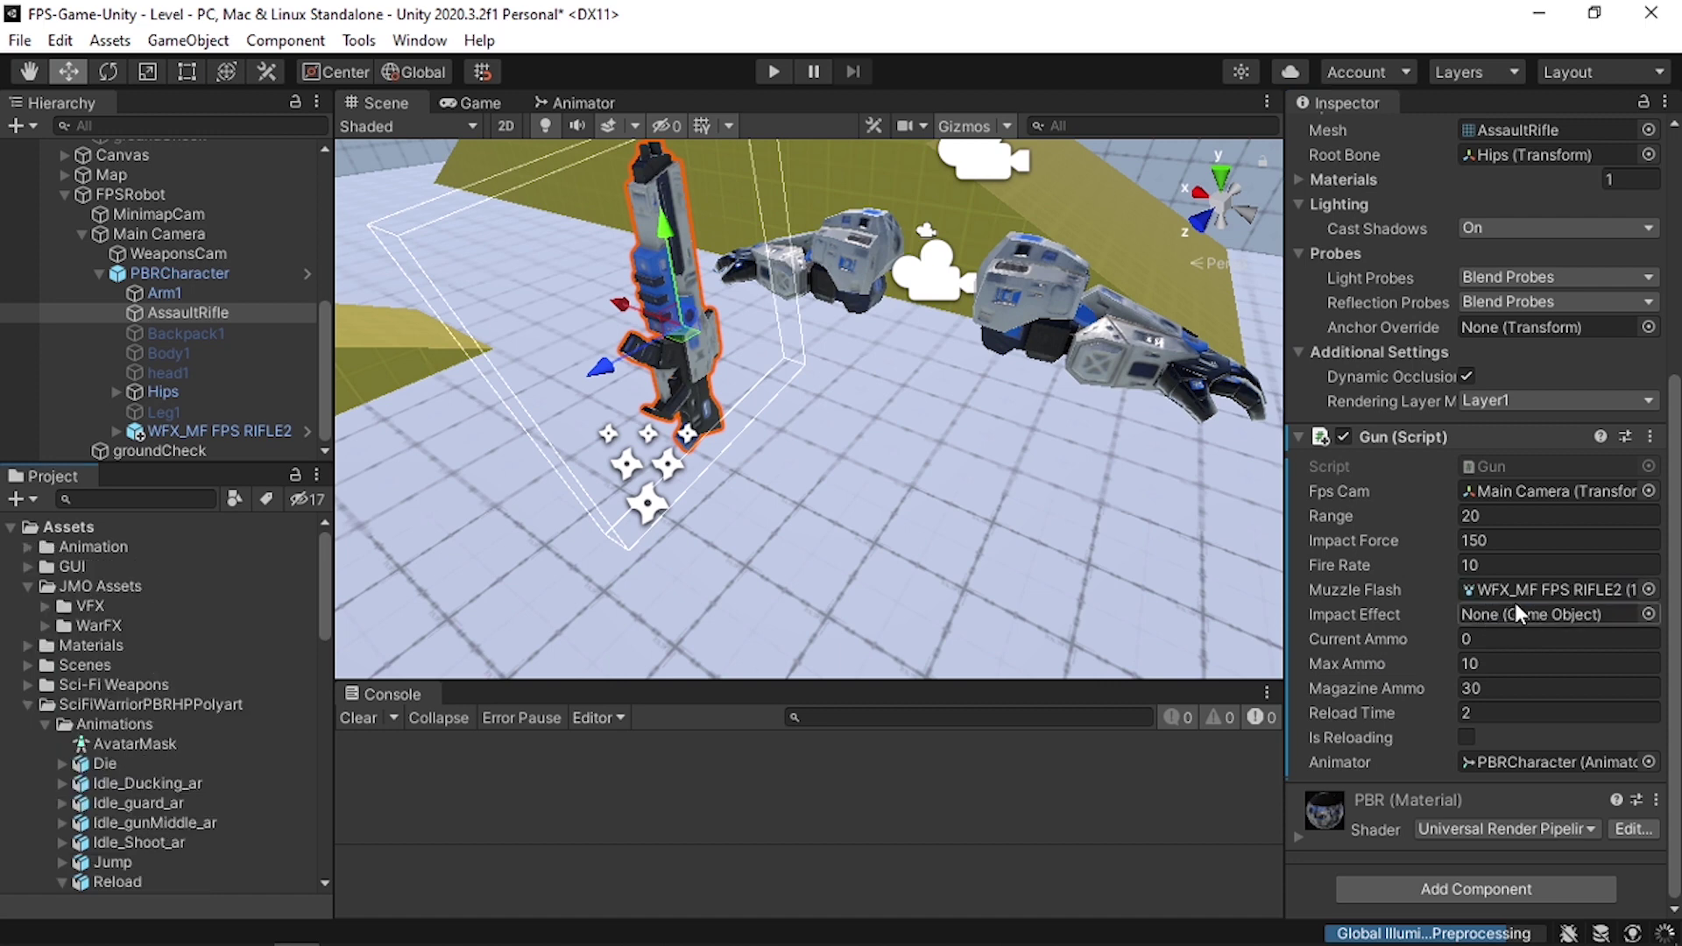
click(44, 605)
drag(201, 666, 1553, 616)
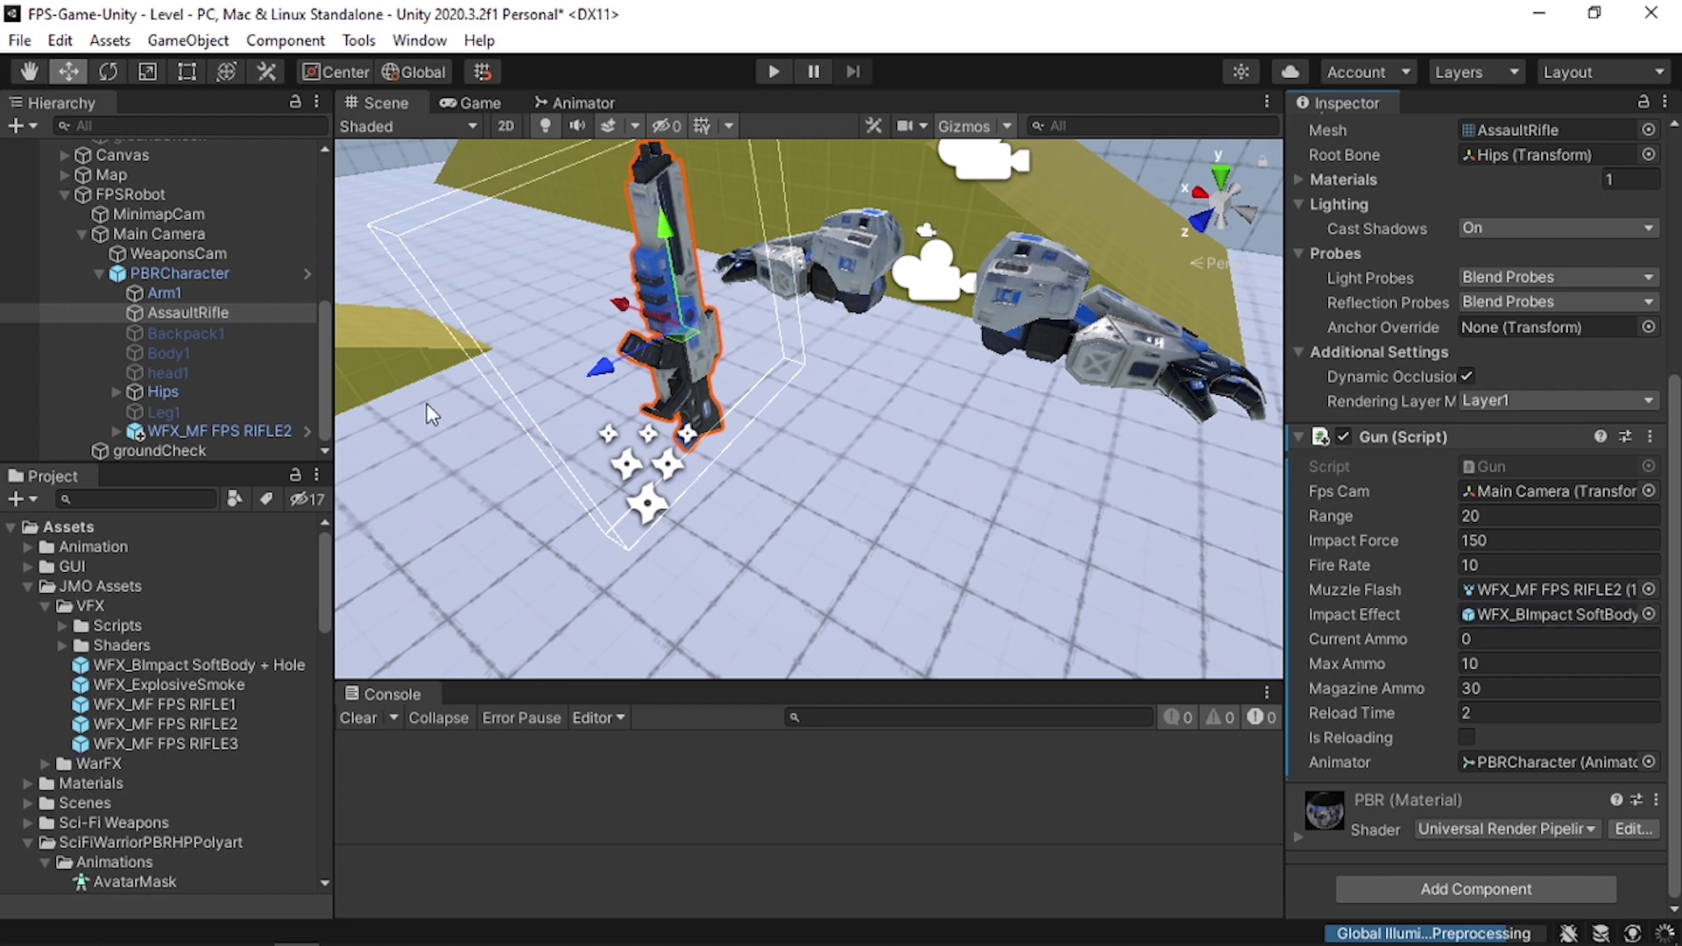
- Play the game, fire the rifle at the surroundings to check shooting and reloading, and stop the game
click(775, 72)
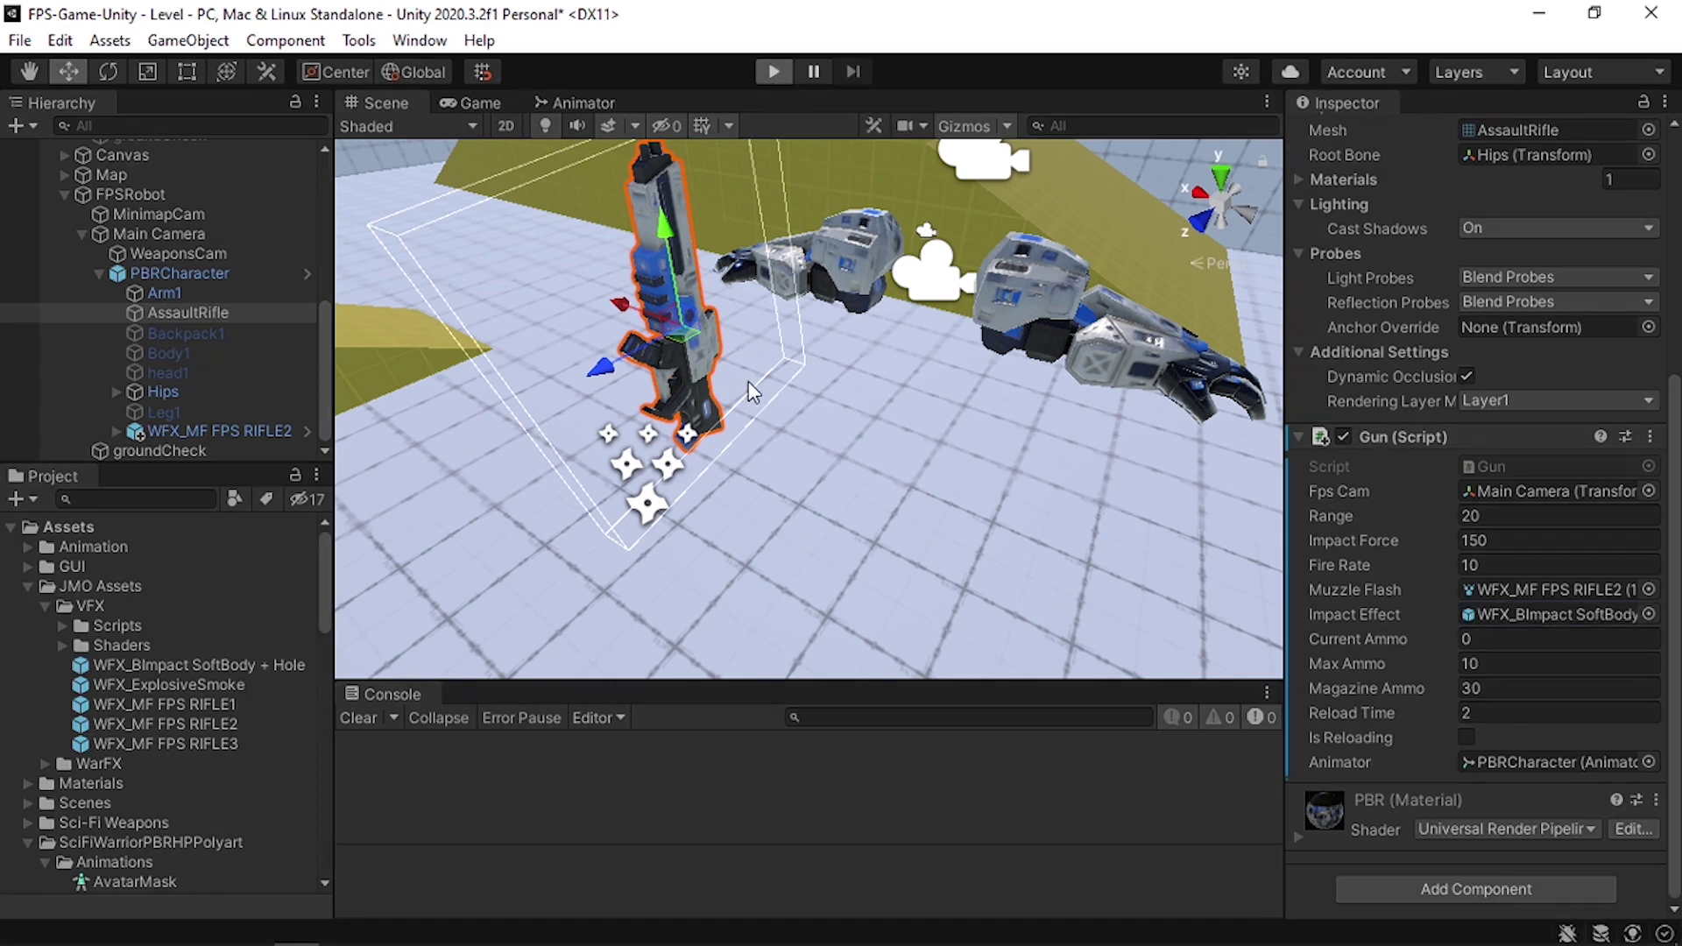
click(748, 381)
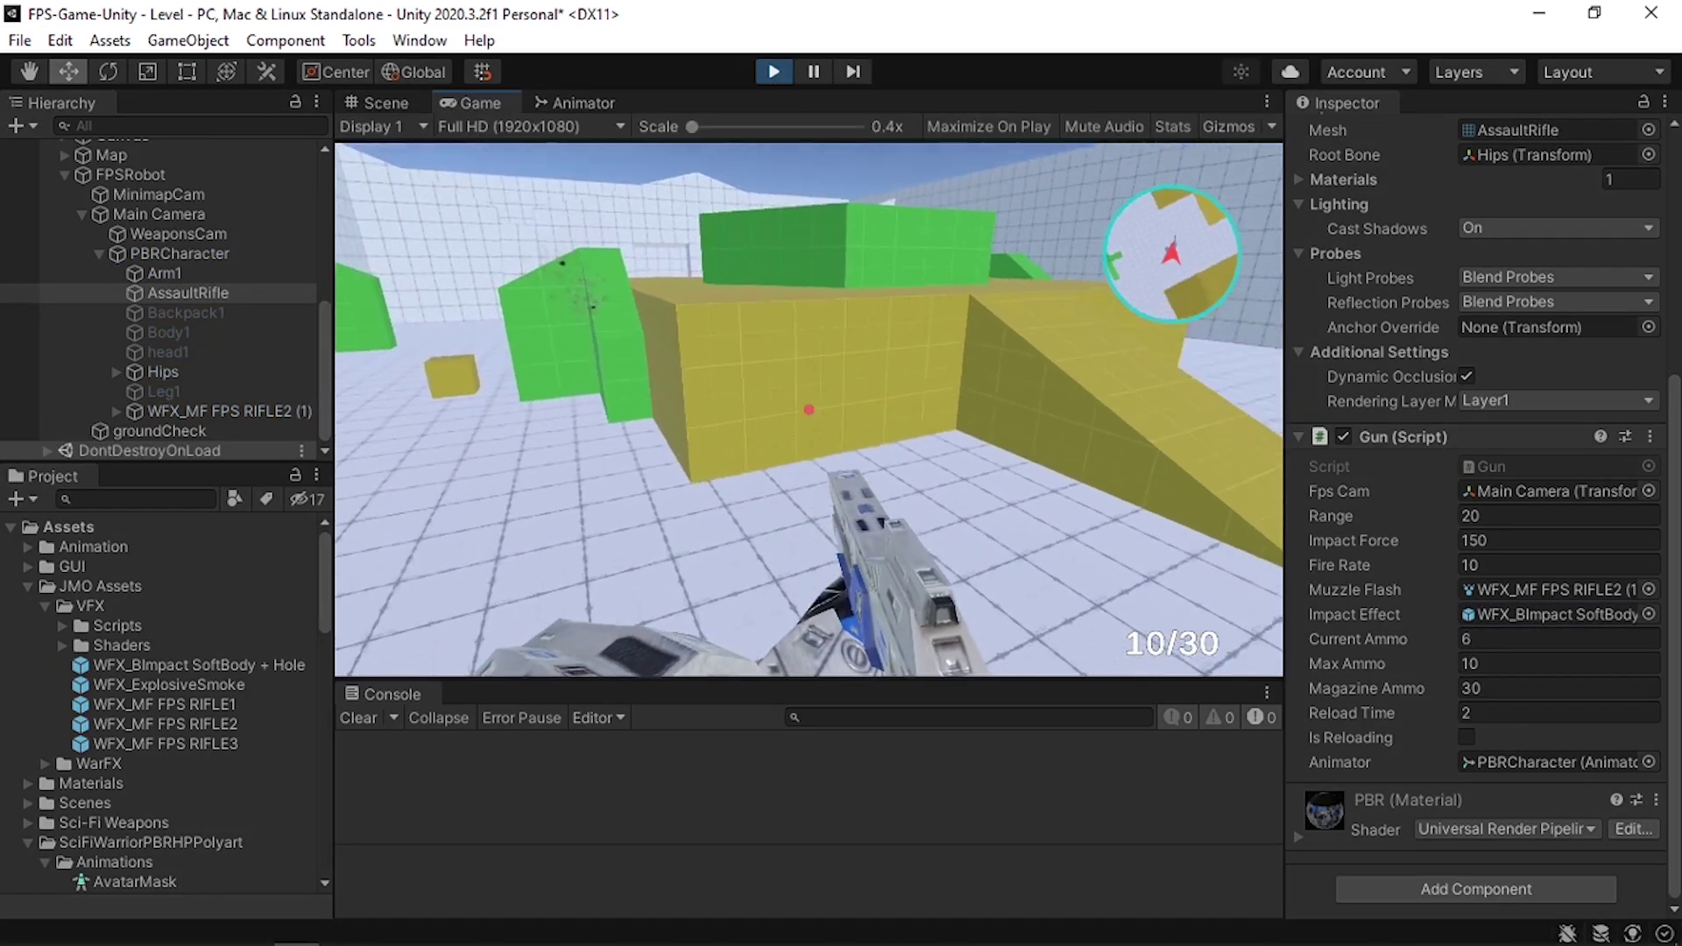
click(808, 409)
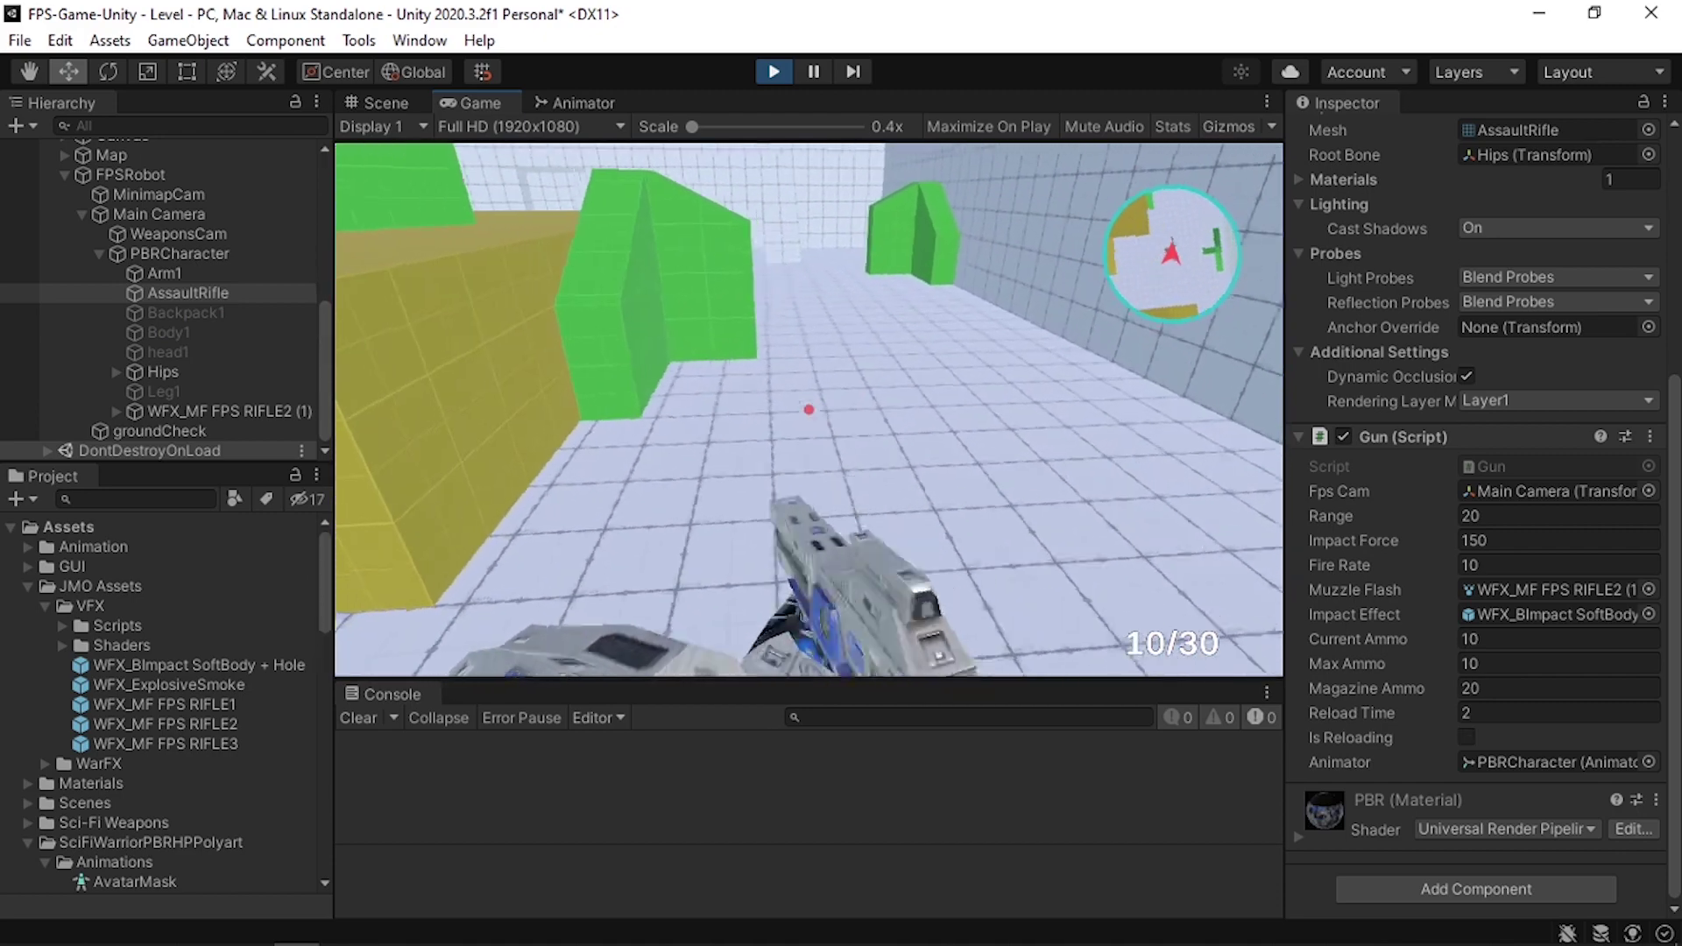
click(808, 409)
click(808, 409)
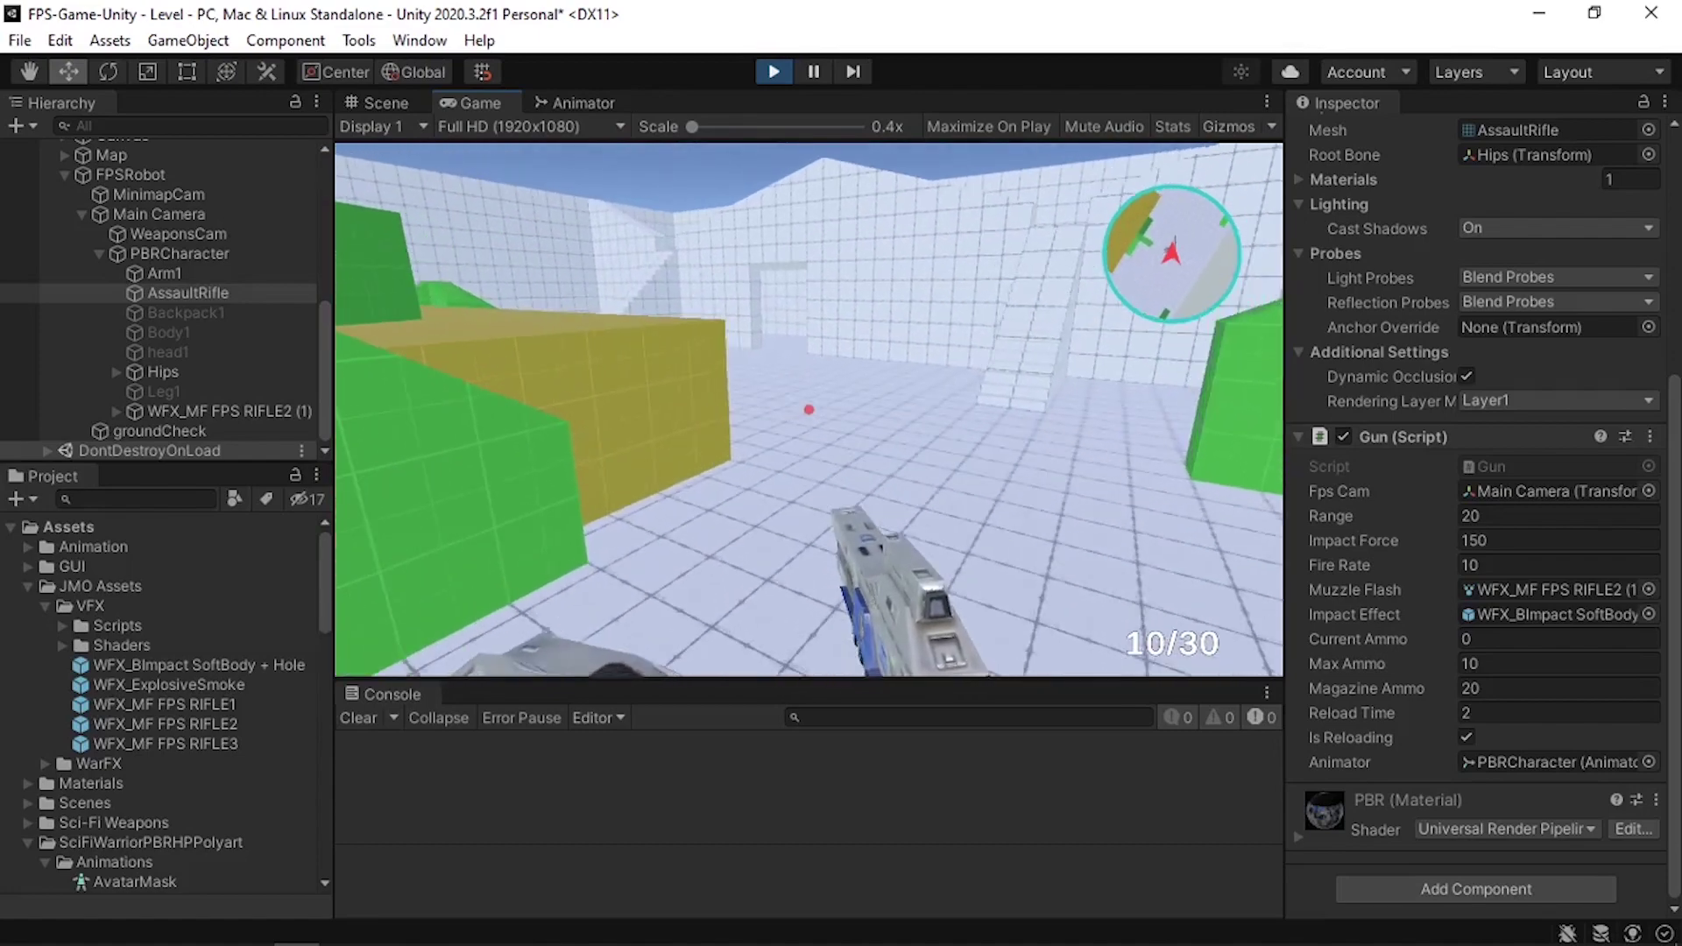
click(808, 409)
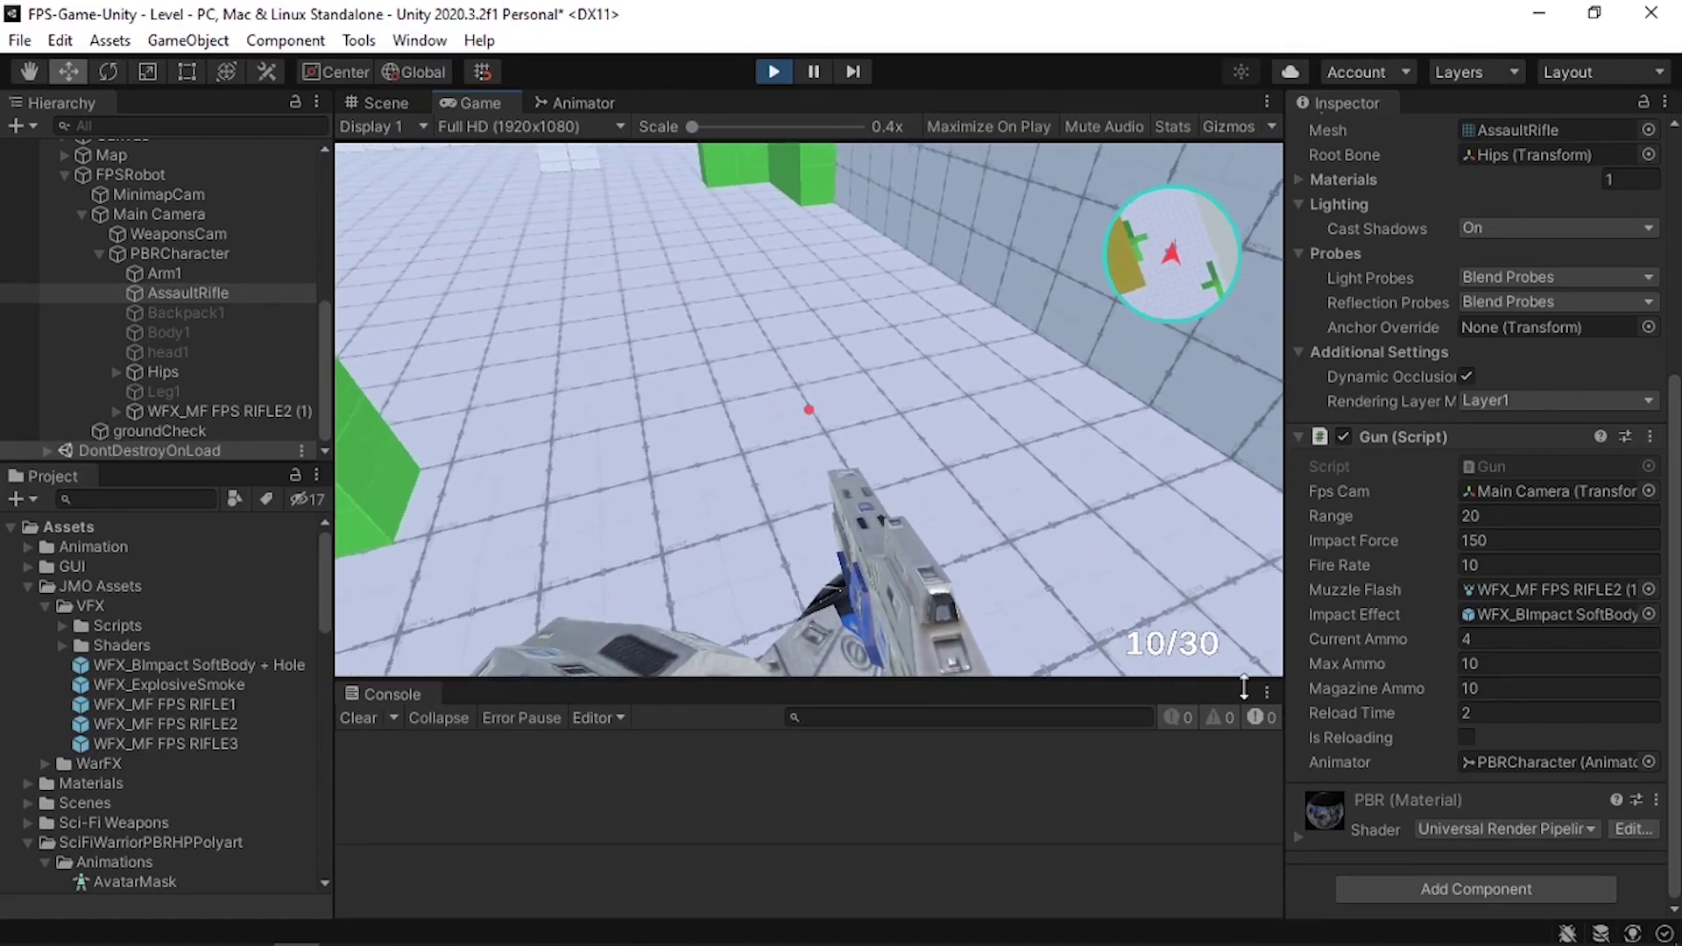
click(762, 71)
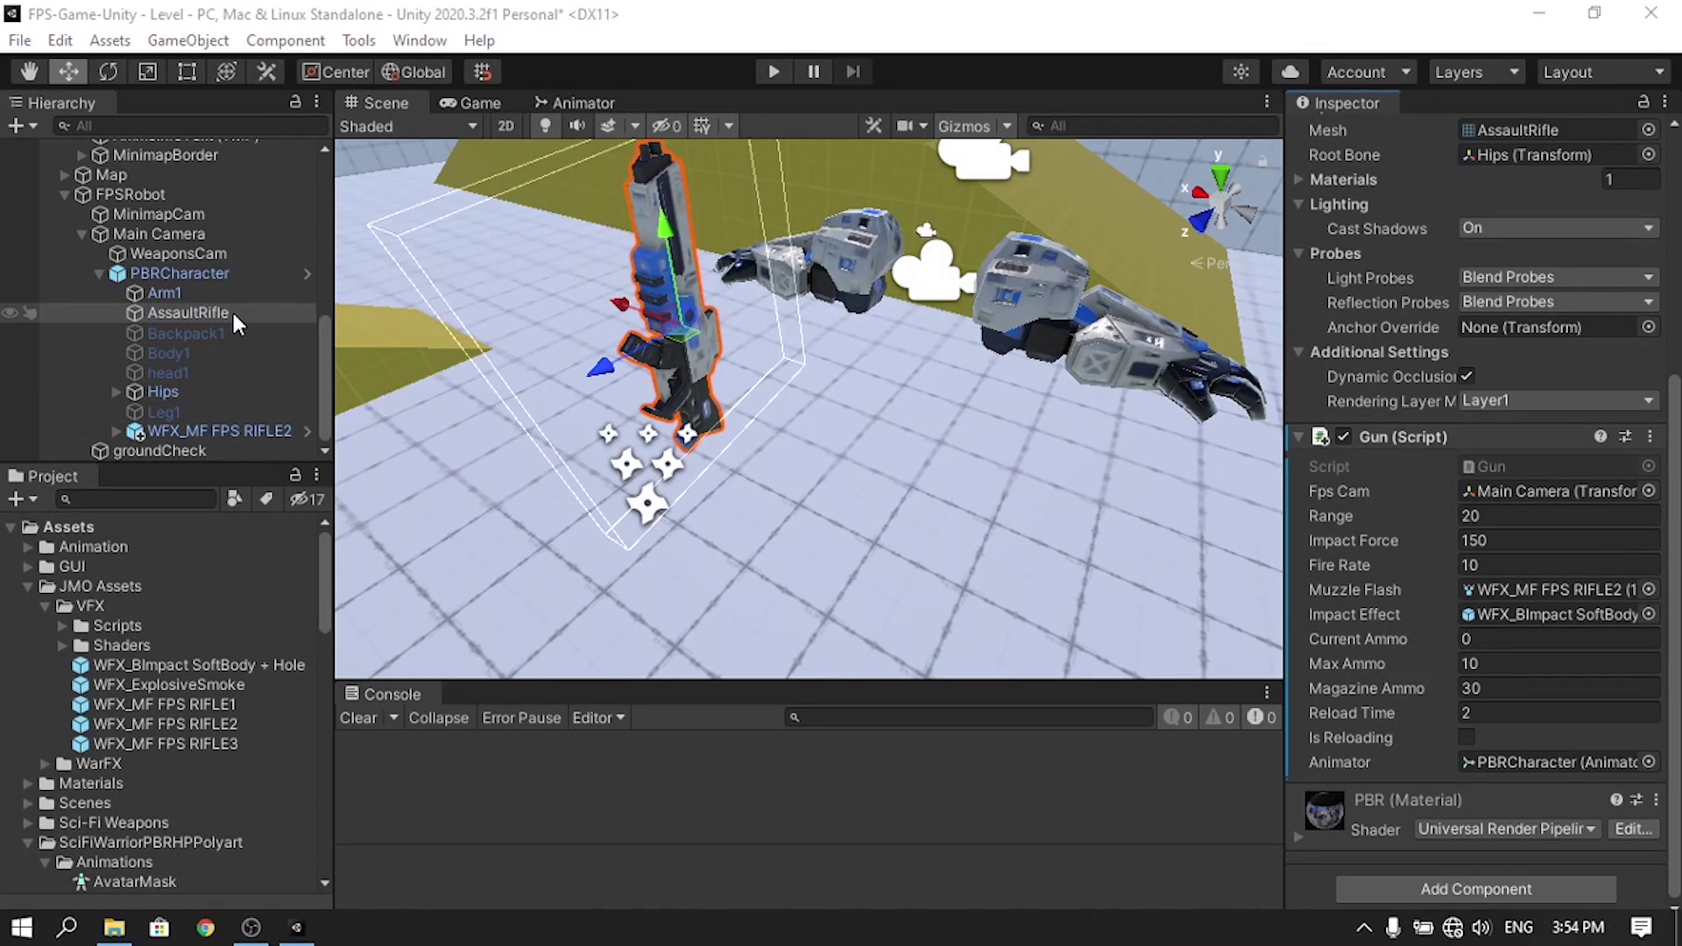
- Create an empty child object named WeaponsHolder under PBRCharacter and try to move AssaultRifle into it
right_click(204, 273)
click(321, 610)
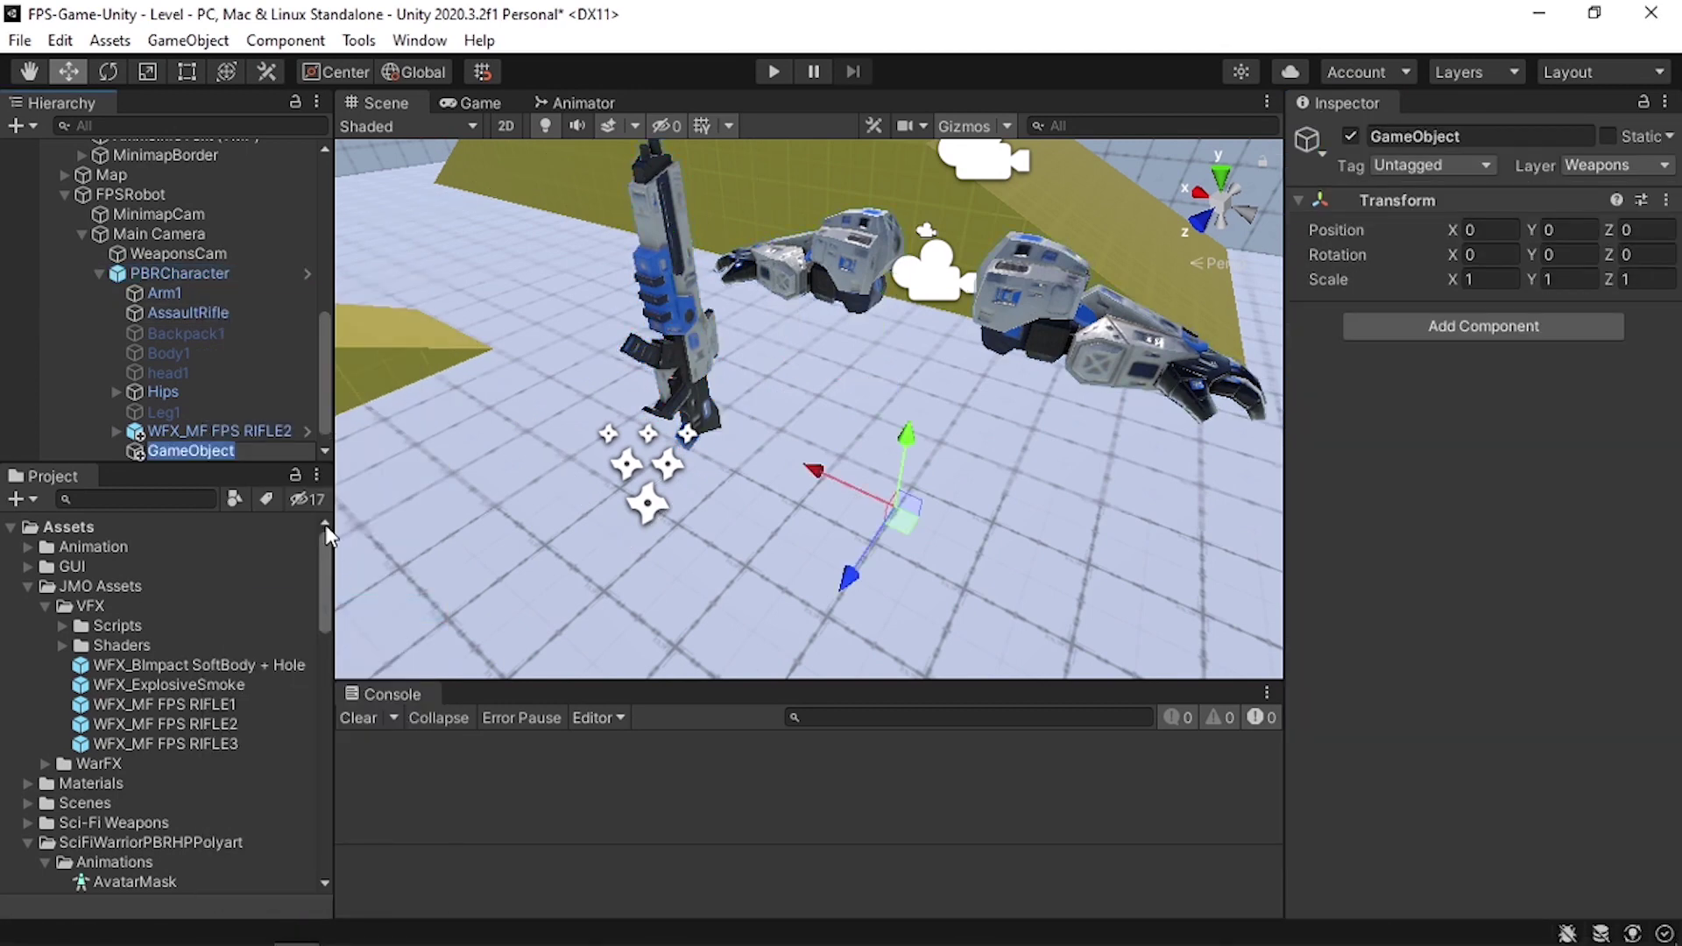
text(WeaponsHolder)
key(Return)
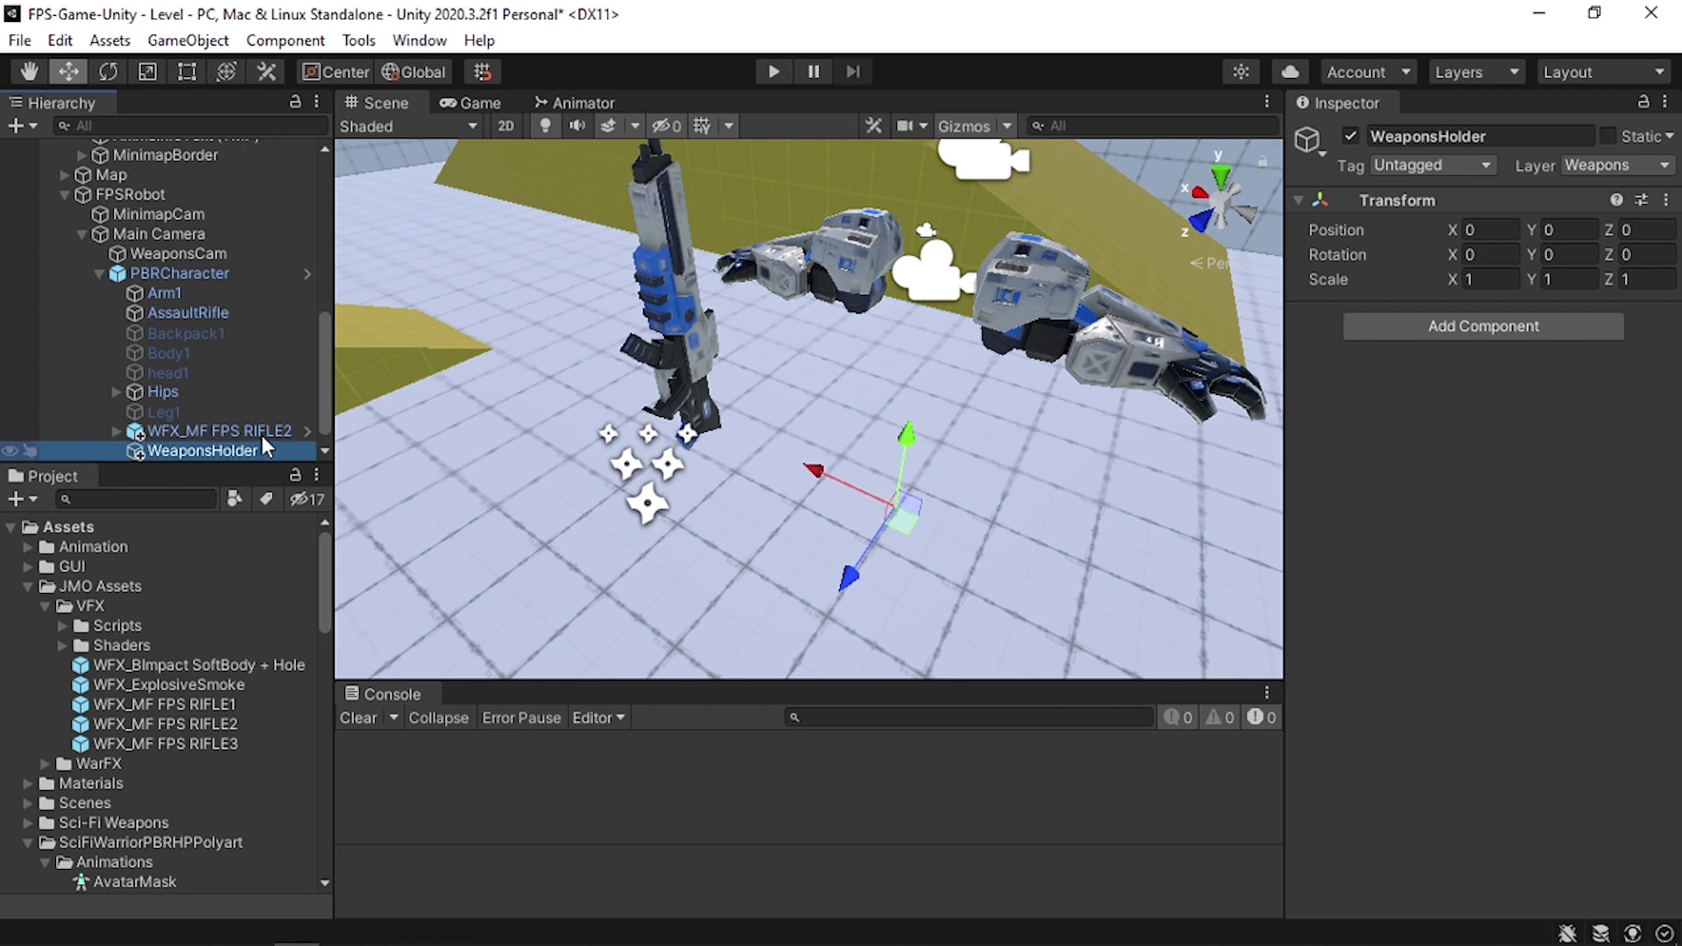
drag(218, 312, 221, 433)
click(888, 543)
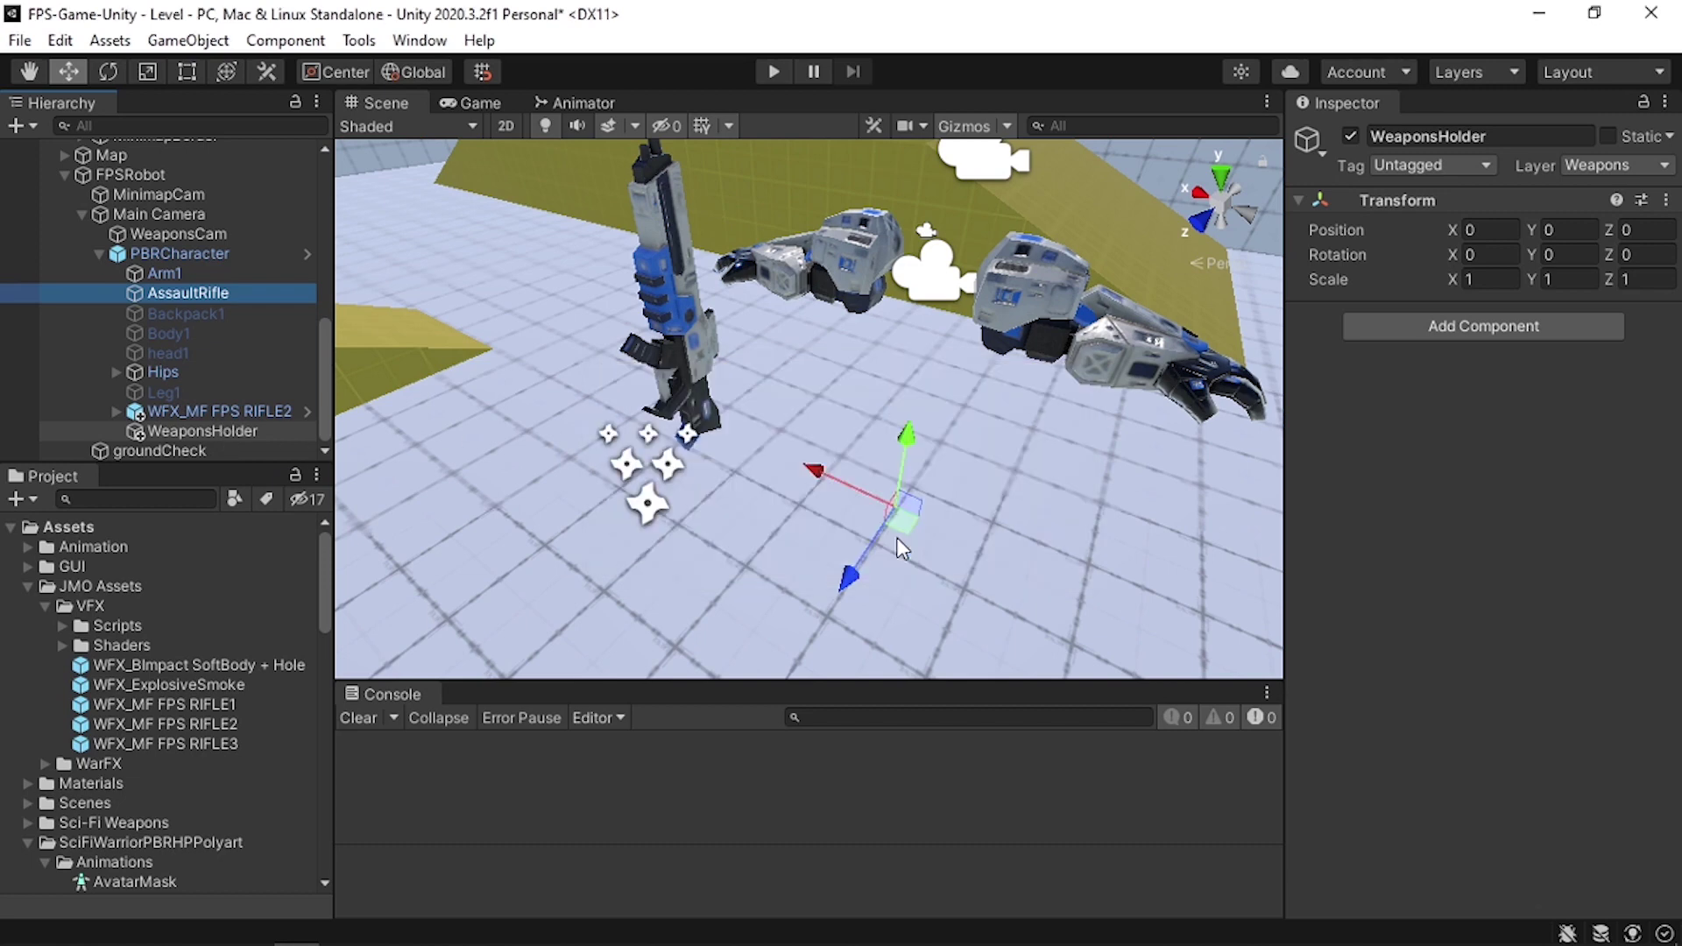
- In the PBRCharacter prefab, create an empty child object named WeaponsHolder and move AssaultRifle into it
scroll(213, 300, down, 5)
scroll(175, 306, up, 5)
click(83, 317)
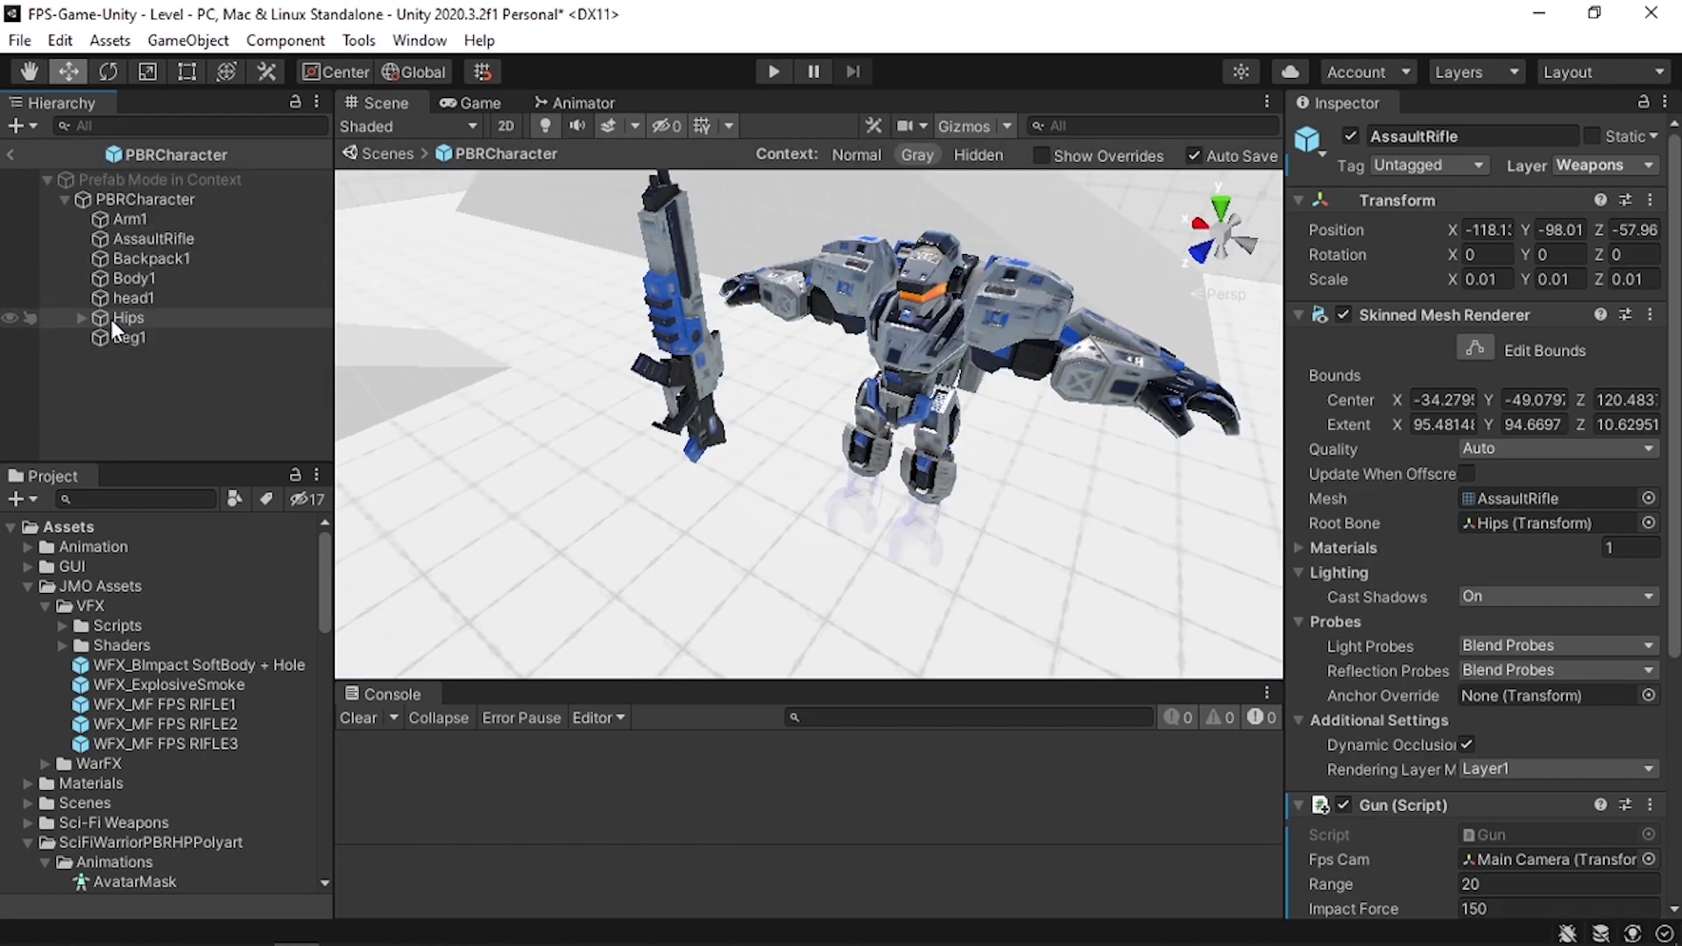
right_click(194, 181)
click(282, 475)
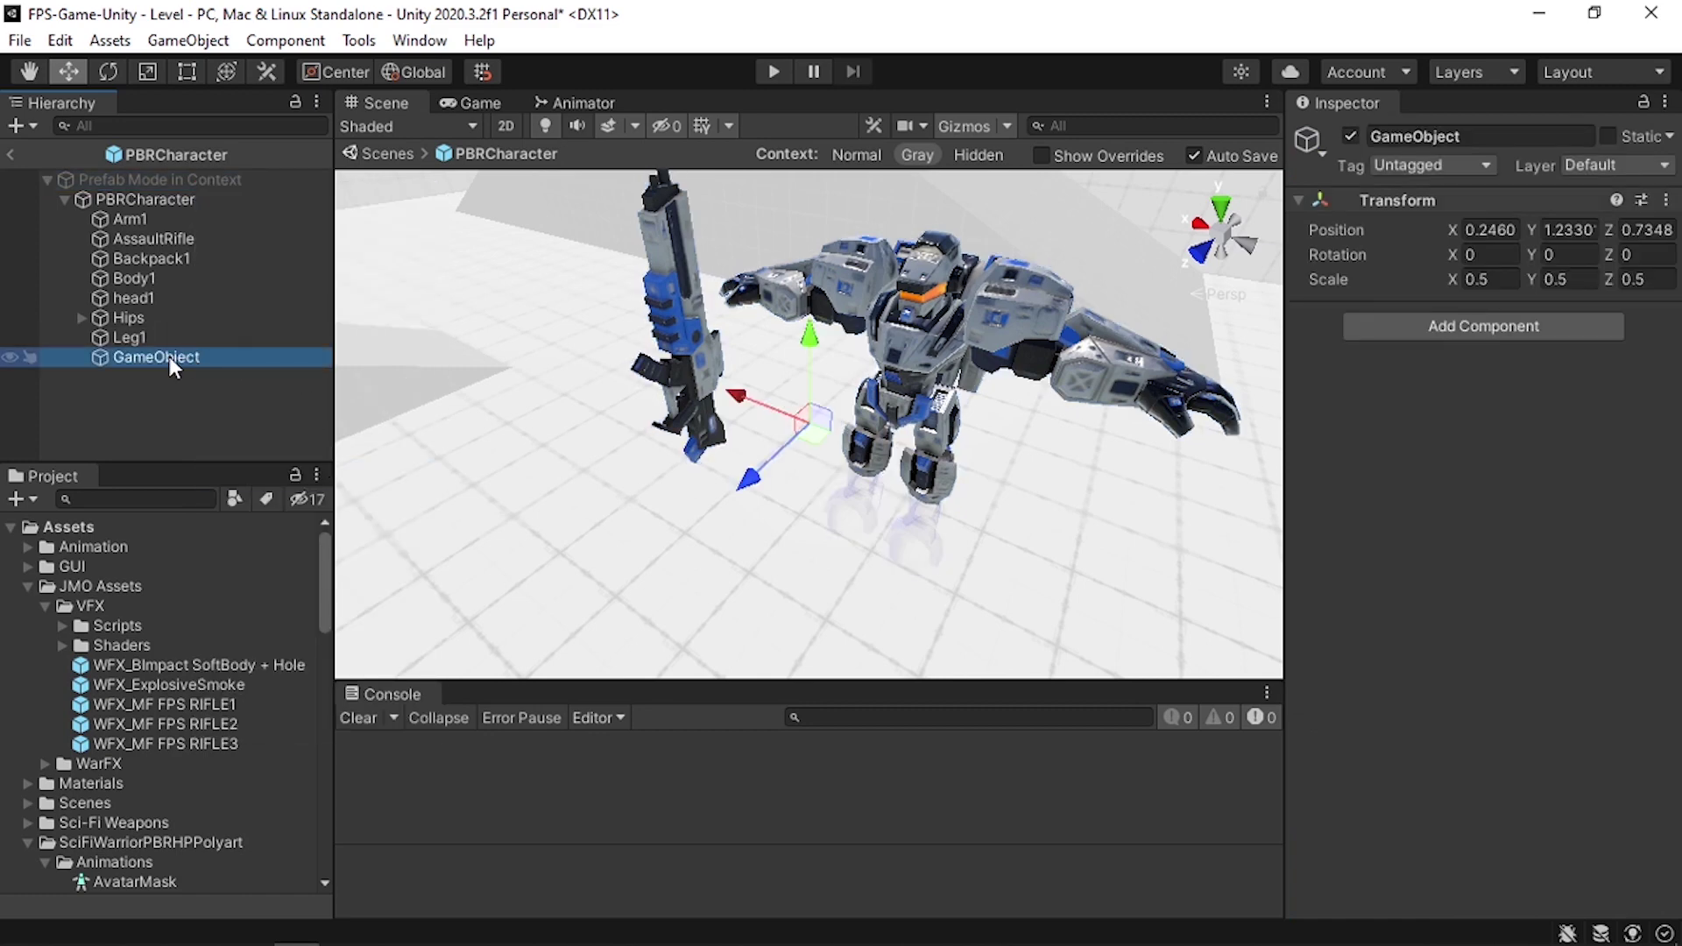
text(WeaponsHolder)
key(Return)
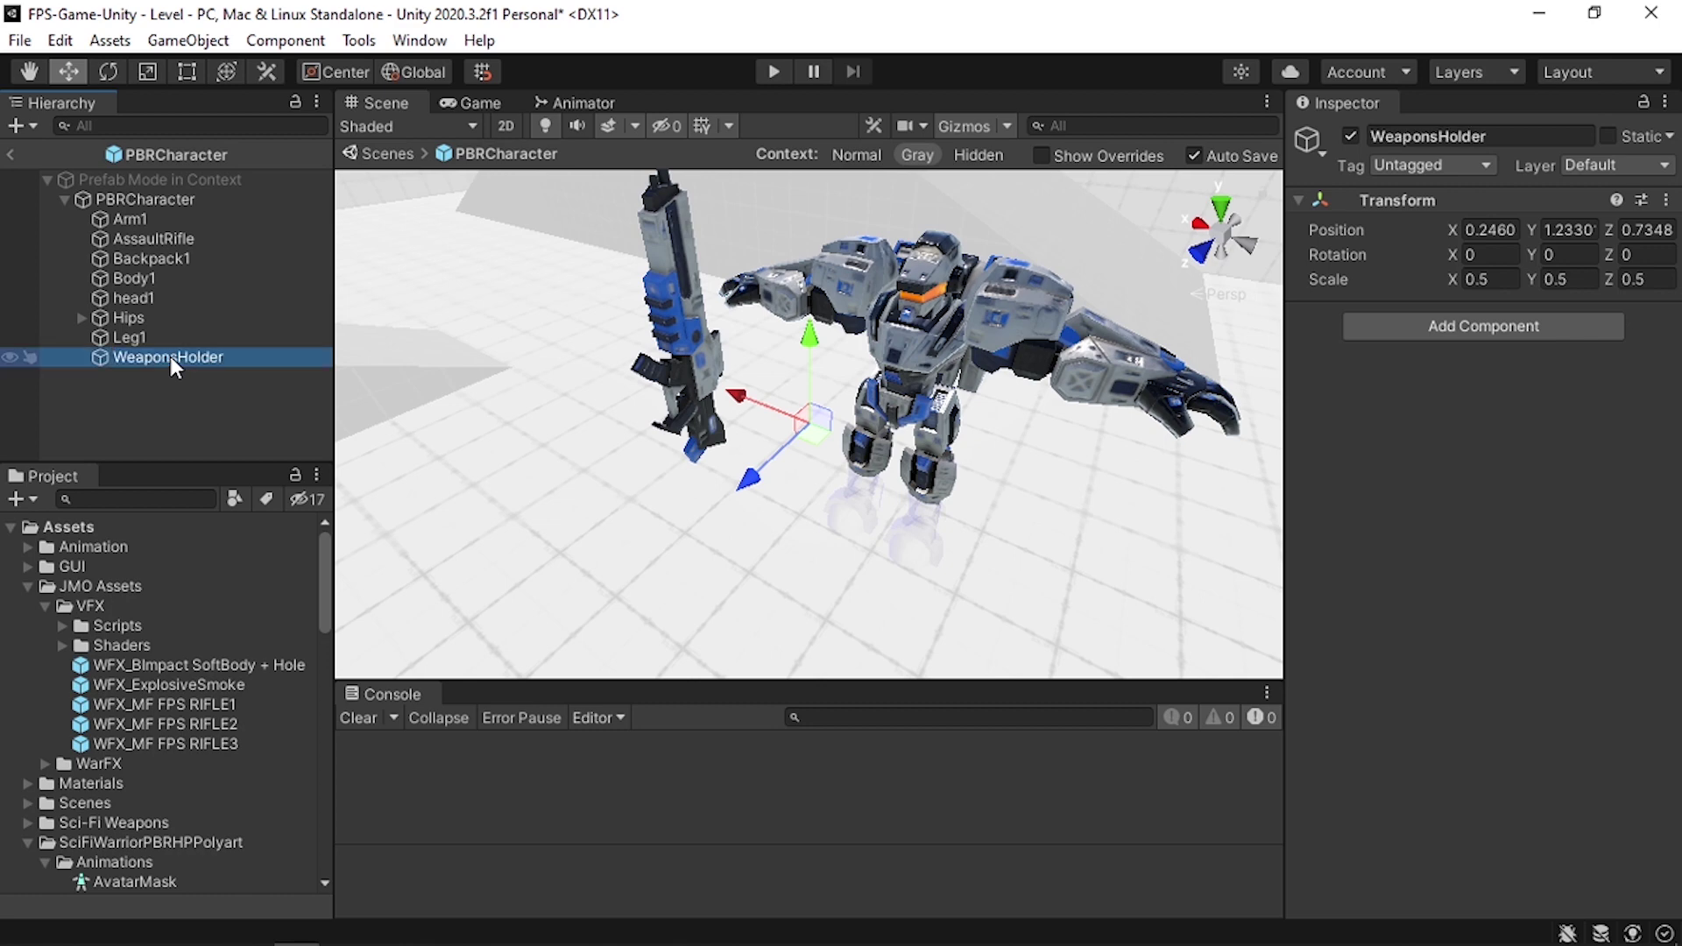
drag(178, 235, 181, 355)
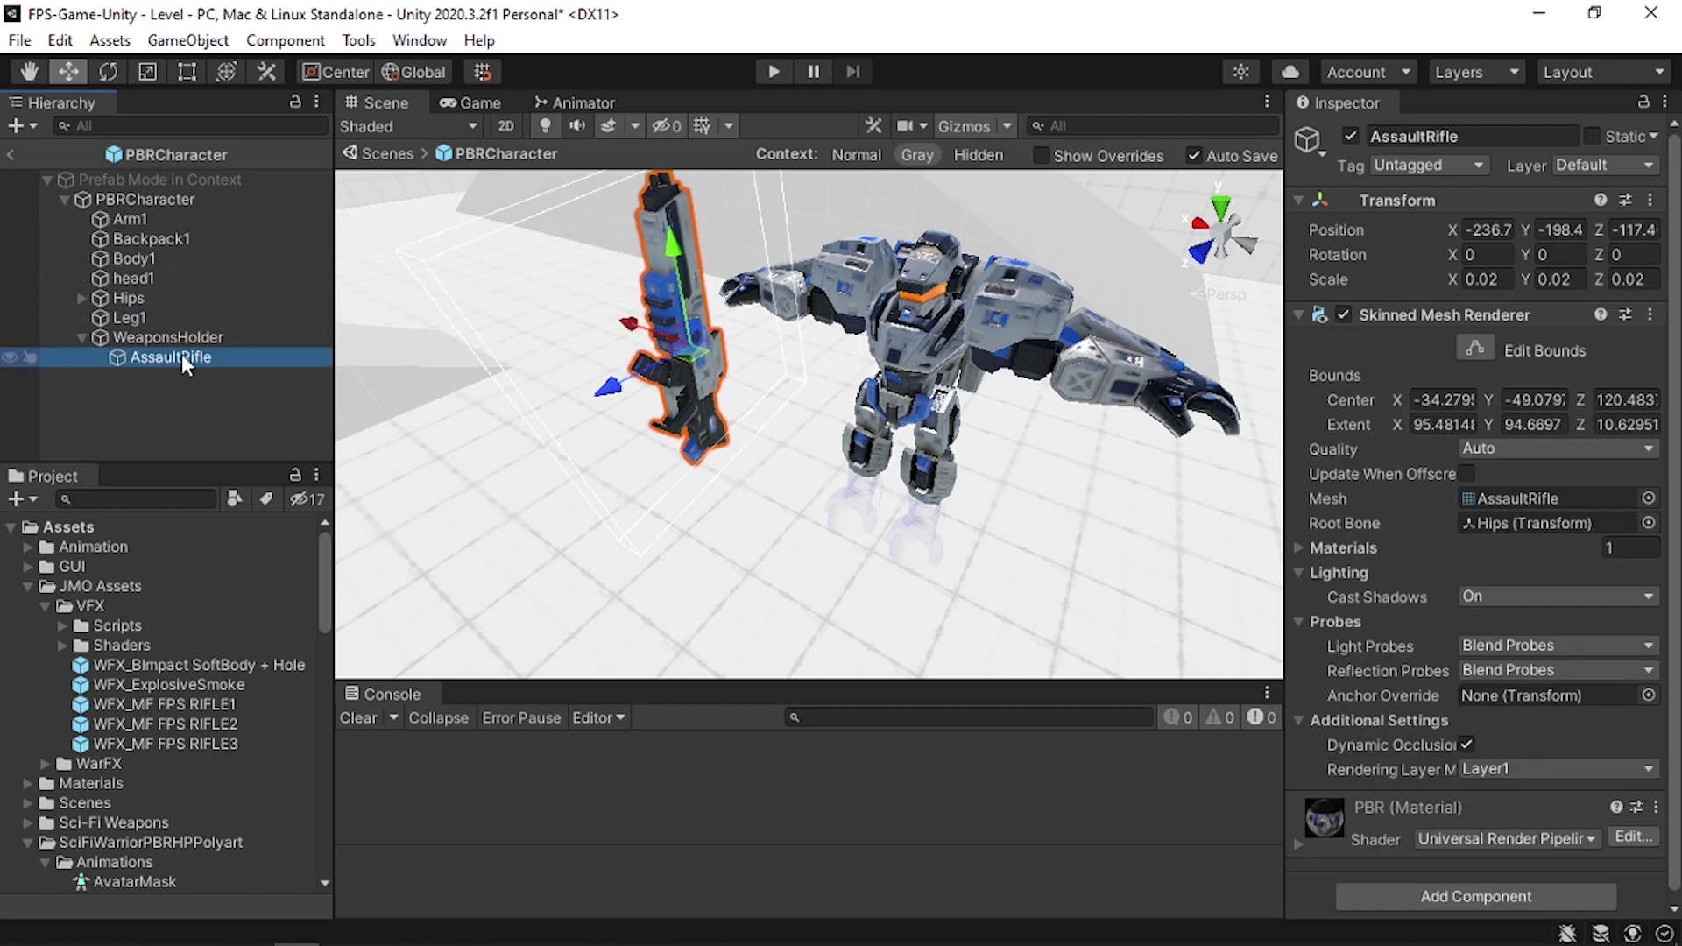
- Add the Weapon Switching script to the prefab's WeaponsHolder
click(215, 337)
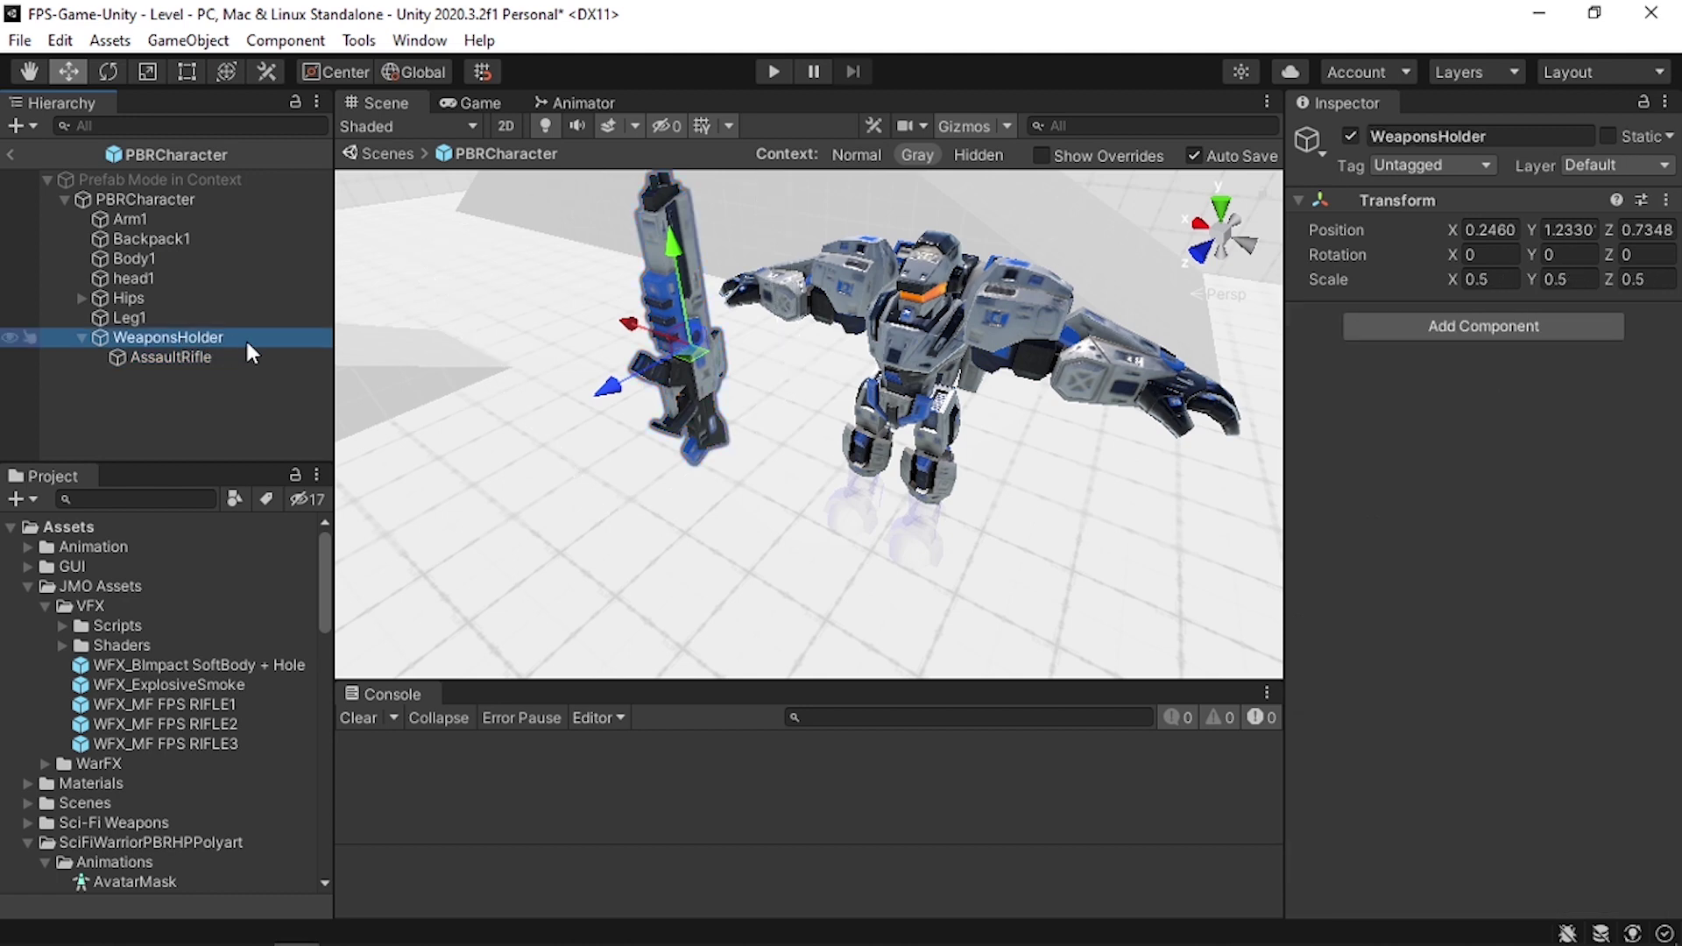
click(1464, 327)
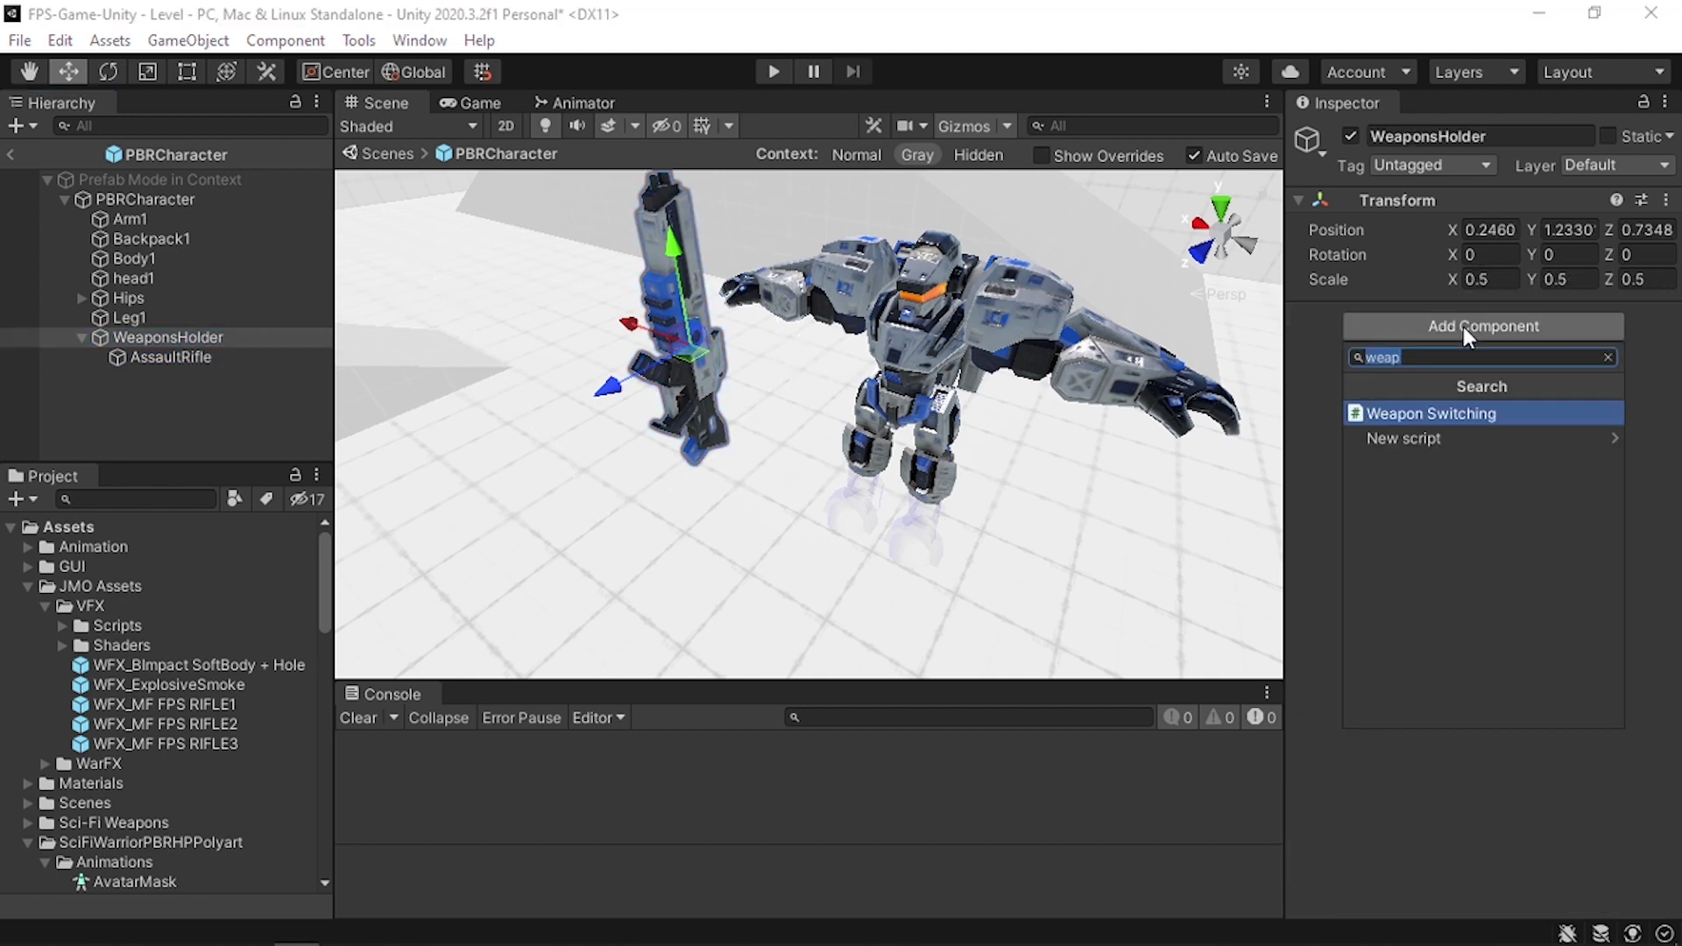
key(Return)
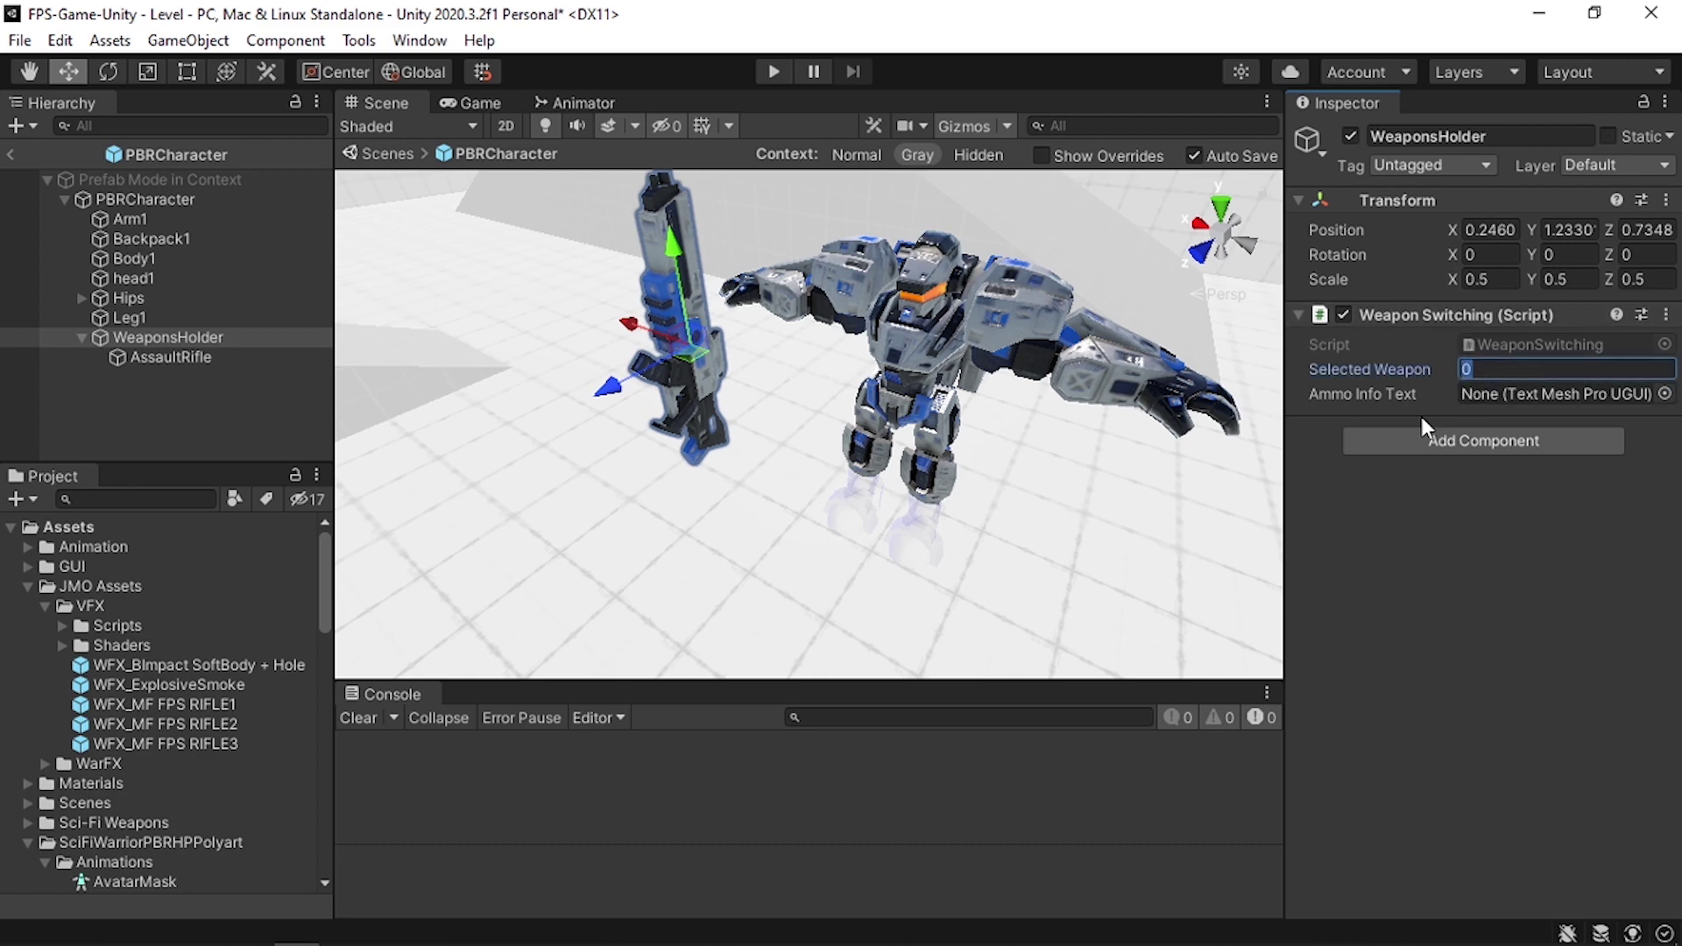
- Back in the Level scene, delete the old empty WeaponsHolder and assign AmmoInfoText (TMP) as the remaining WeaponsHolder's Ammo Info Text
click(11, 154)
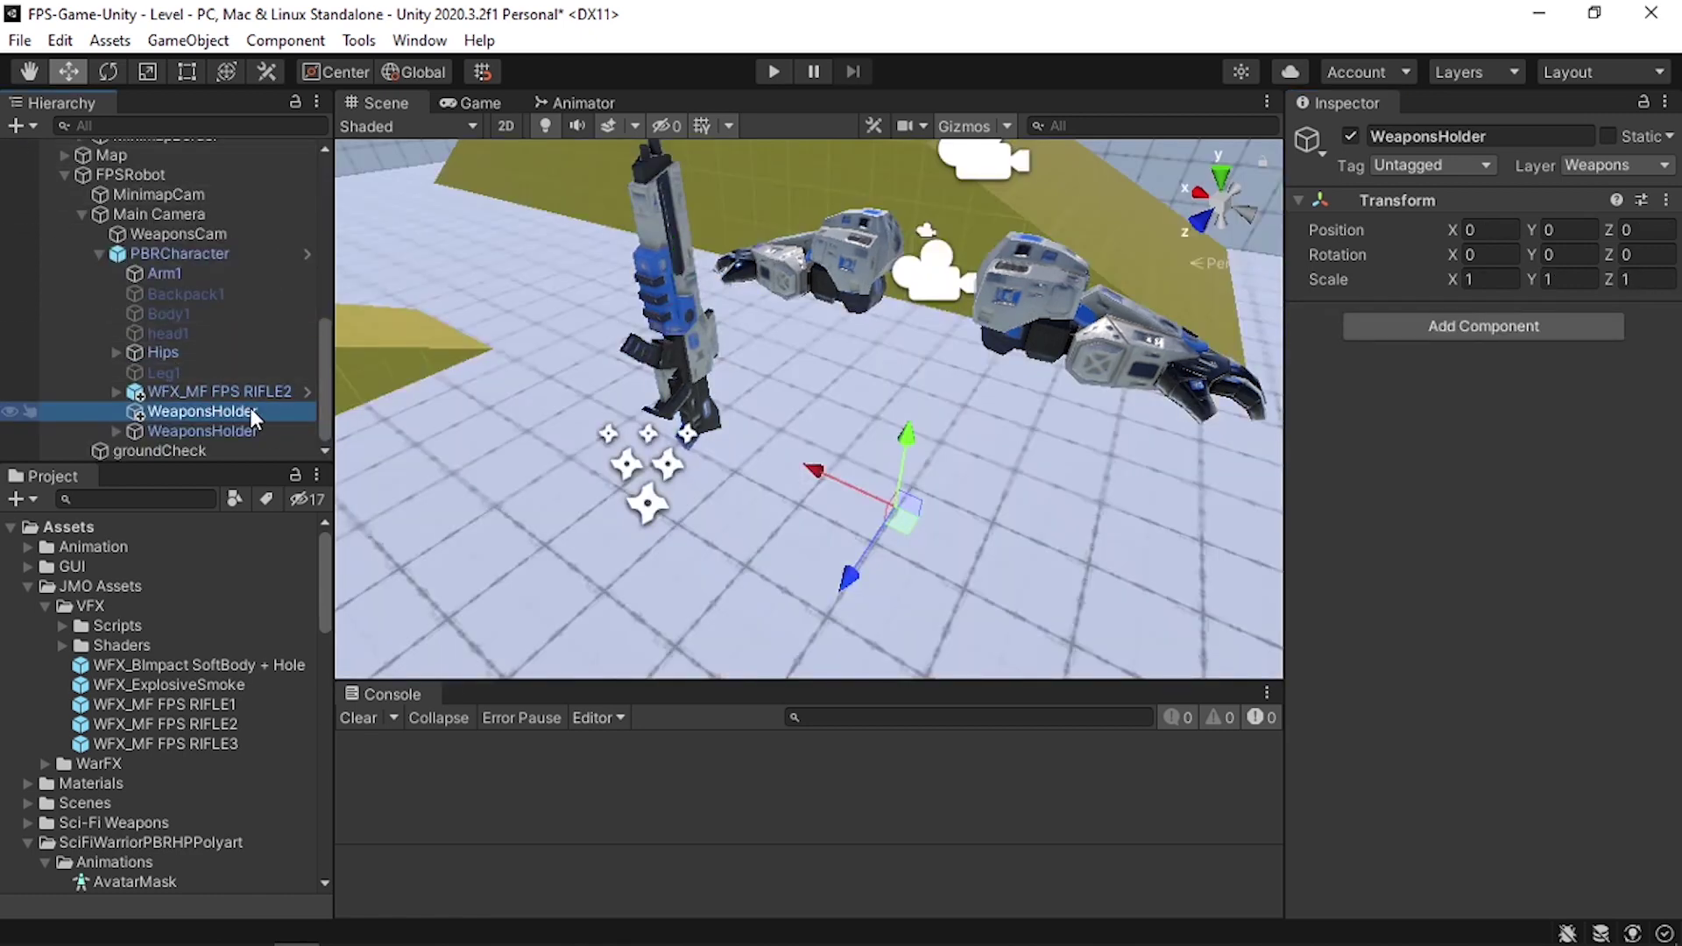
key(Delete)
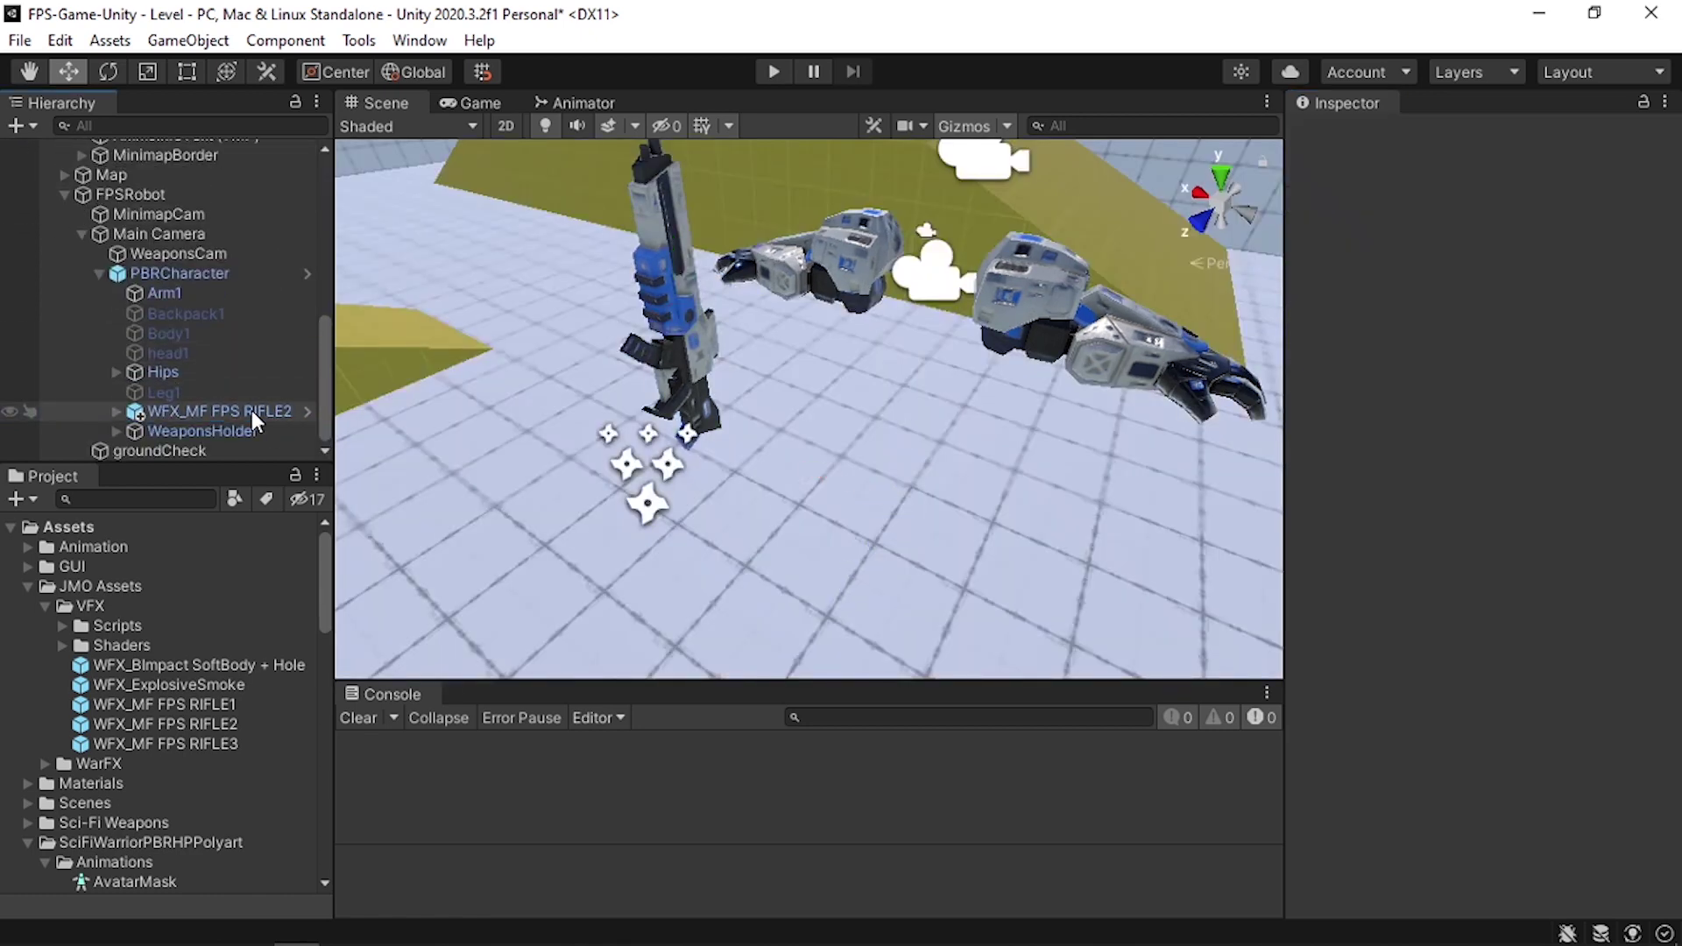
click(249, 431)
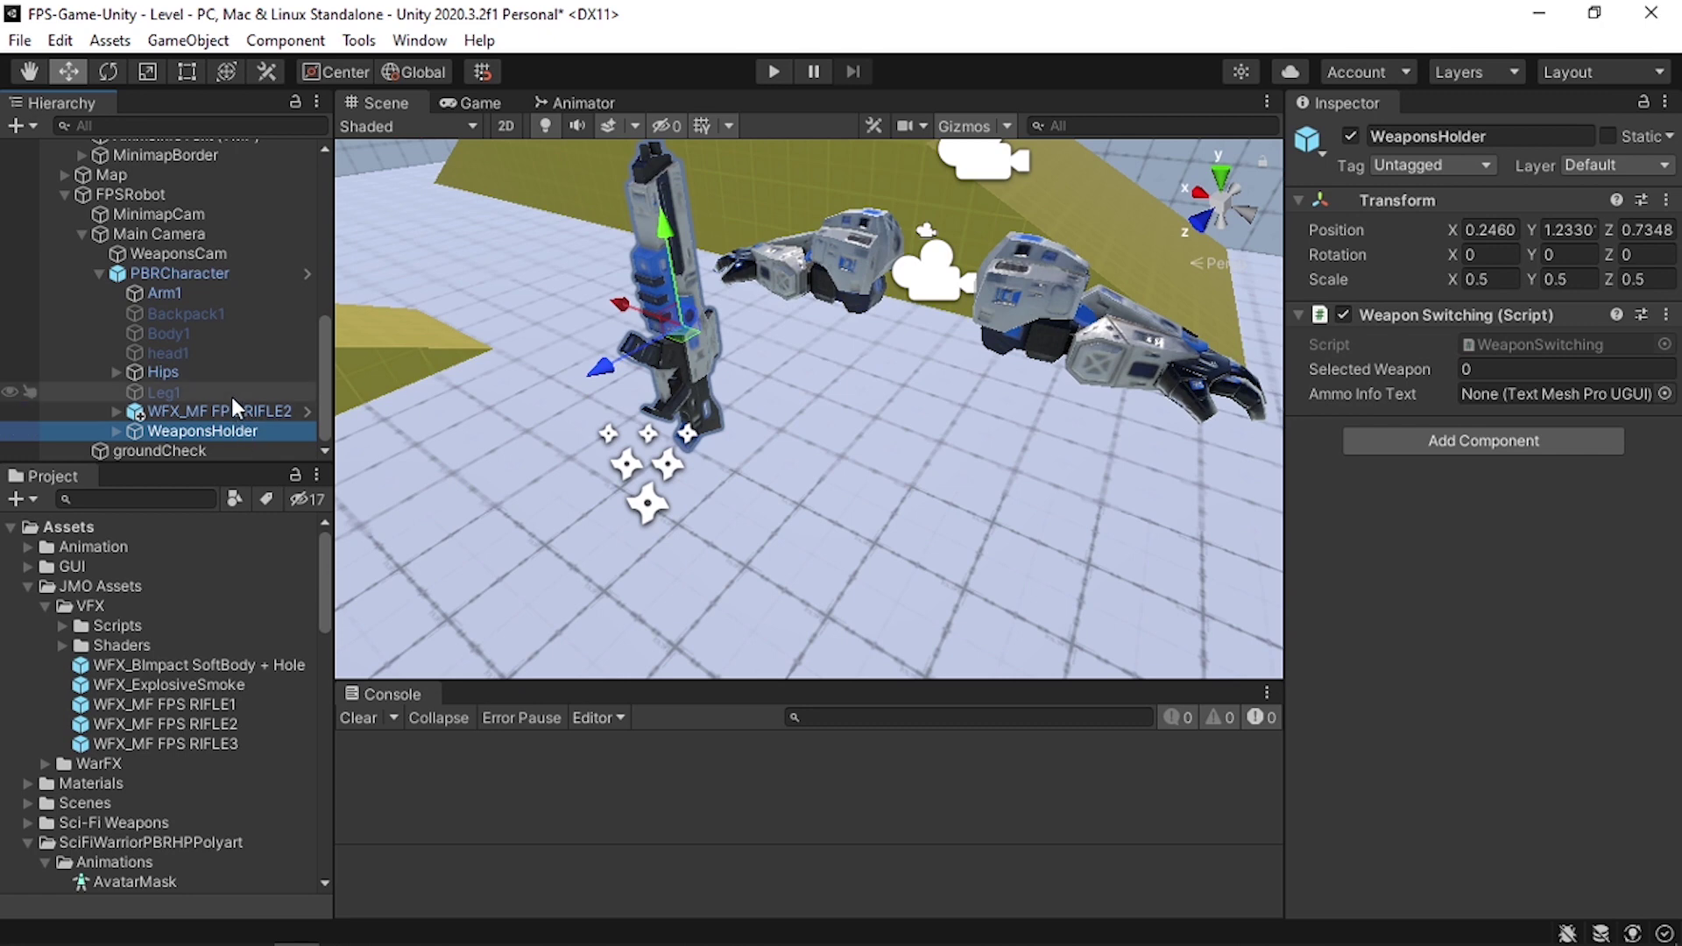
scroll(219, 384, up, 5)
scroll(149, 390, down, 1)
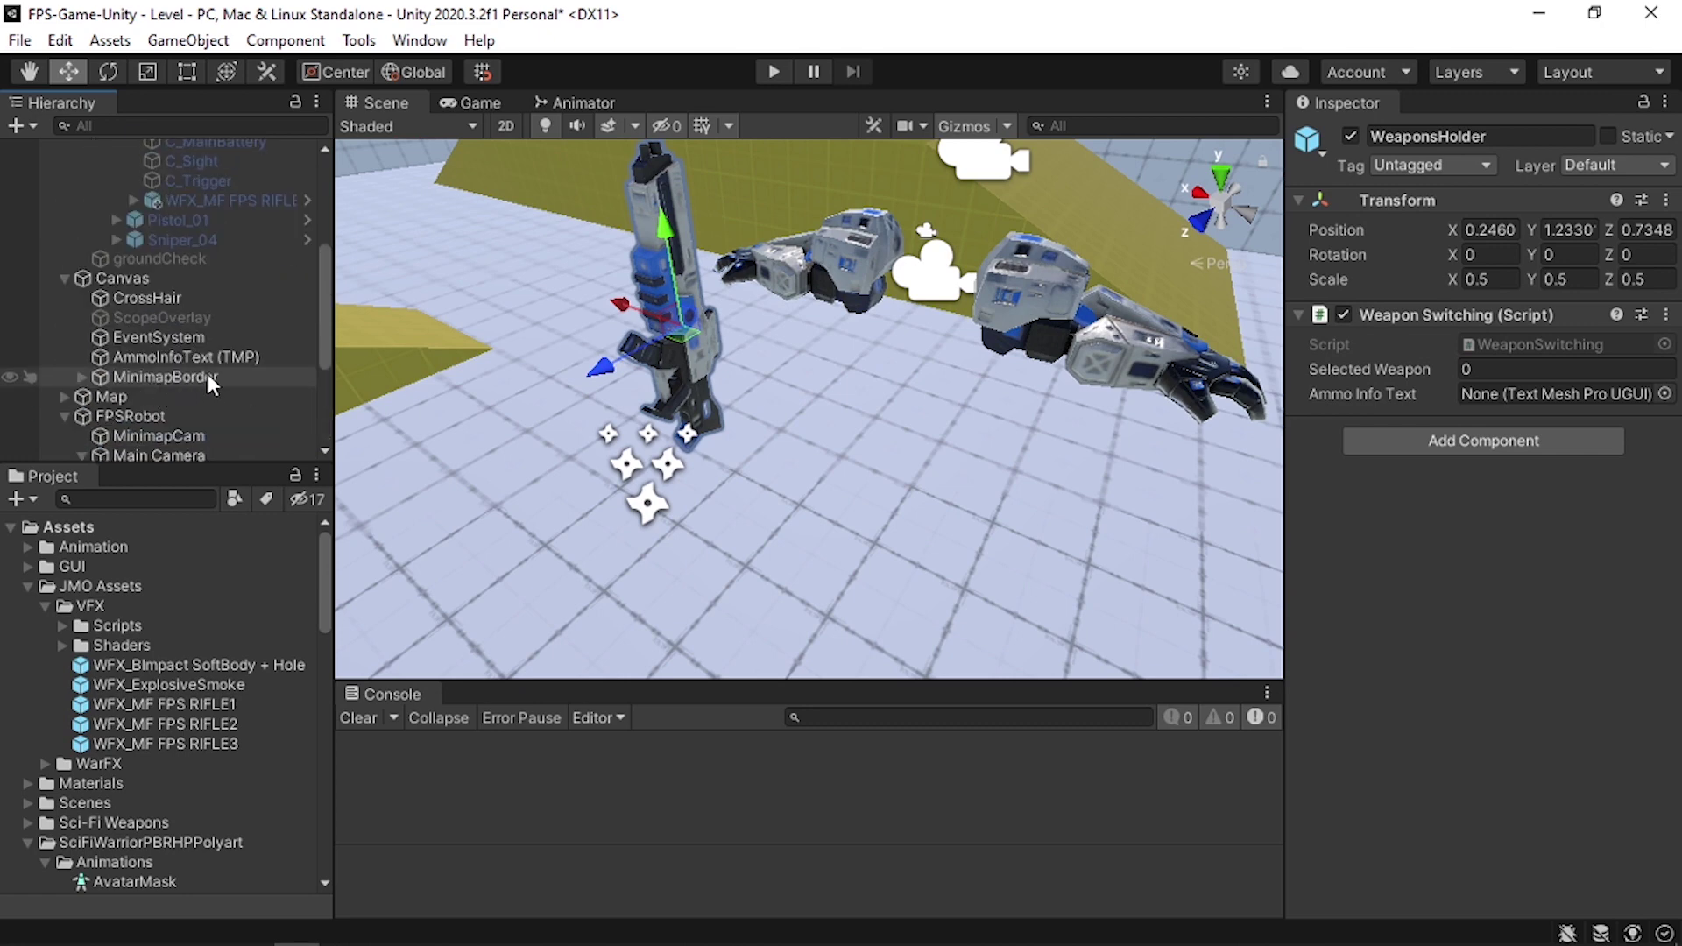
drag(240, 356, 1489, 396)
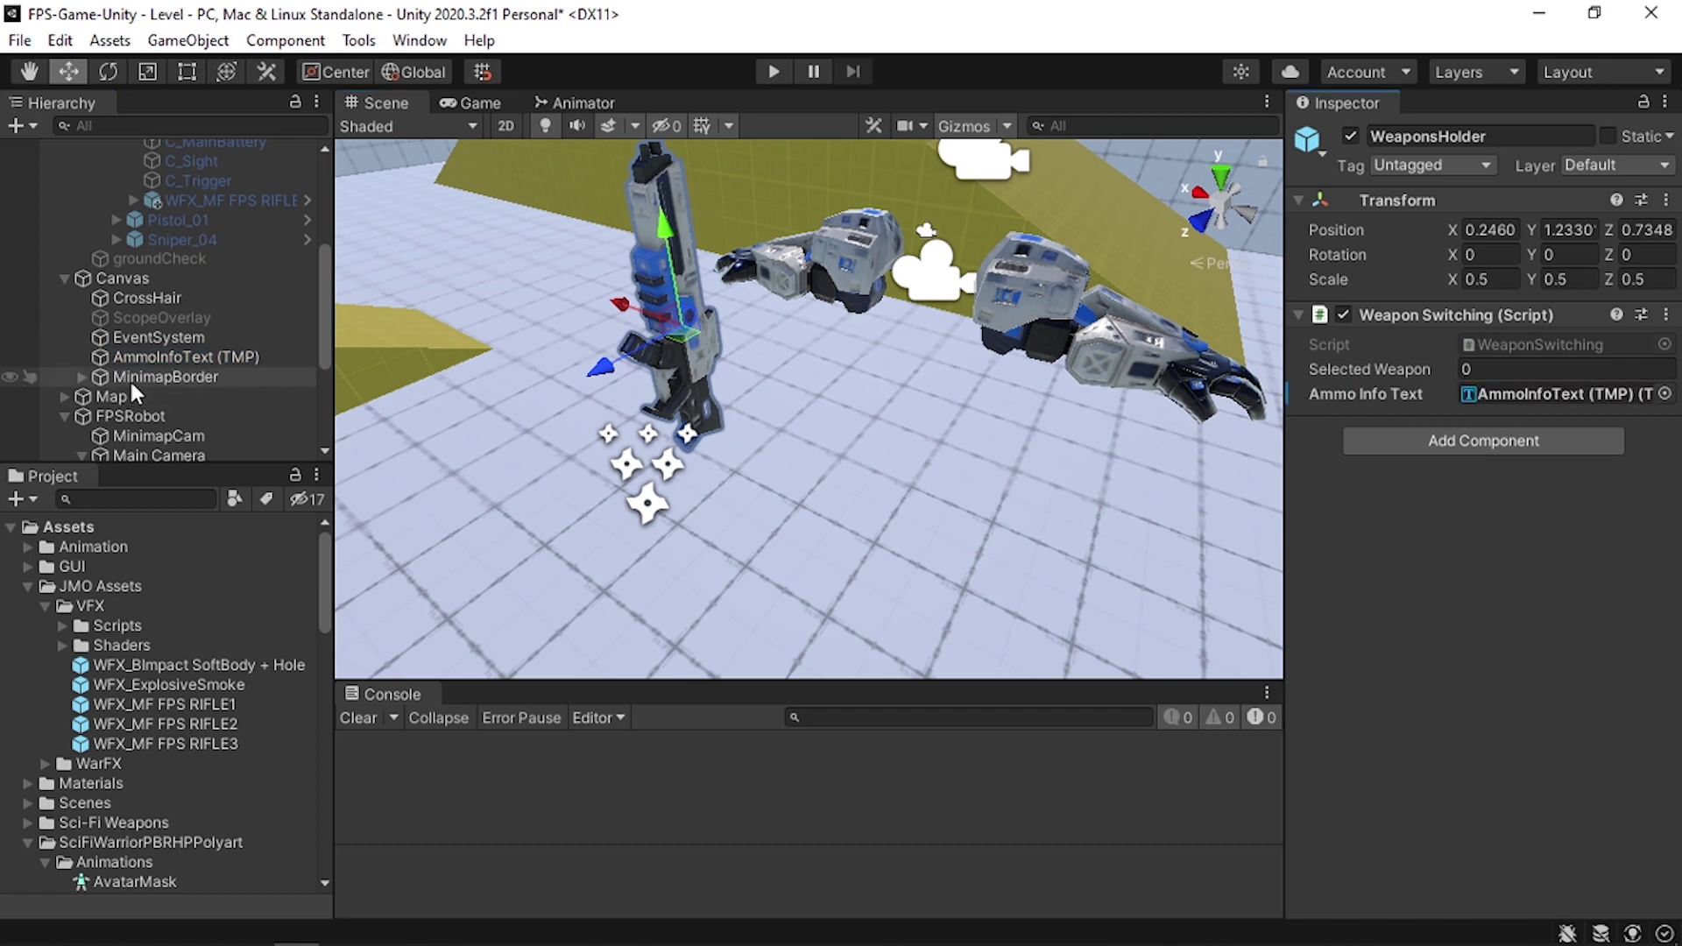
- Move the WFX_MF FPS RIFLE2 (1) muzzle flash into AssaultRifle under WeaponsHolder
scroll(131, 377, up, 4)
click(64, 207)
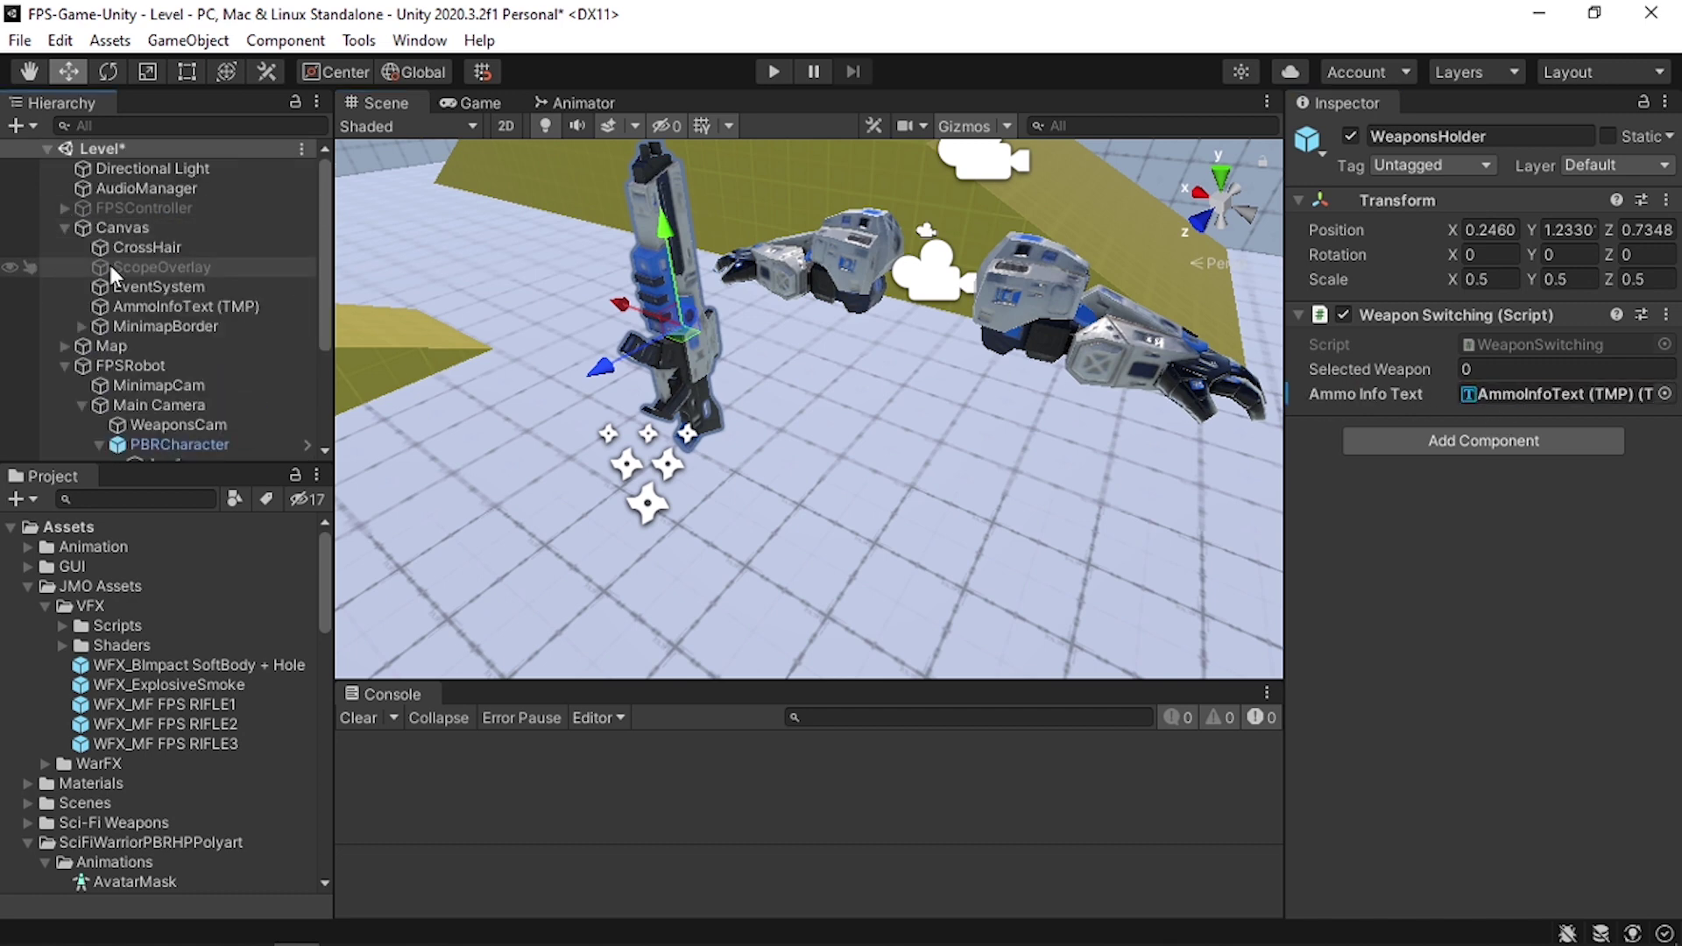
scroll(192, 351, down, 3)
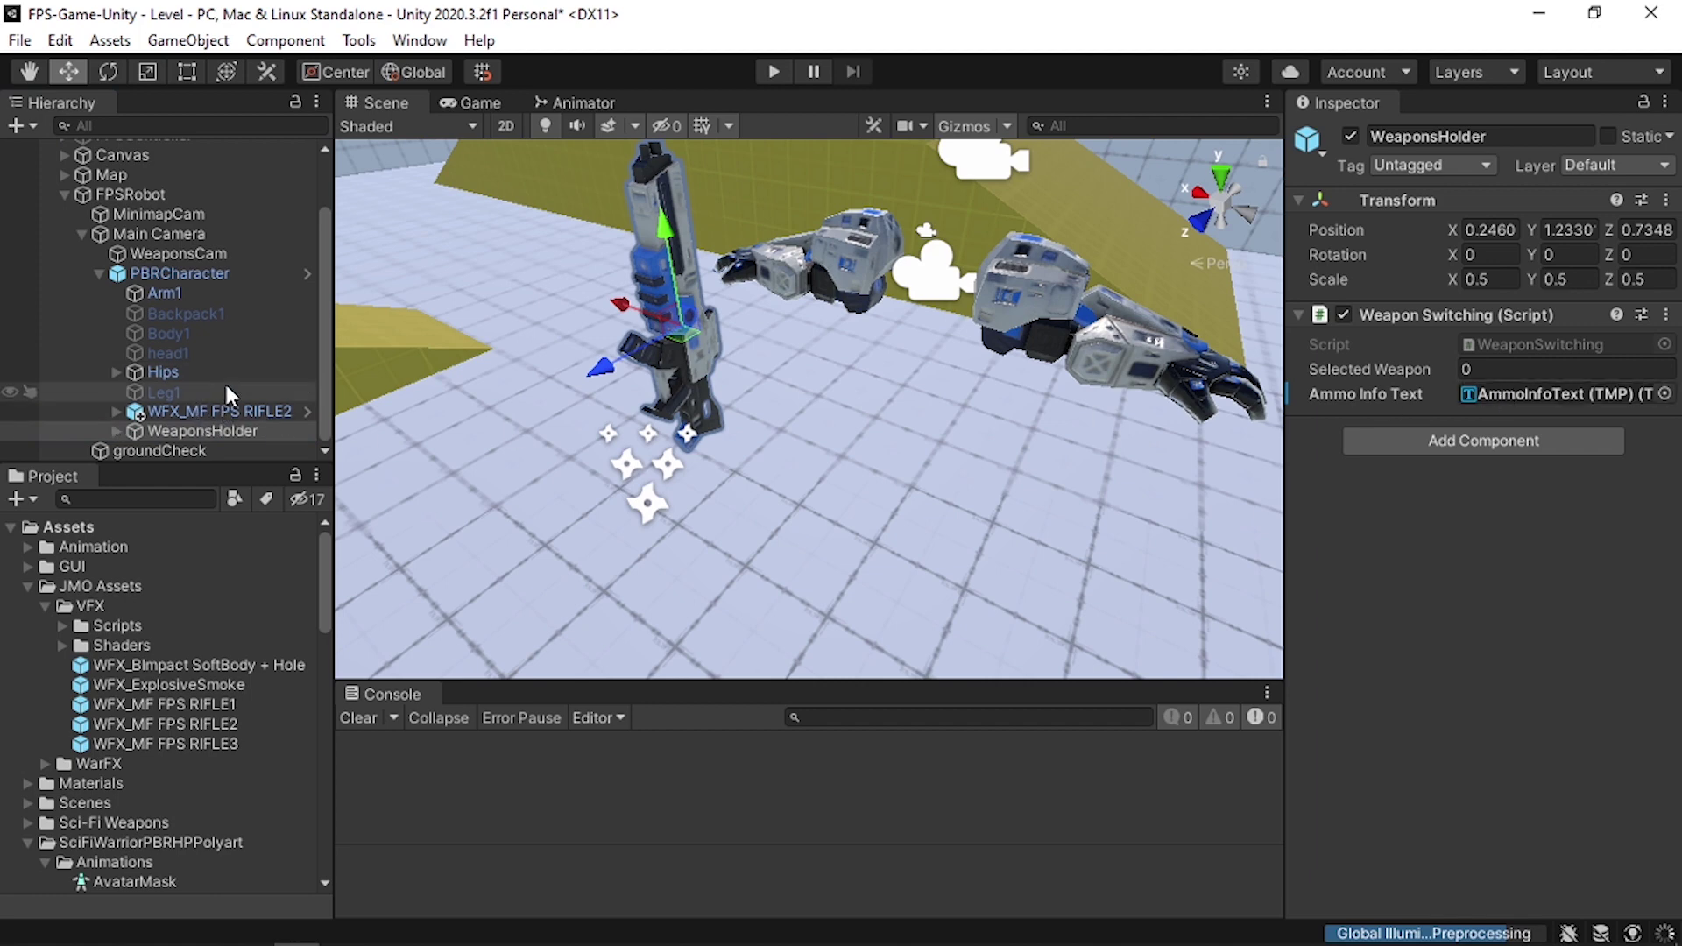
click(114, 432)
drag(205, 394, 231, 438)
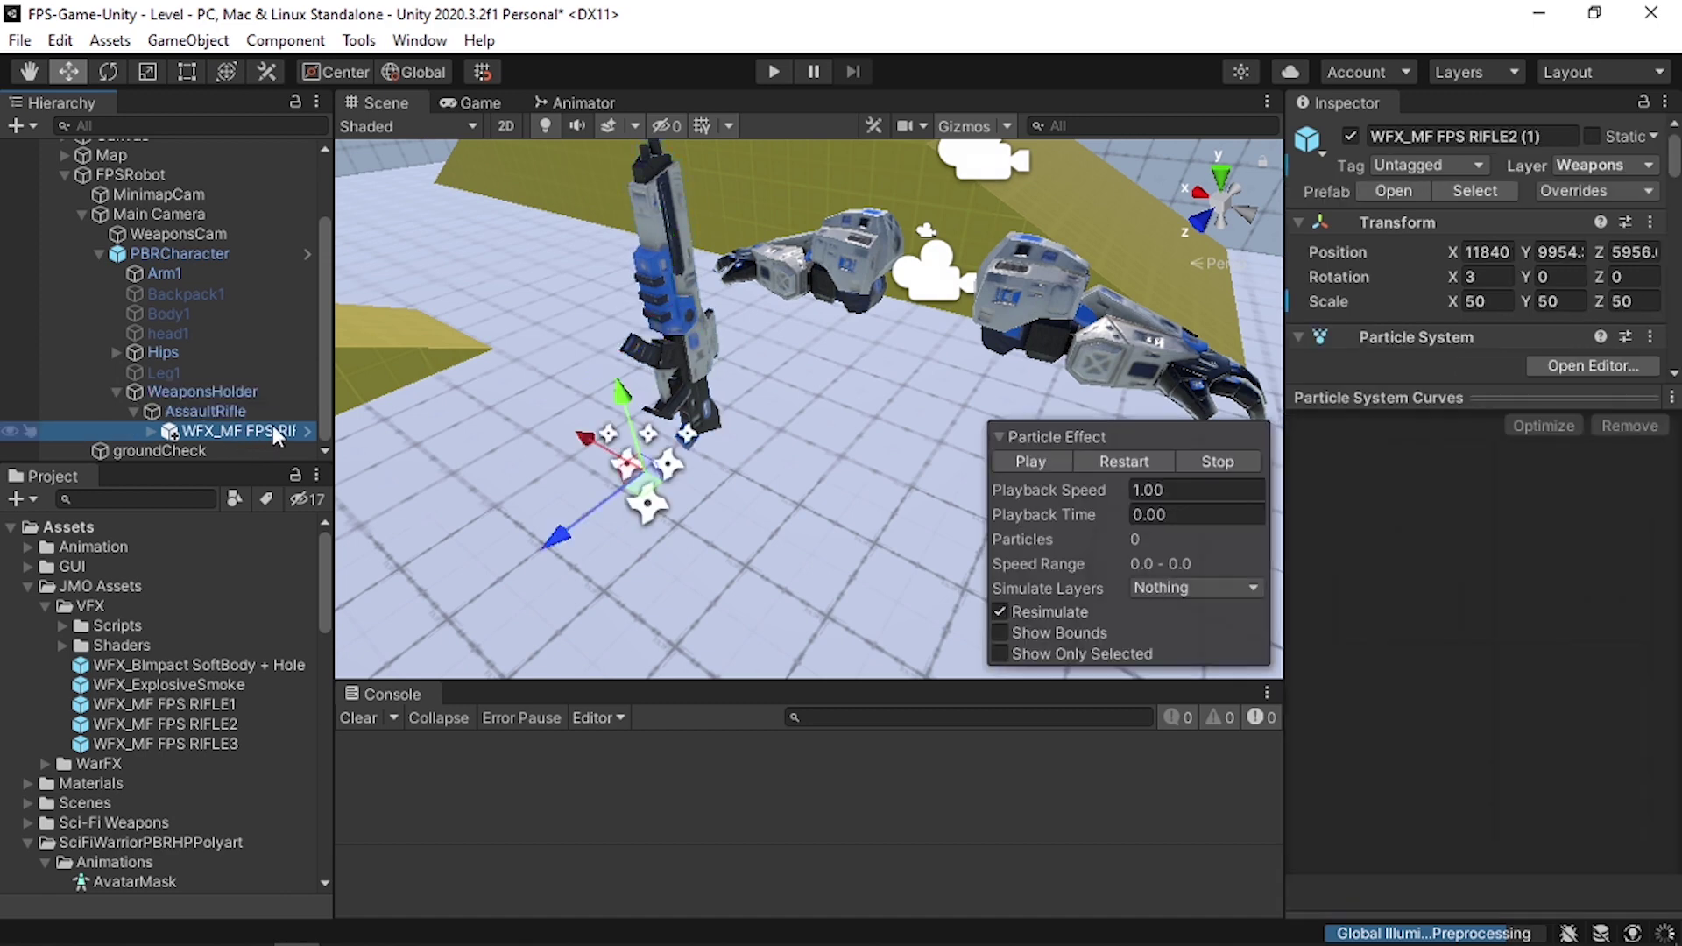
- Set the muzzle flash's scale to 100 on X, Y and Z
click(1491, 303)
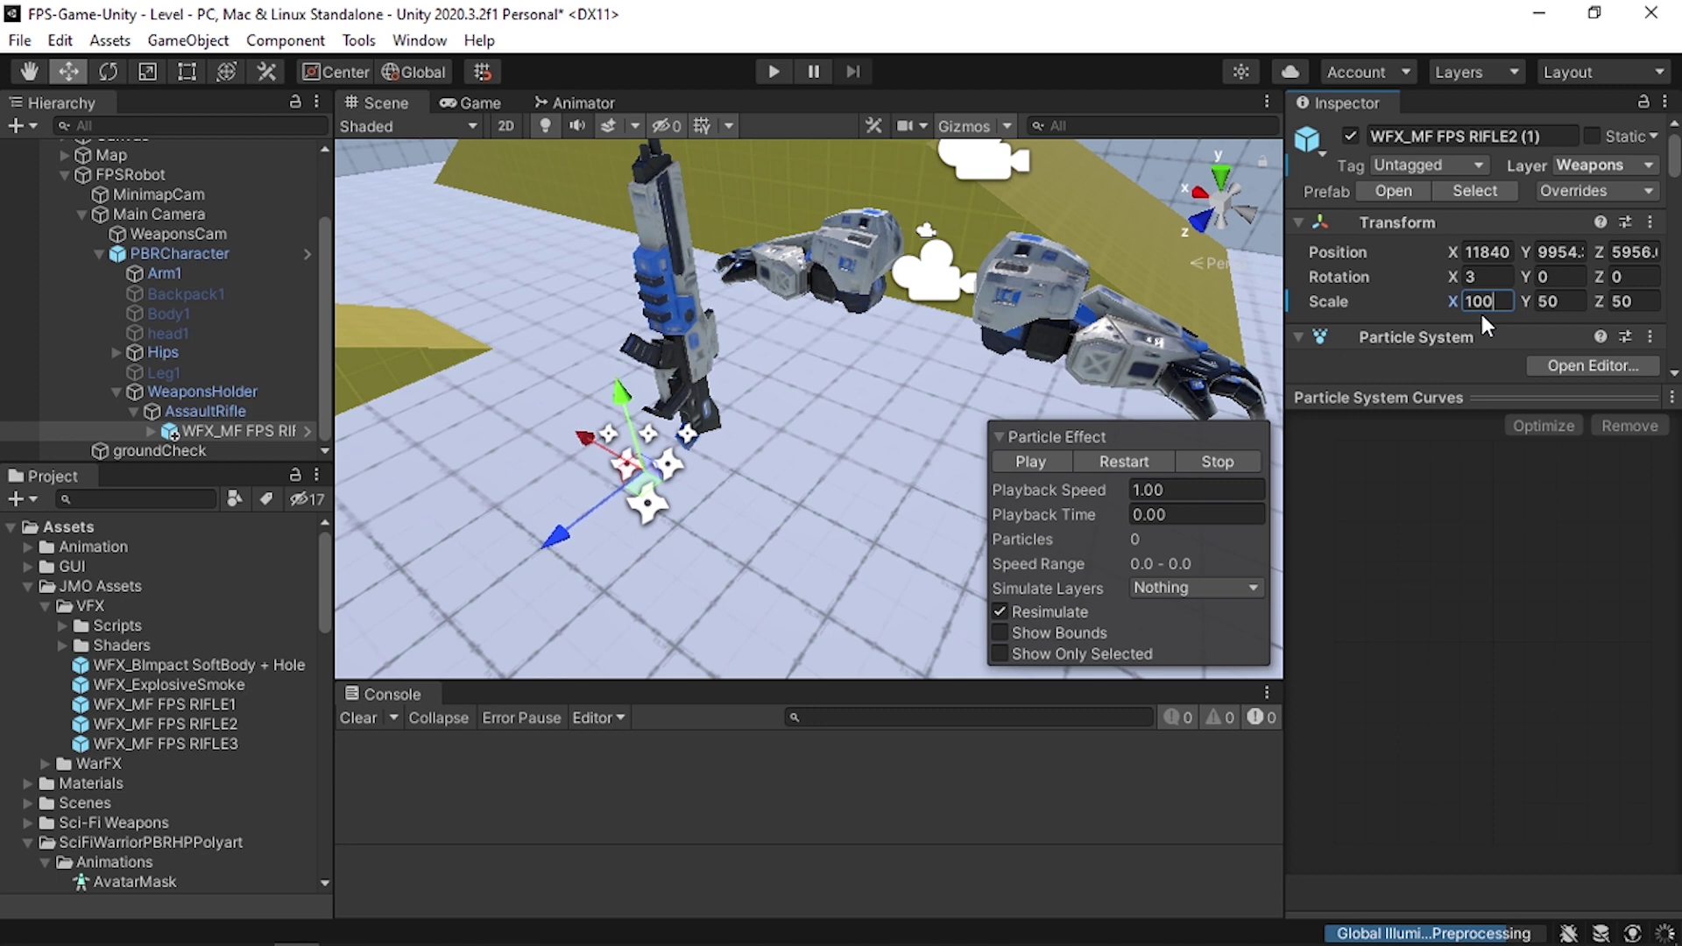
click(1555, 301)
text(100)
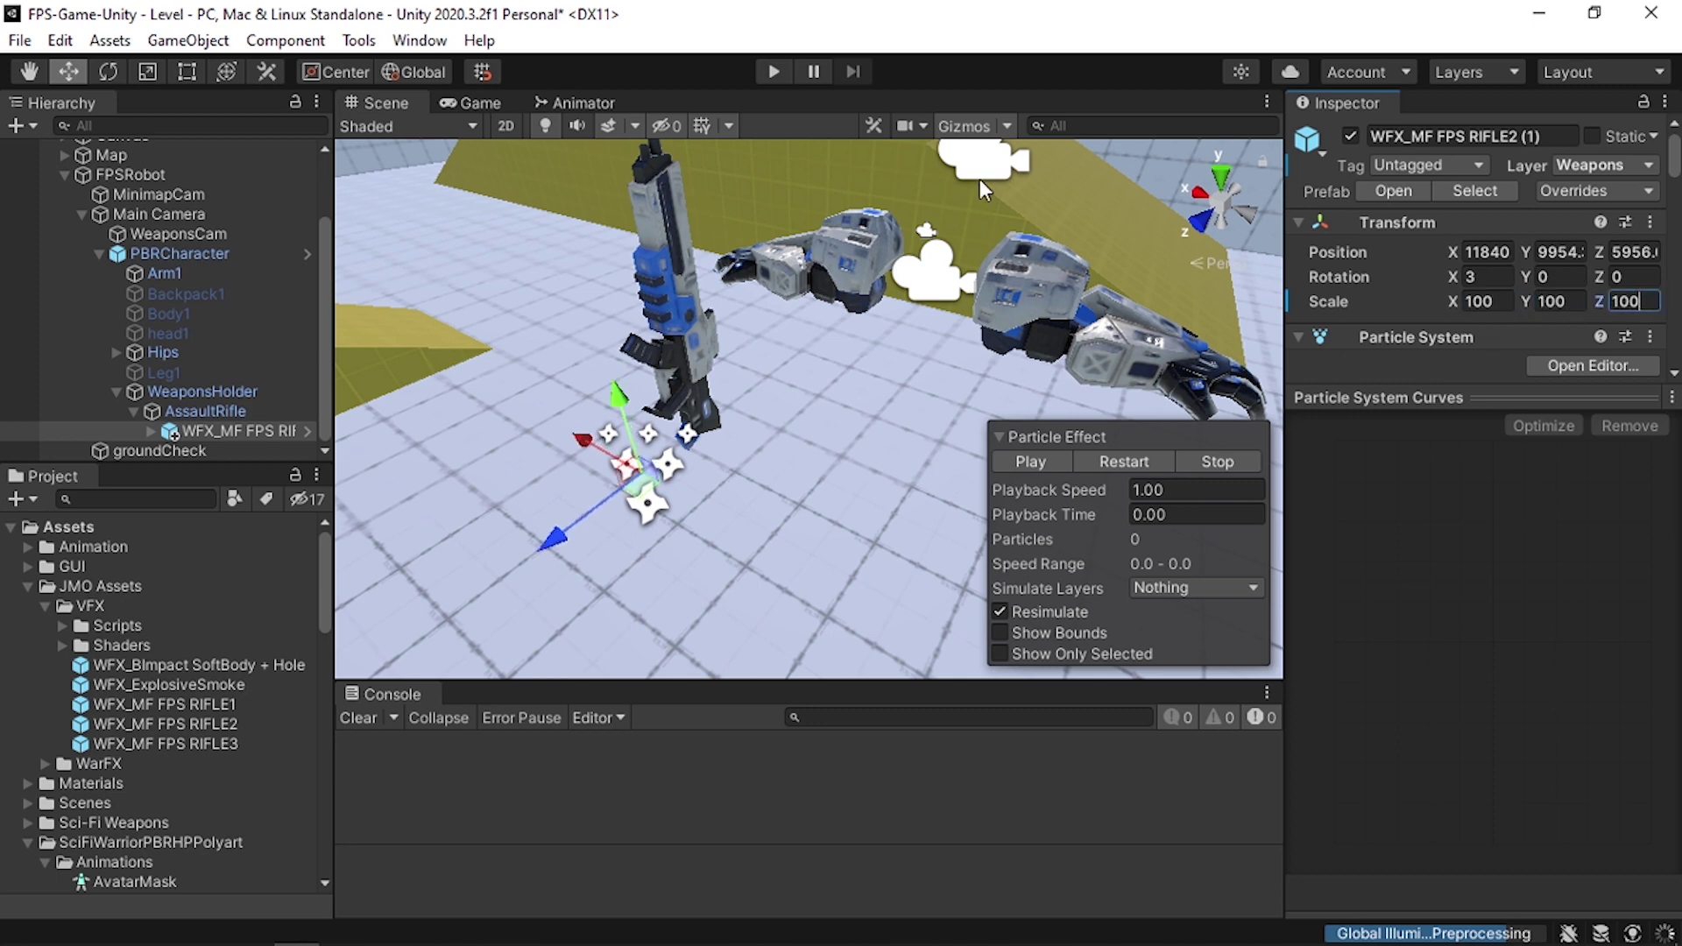
- Play the game, move around the map and fire the rifle to check the muzzle flash and ammo display, and stop the game
click(775, 72)
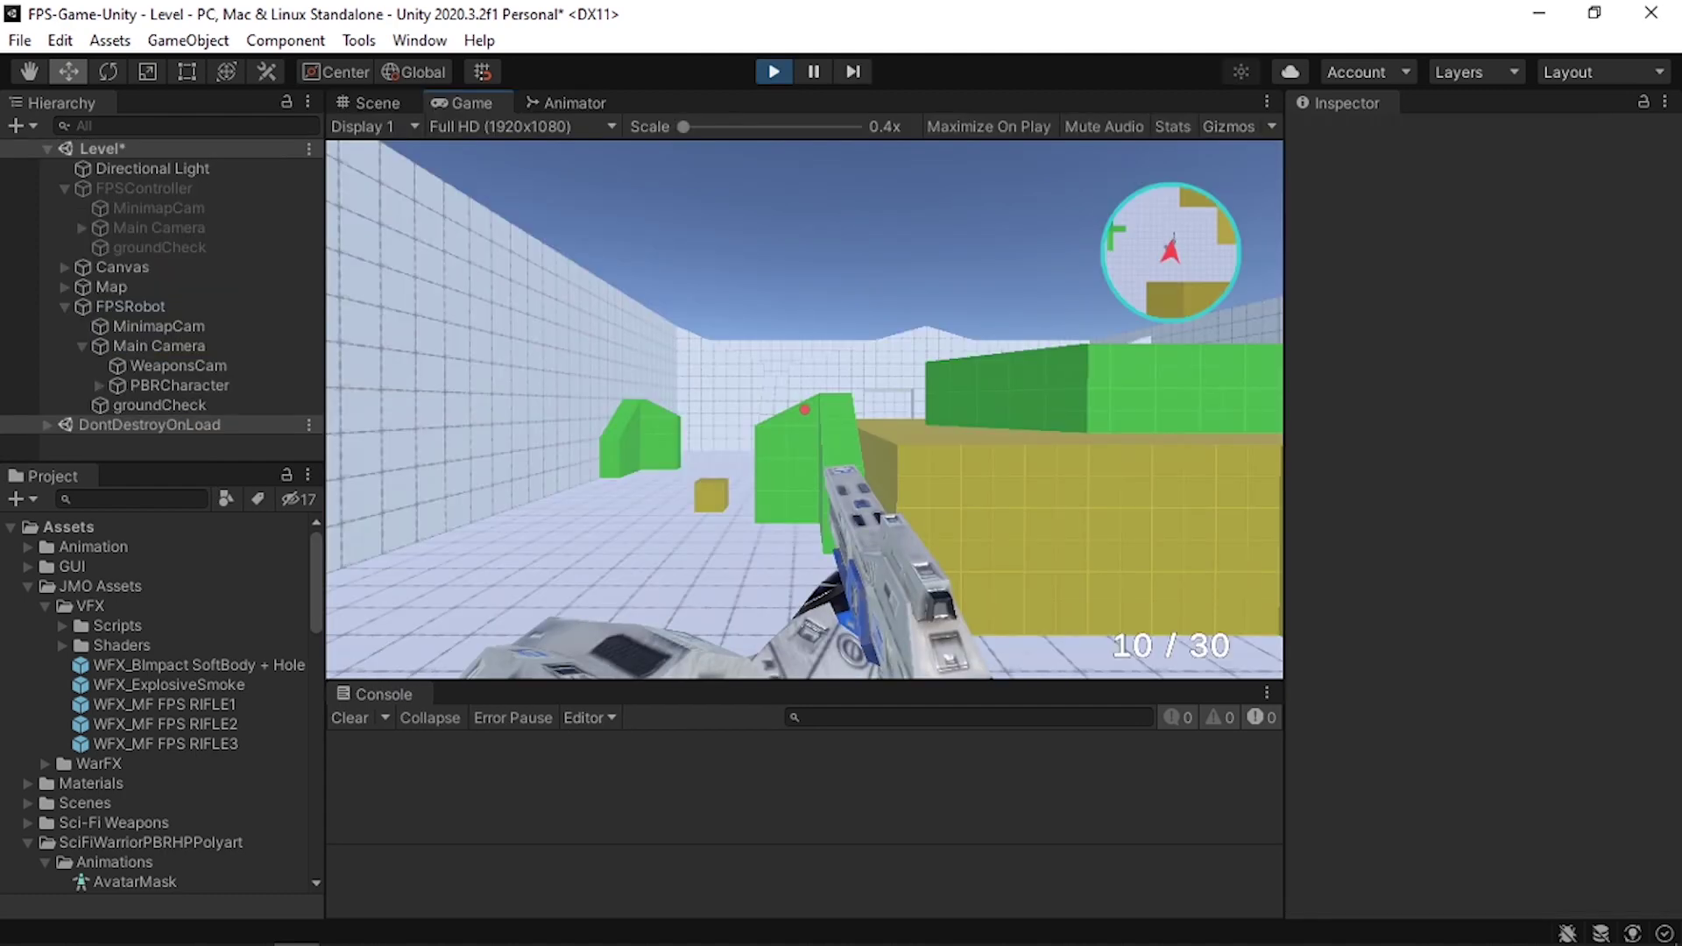
key(w)
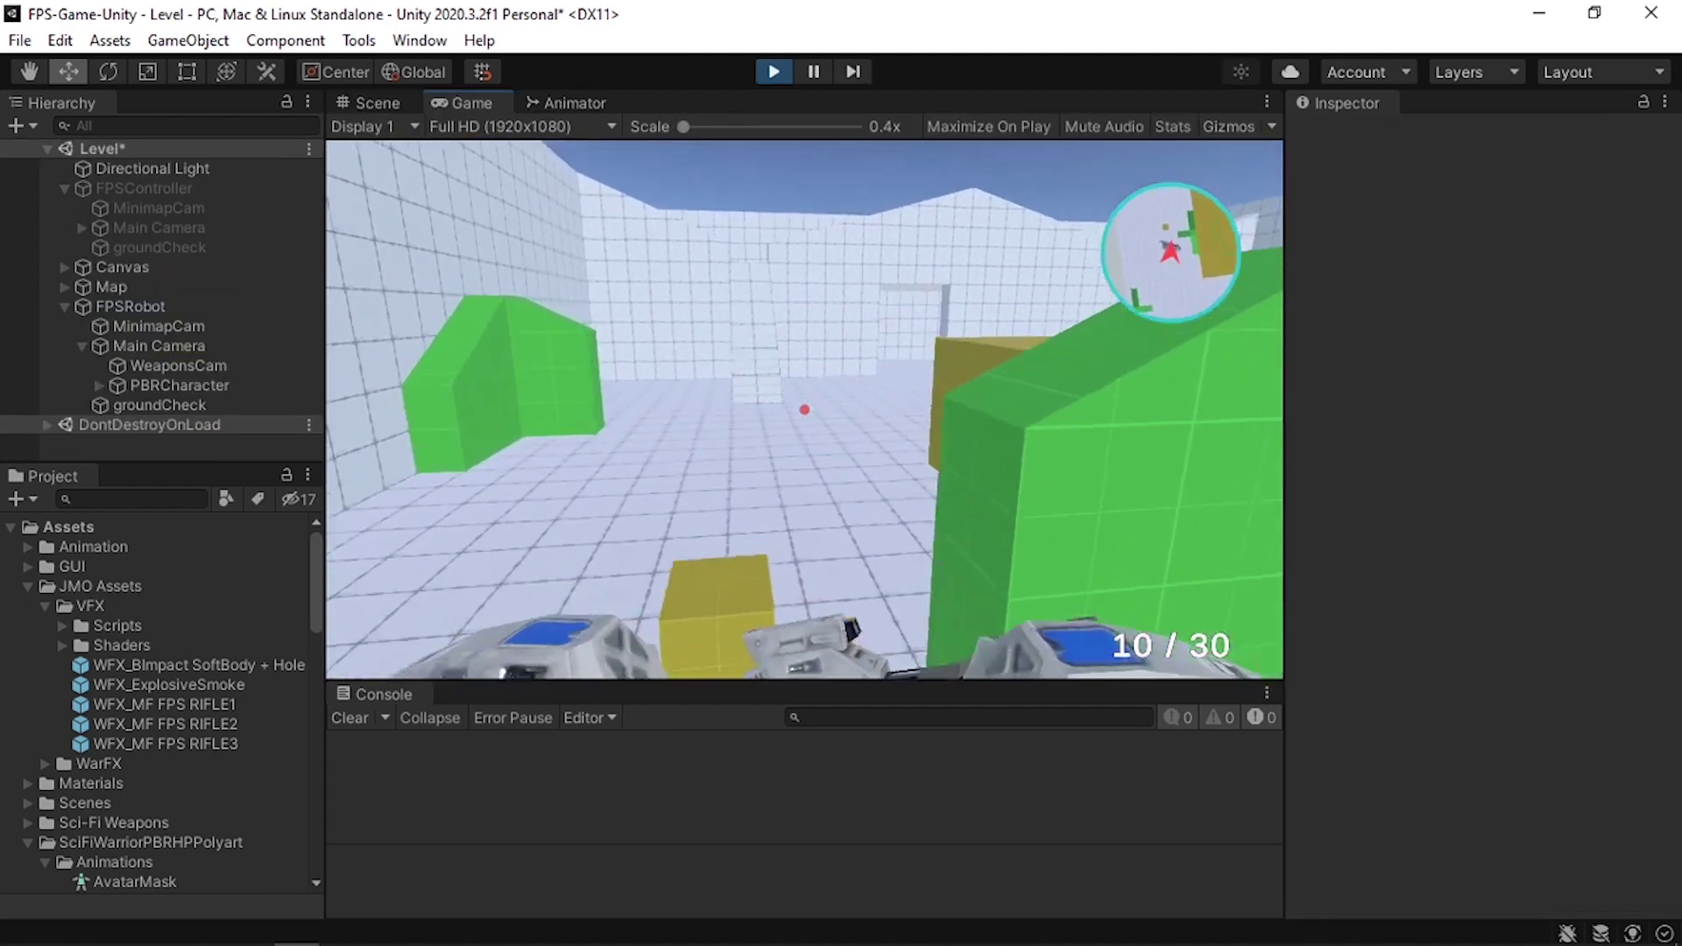
click(804, 409)
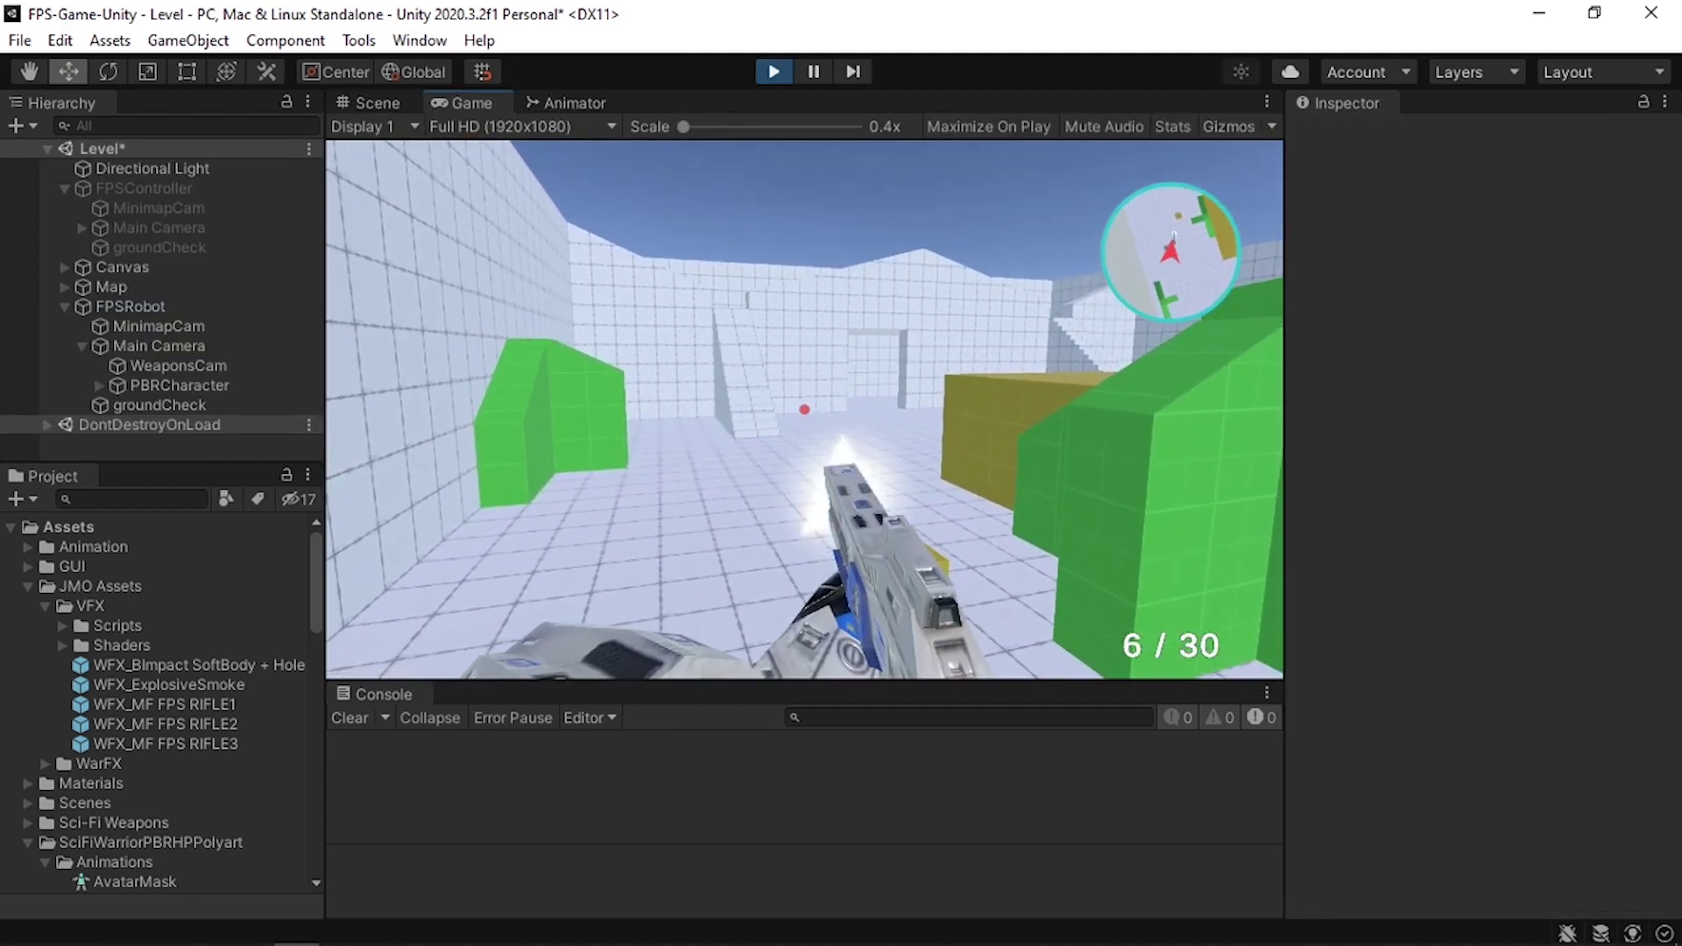
key(2)
key(1)
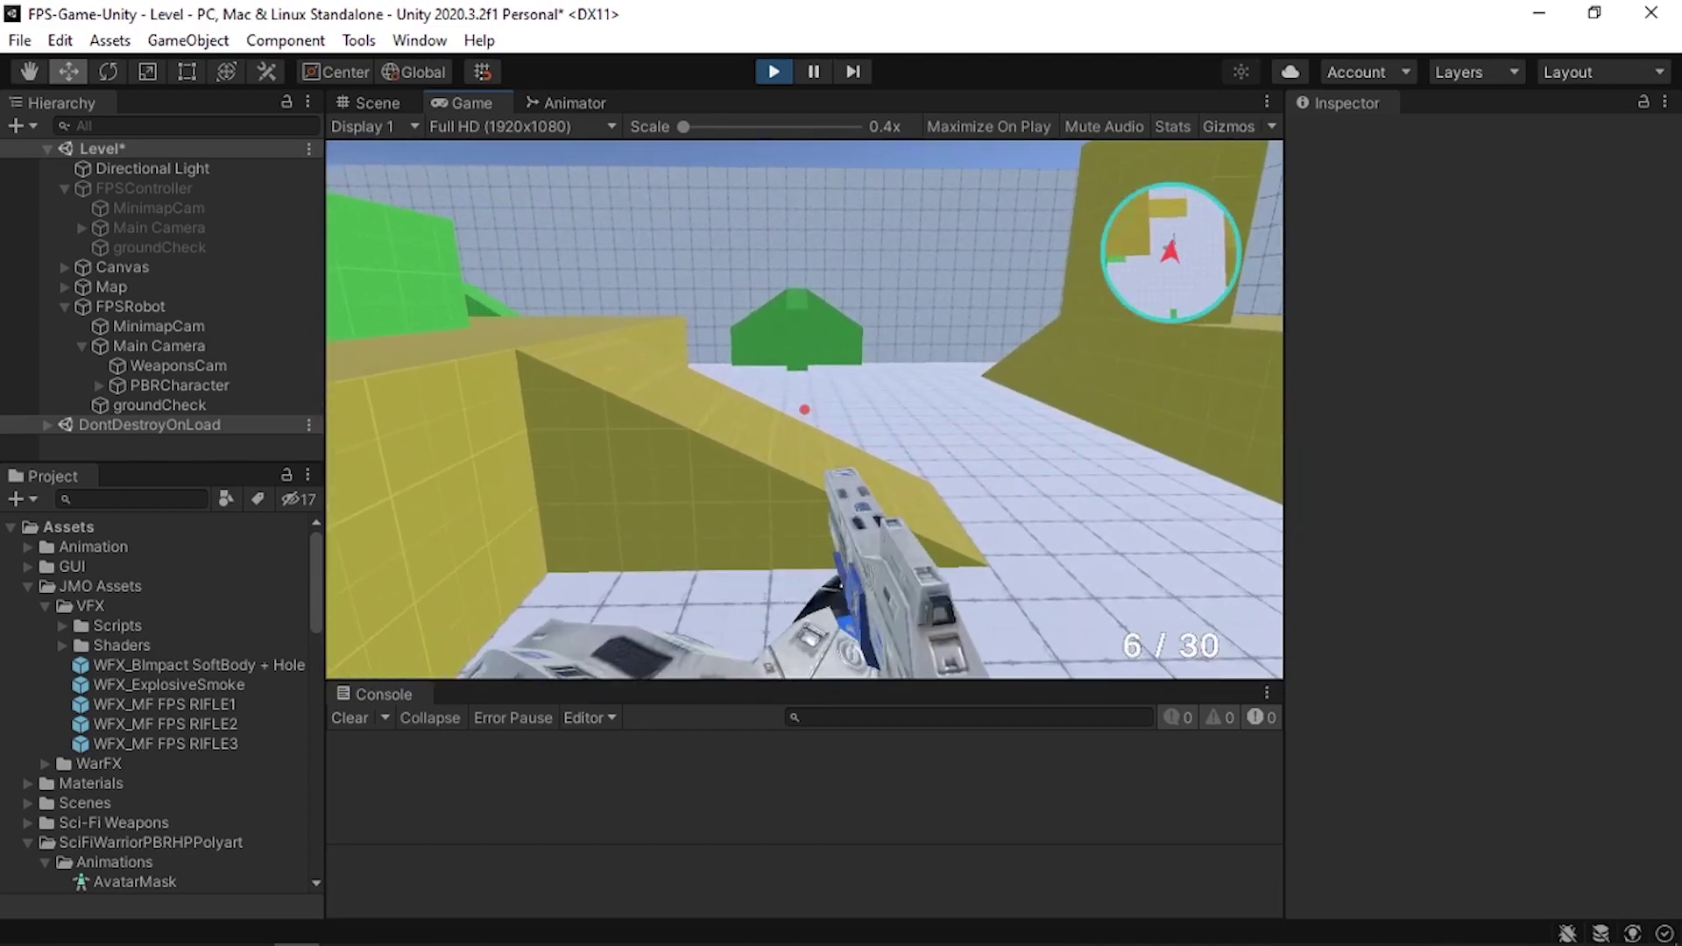
key(w)
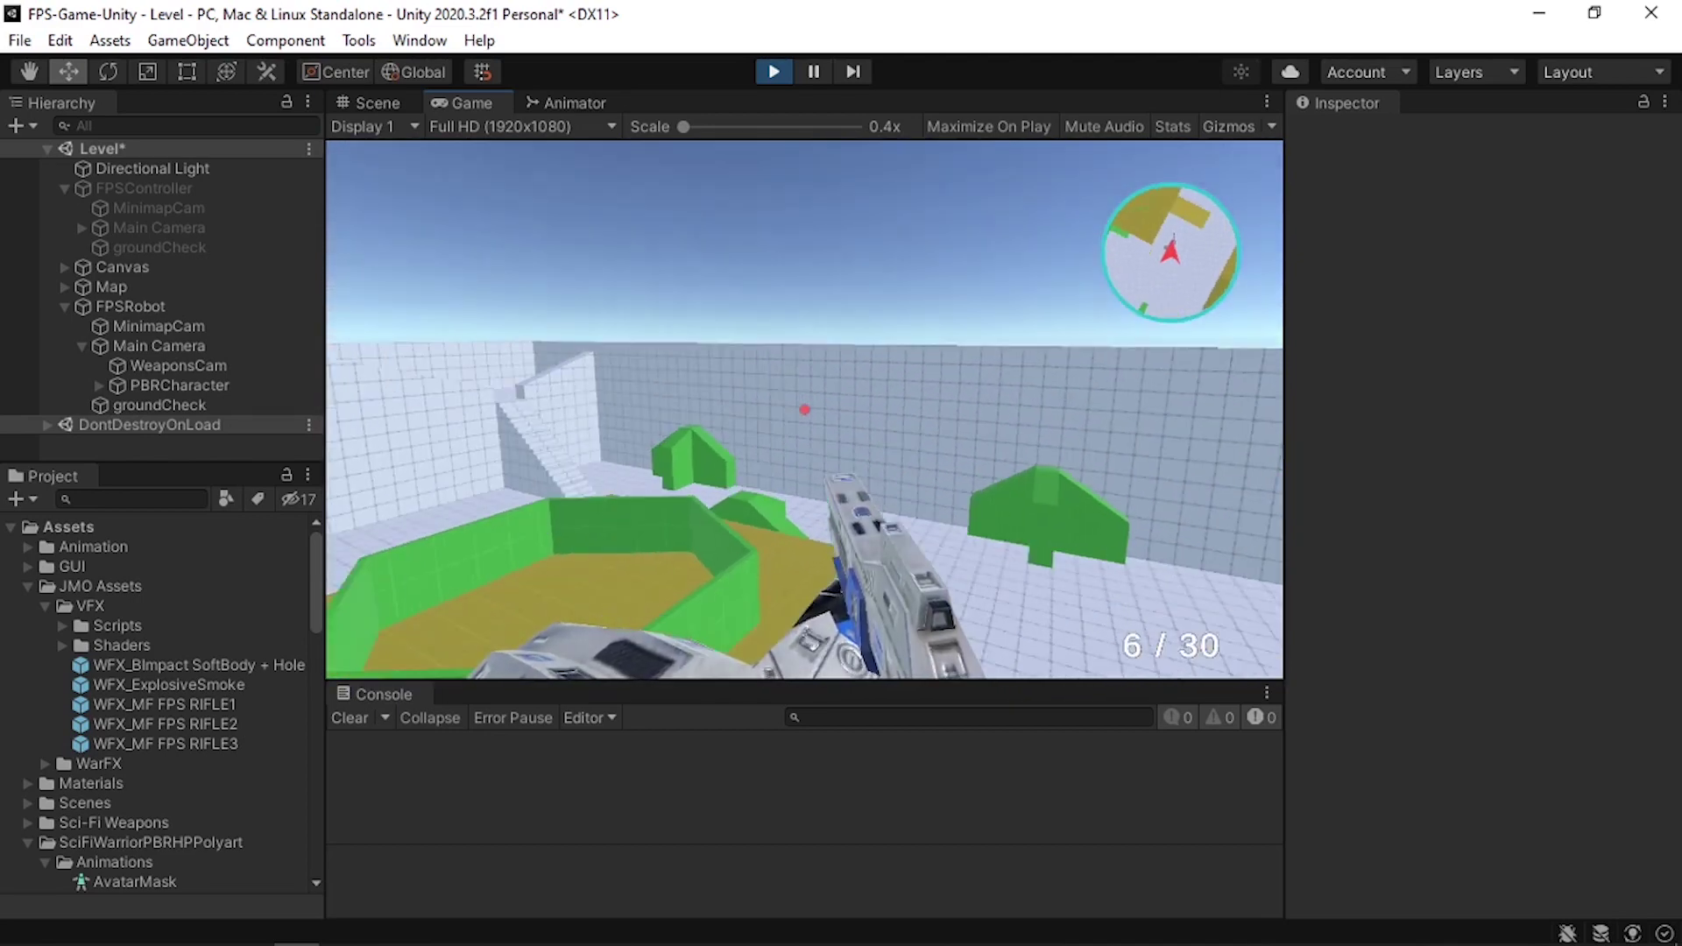
key(2)
key(ctrl+p)
- In FPSRobot's Player Movement script, reassign the groundCheck object as Ground Check and set Jump Height to 3
click(221, 328)
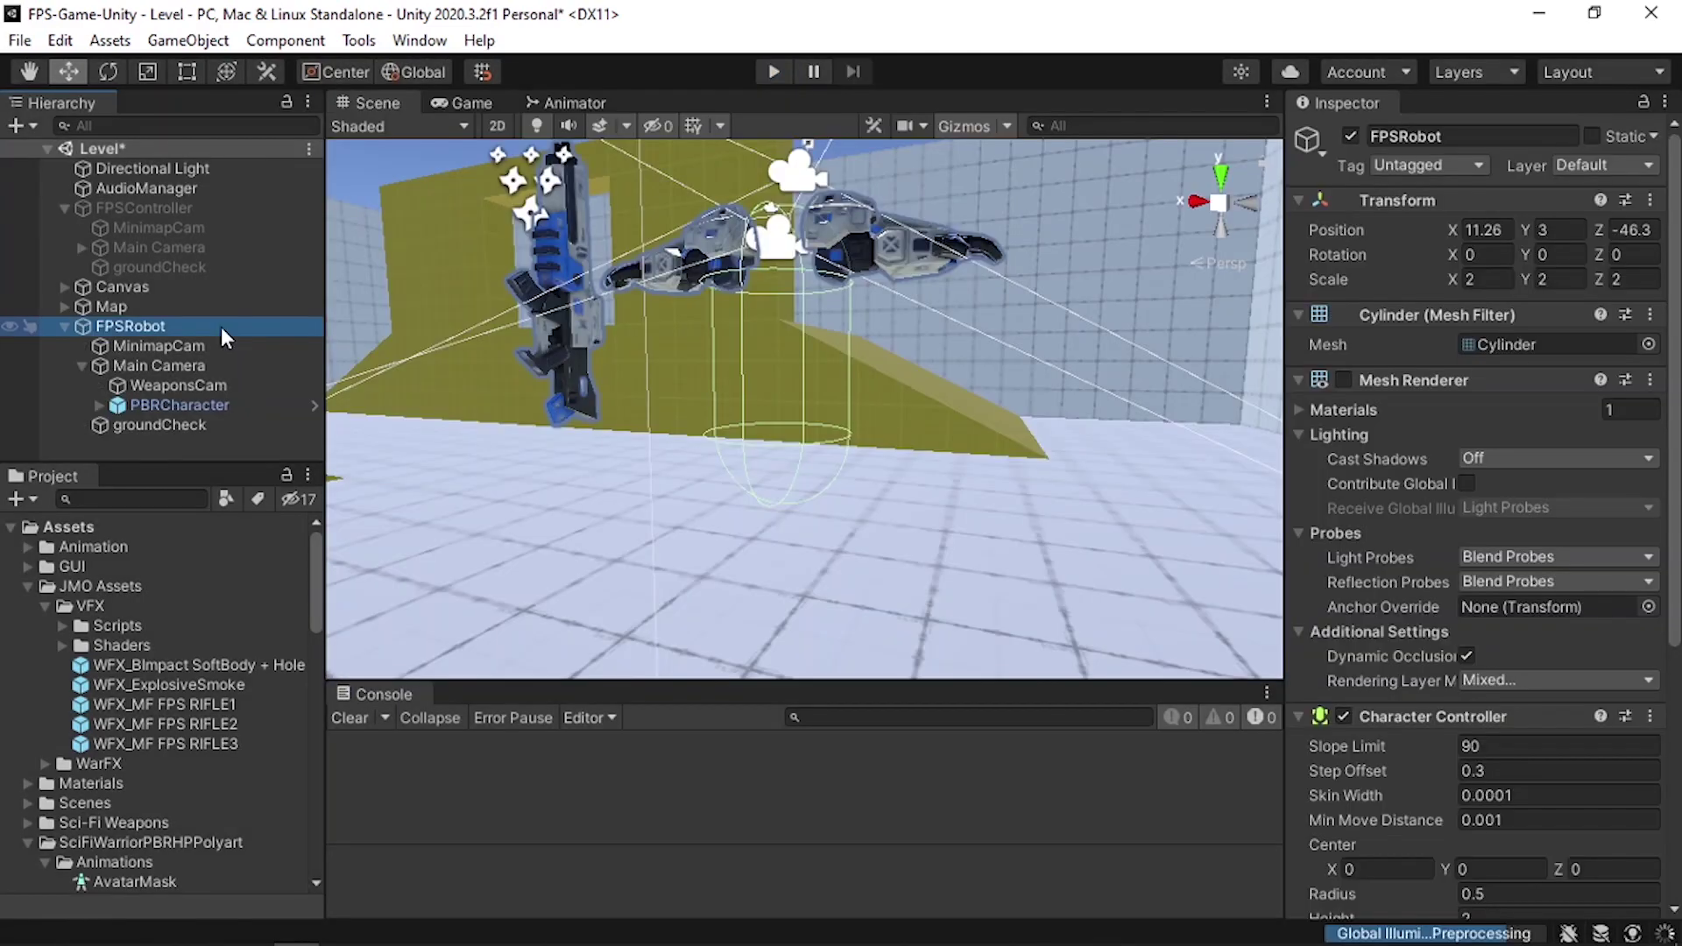
scroll(1476, 830, down, 5)
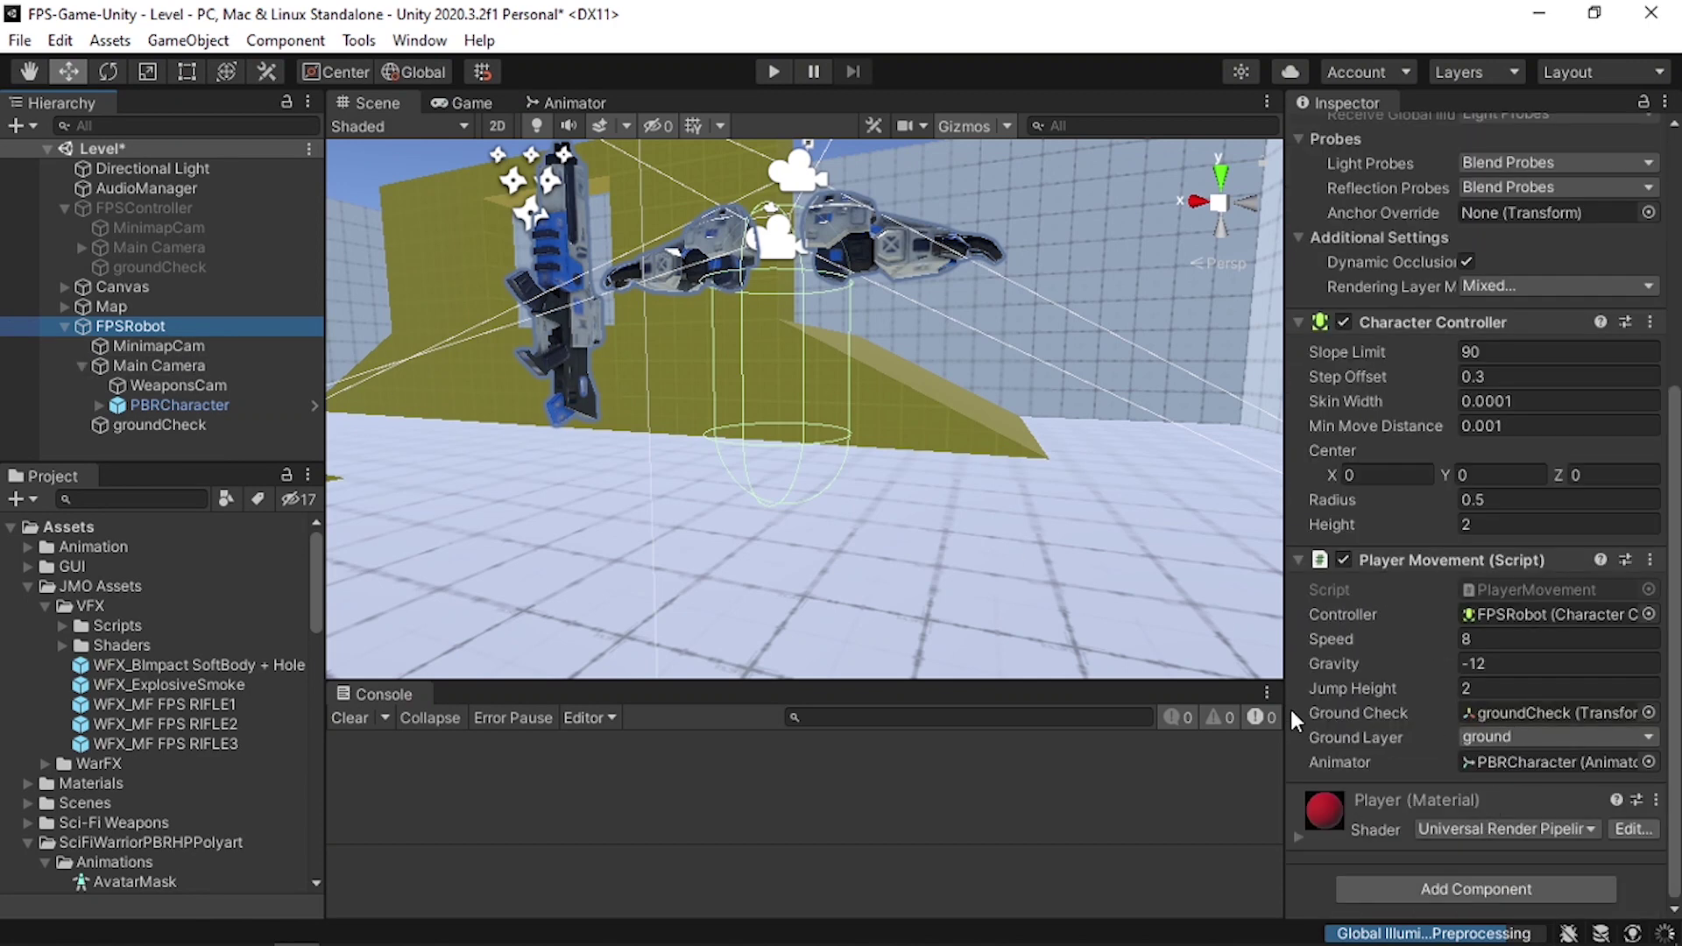
click(1524, 712)
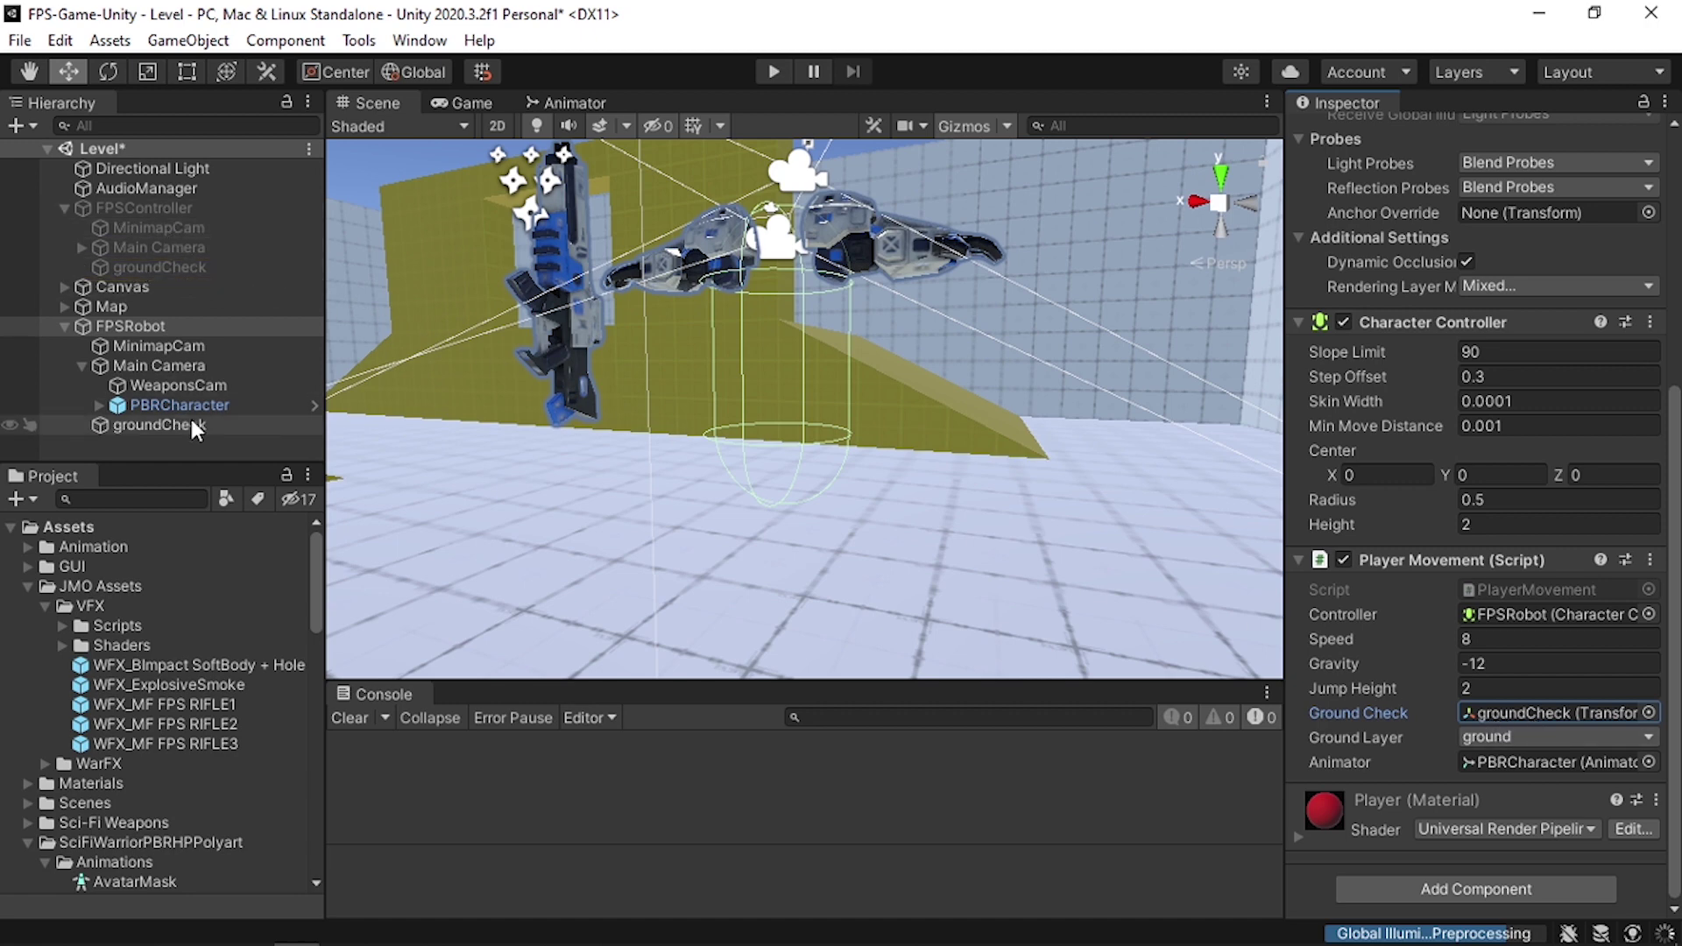
drag(197, 424, 1512, 712)
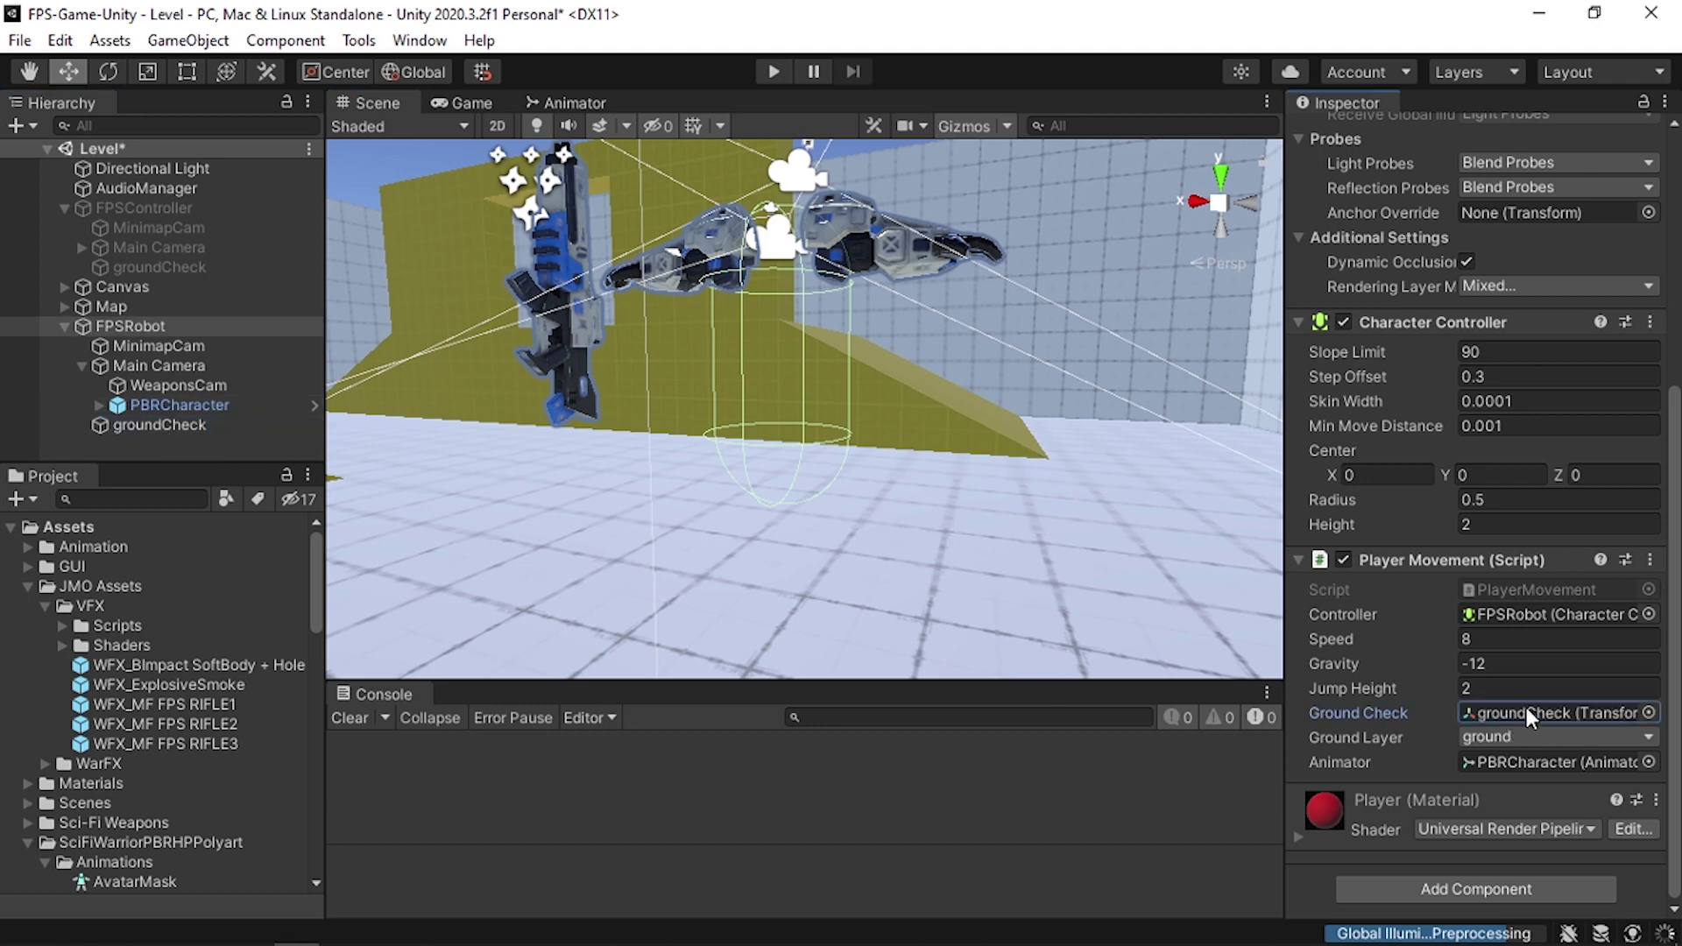
click(1479, 686)
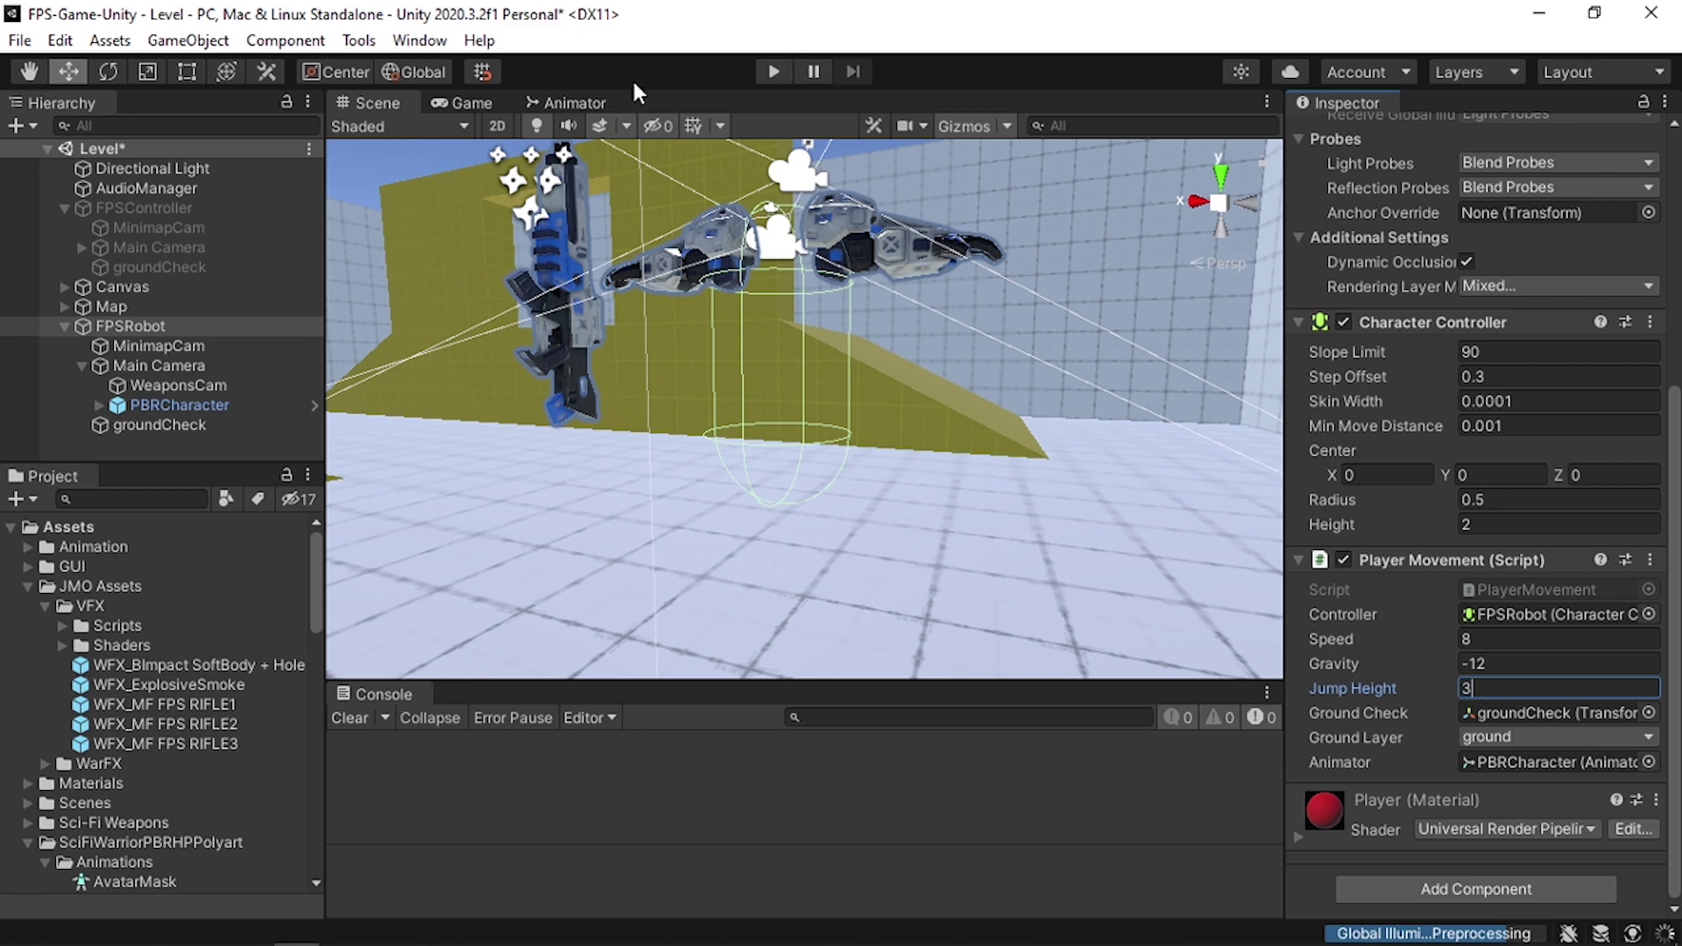
text(3)
- Play the game again and move FPSRobot around the map to test the finished player
click(487, 105)
click(773, 71)
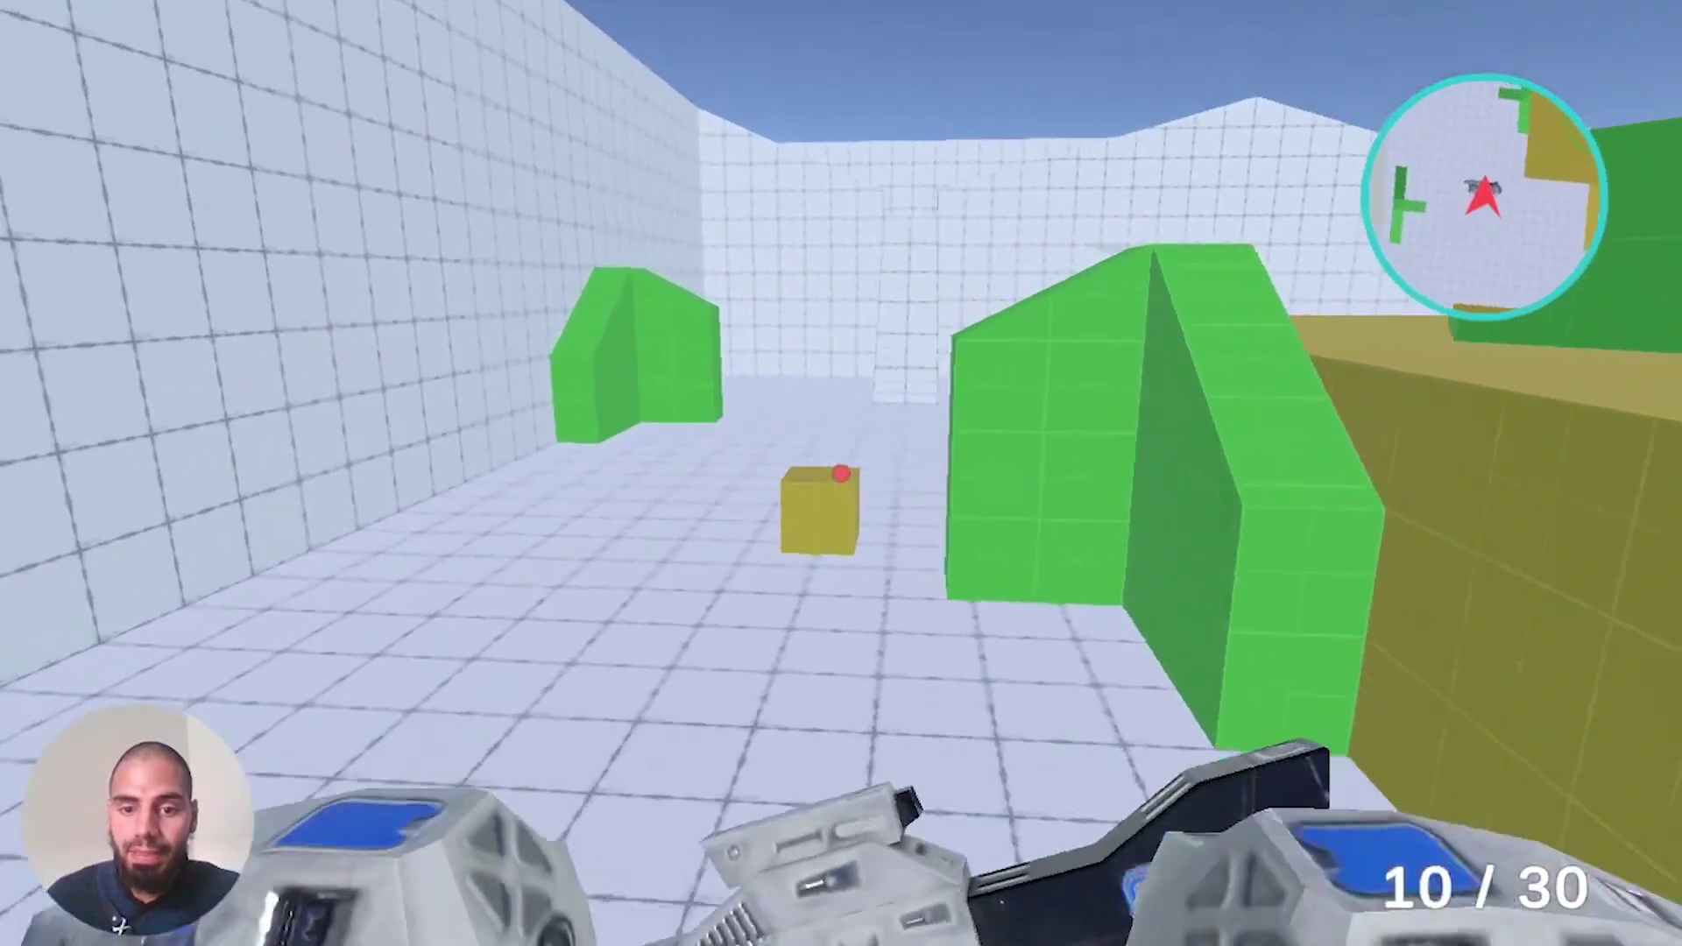
key(w)
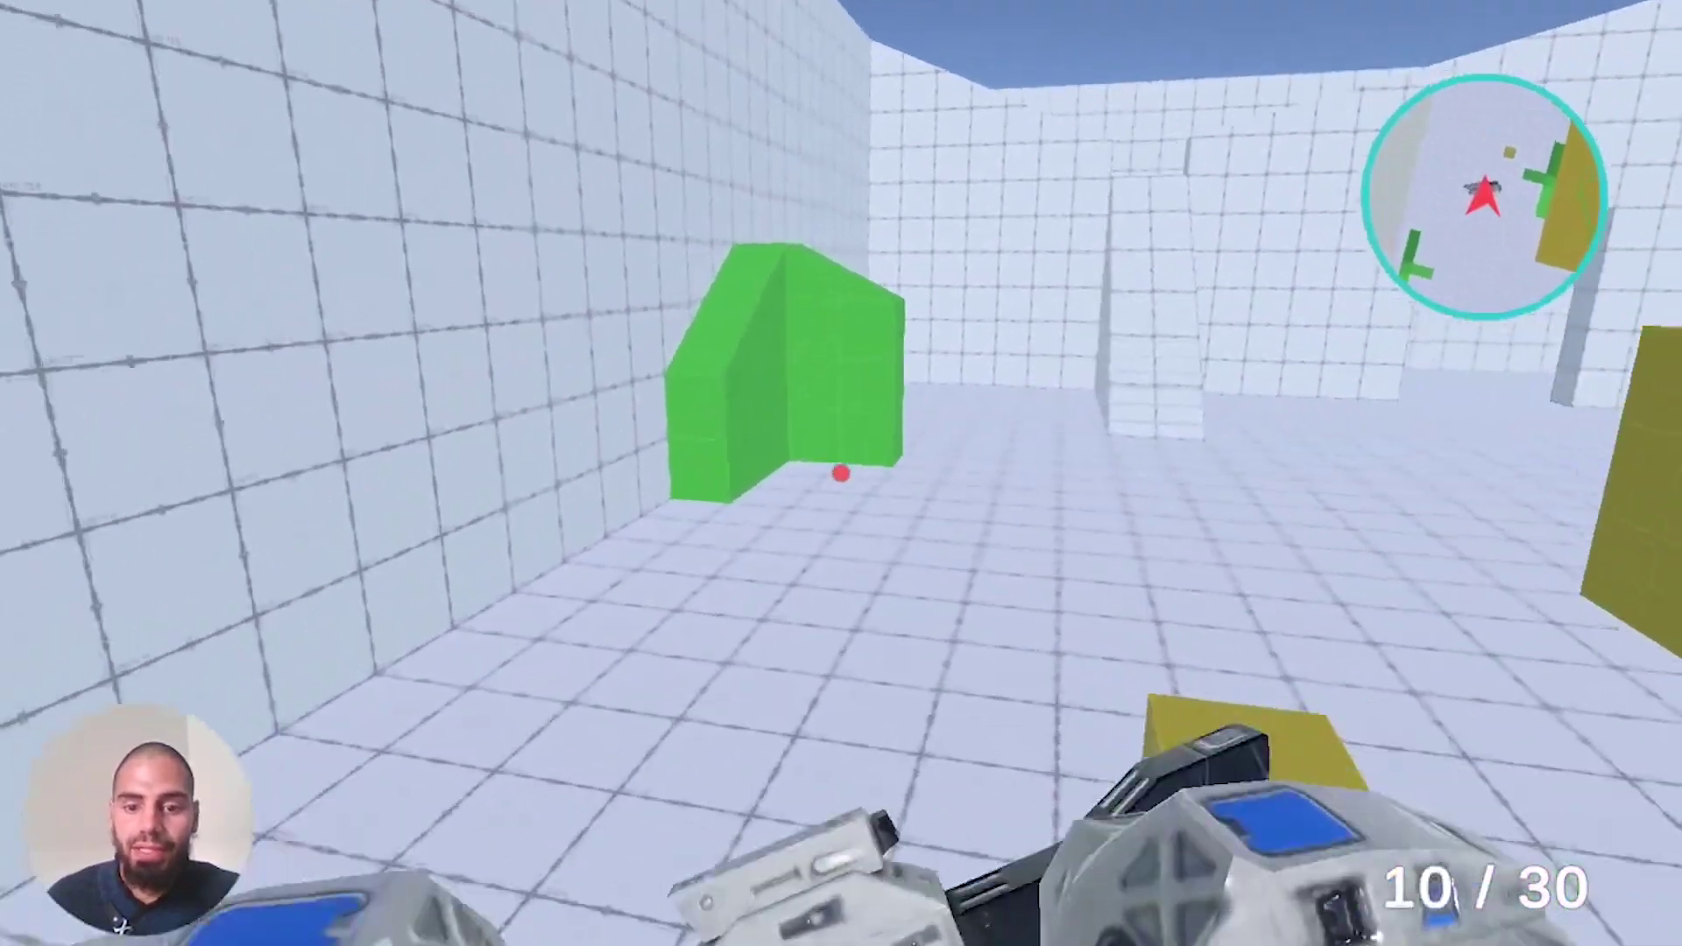
key(2)
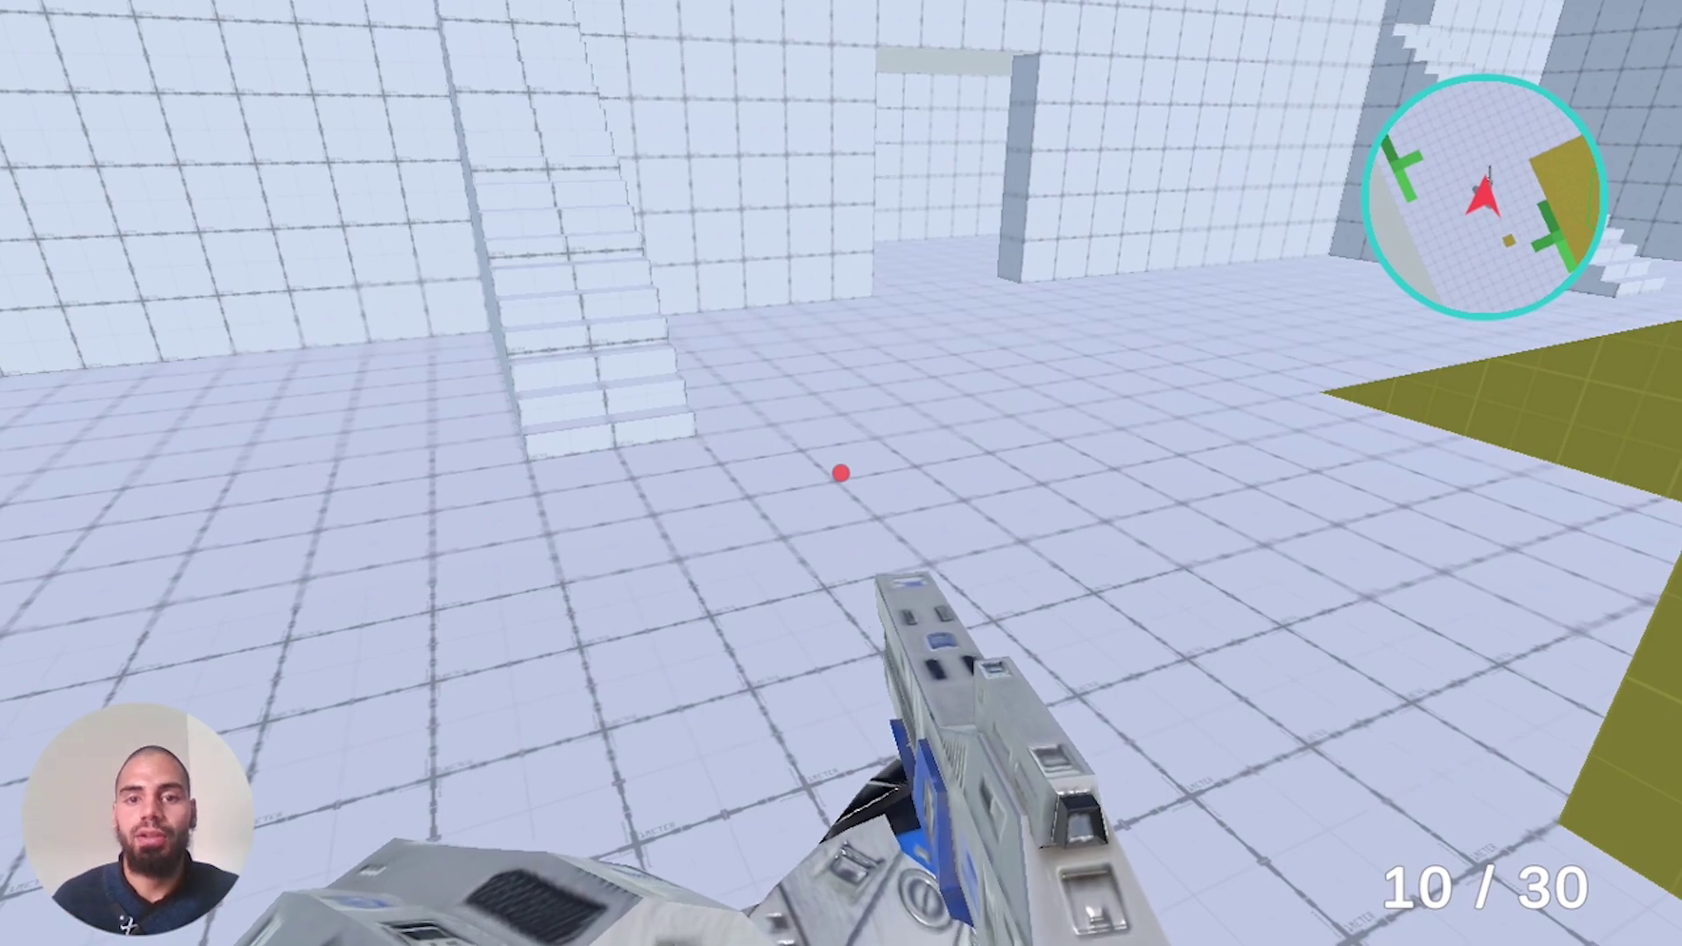
key(1)
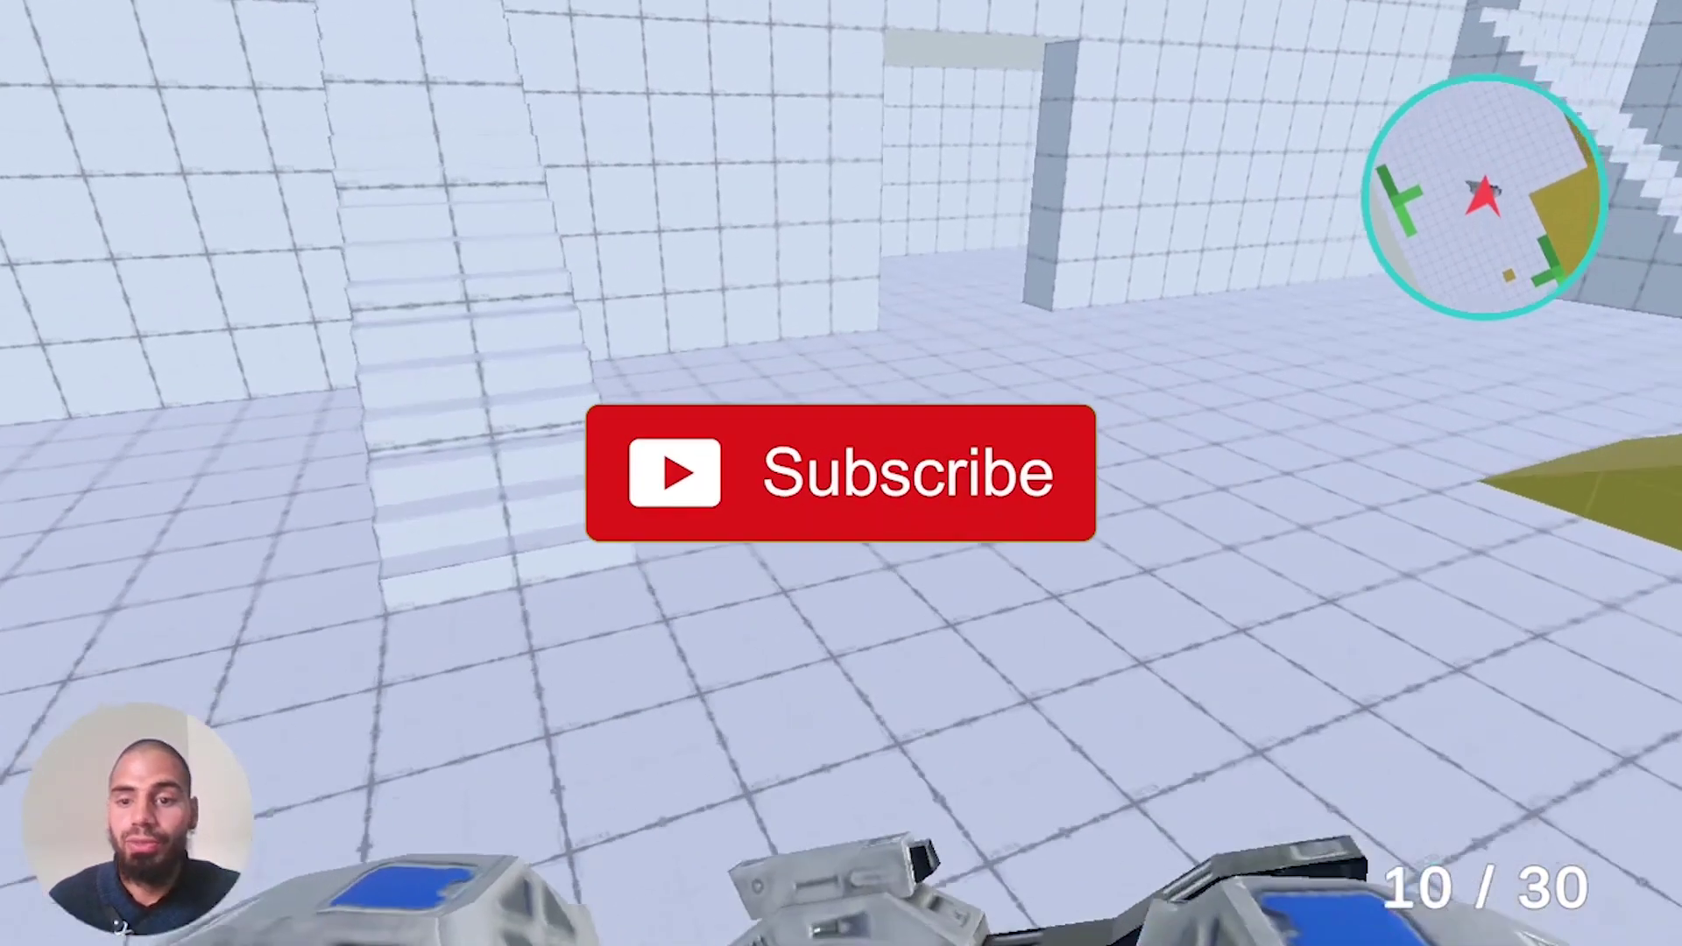